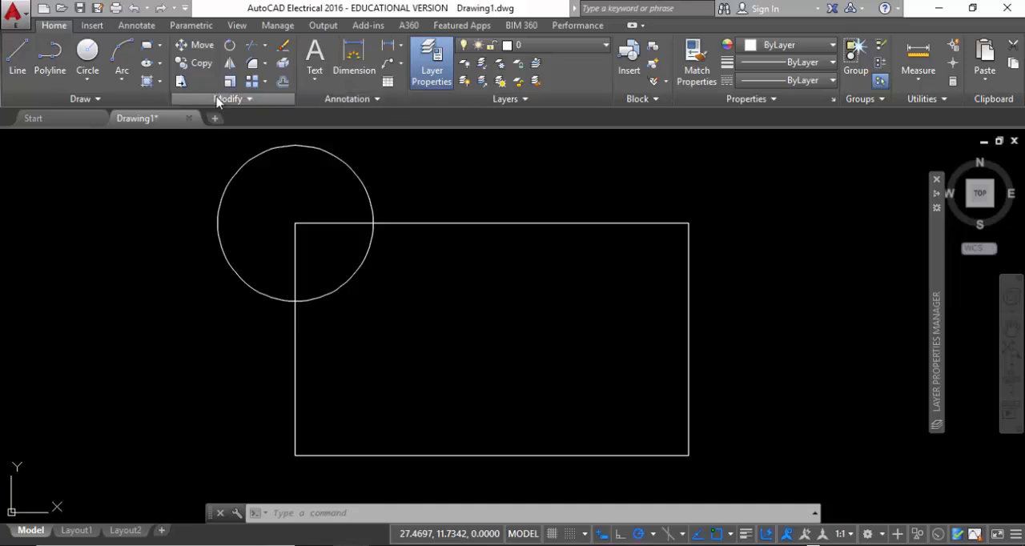
Start moving the circle, selecting it directly and with crossing windows that touch only the circle
{"action": "left_click", "coordinate": [195, 47]}
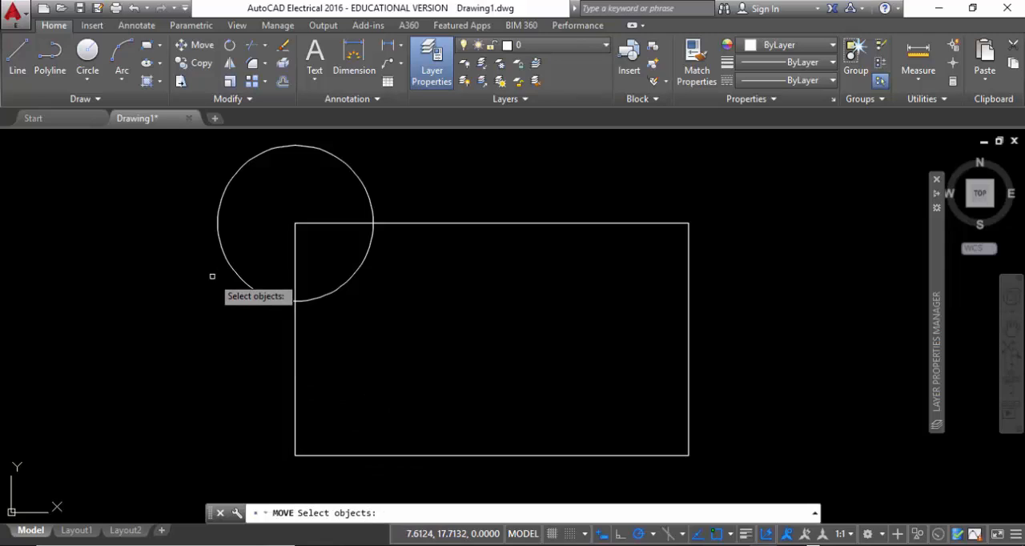
{"action": "left_click", "coordinate": [235, 174]}
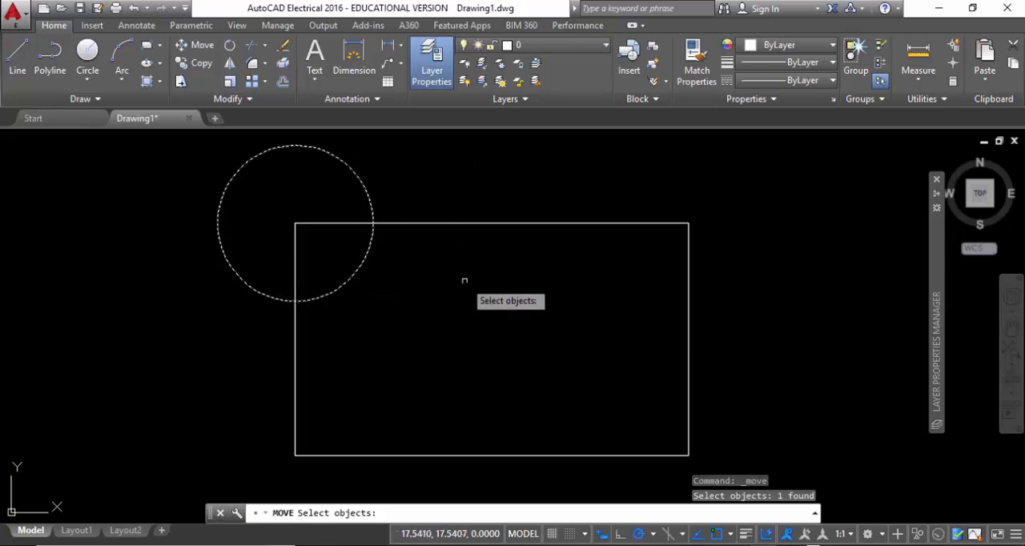
{"action": "left_click", "coordinate": [423, 337]}
{"action": "left_click", "coordinate": [331, 245]}
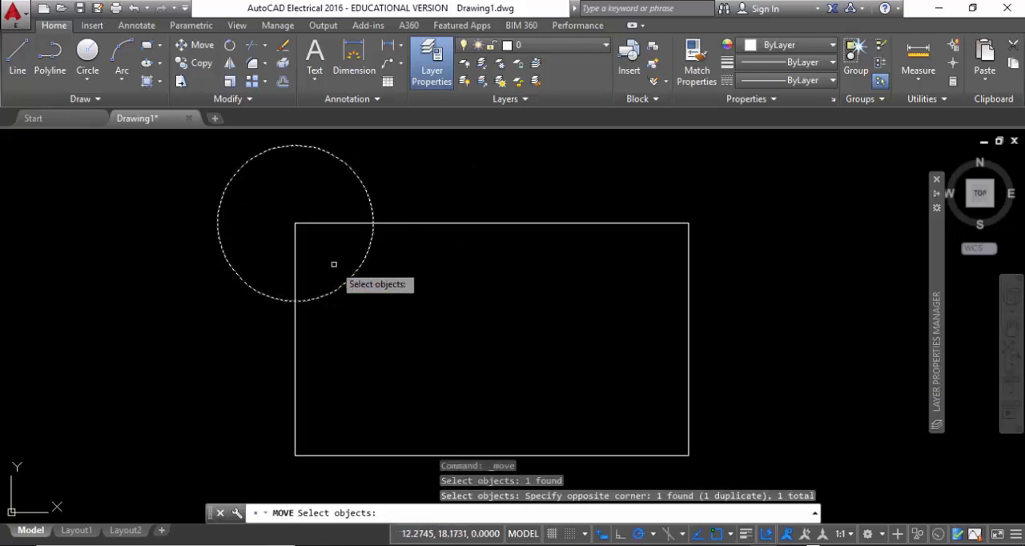
{"action": "left_click", "coordinate": [394, 326]}
{"action": "left_click", "coordinate": [348, 251]}
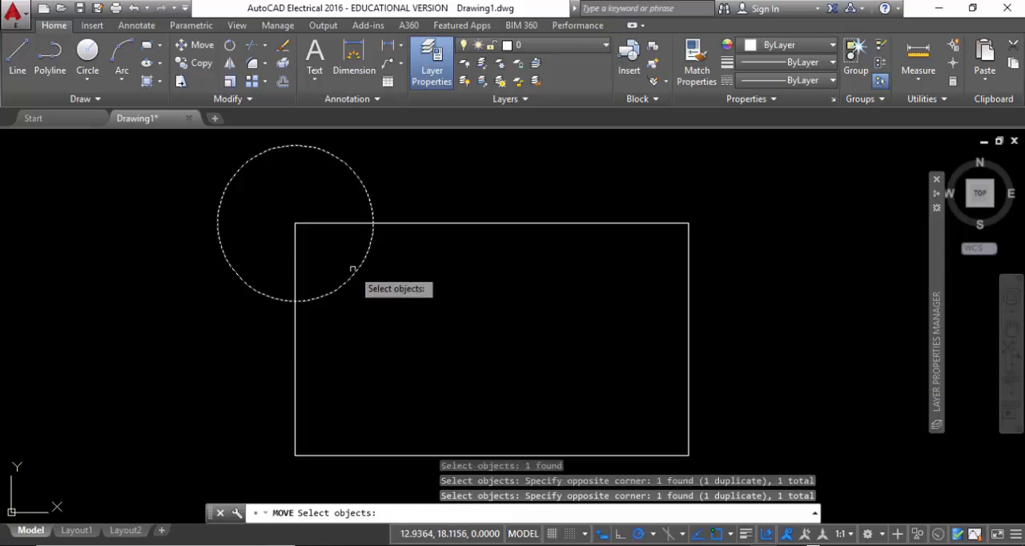
{"action": "left_click", "coordinate": [381, 318]}
{"action": "left_click", "coordinate": [318, 261]}
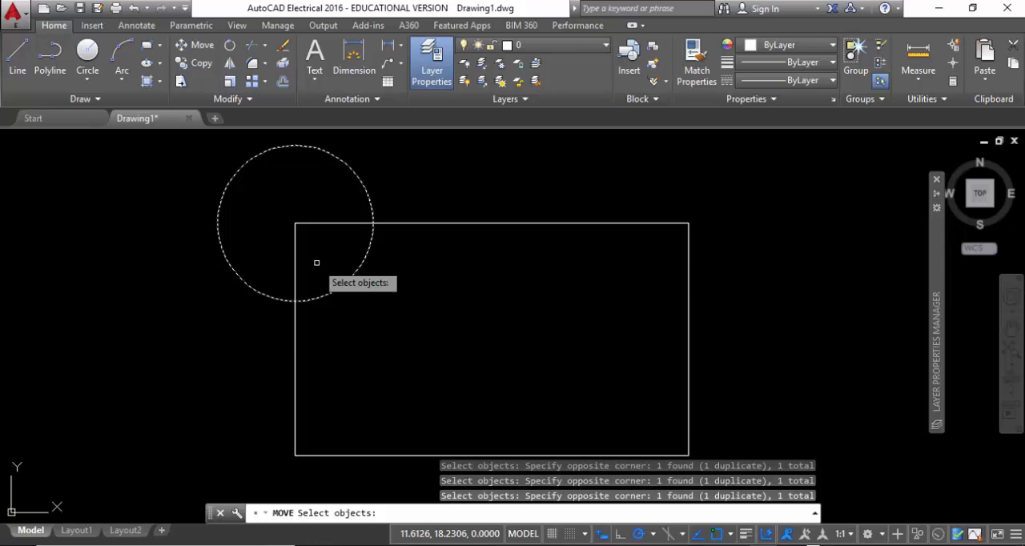
Add the rectangle to the move selection with a crossing window, and remove it from the selection again
{"action": "left_click", "coordinate": [319, 386]}
{"action": "left_click", "coordinate": [241, 336]}
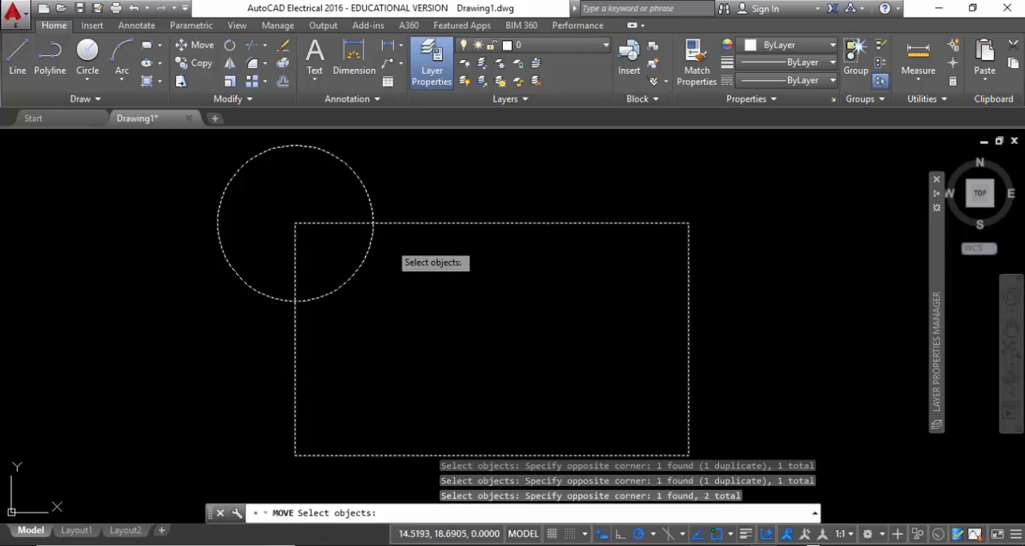
{"action": "left_click", "coordinate": [294, 362], "text": "shift"}
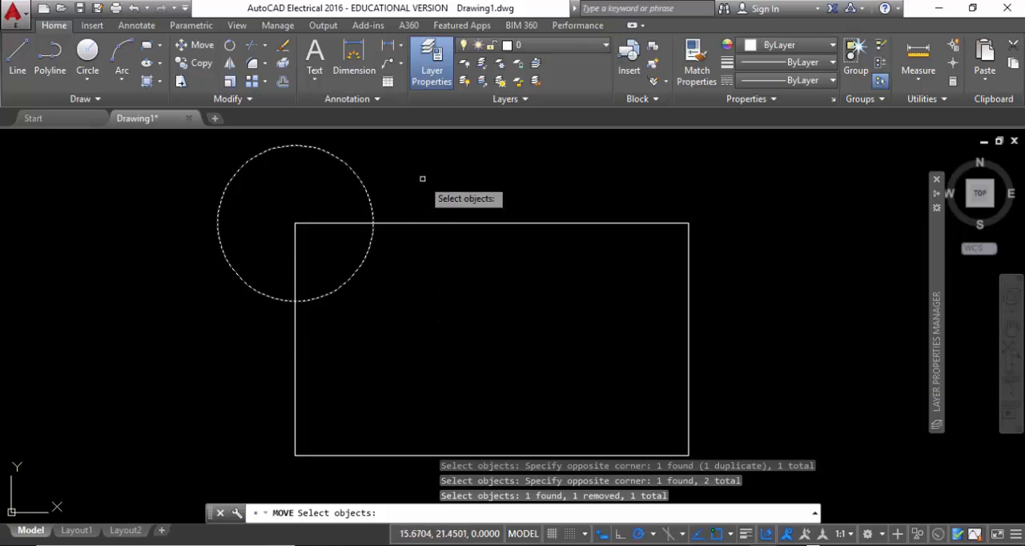
Move the selected circle from its topmost point to the rectangle's upper-right corner
{"action": "key", "text": "Return"}
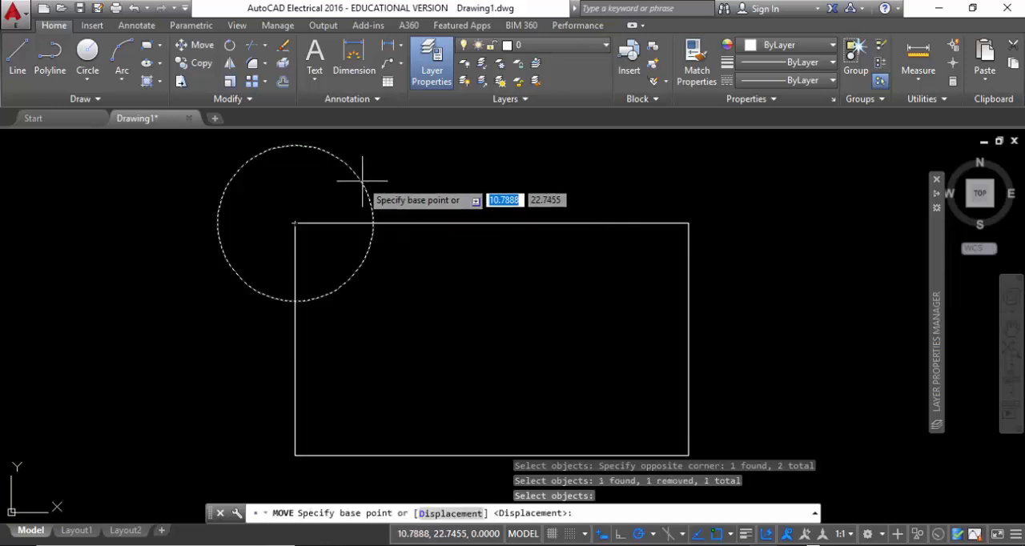
{"action": "left_click", "coordinate": [295, 145]}
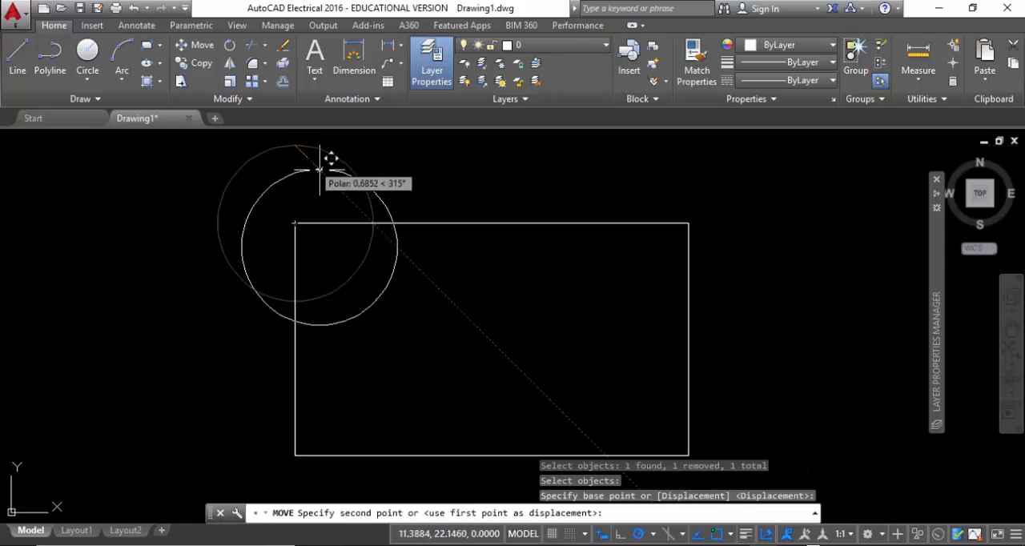
{"action": "left_click", "coordinate": [689, 222]}
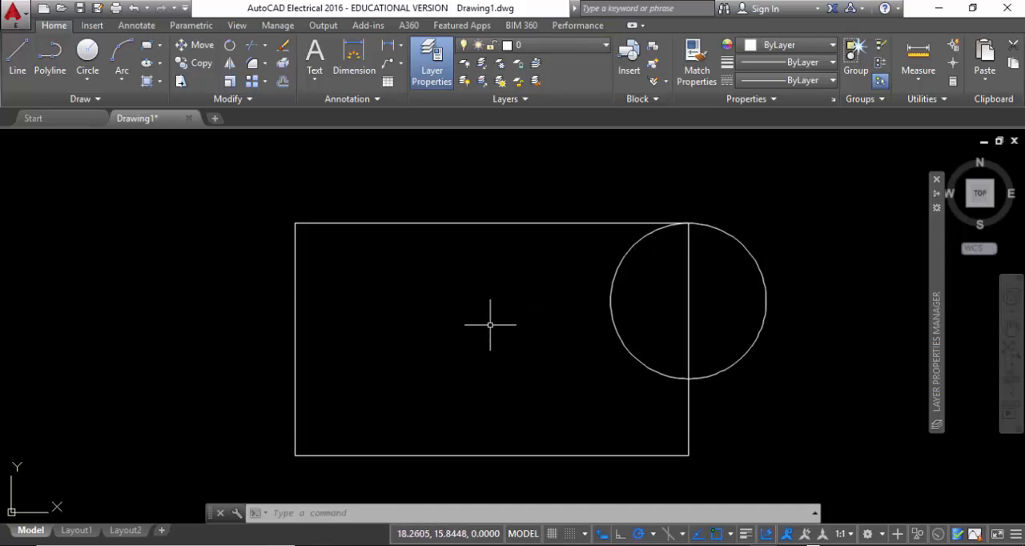
Reposition the circle by its centre grip to the midpoint of the rectangle's top edge, and from there to the upper-right corner
{"action": "left_click", "coordinate": [739, 418]}
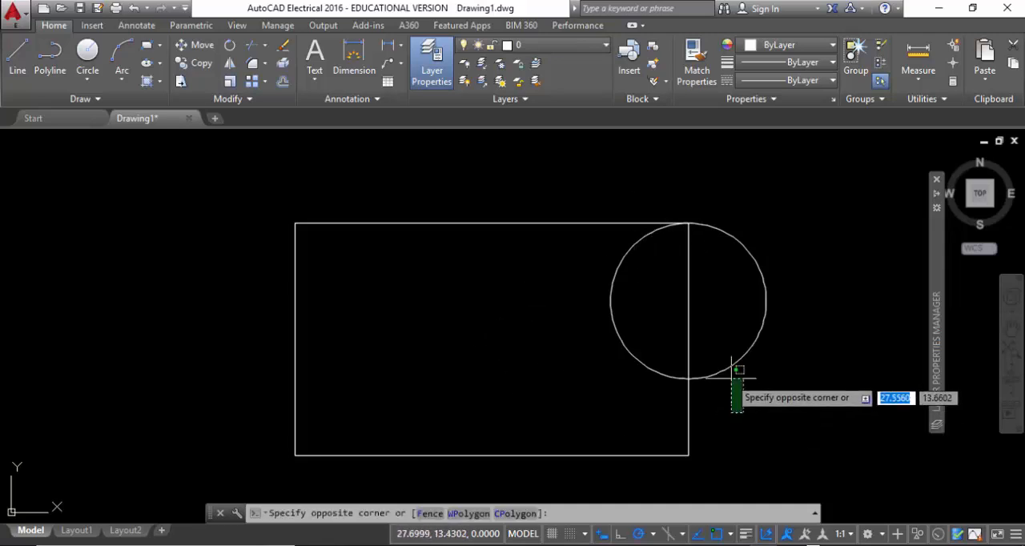
{"action": "left_click", "coordinate": [719, 361]}
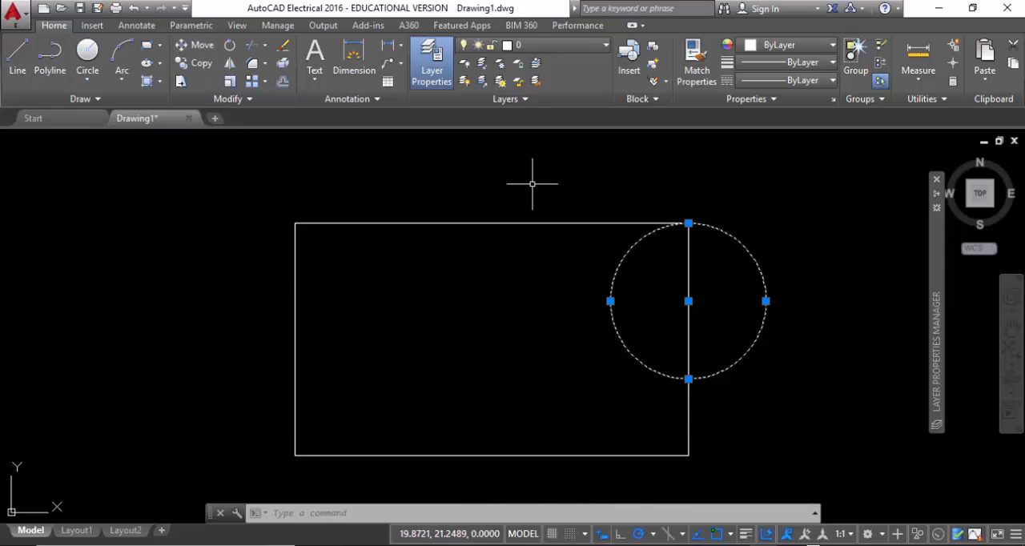
{"action": "left_click", "coordinate": [689, 301]}
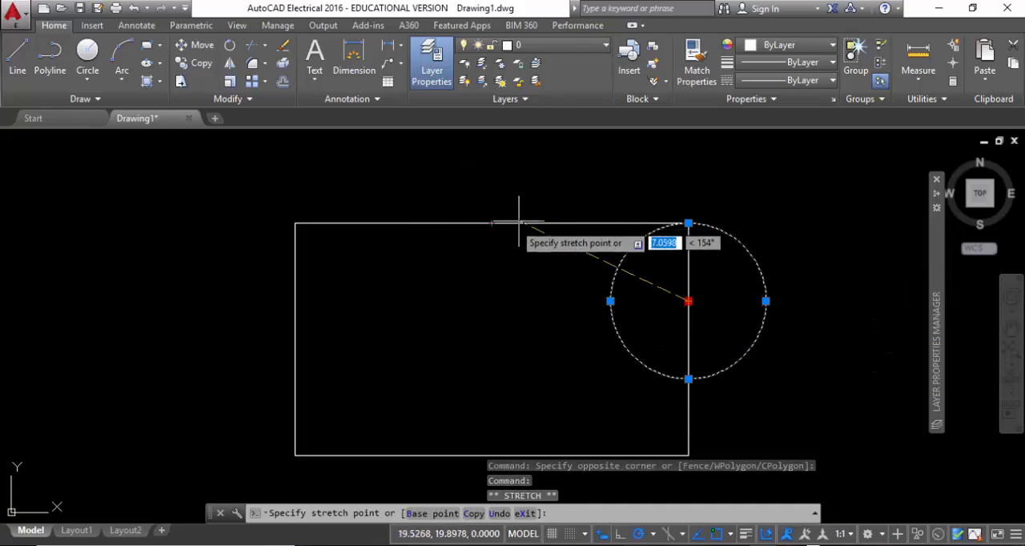
{"action": "left_click", "coordinate": [492, 223]}
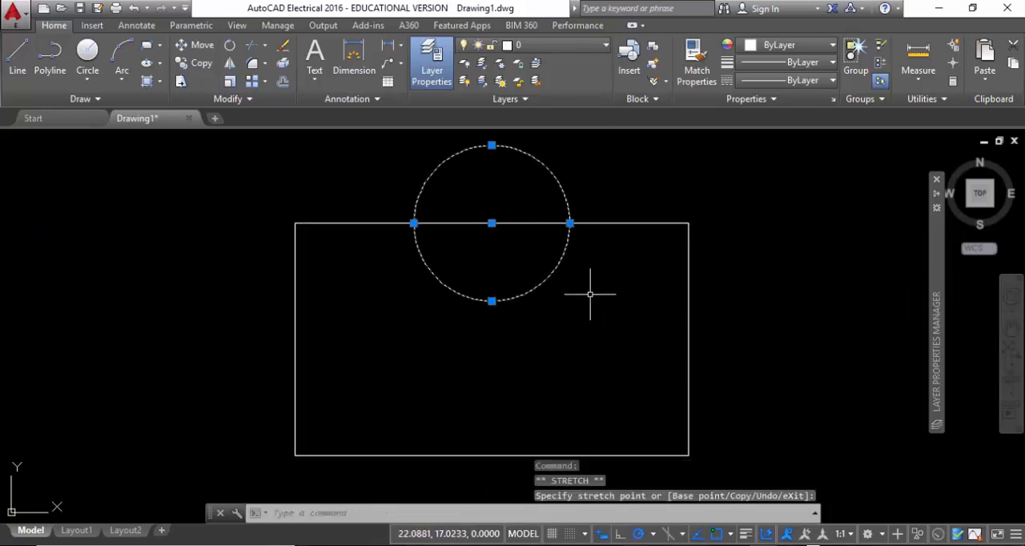
{"action": "left_click", "coordinate": [491, 223]}
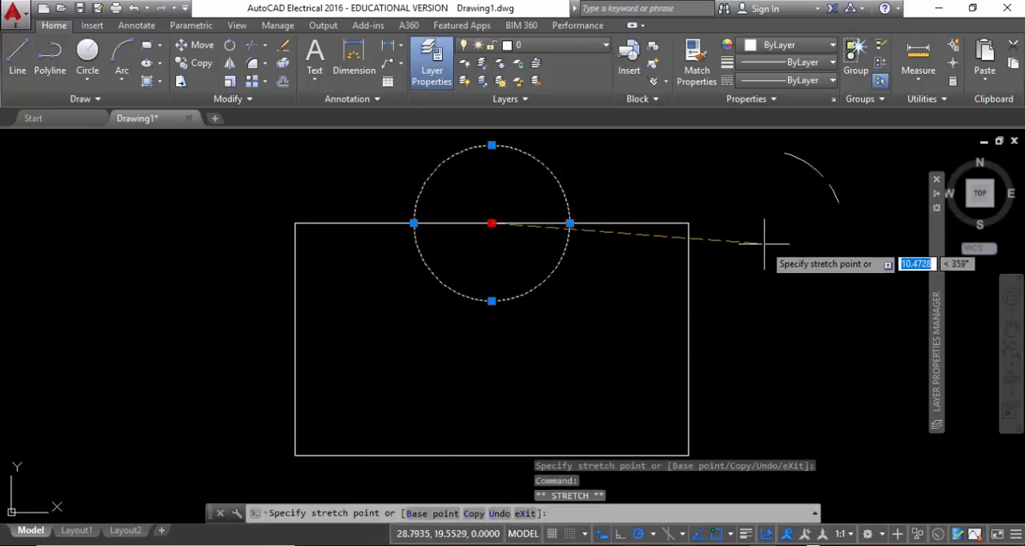
{"action": "left_click", "coordinate": [689, 223]}
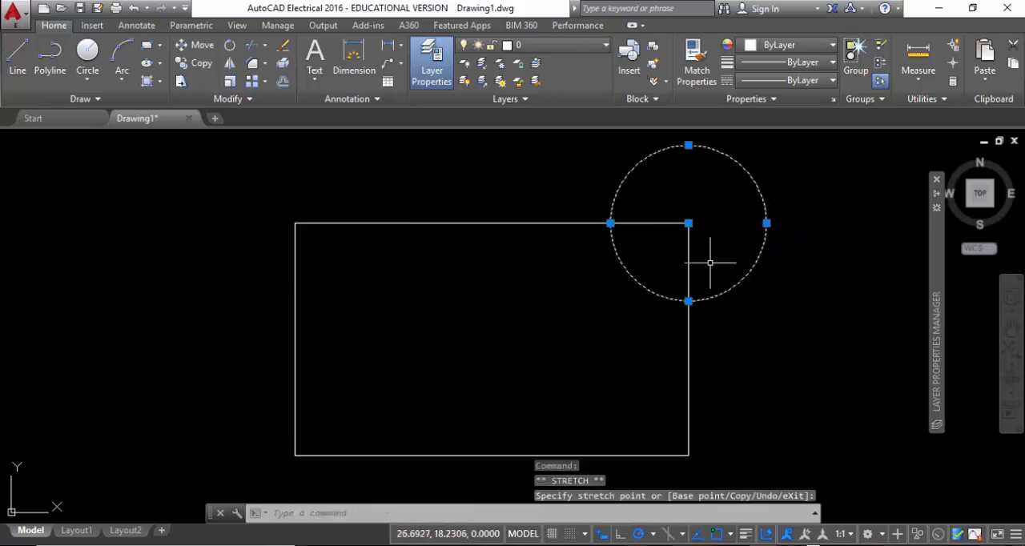
Copy the circle by its centre grip to the rectangle's upper-left corner and to the midpoint of its top edge
{"action": "left_click", "coordinate": [689, 222]}
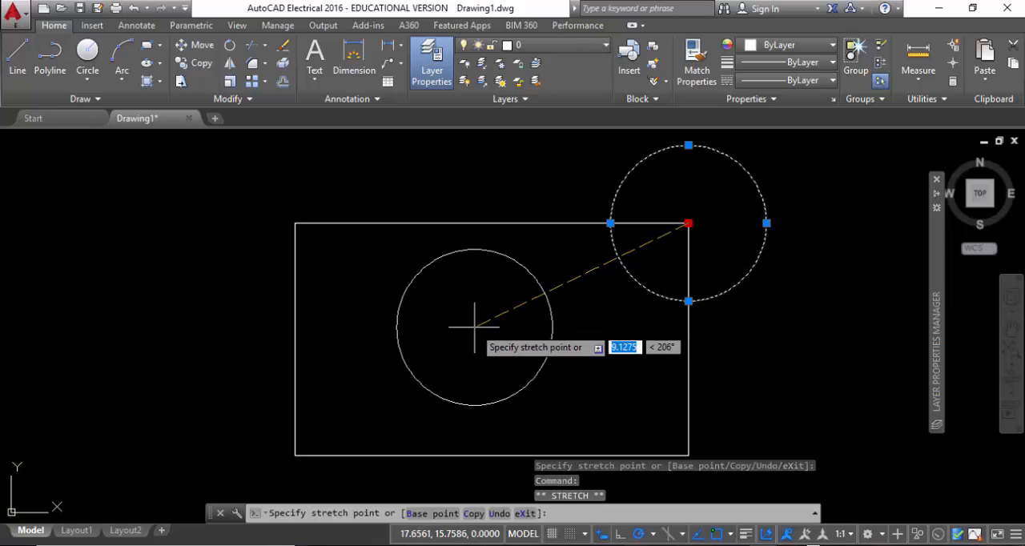
{"action": "left_click", "coordinate": [475, 515]}
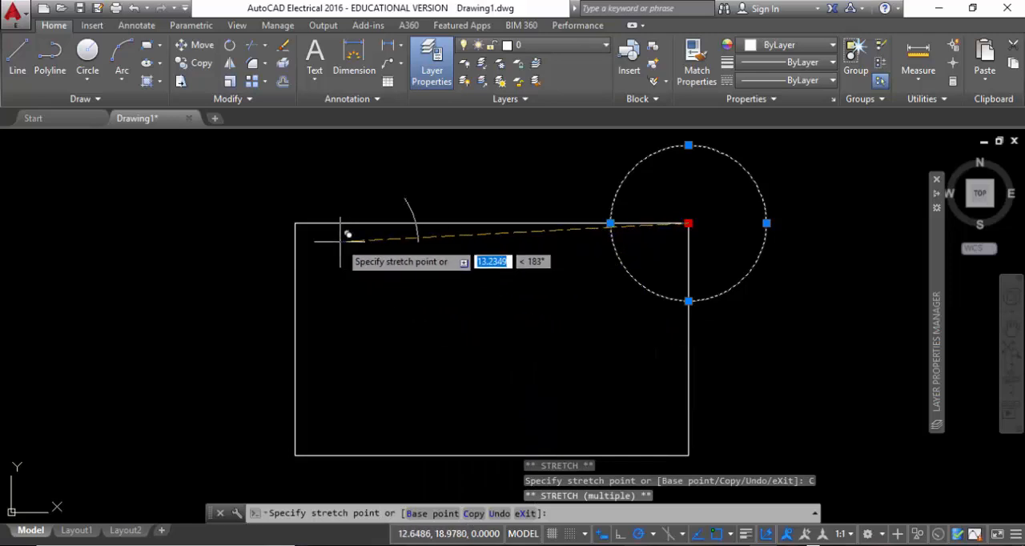
{"action": "left_click", "coordinate": [295, 224]}
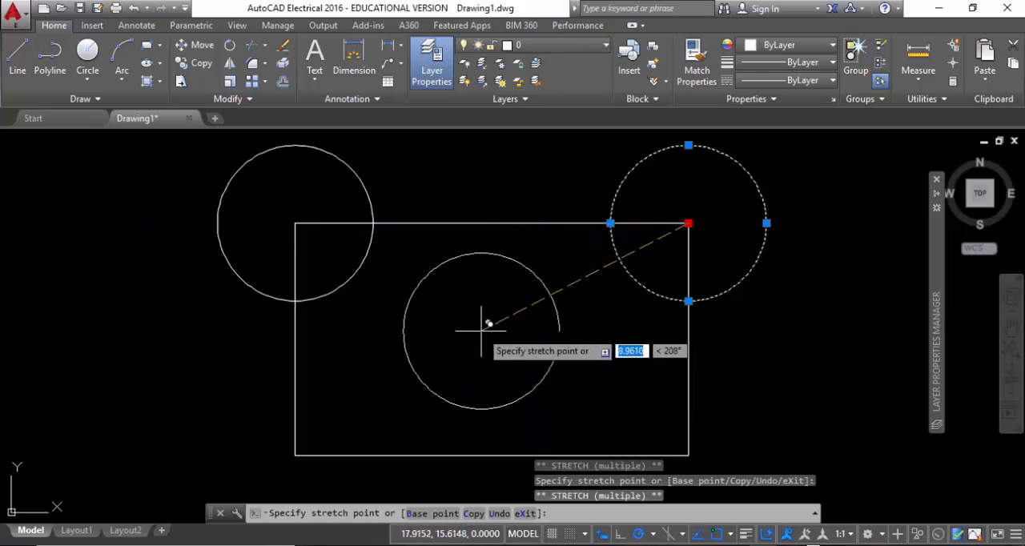
{"action": "left_click", "coordinate": [492, 224]}
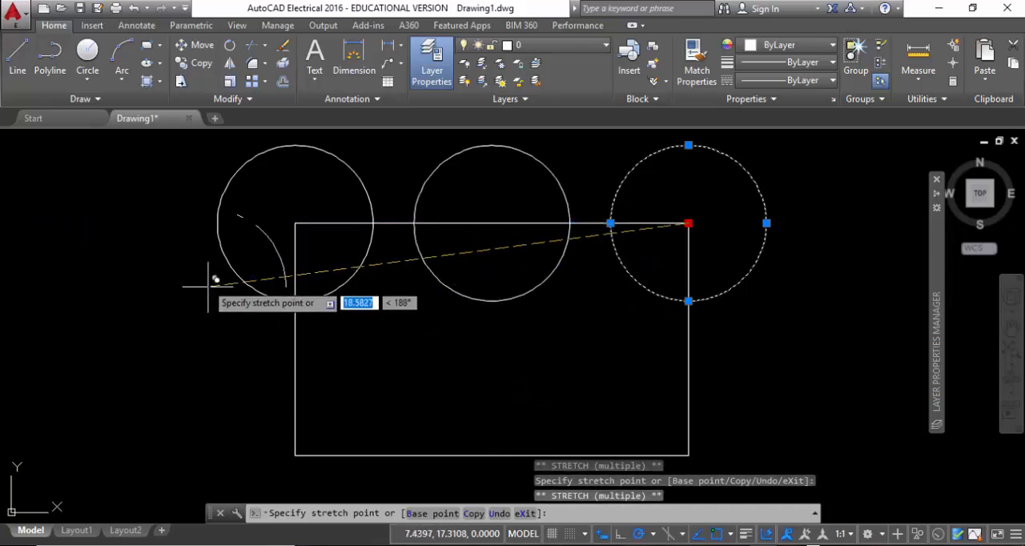
{"action": "right_click", "coordinate": [206, 276]}
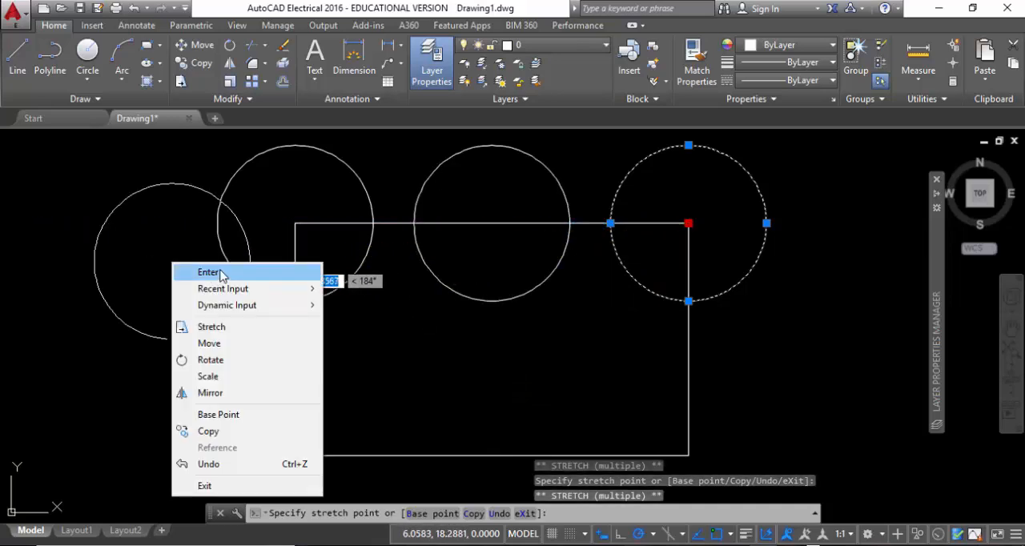
{"action": "left_click", "coordinate": [221, 274]}
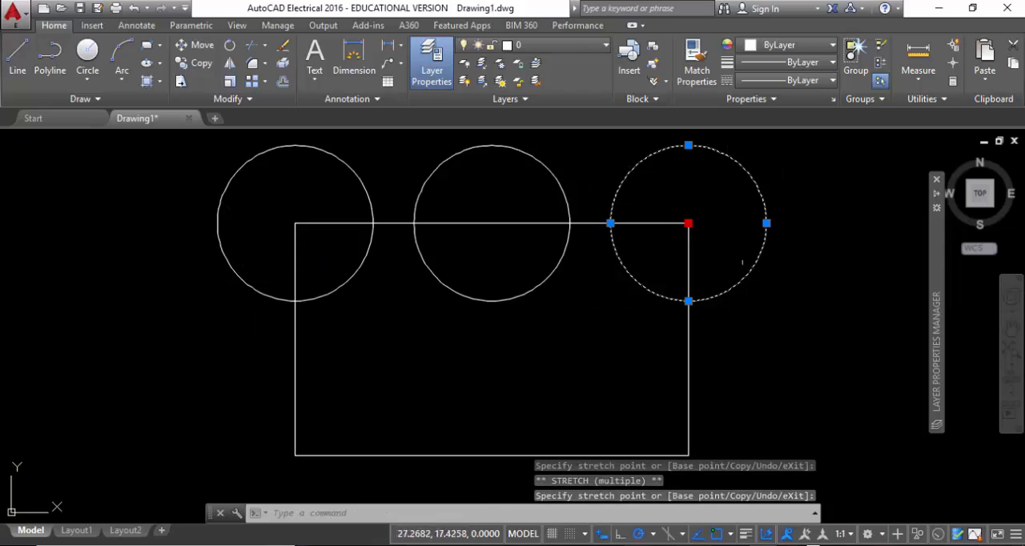
{"action": "key", "text": "Escape"}
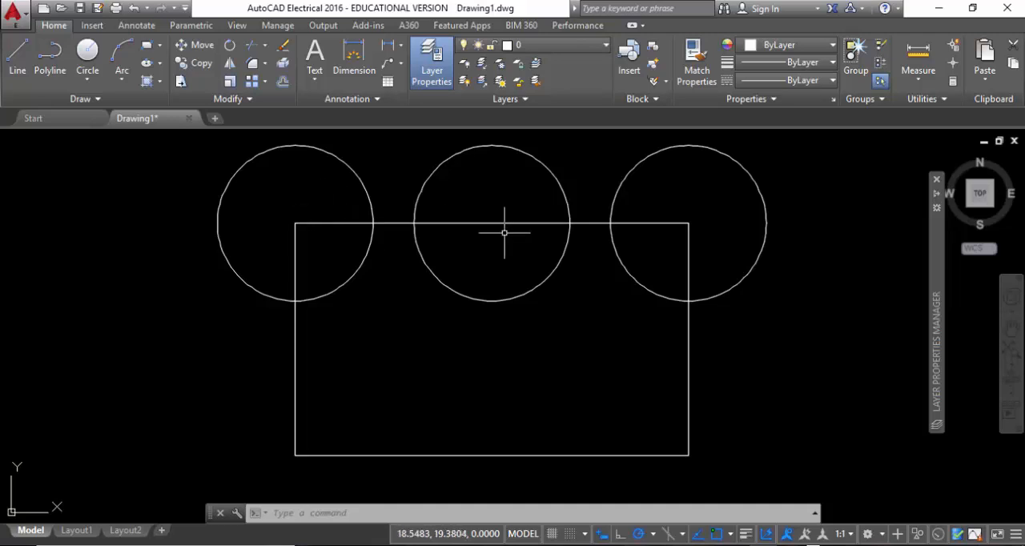
Copy all three circles from the rectangle's upper-left corner to its lower-left corner
{"action": "left_click", "coordinate": [200, 64]}
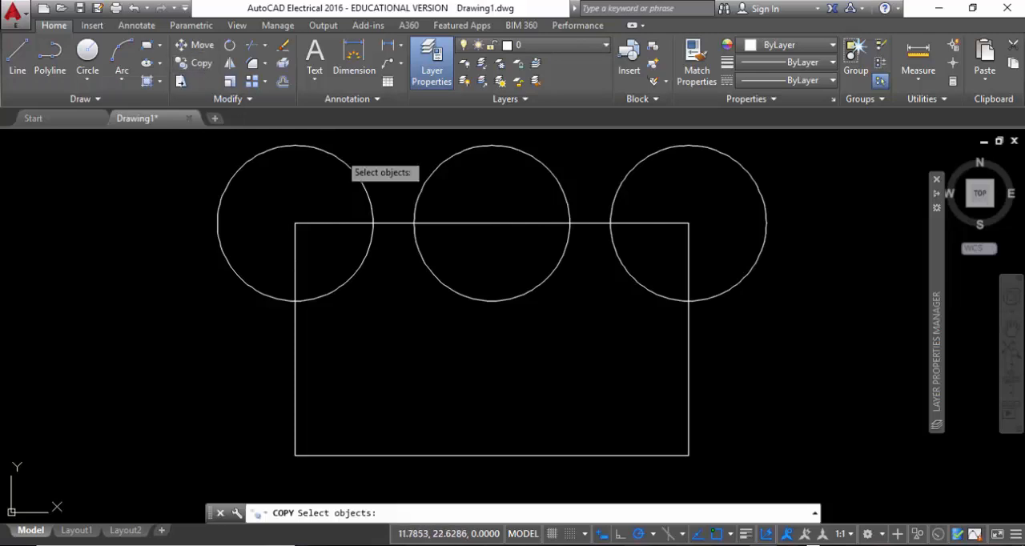
{"action": "left_click", "coordinate": [732, 194]}
{"action": "left_click", "coordinate": [209, 145]}
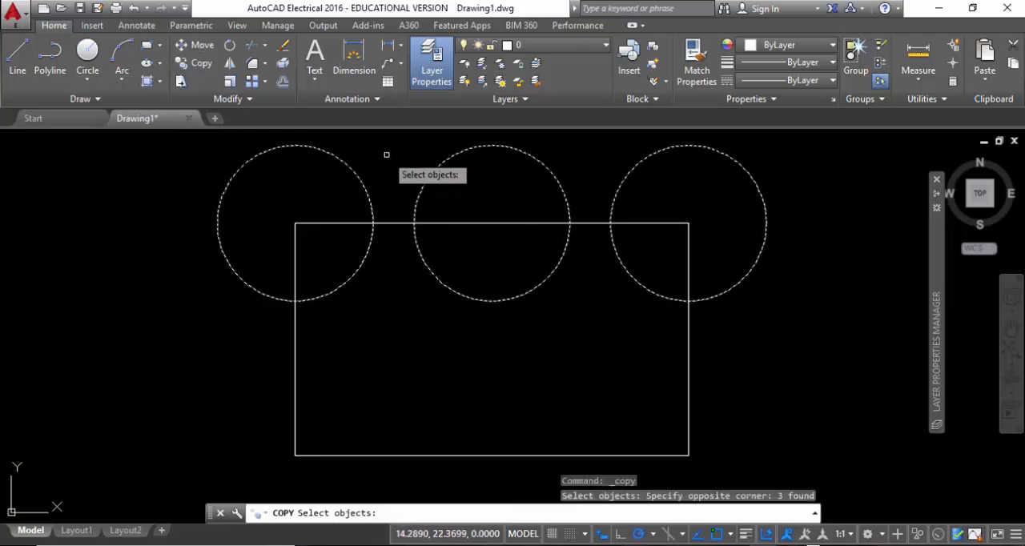
{"action": "key", "text": "Return"}
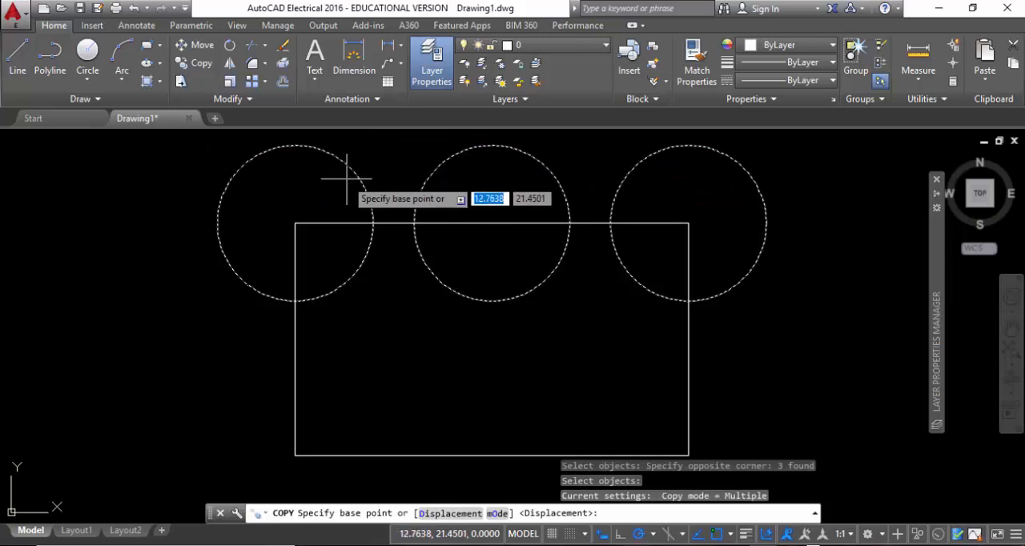
{"action": "left_click", "coordinate": [293, 224]}
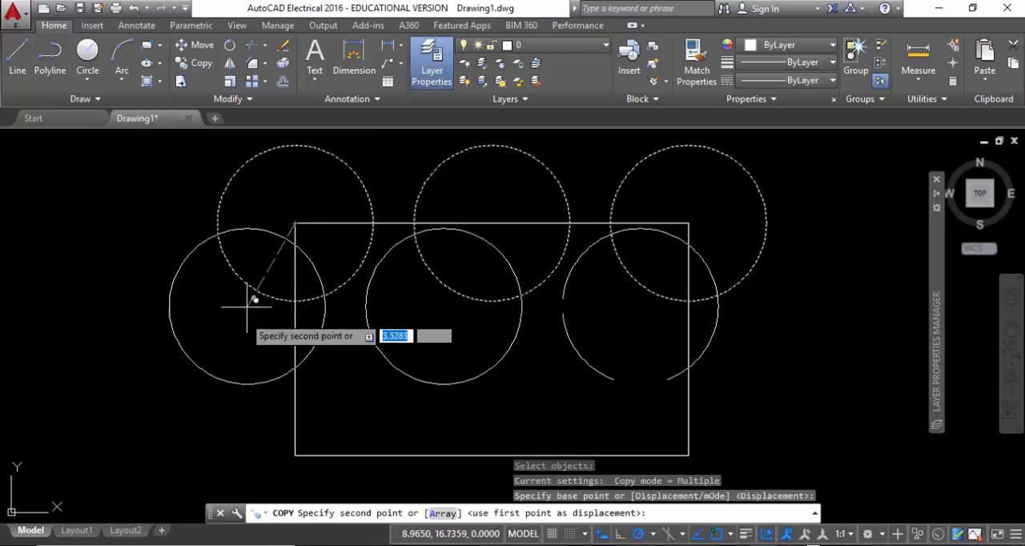
{"action": "left_click", "coordinate": [295, 455]}
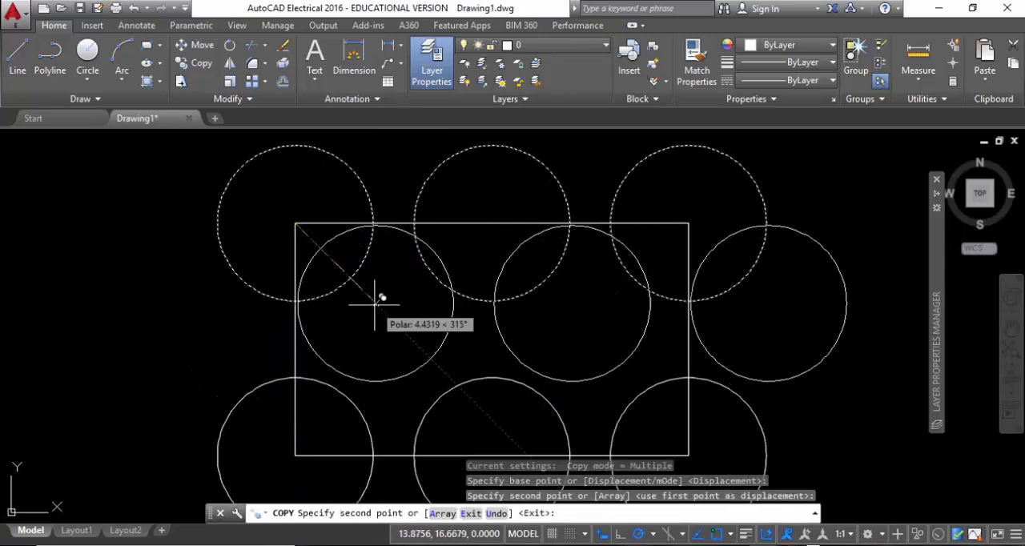
{"action": "right_click", "coordinate": [322, 321]}
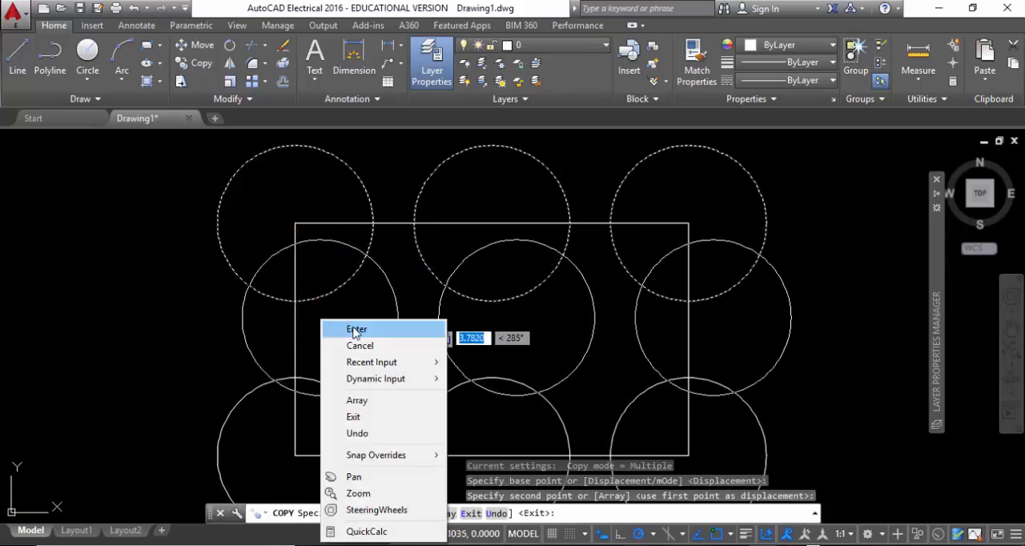
{"action": "left_click", "coordinate": [355, 330]}
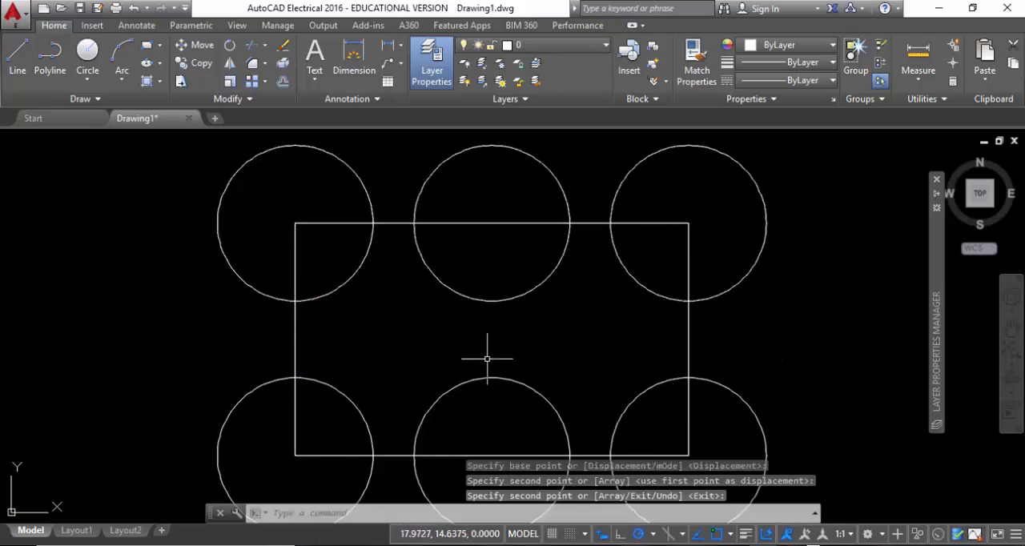
Stretch the rectangle's right end and its two circles rightward, from the upper-right circle's left intersection with the top edge to that circle's right side
{"action": "mouse_move", "coordinate": [480, 357]}
{"action": "middle_mouse_down"}
{"action": "mouse_move", "coordinate": [491, 313]}
{"action": "mouse_move", "coordinate": [481, 316]}
{"action": "middle_mouse_up"}
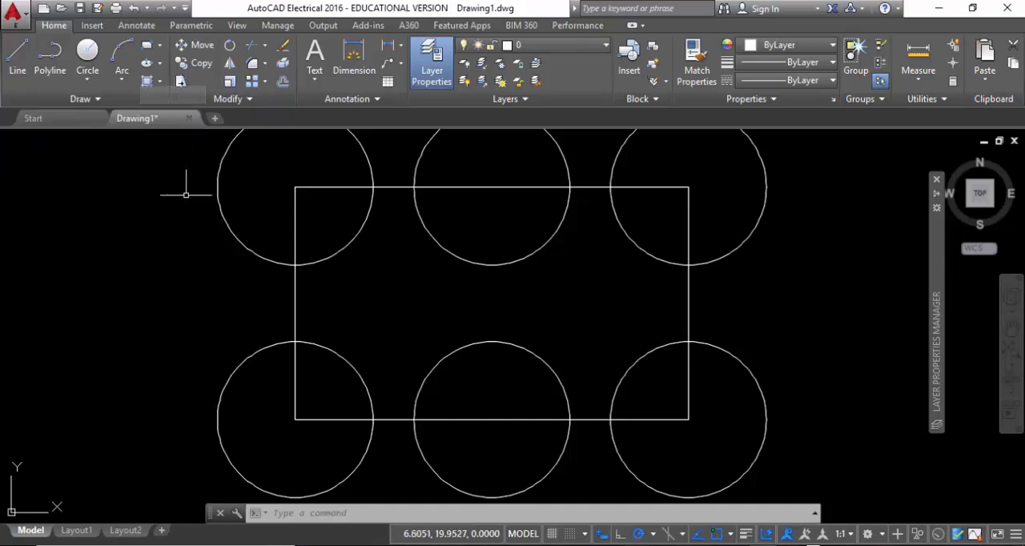
{"action": "left_click", "coordinate": [181, 81]}
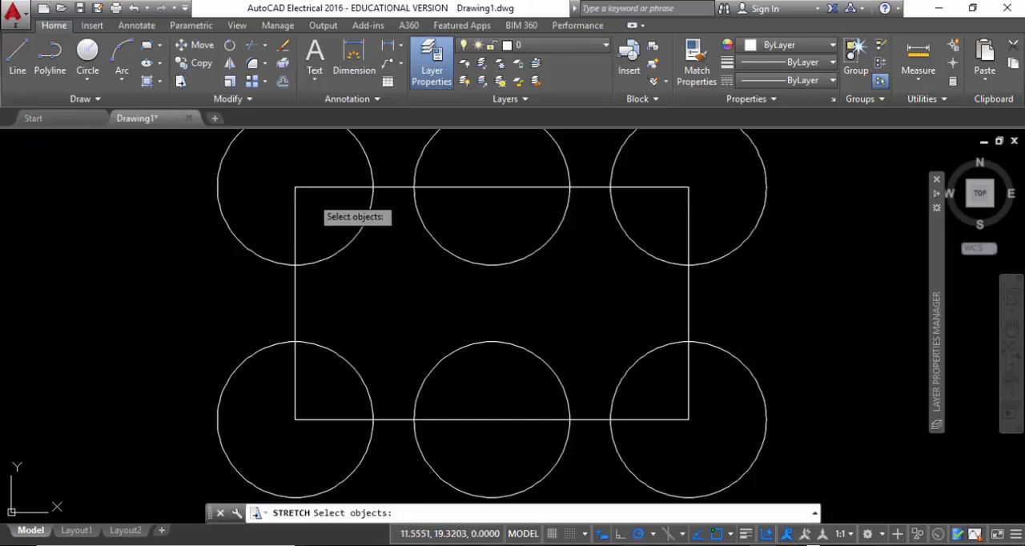
{"action": "scroll", "coordinate": [299, 210], "scroll_direction": "down", "scroll_amount": 2}
{"action": "middle_click_drag", "start_coordinate": [494, 245], "coordinate": [459, 273]}
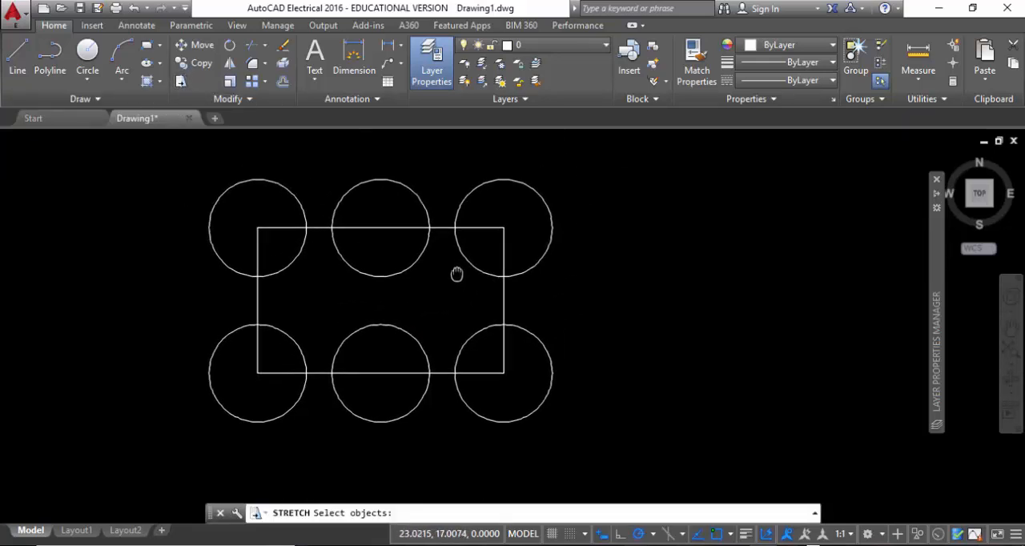
{"action": "left_click", "coordinate": [585, 437]}
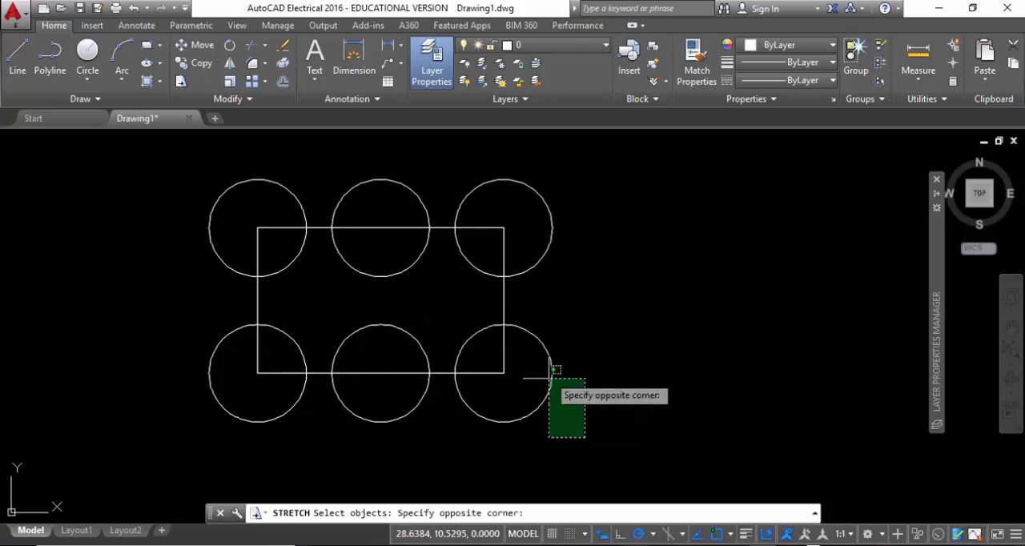
{"action": "left_click", "coordinate": [448, 161]}
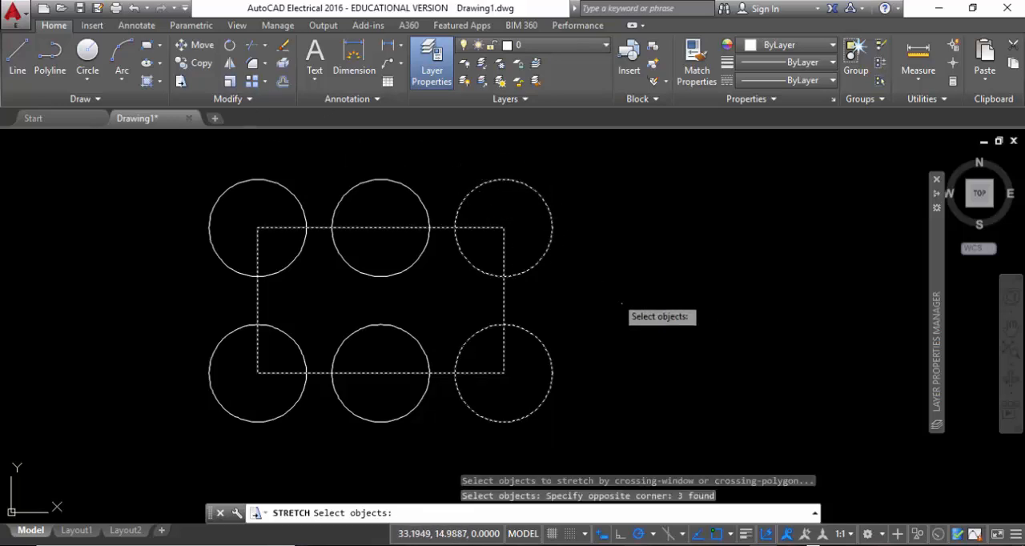
{"action": "key", "text": "Return"}
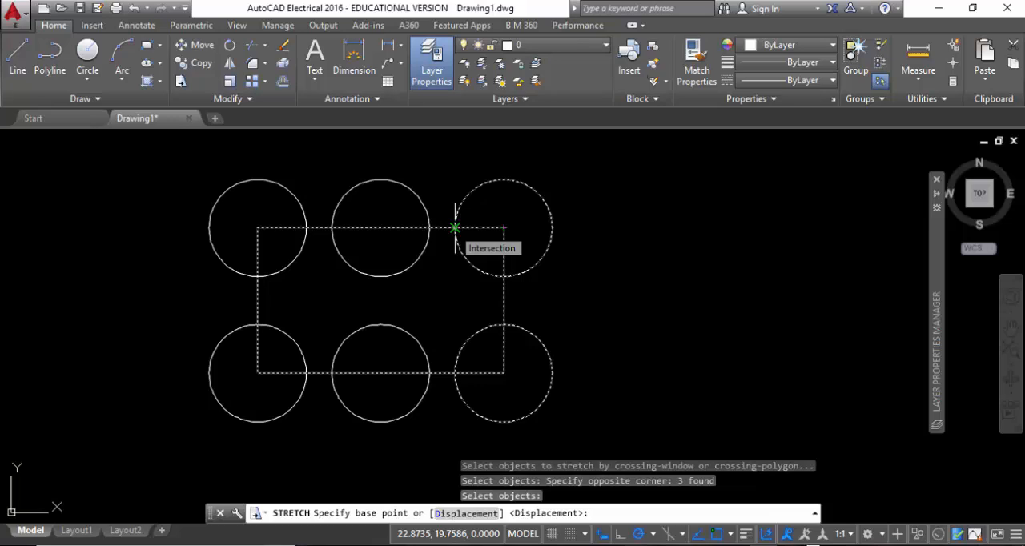
{"action": "left_click", "coordinate": [454, 228]}
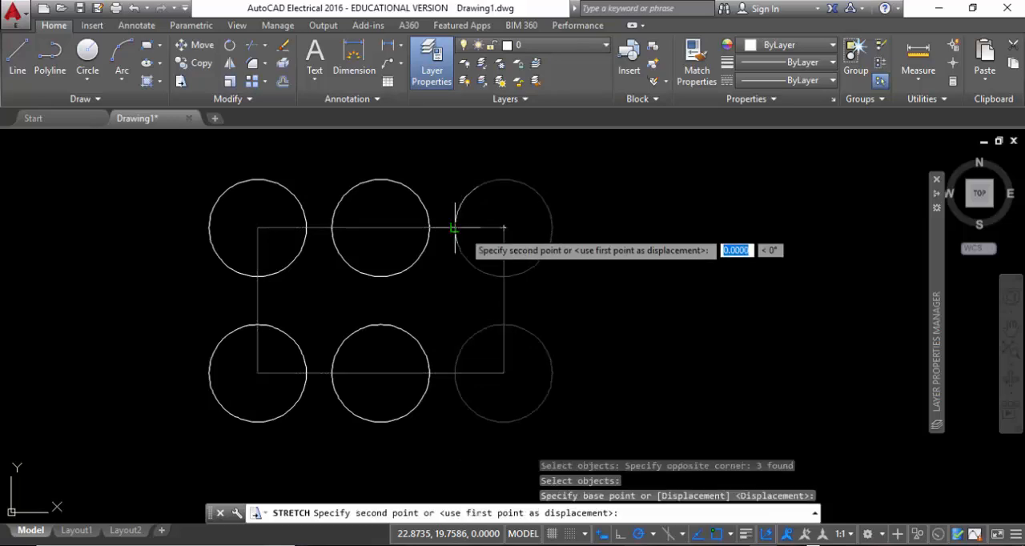
{"action": "left_click", "coordinate": [550, 229]}
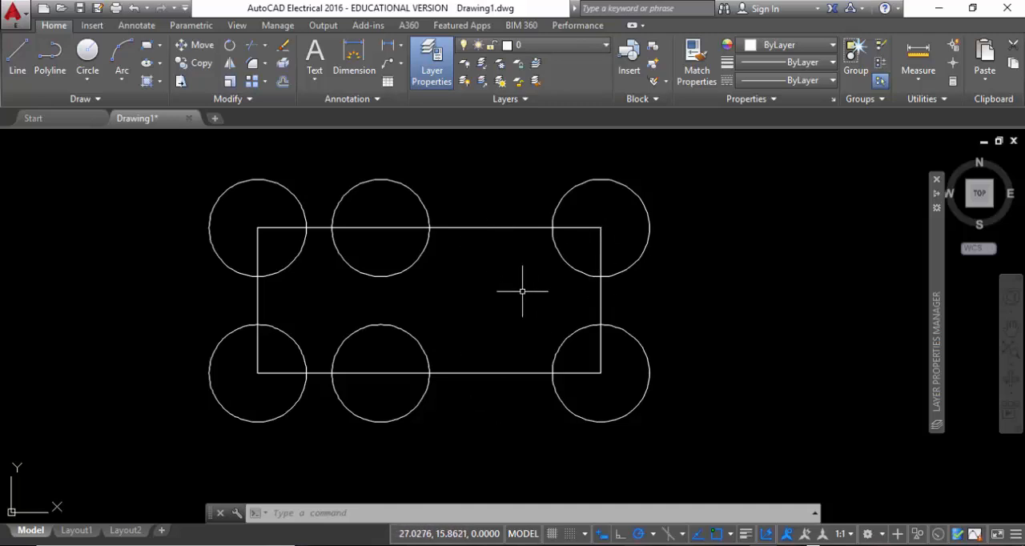
Stretch the rectangle's upper-right and lower-right vertices horizontally outward, one after the other, to near the right sides of the corner circles
{"action": "left_click", "coordinate": [600, 292]}
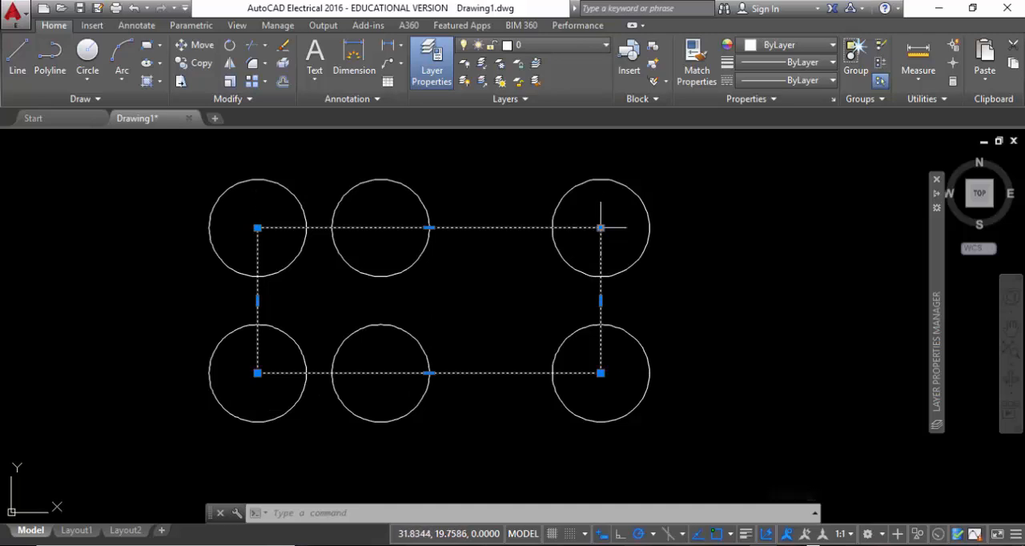
{"action": "mouse_move", "coordinate": [601, 228]}
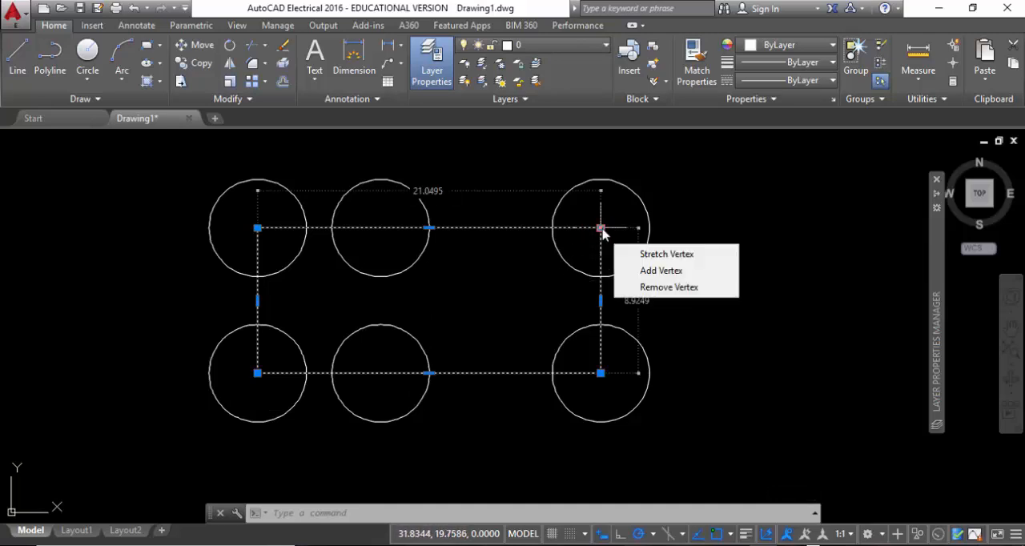
{"action": "left_click", "coordinate": [601, 228]}
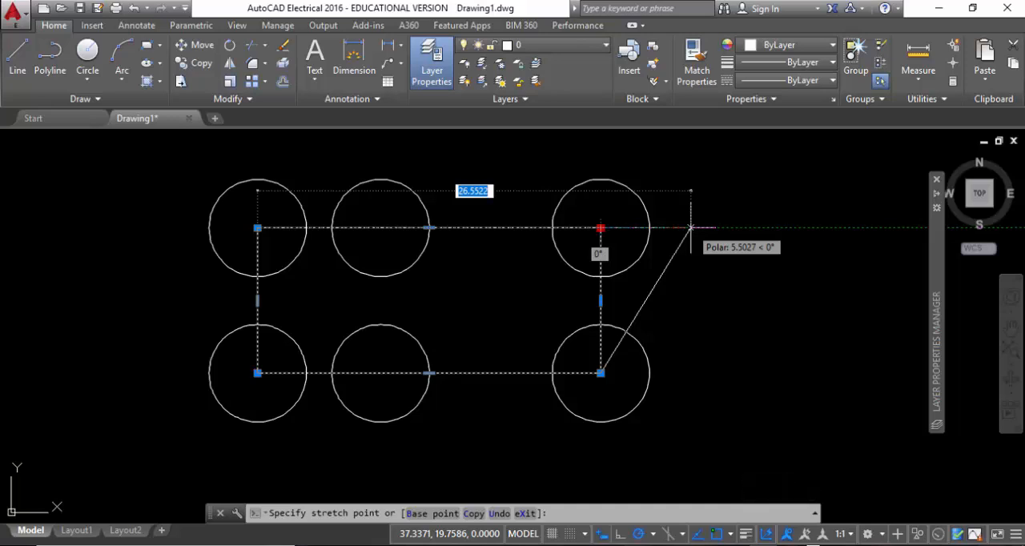
{"action": "left_click", "coordinate": [645, 228]}
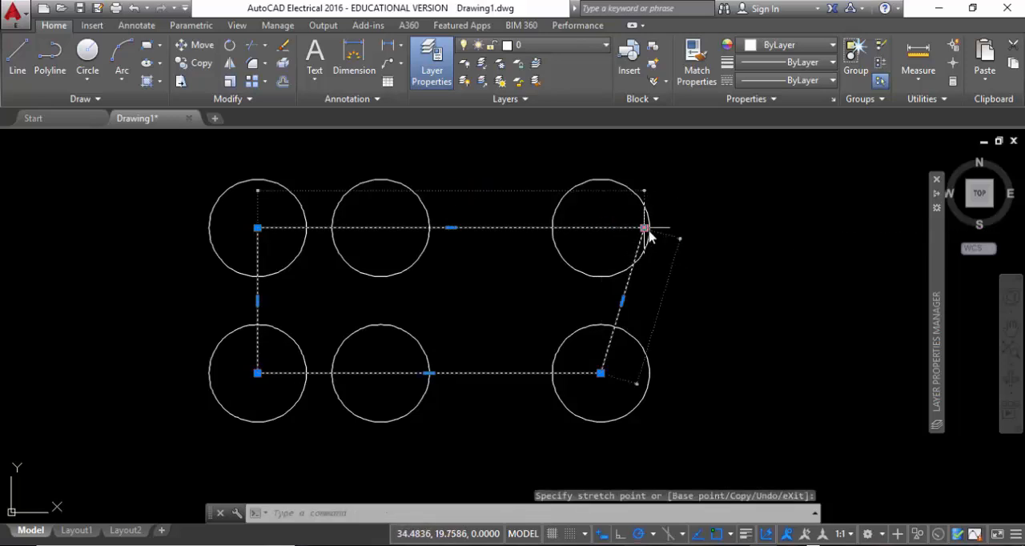
{"action": "mouse_move", "coordinate": [645, 228]}
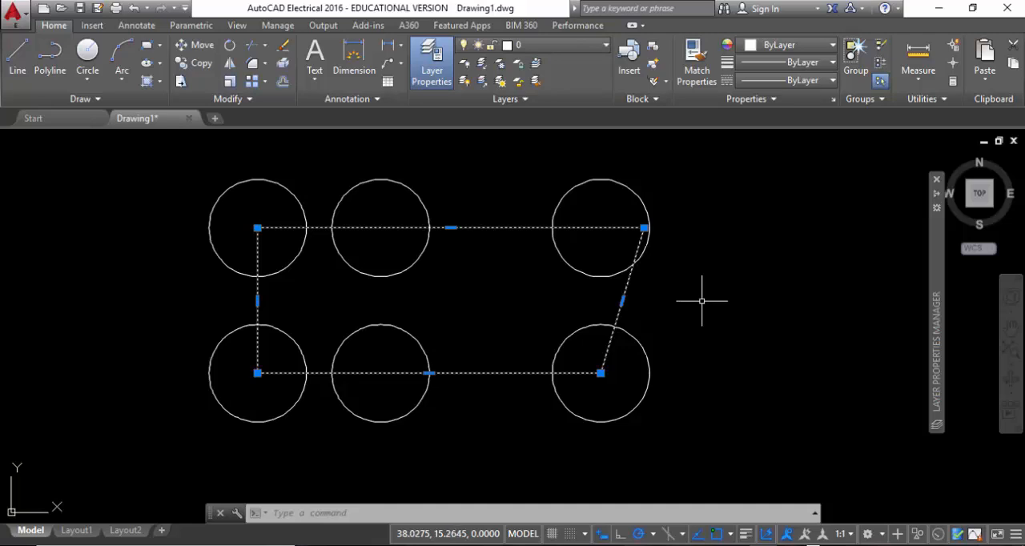
{"action": "left_click", "coordinate": [601, 372]}
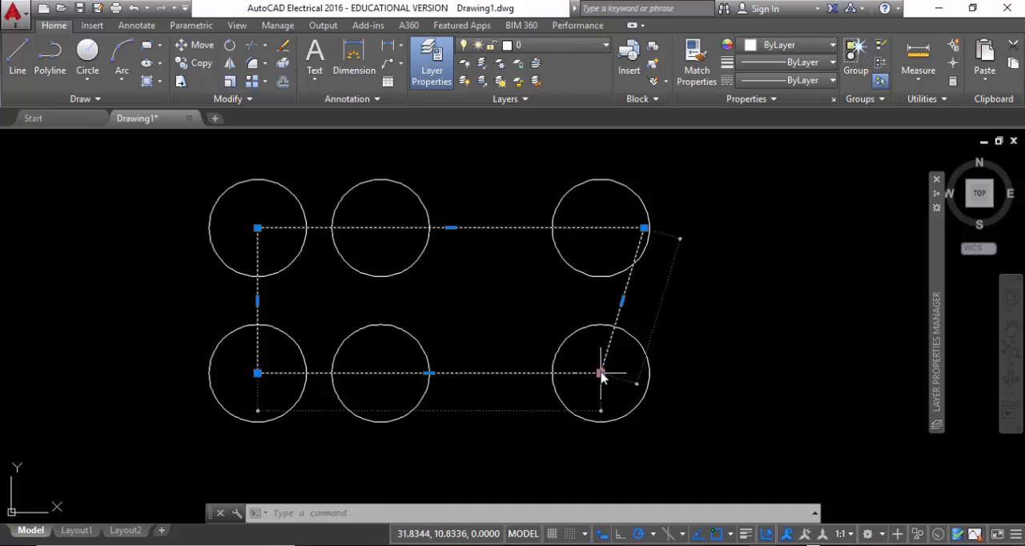
{"action": "left_click", "coordinate": [648, 373]}
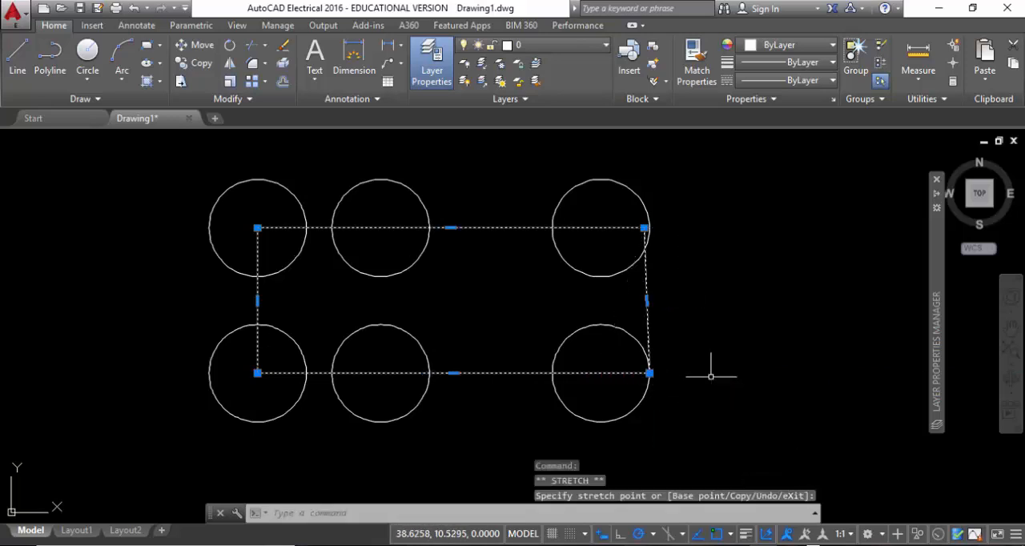
Stretch the rectangle's right edge by its midpoint grip outward past the circles and back near their centres, twice
{"action": "left_click", "coordinate": [647, 301]}
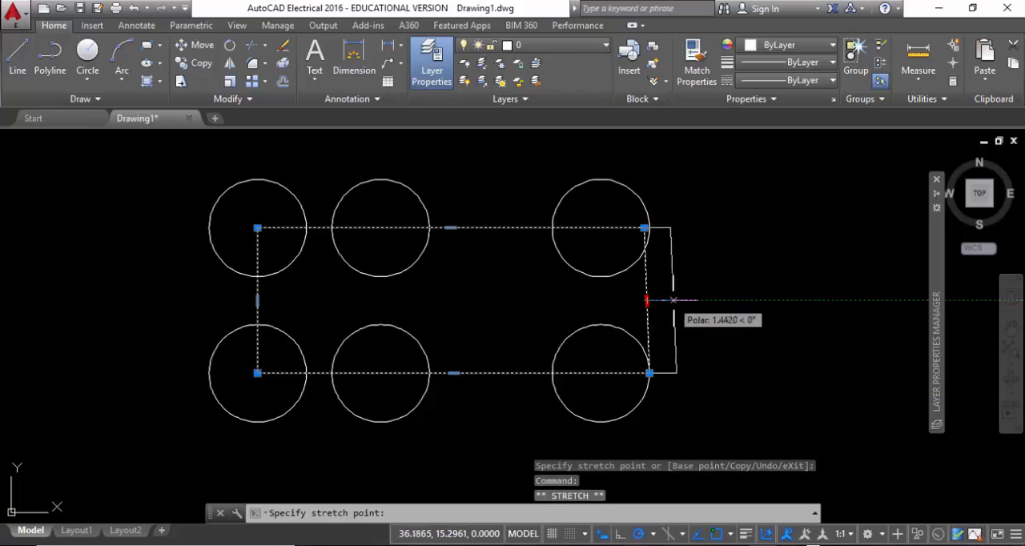
{"action": "left_click", "coordinate": [777, 301]}
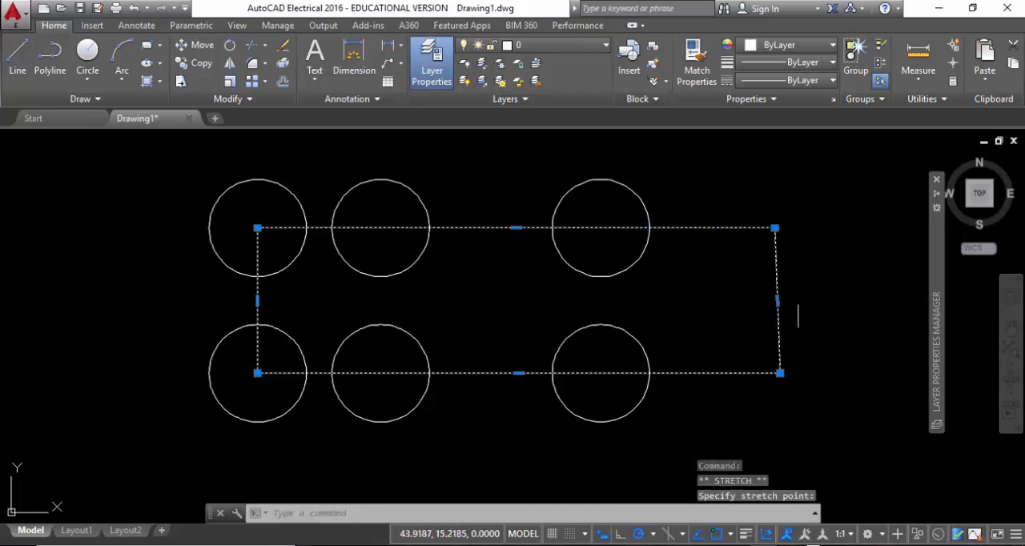
{"action": "left_click", "coordinate": [777, 301]}
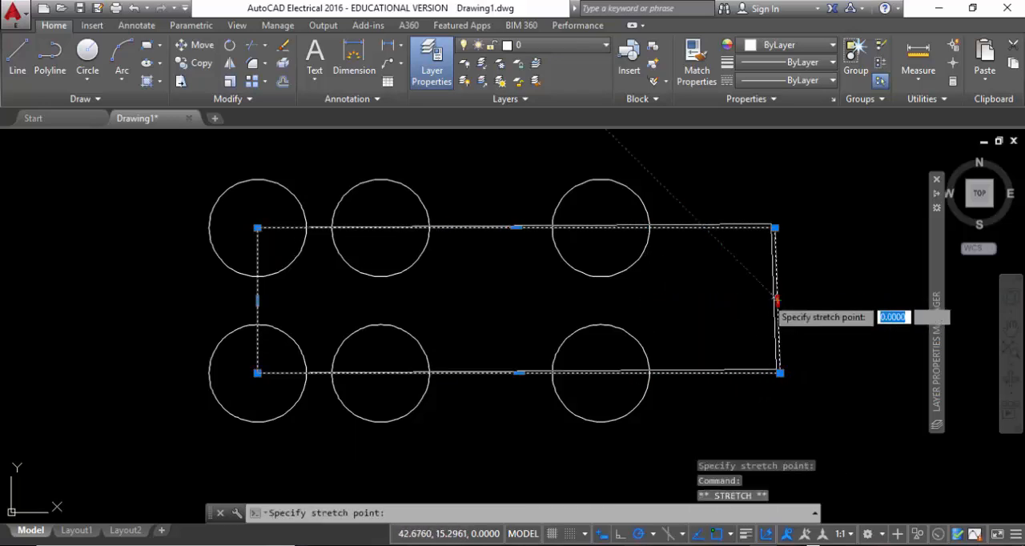
{"action": "left_click", "coordinate": [606, 300]}
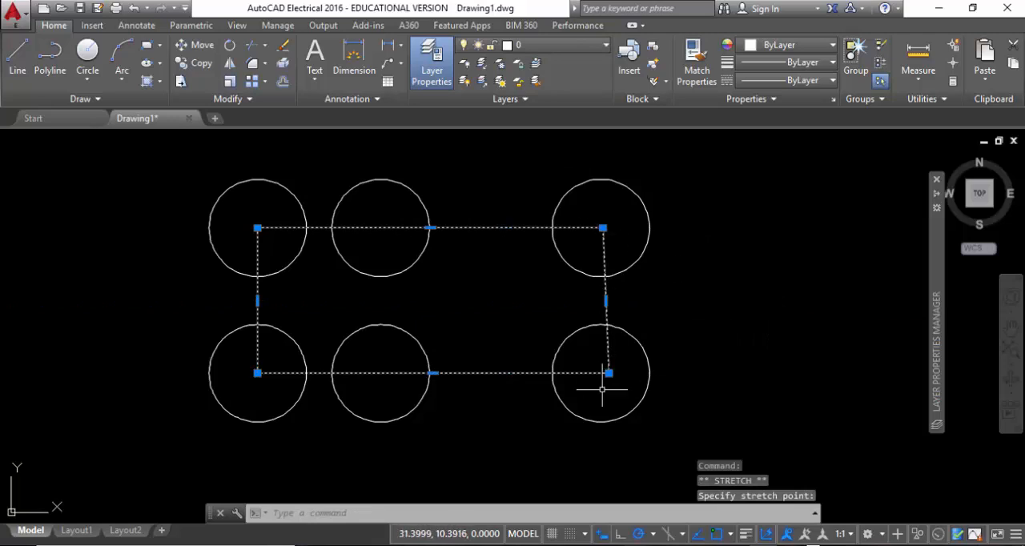
{"action": "left_click", "coordinate": [606, 301]}
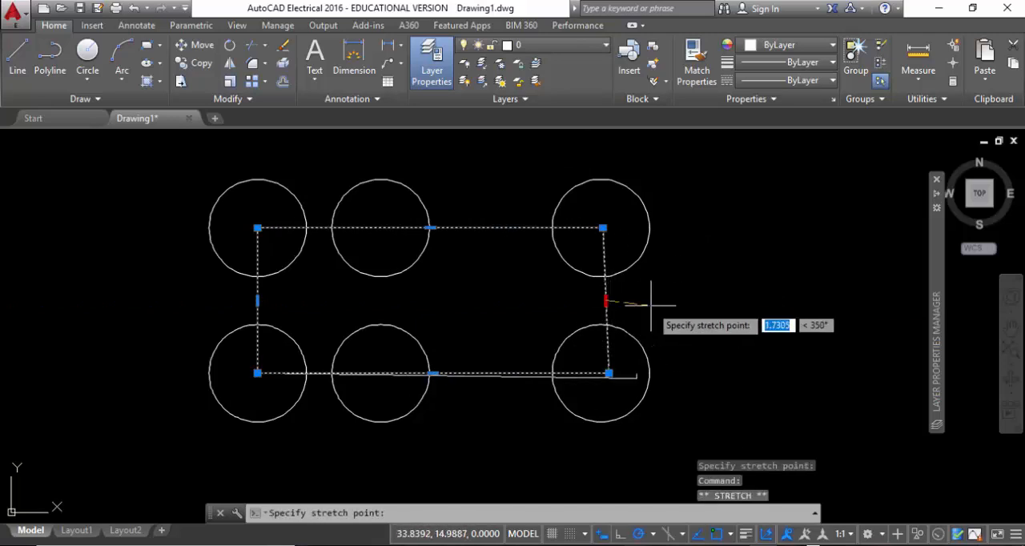
{"action": "left_click", "coordinate": [754, 301]}
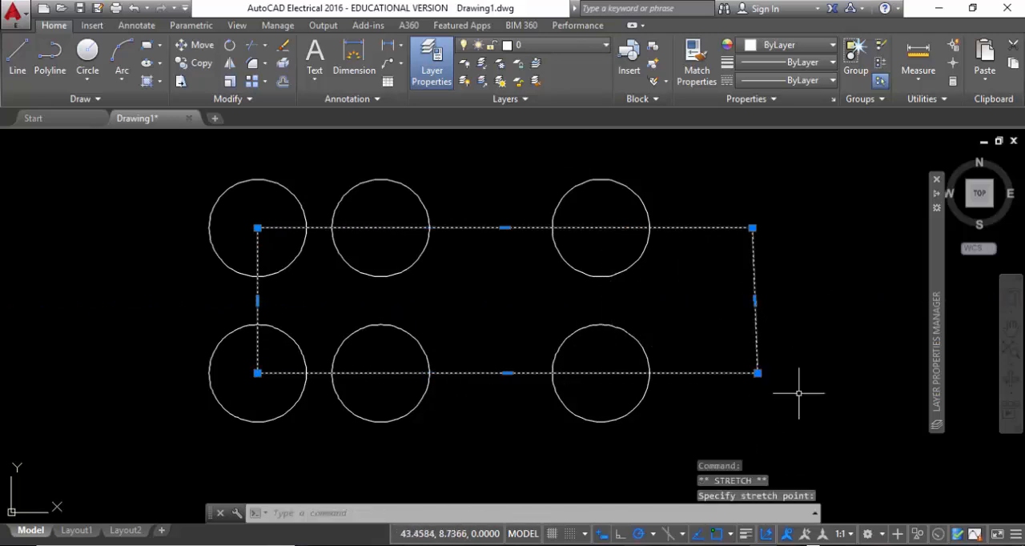
{"action": "left_click", "coordinate": [755, 301]}
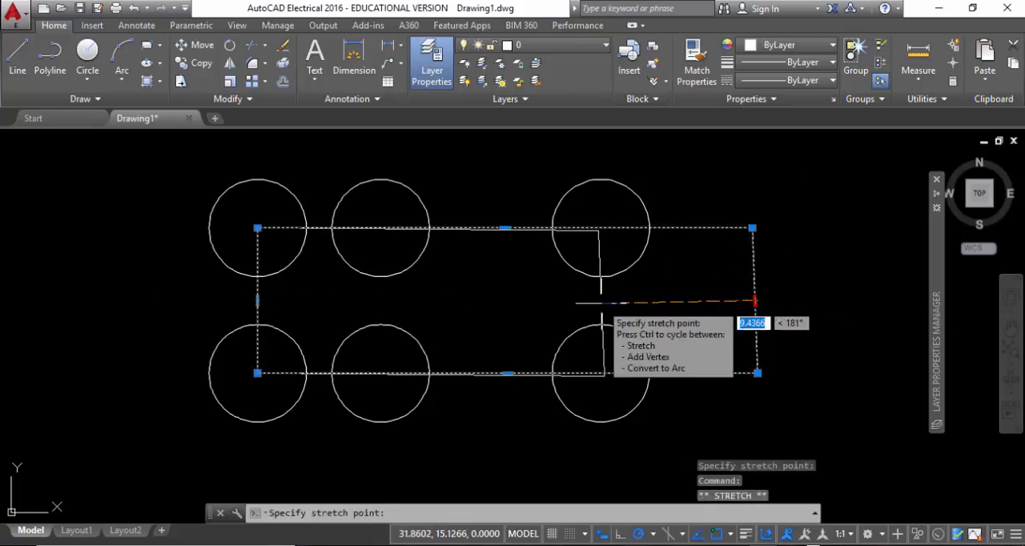
{"action": "left_click", "coordinate": [595, 301]}
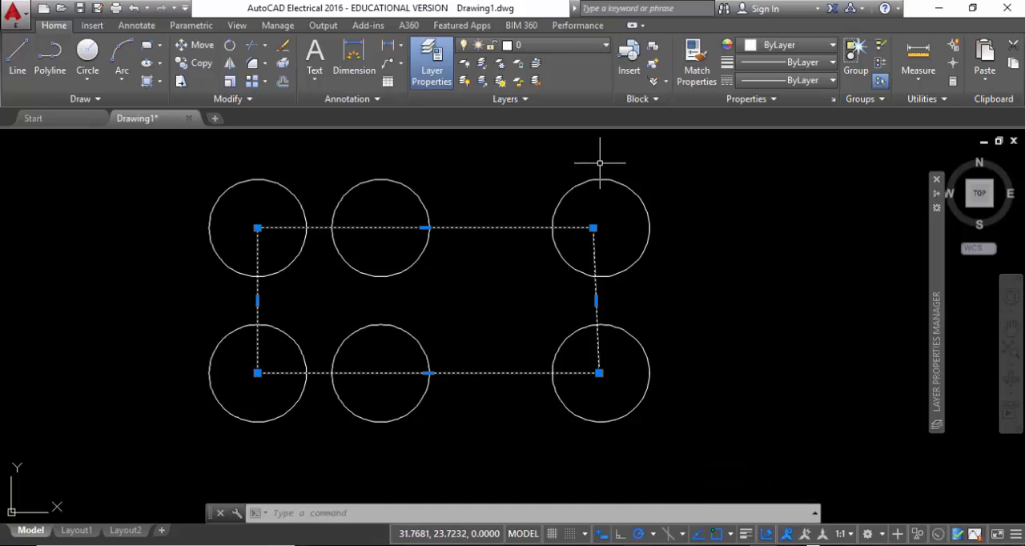
Undo all the rectangle's grip edits and the Stretch of its right end, and view the history of undoable commands
{"action": "key", "text": "ctrl+z"}
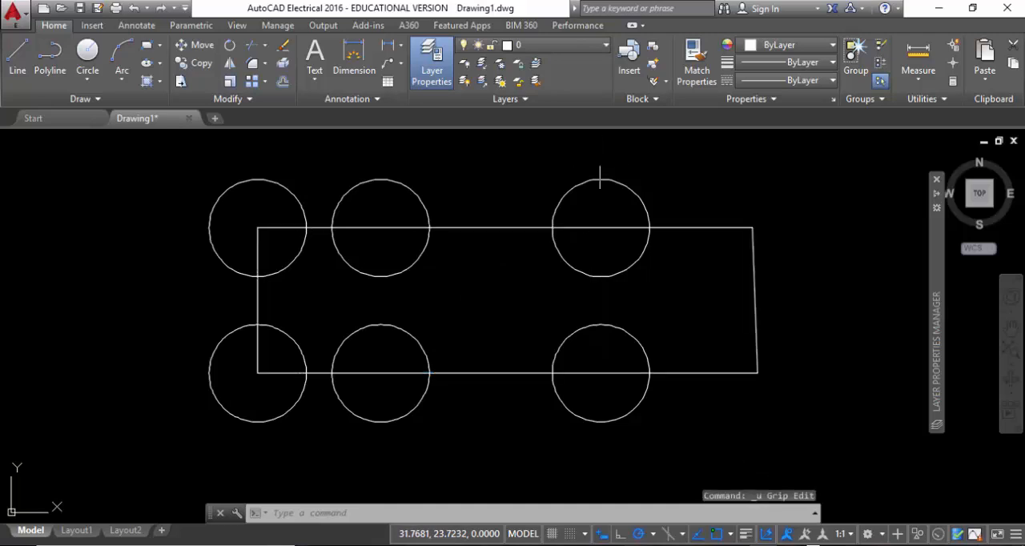
{"action": "key", "text": "ctrl+z"}
{"action": "key", "text": "ctrl+z"}
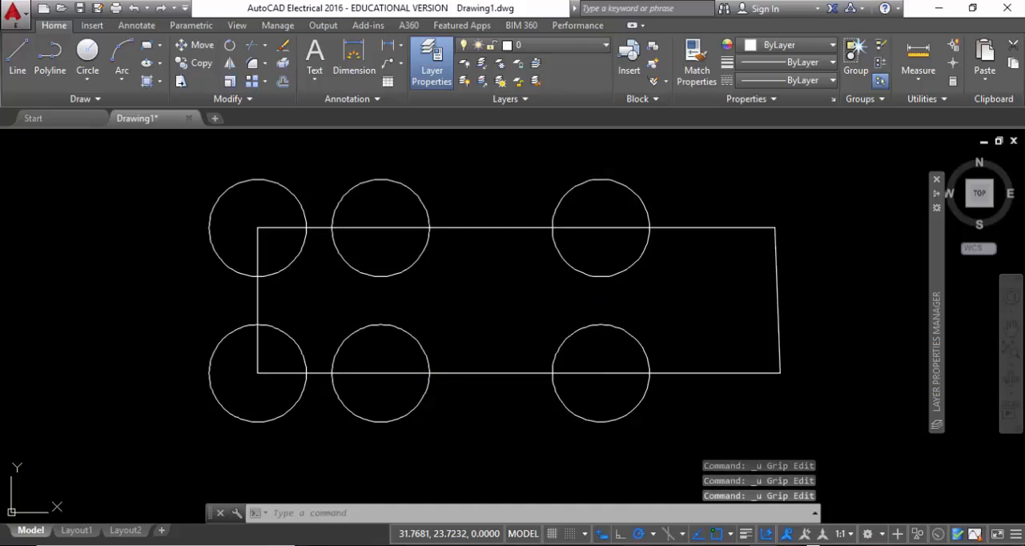
{"action": "key", "text": "ctrl+z"}
{"action": "key", "text": "ctrl+z"}
{"action": "key", "text": "ctrl+z"}
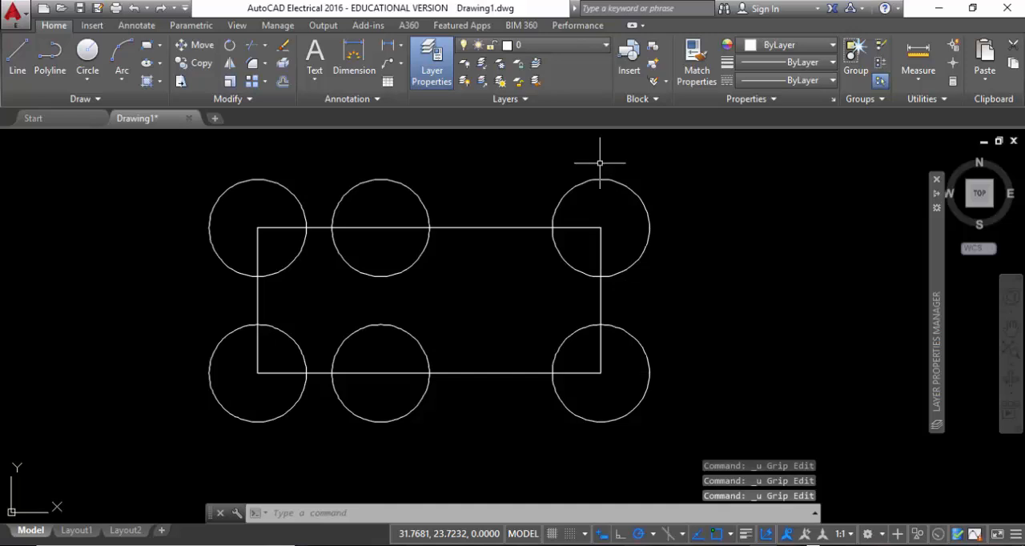
{"action": "key", "text": "ctrl+z"}
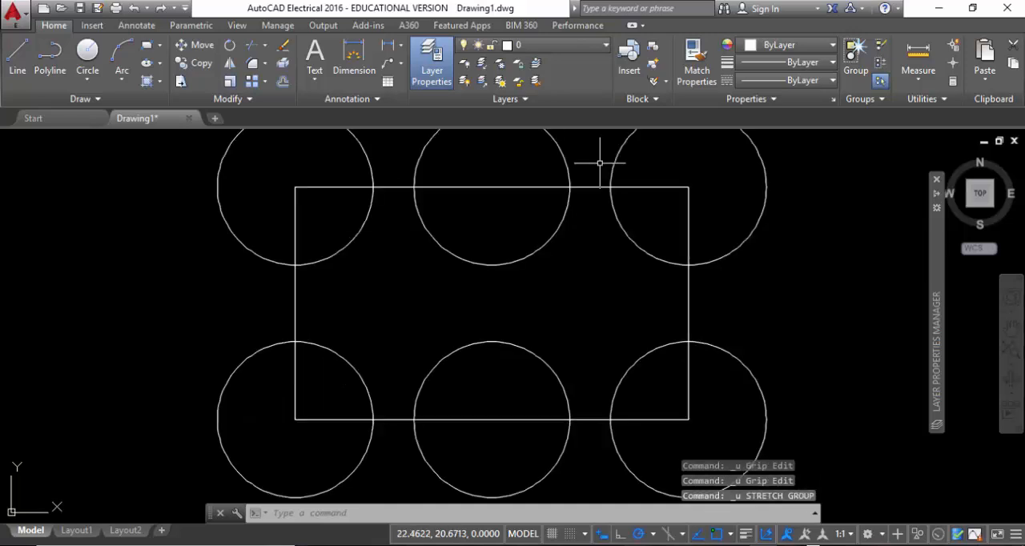
{"action": "left_click", "coordinate": [148, 9]}
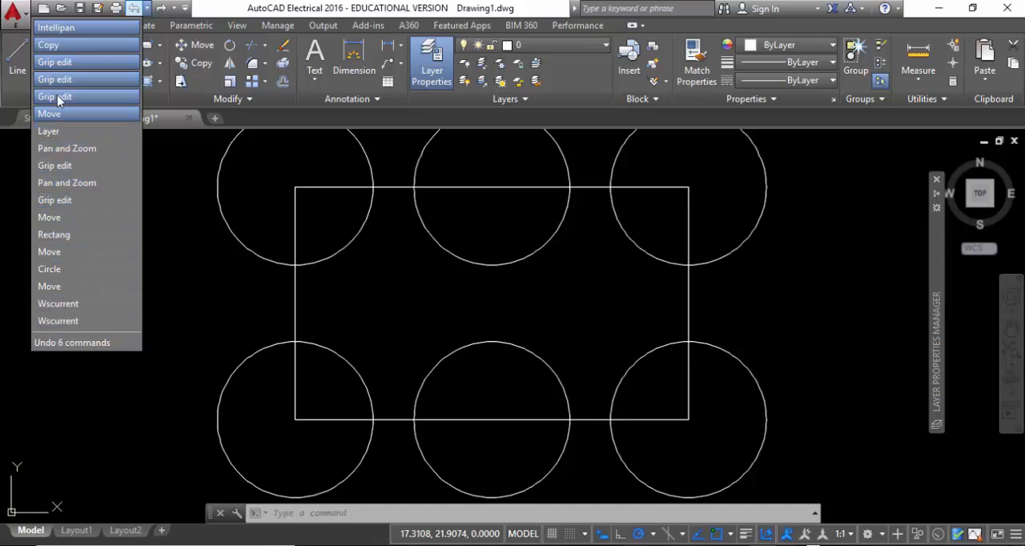
{"action": "left_click", "coordinate": [175, 173]}
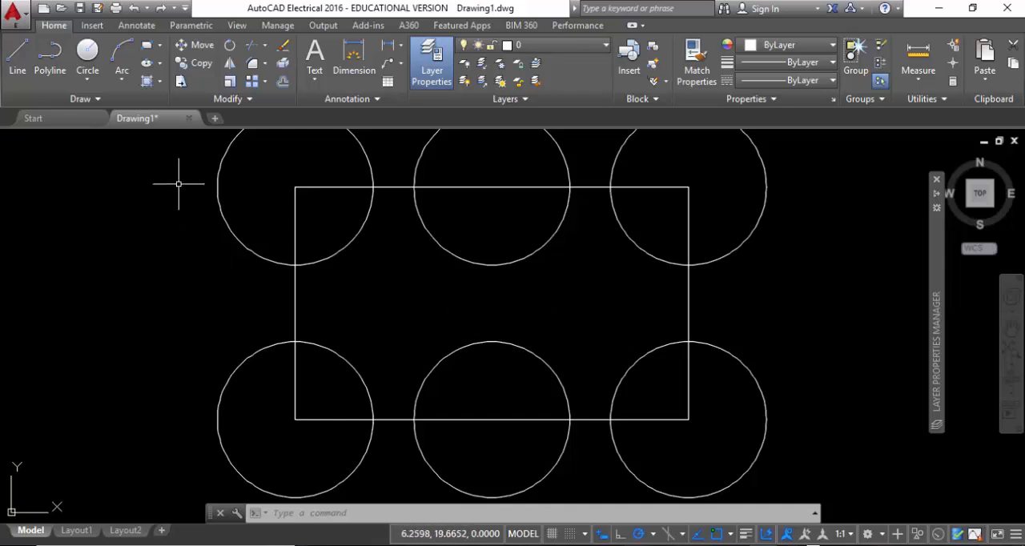
{"action": "left_click", "coordinate": [231, 48]}
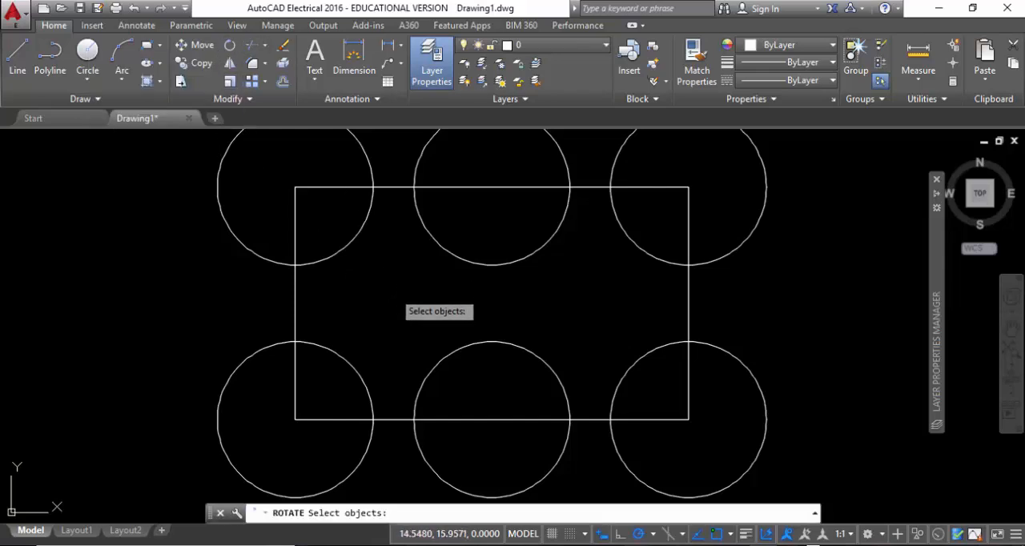
{"action": "scroll", "coordinate": [392, 317], "scroll_direction": "down", "scroll_amount": 2}
{"action": "scroll", "coordinate": [392, 318], "scroll_direction": "down", "scroll_amount": 2}
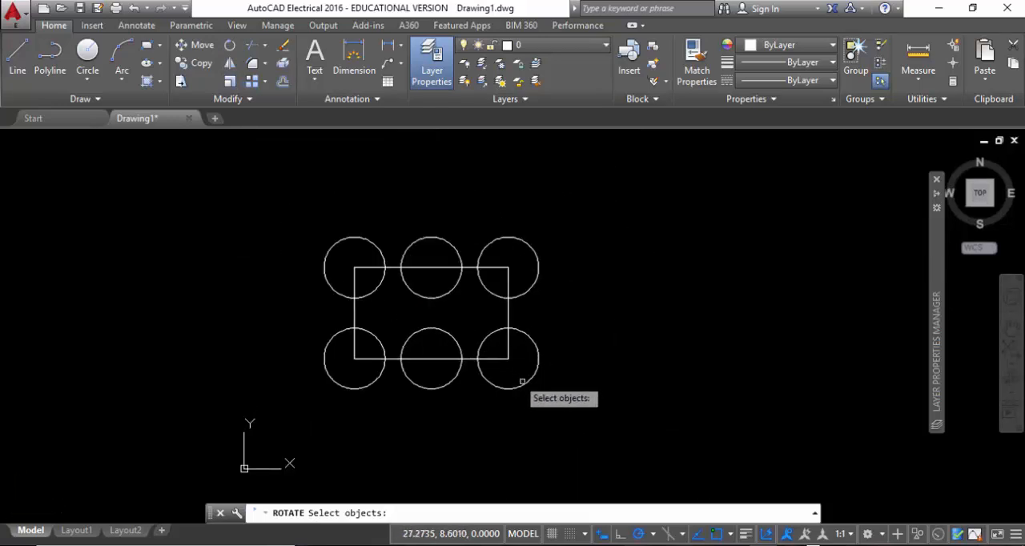
{"action": "scroll", "coordinate": [452, 338], "scroll_direction": "up", "scroll_amount": 2}
{"action": "key", "text": "Escape"}
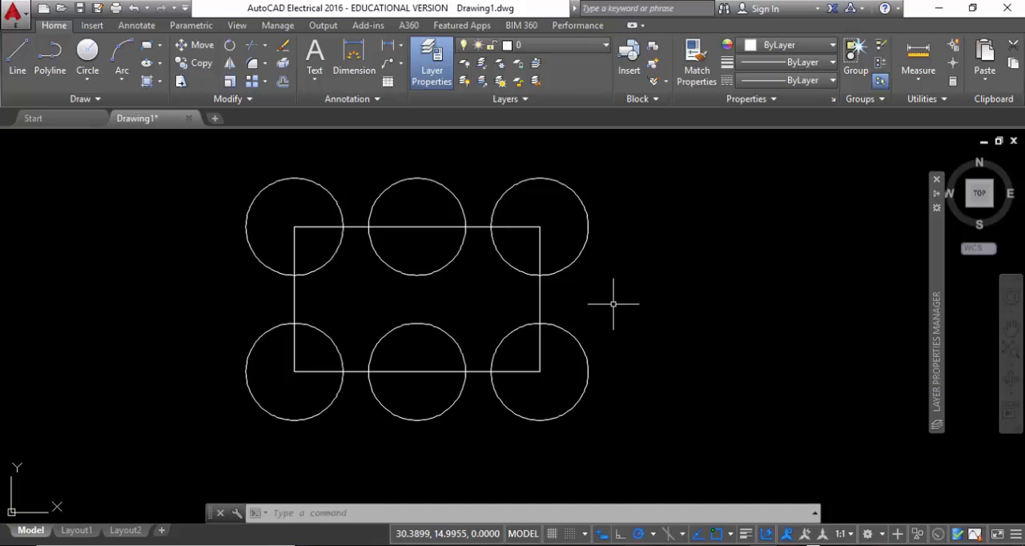
Create a new layer named Outline
{"action": "mouse_move", "coordinate": [938, 301]}
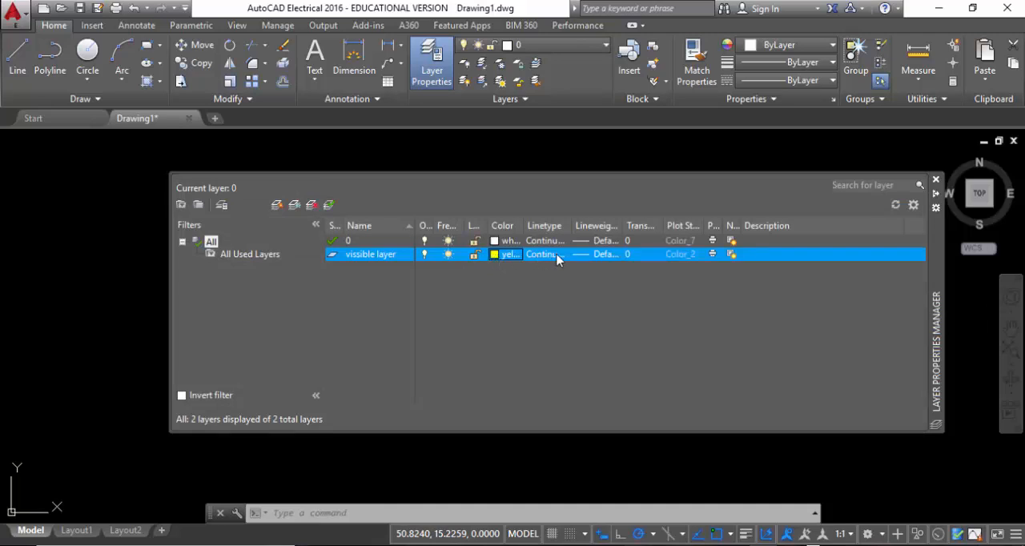
{"action": "left_click", "coordinate": [278, 207]}
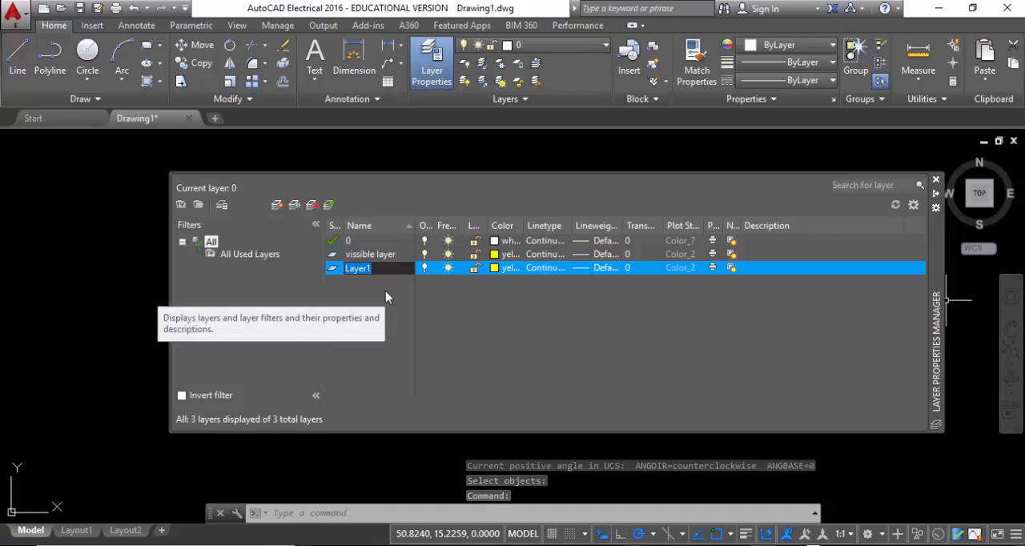
{"action": "type", "text": "Outline"}
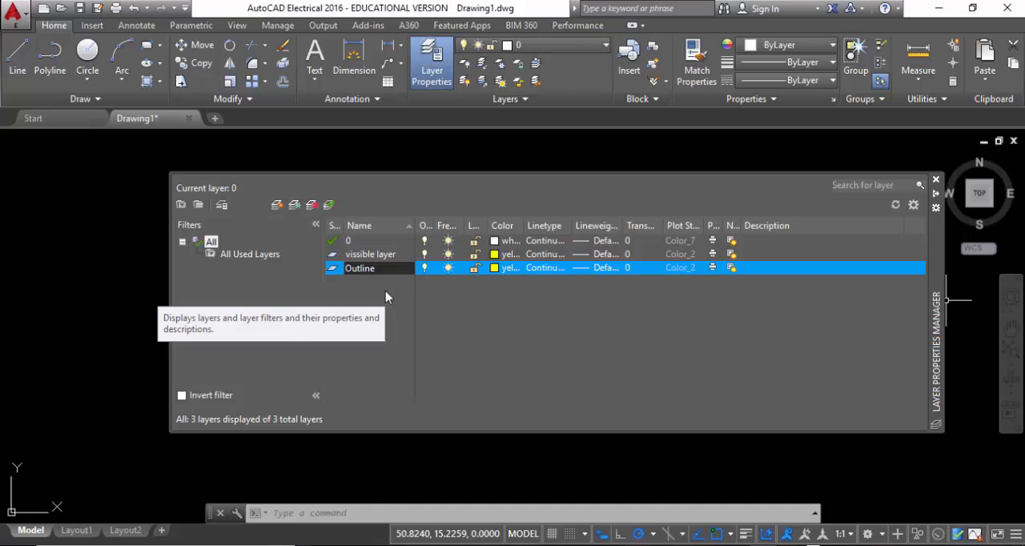
Set the Outline layer's color to cyan and its lineweight to 0.50 mm
{"action": "left_click", "coordinate": [495, 269]}
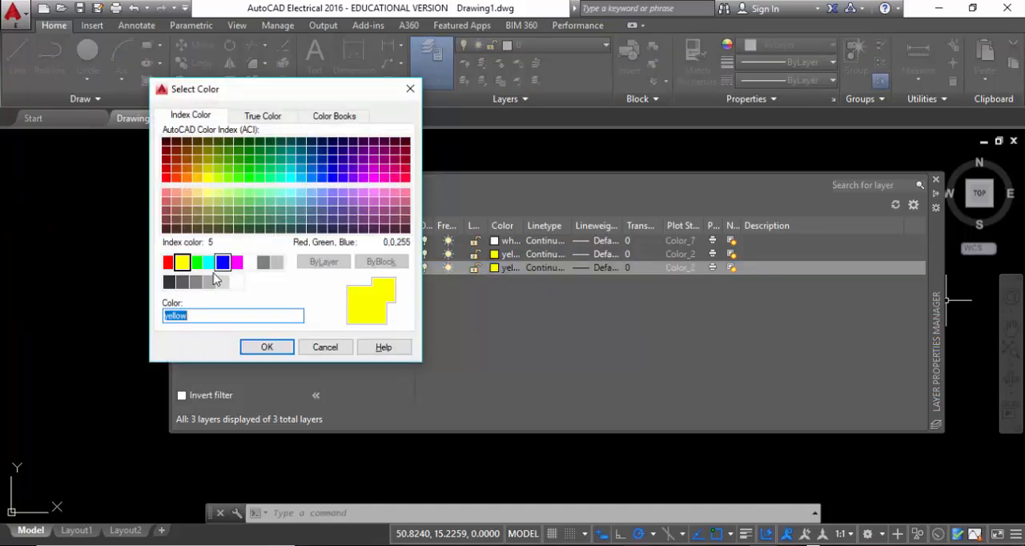
{"action": "left_click", "coordinate": [209, 263]}
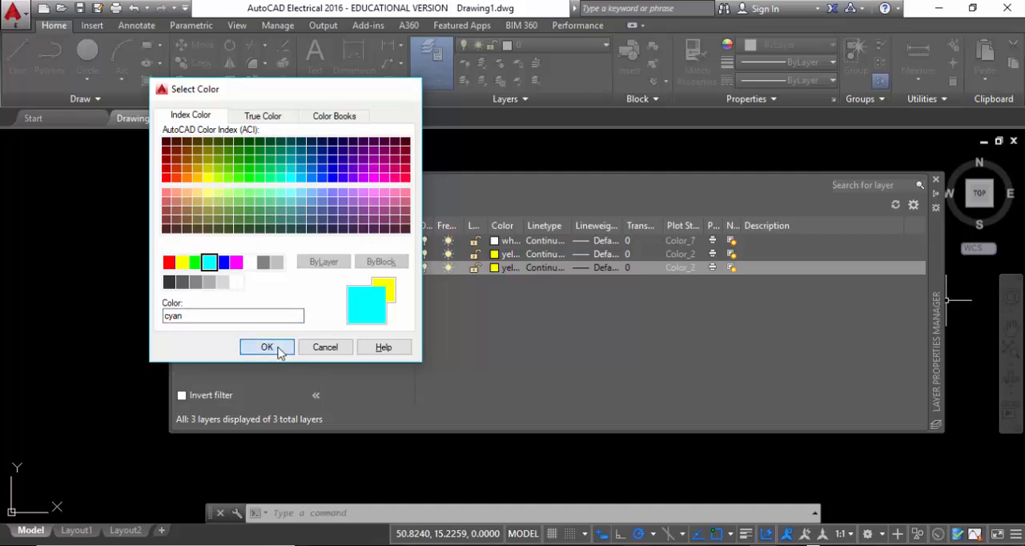
{"action": "left_click", "coordinate": [268, 347]}
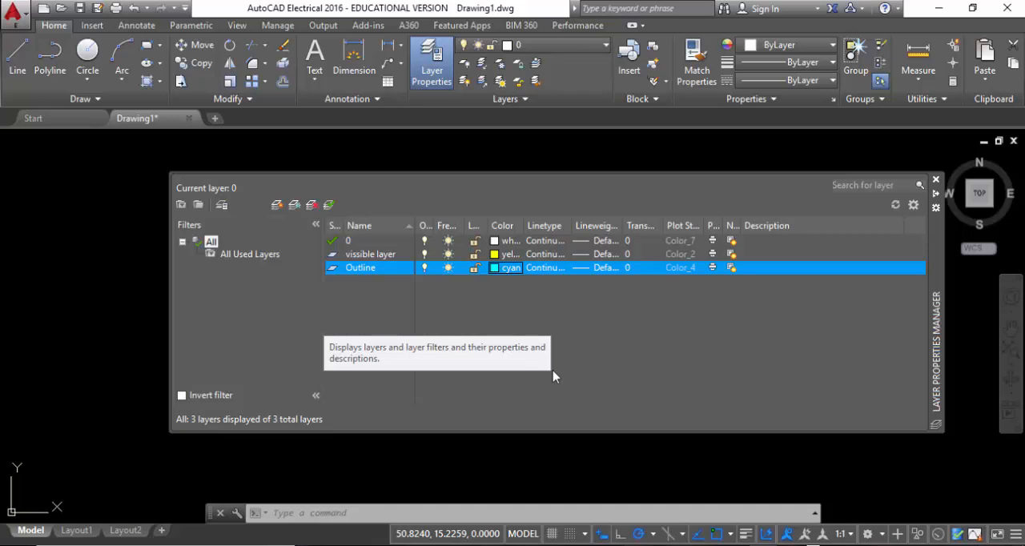
{"action": "left_click", "coordinate": [584, 269]}
{"action": "scroll", "coordinate": [549, 280], "scroll_direction": "down", "scroll_amount": 3}
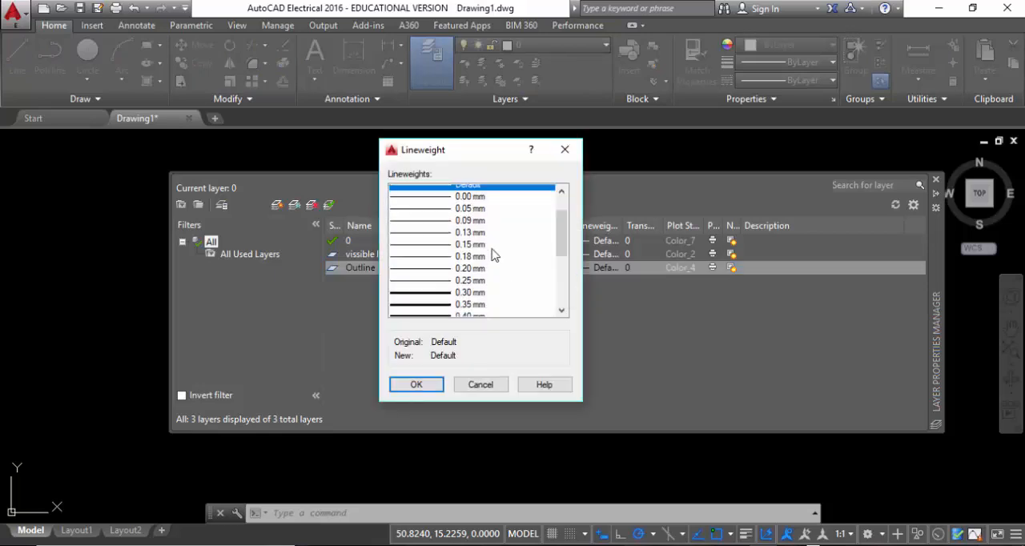
{"action": "scroll", "coordinate": [496, 241], "scroll_direction": "down", "scroll_amount": 1}
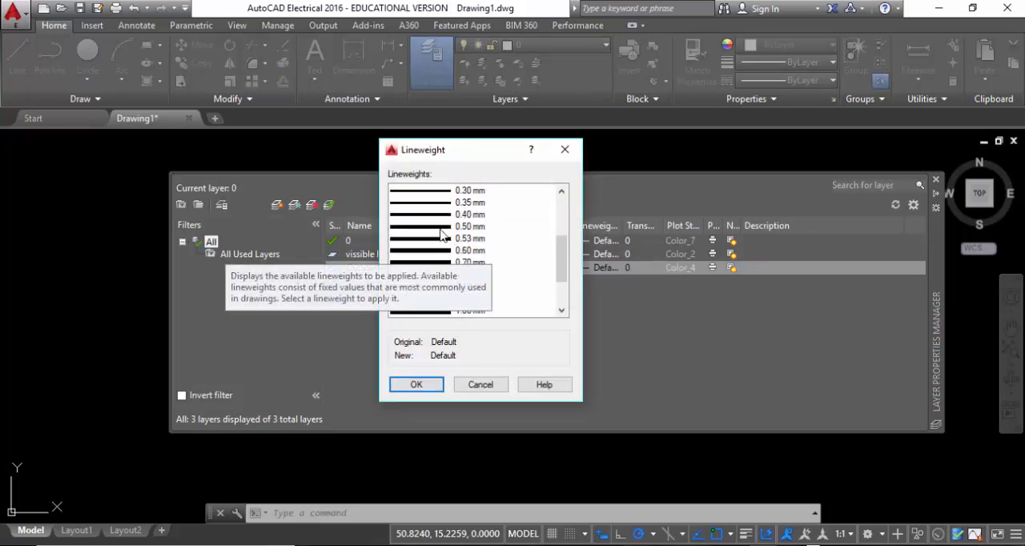
{"action": "left_click", "coordinate": [432, 227]}
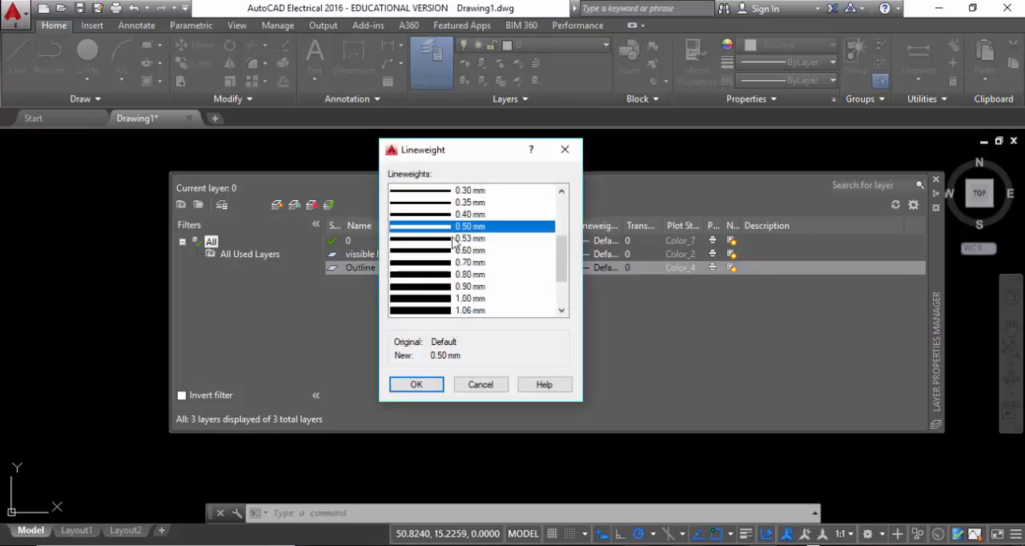
{"action": "left_click", "coordinate": [422, 388]}
Set the lineweight of the vissible layer to 0.50 mm and close the layer manager
{"action": "left_click", "coordinate": [599, 254]}
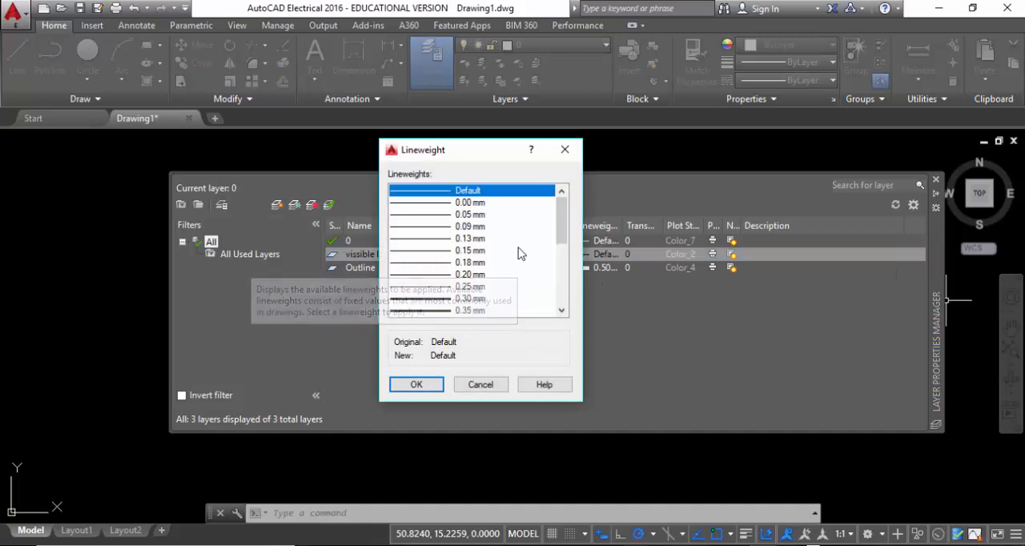
{"action": "scroll", "coordinate": [513, 261], "scroll_direction": "down", "scroll_amount": 1}
{"action": "left_click", "coordinate": [424, 299]}
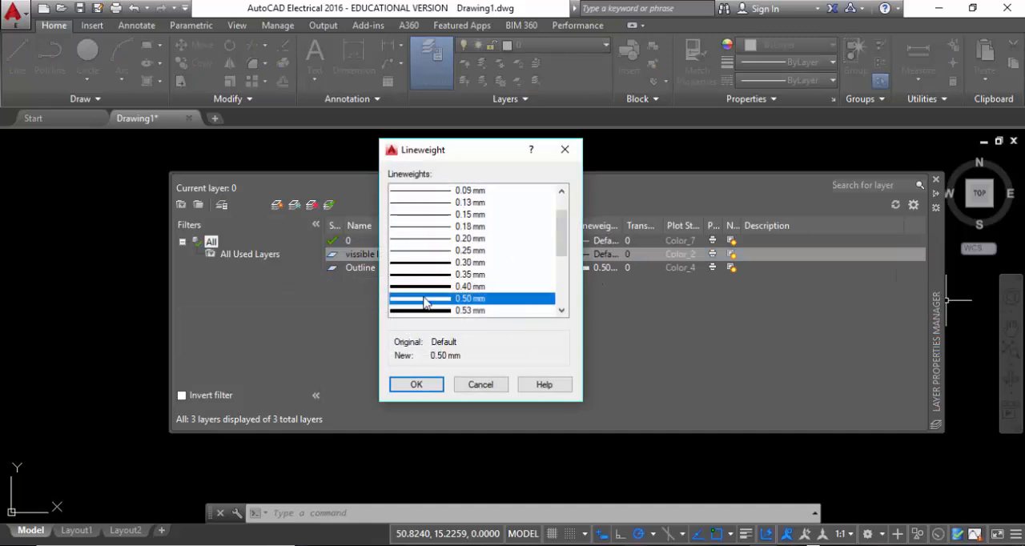
{"action": "left_click", "coordinate": [418, 386]}
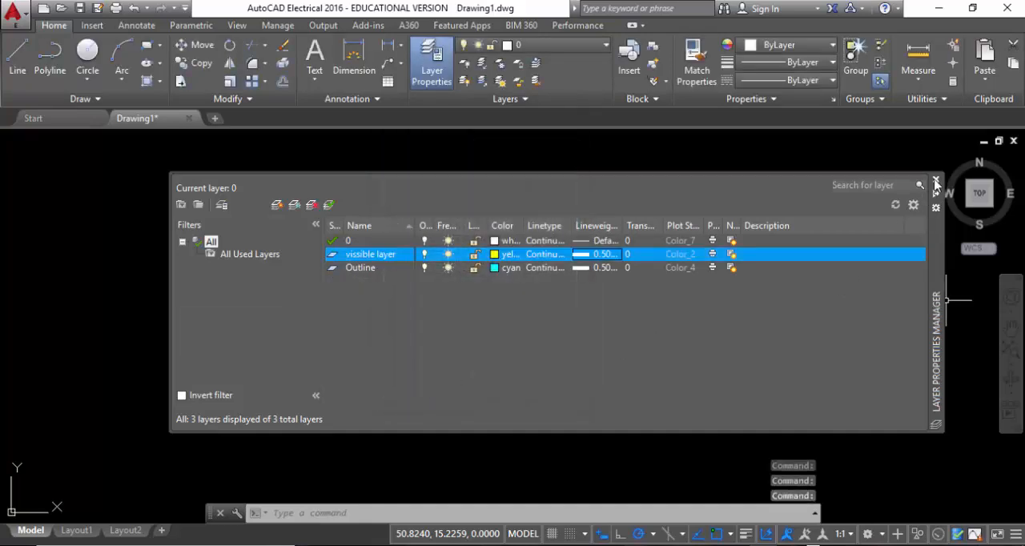
{"action": "left_click", "coordinate": [936, 182]}
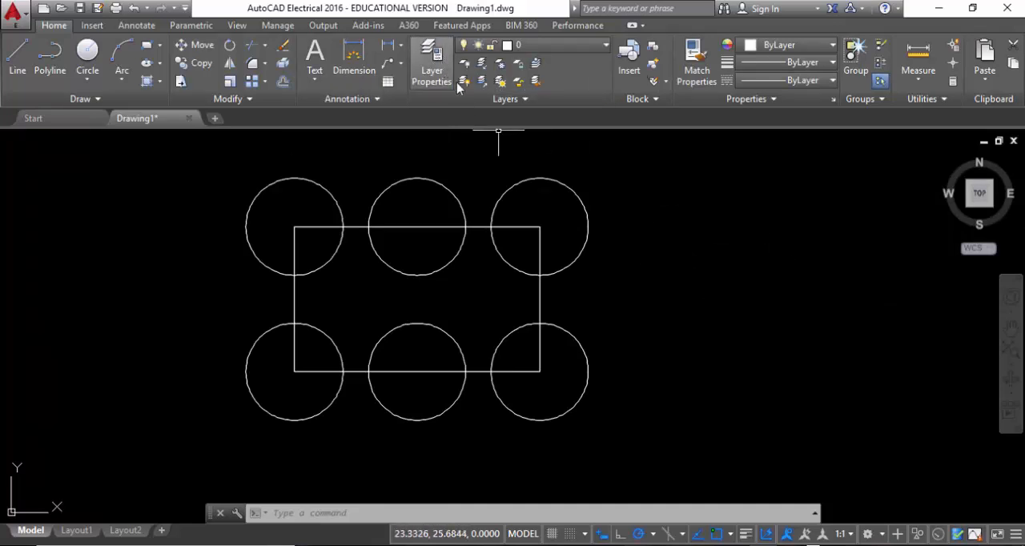
Make Outline the current layer and assign the rectangle and all six circles to the vissible layer
{"action": "left_click", "coordinate": [550, 46]}
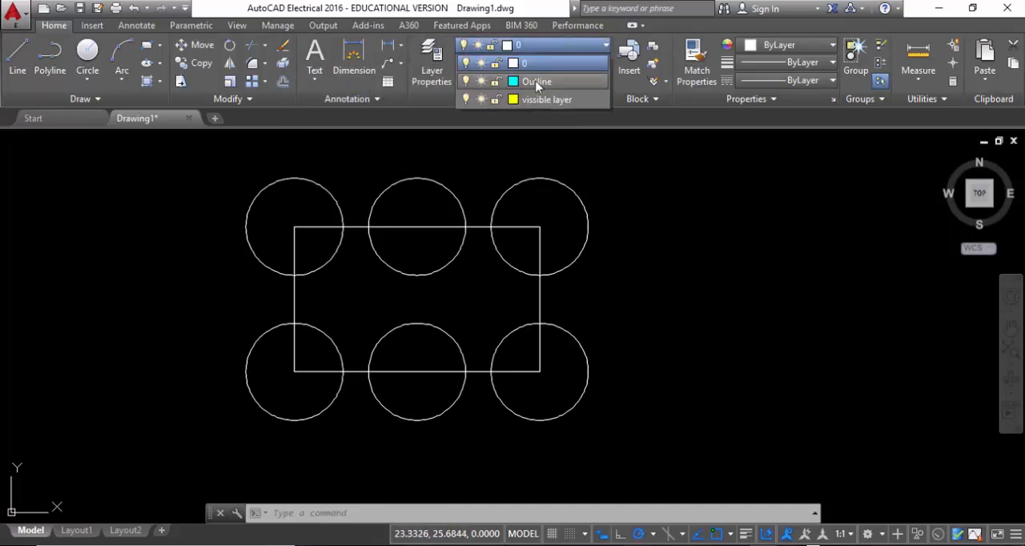
{"action": "left_click", "coordinate": [536, 81]}
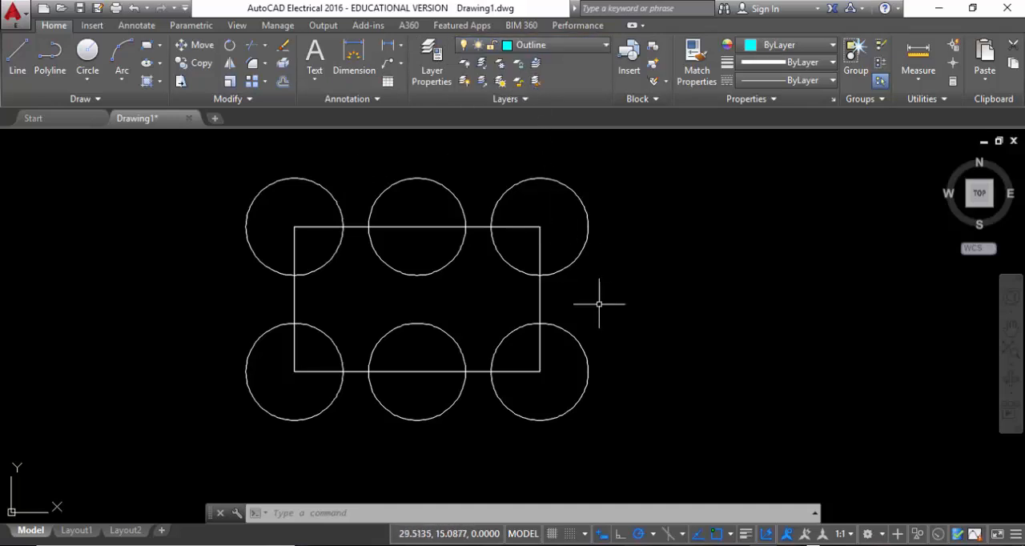
{"action": "left_click", "coordinate": [617, 407]}
{"action": "left_click", "coordinate": [247, 193]}
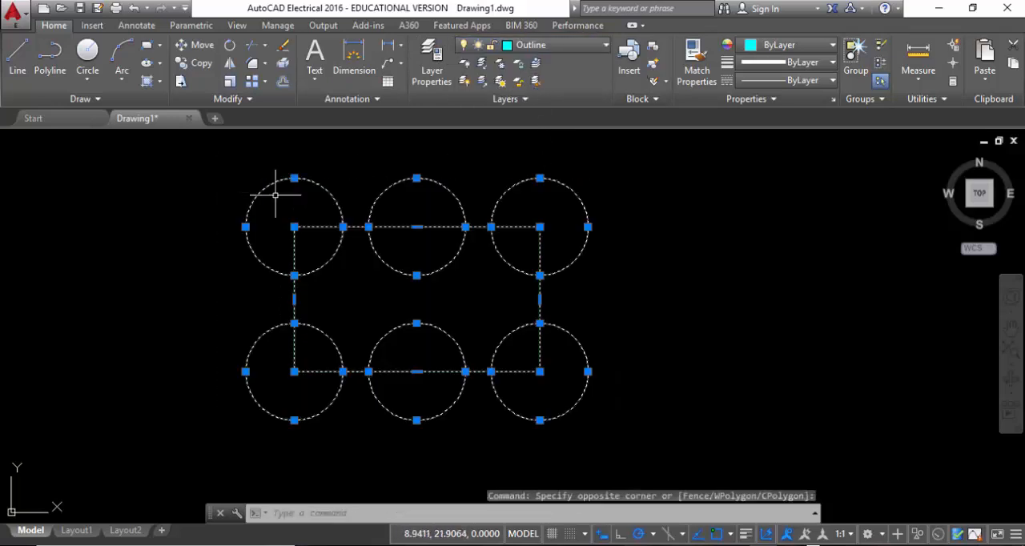
{"action": "left_click", "coordinate": [550, 46]}
{"action": "left_click", "coordinate": [542, 103]}
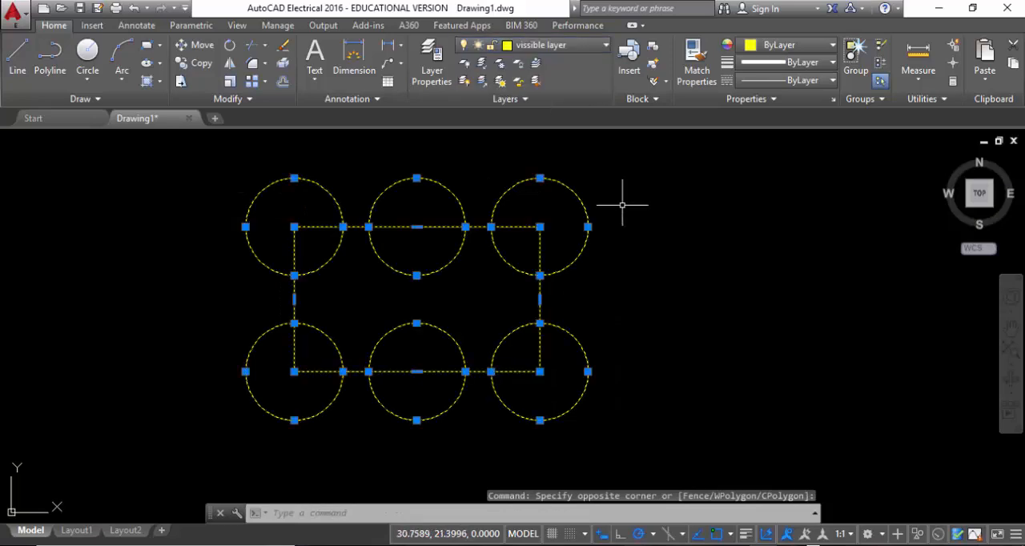
Turn on the lineweight display and clear the selection of the rectangle and circles
{"action": "left_click", "coordinate": [745, 533]}
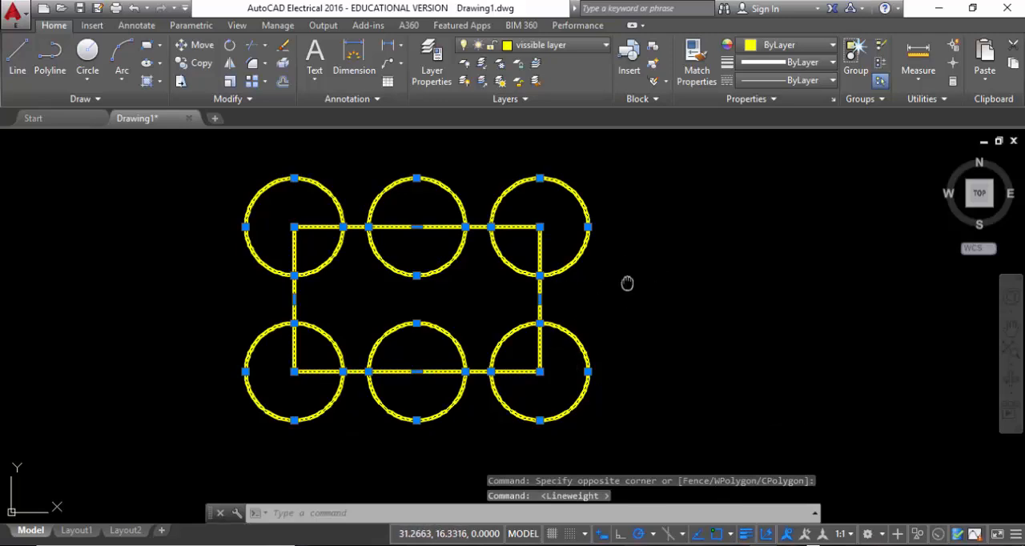
{"action": "middle_click_drag", "start_coordinate": [627, 283], "coordinate": [694, 280]}
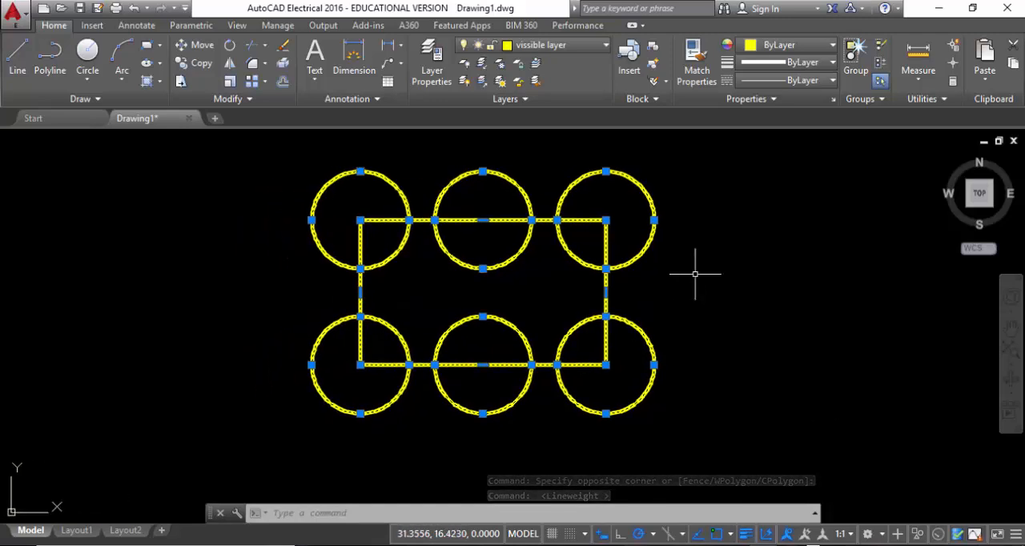
{"action": "key", "text": "Escape"}
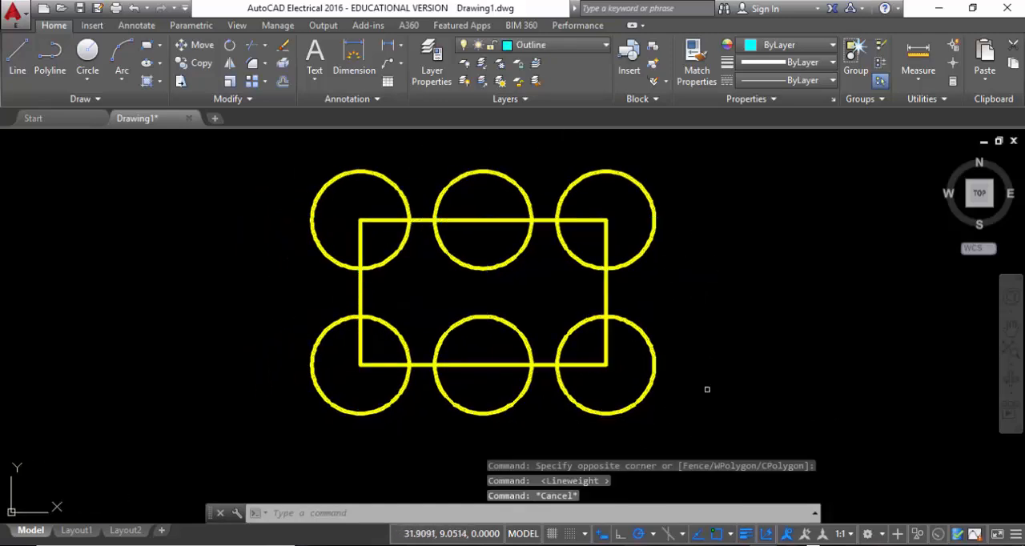
Rotate the rectangle and all six circles by 270° with the base point entered as 10, and bring the whole drawing into view
{"action": "left_click", "coordinate": [676, 386]}
{"action": "left_click", "coordinate": [336, 231]}
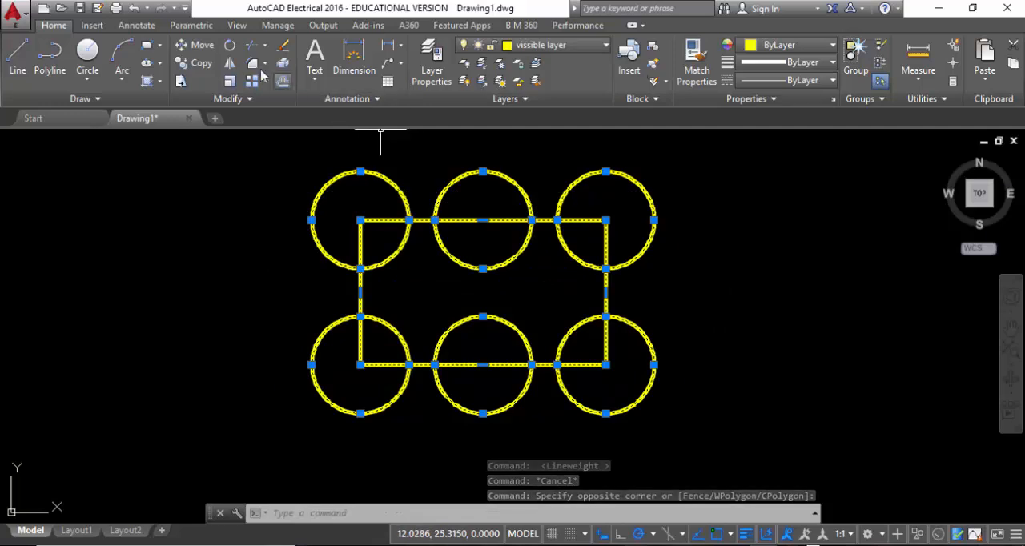
{"action": "left_click", "coordinate": [231, 47]}
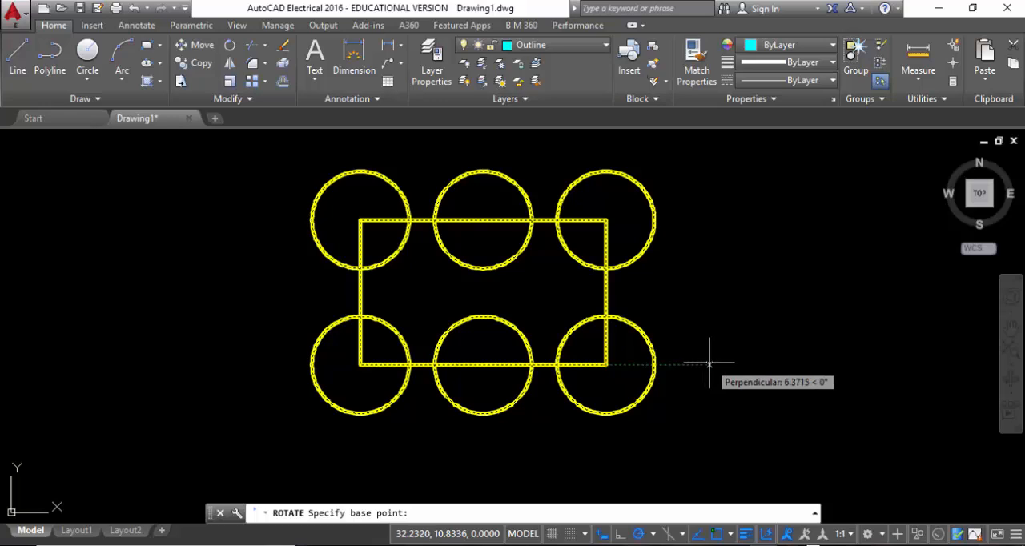
{"action": "type", "text": "10"}
{"action": "key", "text": "Return"}
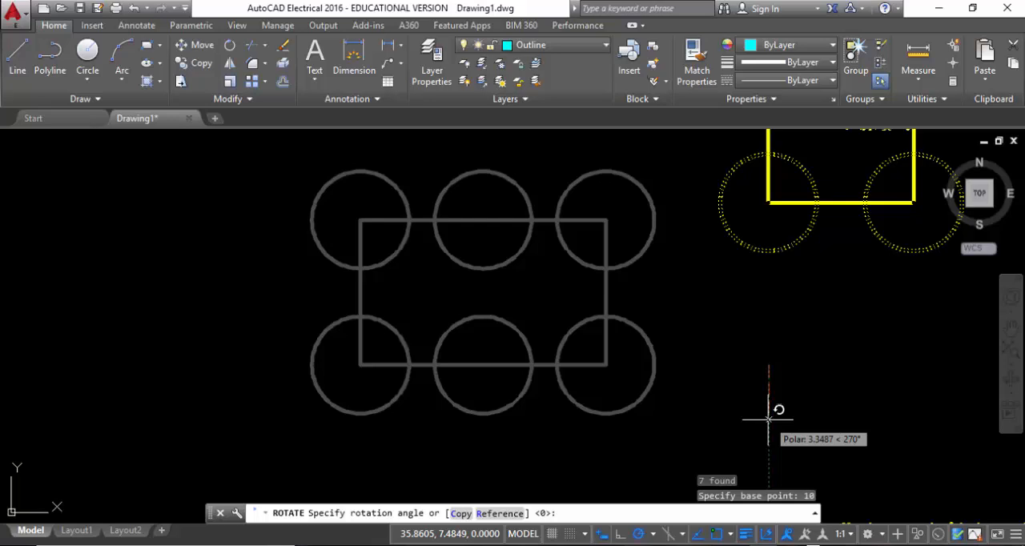
{"action": "key", "text": "Return"}
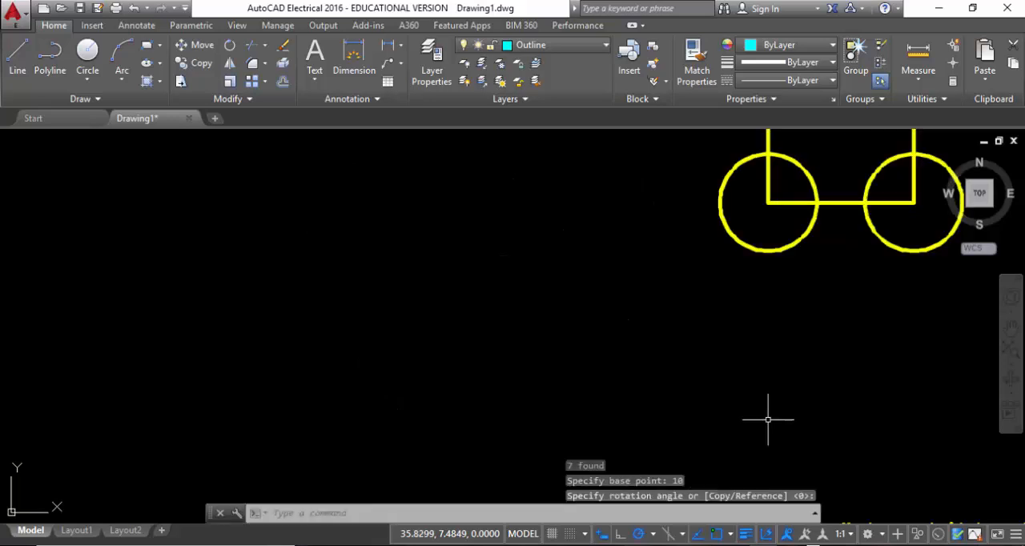
{"action": "middle_click", "coordinate": [708, 341]}
{"action": "middle_click", "coordinate": [708, 341]}
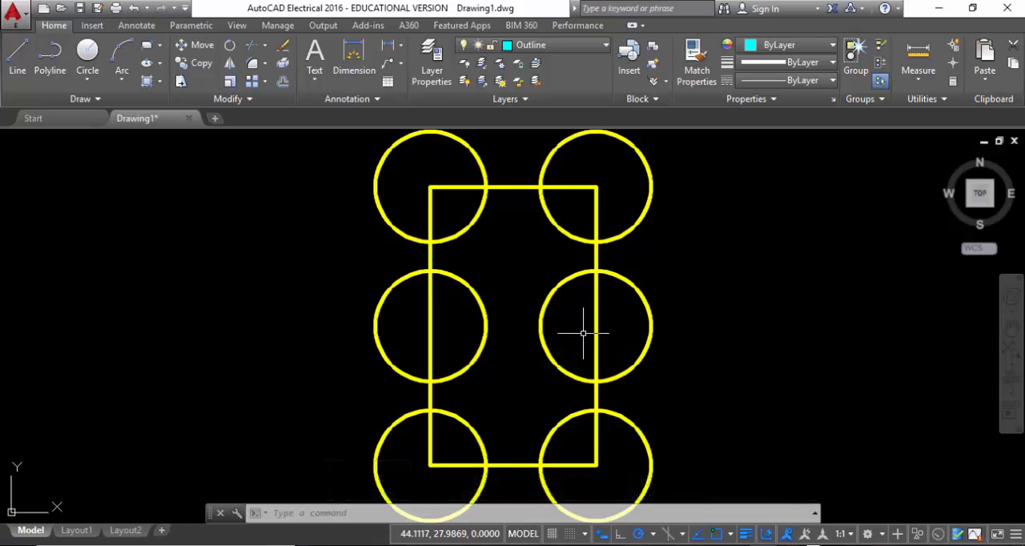
{"action": "scroll", "coordinate": [550, 323], "scroll_direction": "down", "scroll_amount": 2}
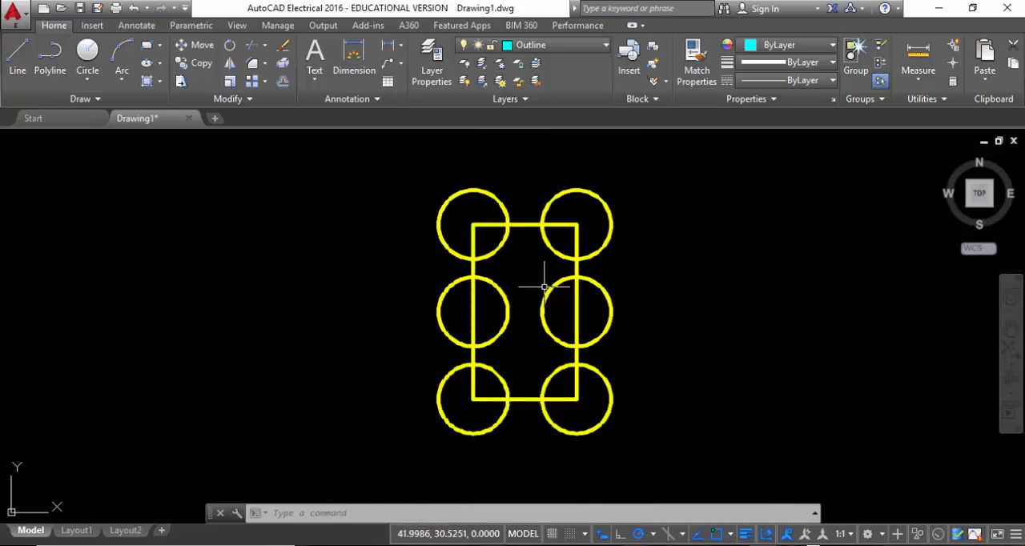
{"action": "scroll", "coordinate": [542, 348], "scroll_direction": "down", "scroll_amount": 3}
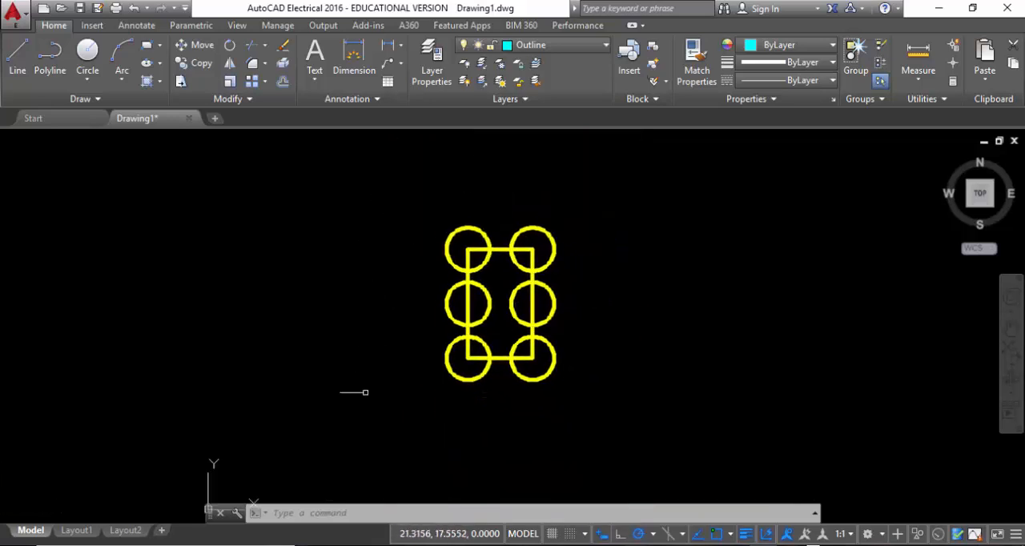
Draw a diagonal line about 35 units long, rising to the right from a point directly below the rectangle's right edge
{"action": "left_click", "coordinate": [230, 45]}
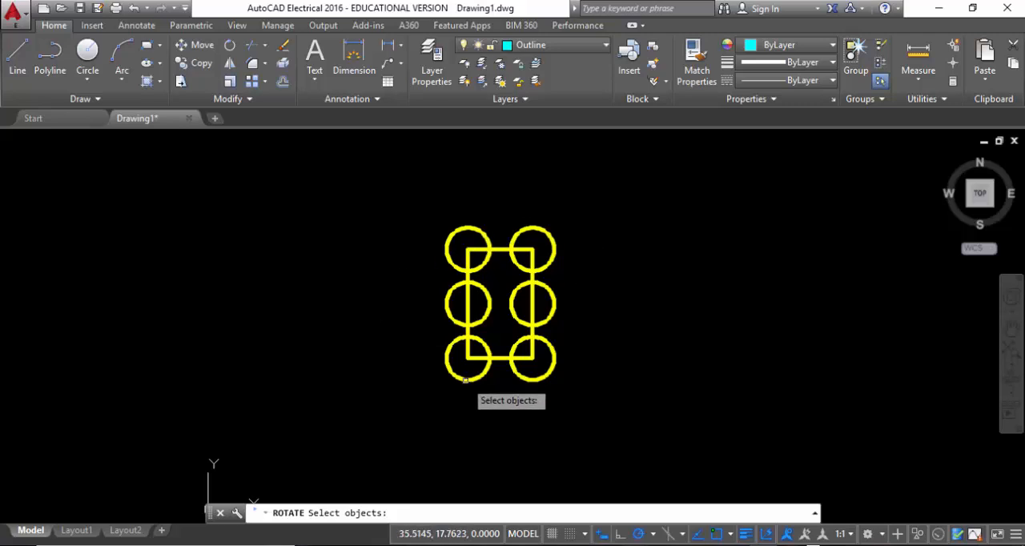
{"action": "key", "text": "Escape"}
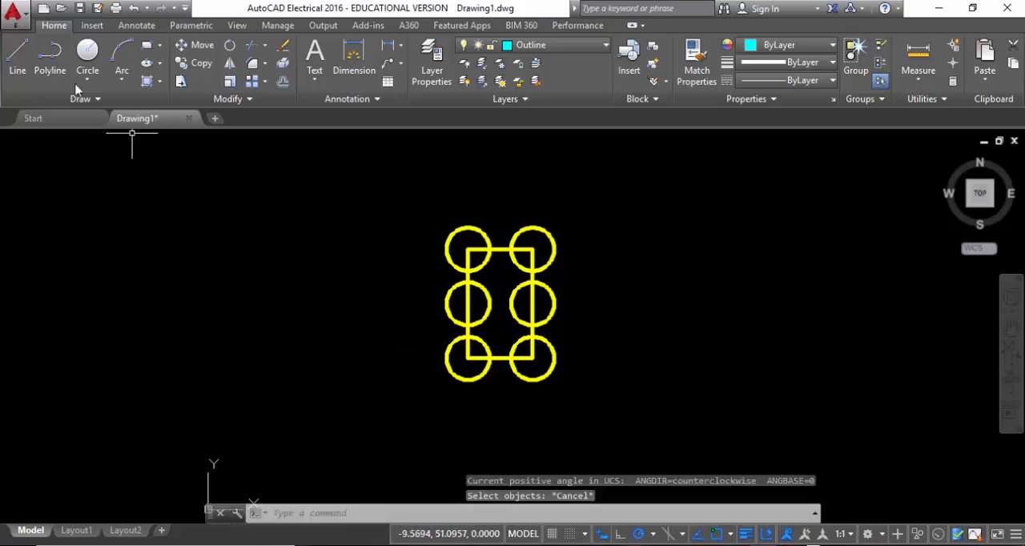
{"action": "left_click", "coordinate": [17, 56]}
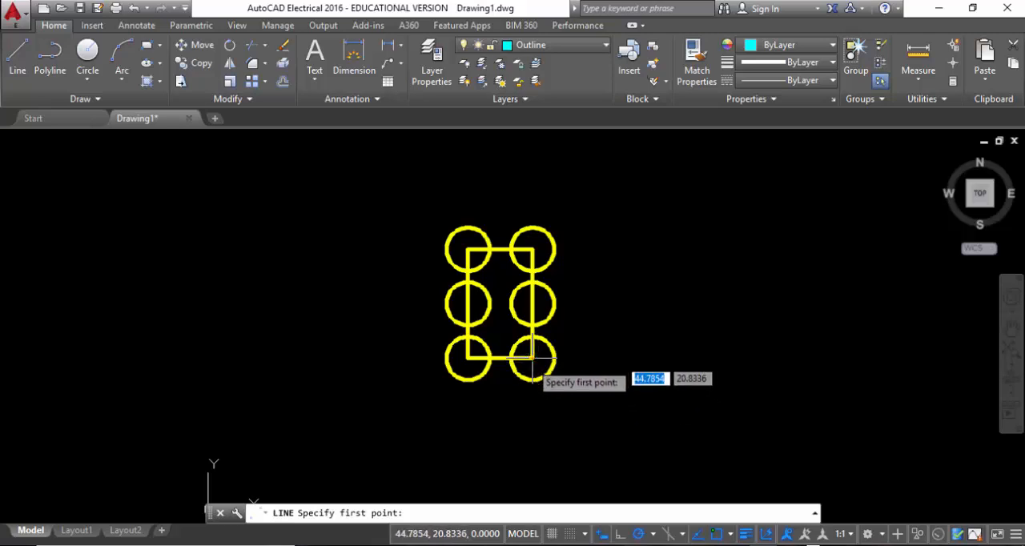
{"action": "left_click", "coordinate": [532, 455]}
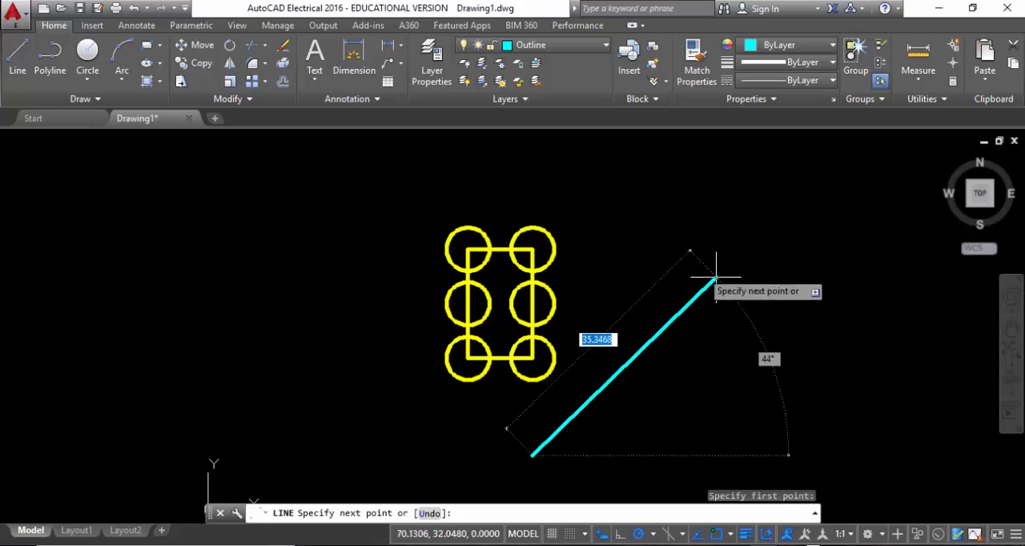
{"action": "left_click", "coordinate": [701, 272]}
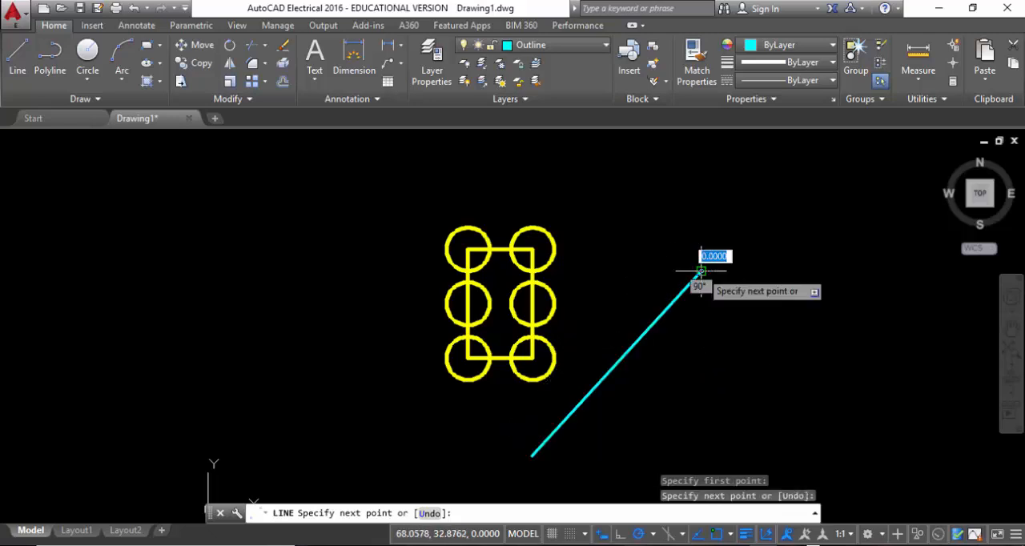
{"action": "right_click", "coordinate": [701, 272]}
{"action": "left_click", "coordinate": [725, 284]}
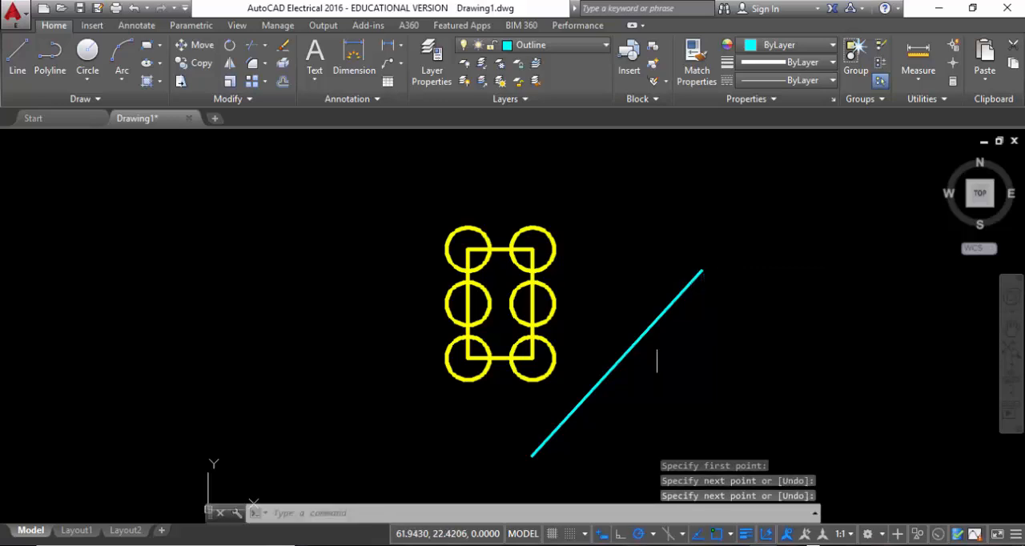
Rotate the rectangle and all six circles by reference about the diagonal line's lower endpoint, aligning the rectangle's right edge with that line
{"action": "left_click", "coordinate": [566, 394]}
{"action": "left_click", "coordinate": [405, 187]}
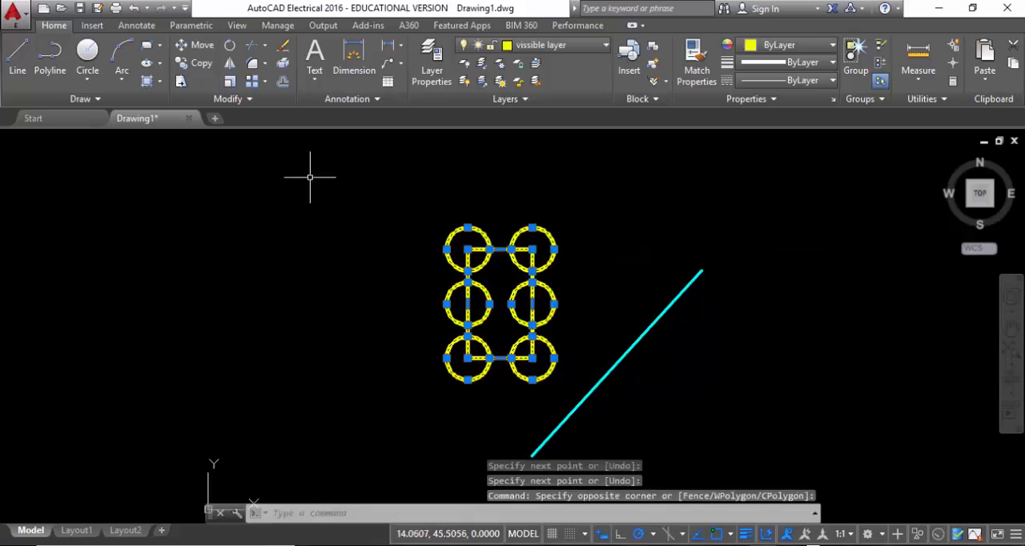
{"action": "left_click", "coordinate": [230, 44]}
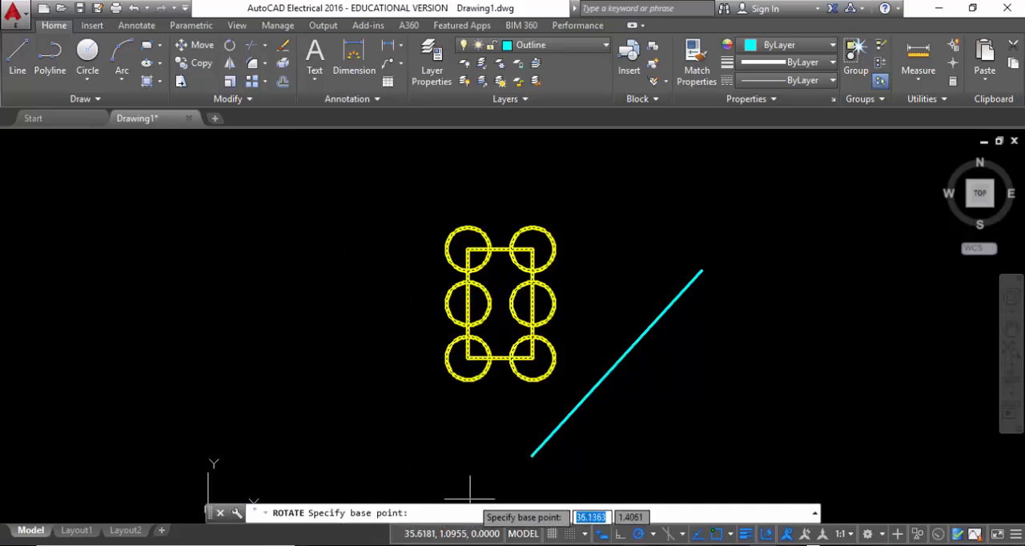
{"action": "left_click", "coordinate": [532, 455]}
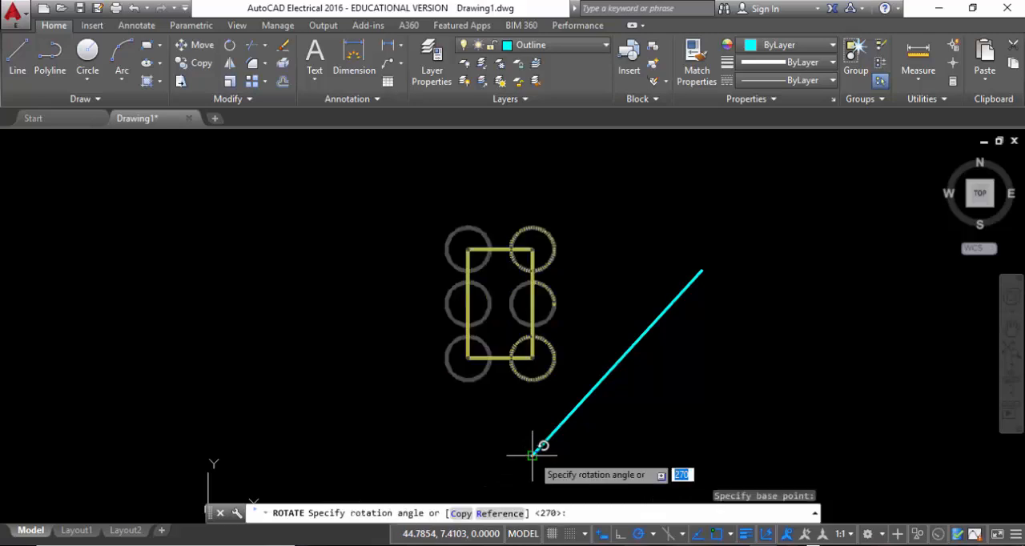
{"action": "left_click", "coordinate": [500, 514]}
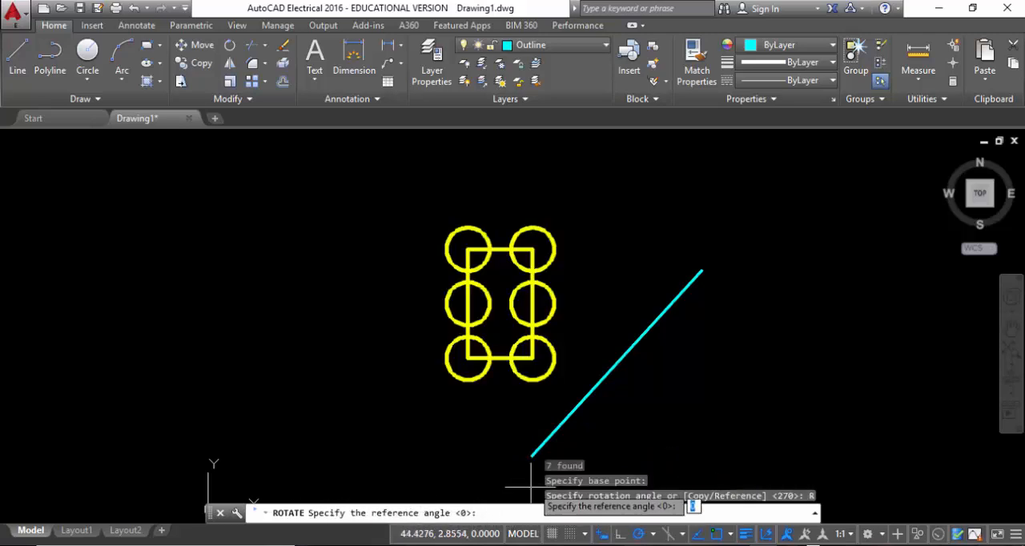
{"action": "left_click", "coordinate": [532, 455]}
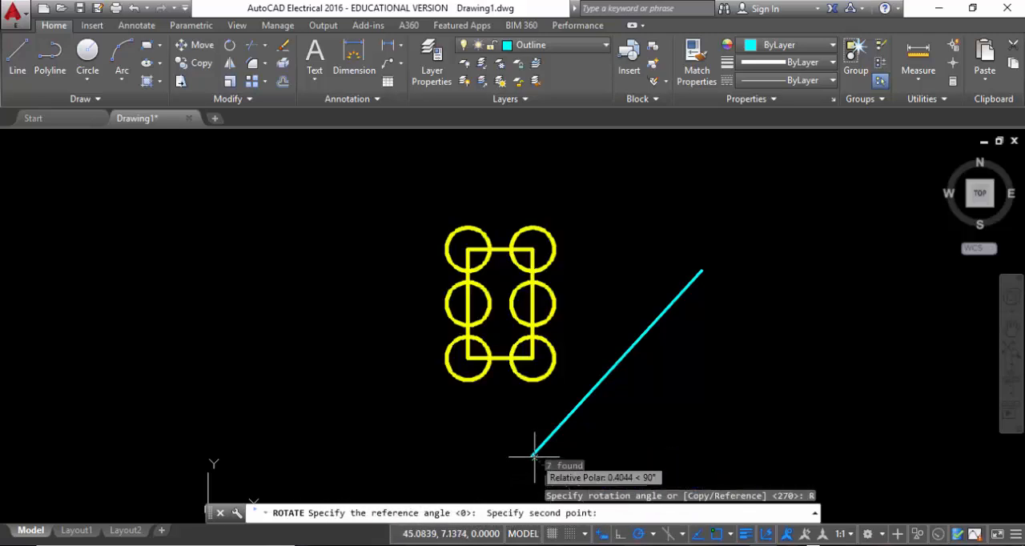
{"action": "left_click", "coordinate": [532, 250]}
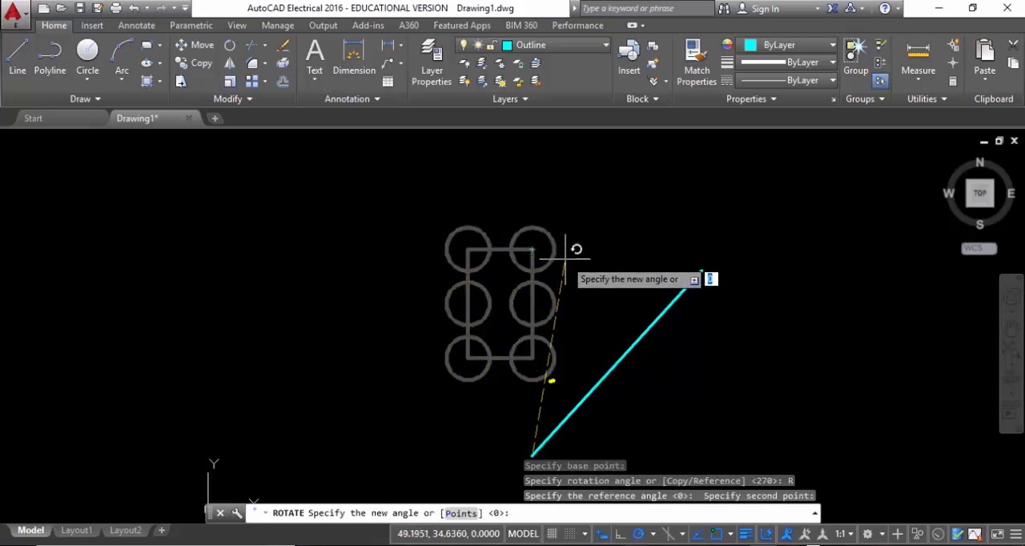
{"action": "left_click", "coordinate": [702, 271]}
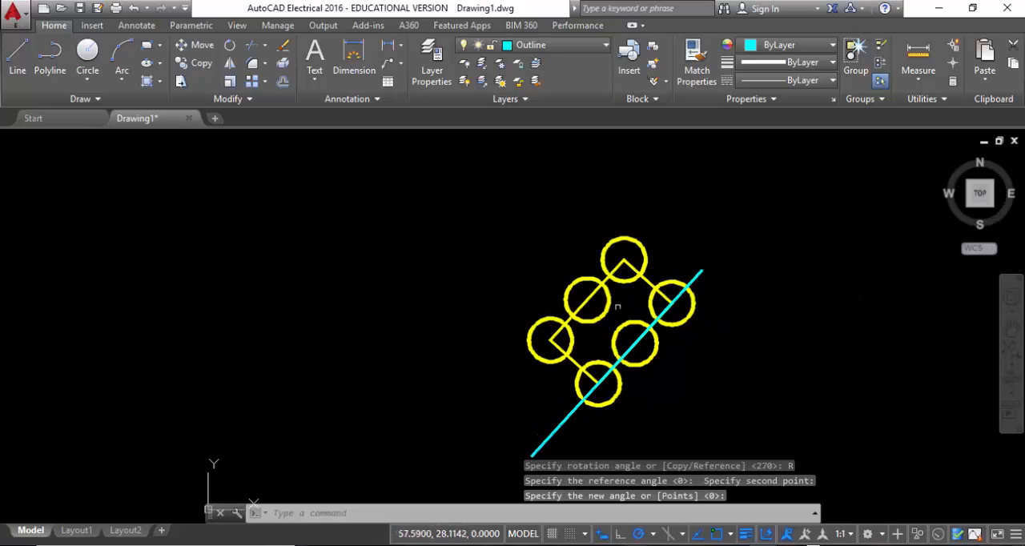
Delete the diagonal line and draw a vertical line about 38.4 units long to the right of the rotated figure
{"action": "left_click", "coordinate": [554, 435]}
{"action": "key", "text": "Delete"}
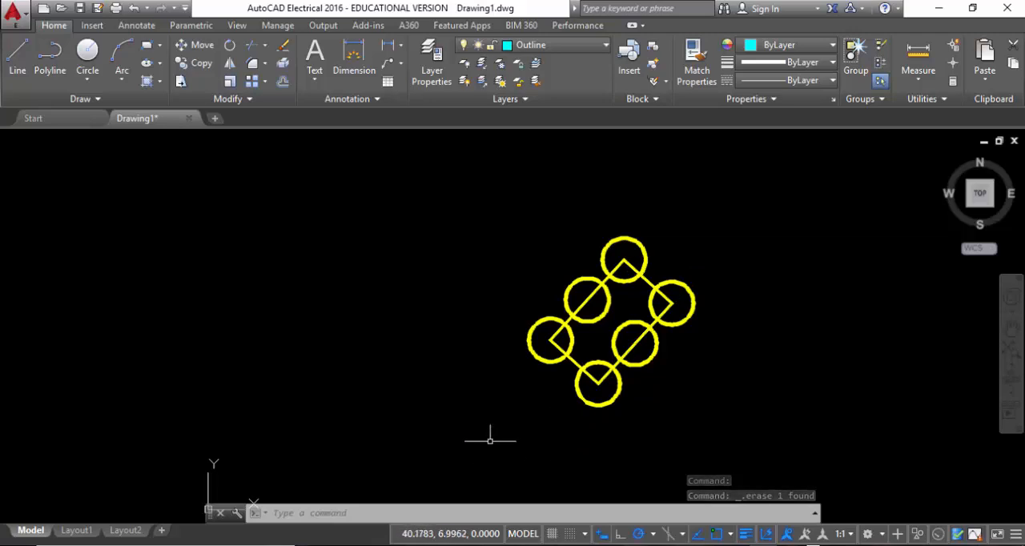
{"action": "mouse_move", "coordinate": [369, 247]}
{"action": "middle_mouse_down"}
{"action": "mouse_move", "coordinate": [357, 259]}
{"action": "mouse_move", "coordinate": [200, 243]}
{"action": "middle_mouse_up"}
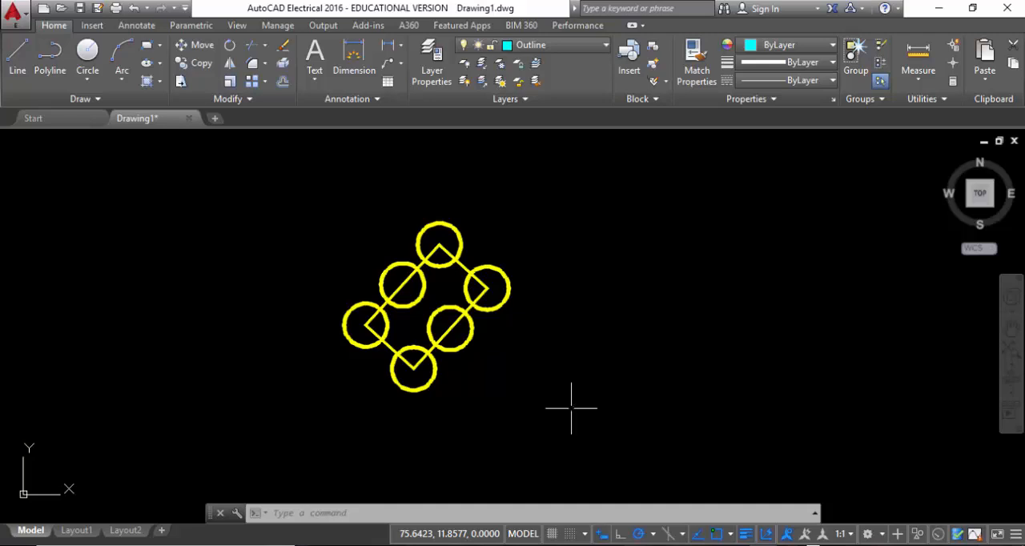
{"action": "left_click", "coordinate": [18, 60]}
{"action": "left_click", "coordinate": [569, 165]}
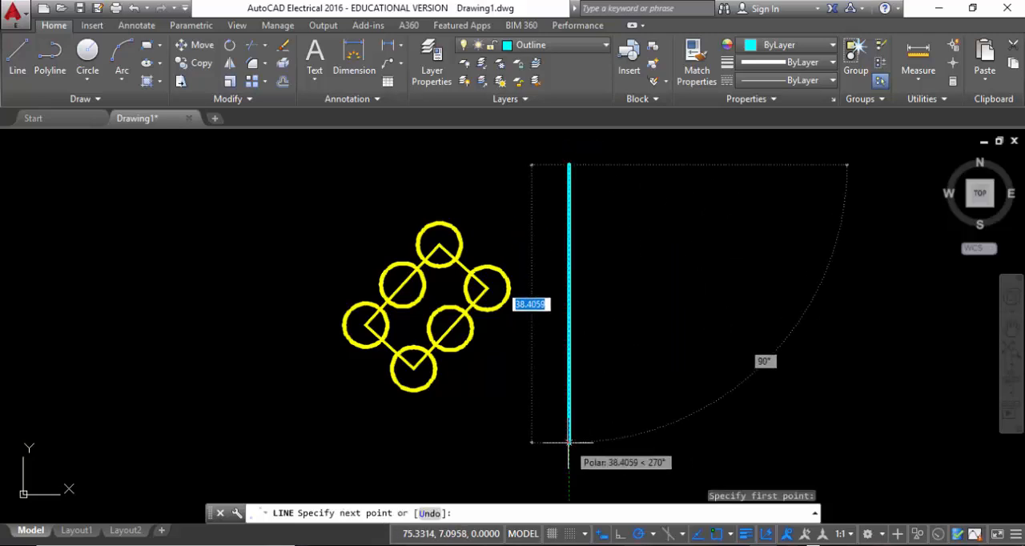
{"action": "left_click", "coordinate": [569, 442]}
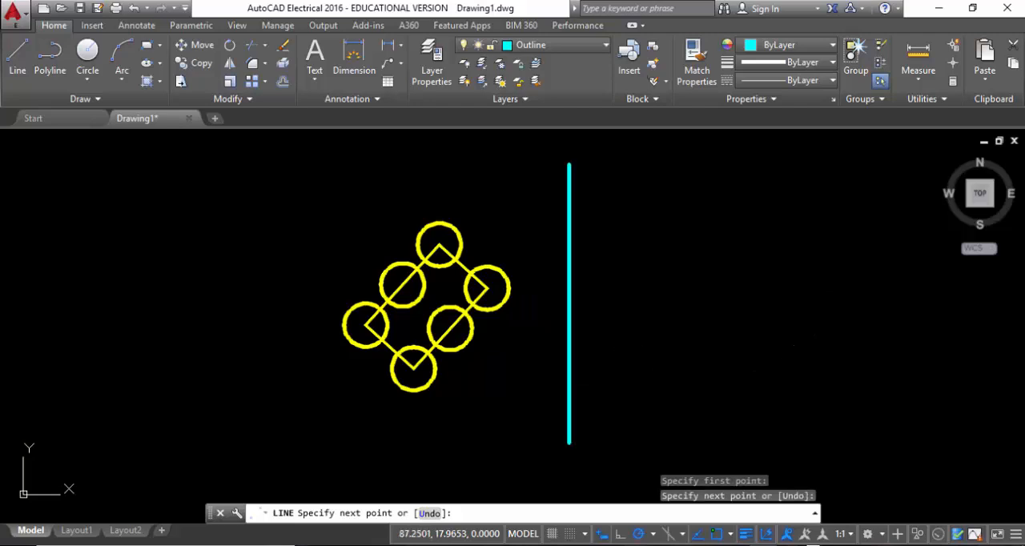
{"action": "key", "text": "Escape"}
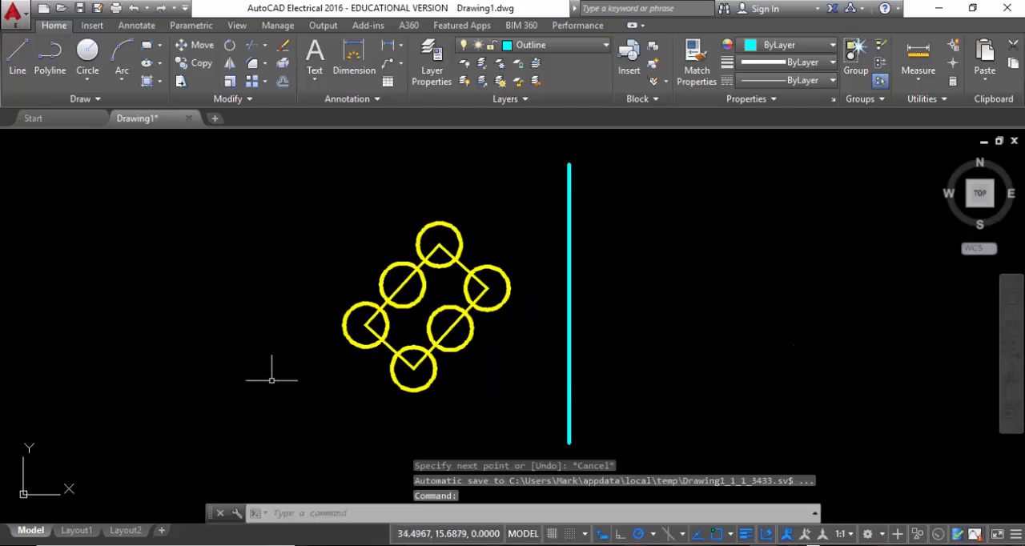
Mirror the rectangle and its six circles across the vertical line, keeping the source objects
{"action": "left_click", "coordinate": [521, 418]}
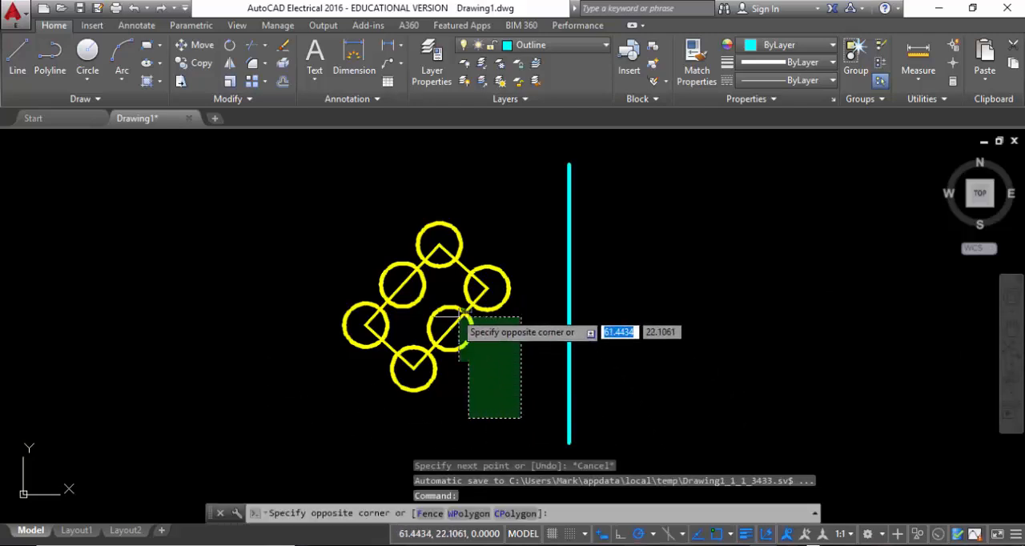
{"action": "left_click", "coordinate": [294, 173]}
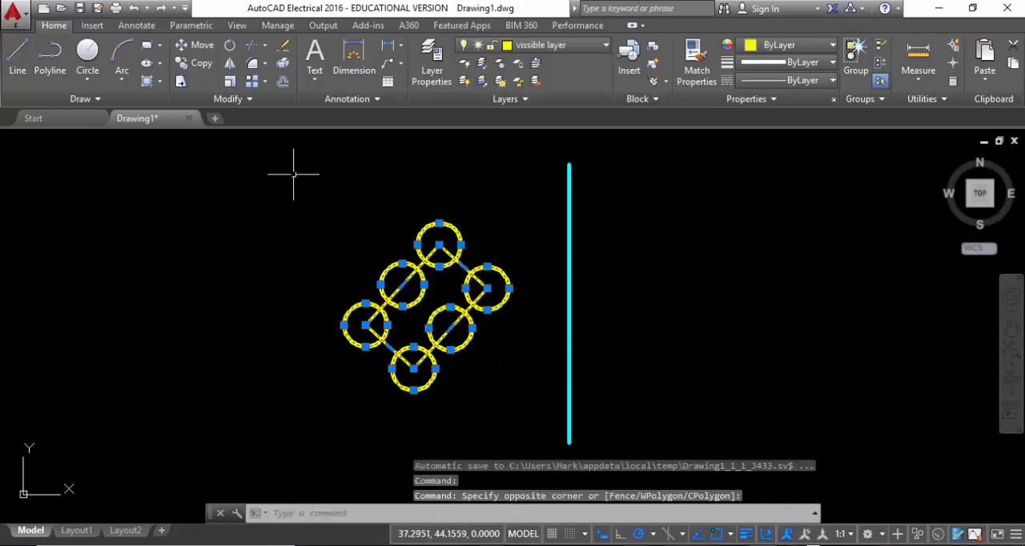
{"action": "left_click", "coordinate": [231, 64]}
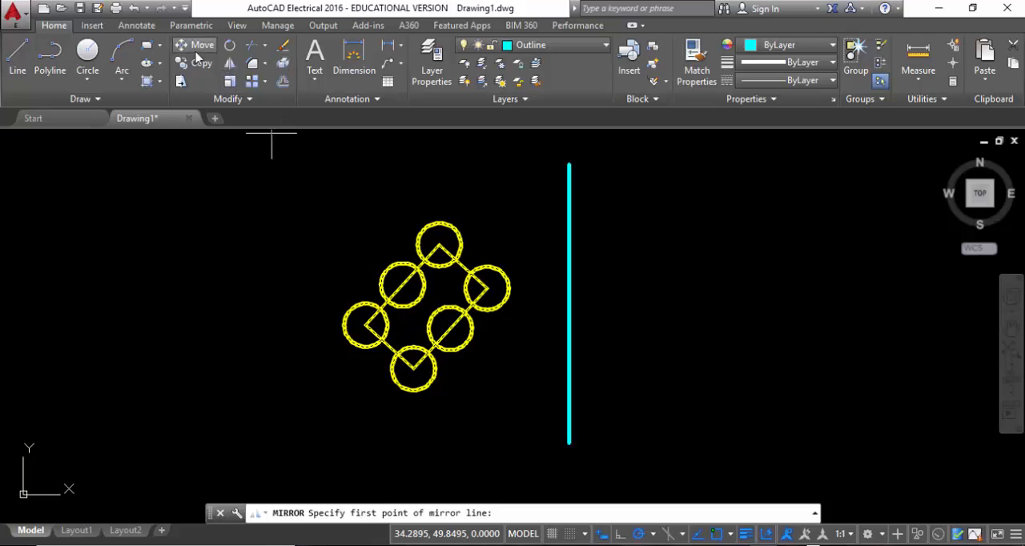
{"action": "left_click", "coordinate": [569, 165]}
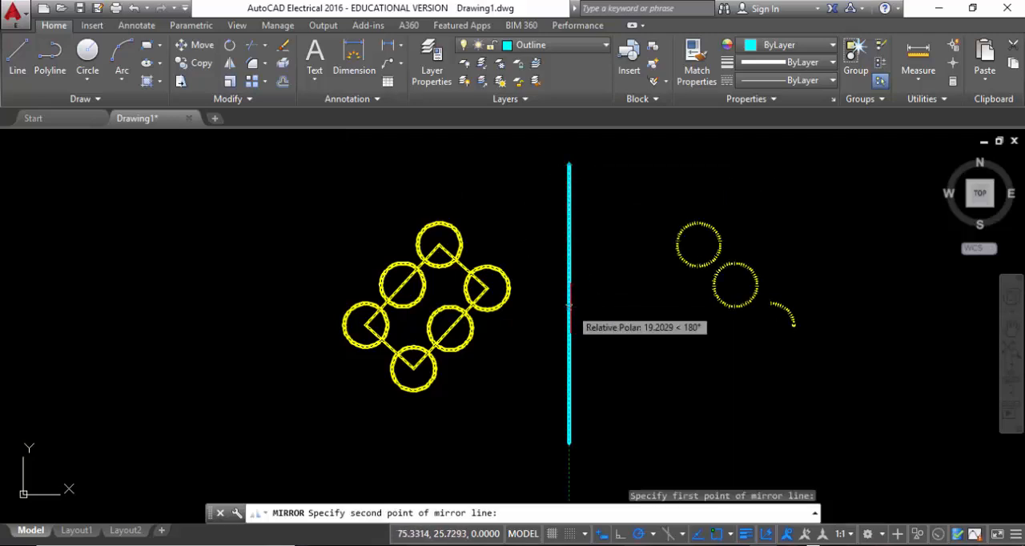
{"action": "left_click", "coordinate": [569, 305]}
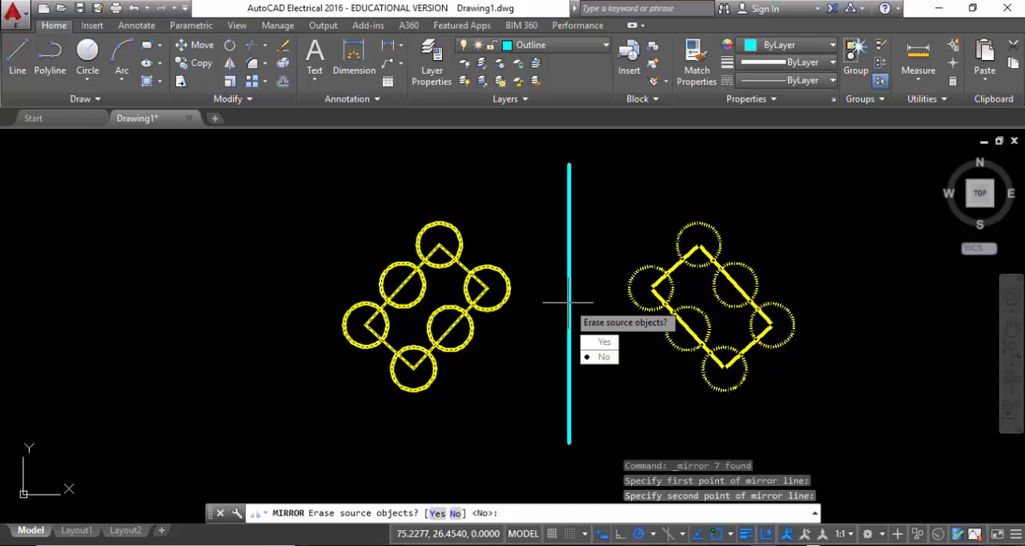
{"action": "key", "text": "Return"}
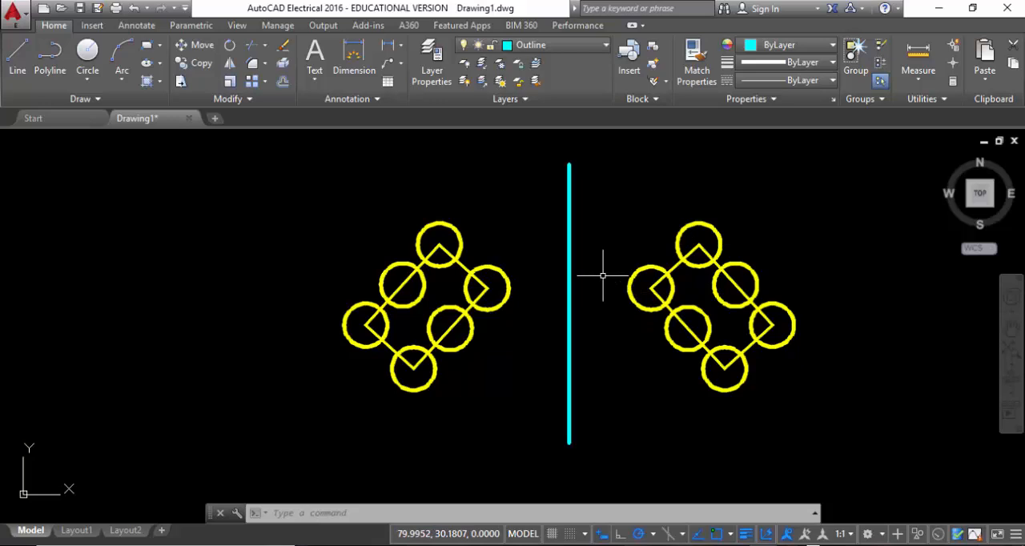
Scale the original rectangle and its six circles to half size, using the vertical line's lower endpoint as the base point
{"action": "left_click", "coordinate": [229, 83]}
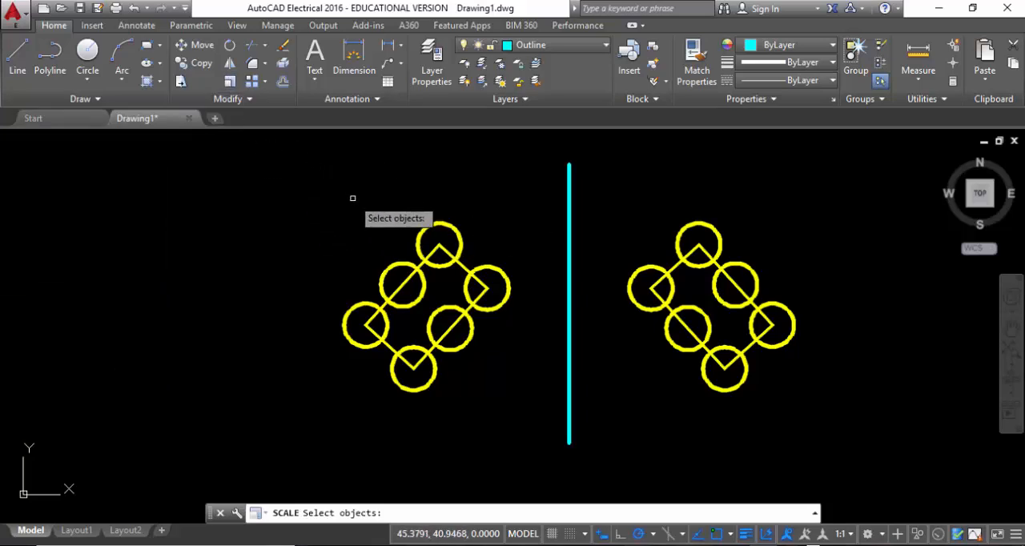
{"action": "scroll", "coordinate": [410, 217], "scroll_direction": "down", "scroll_amount": 1}
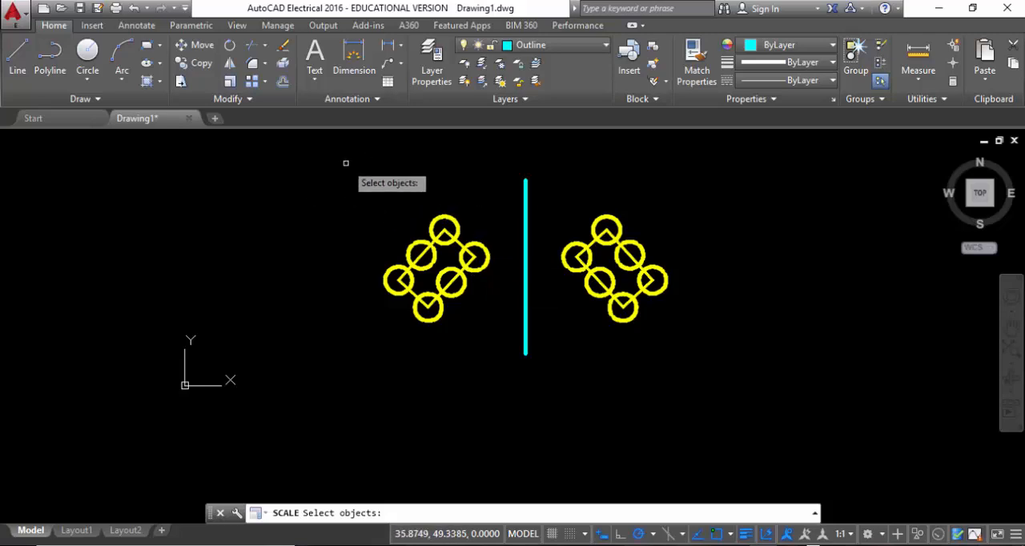
{"action": "left_click", "coordinate": [320, 167]}
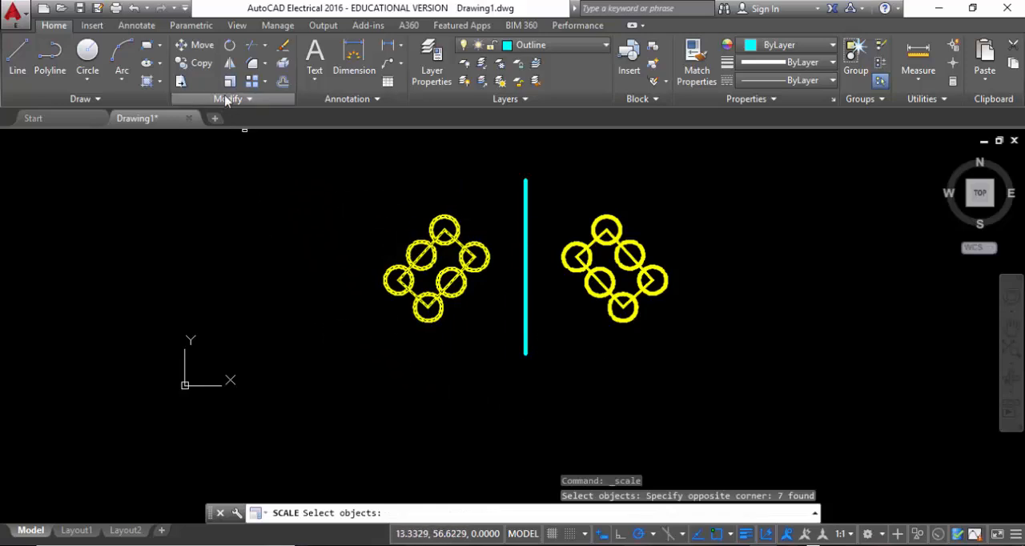
{"action": "key", "text": "Return"}
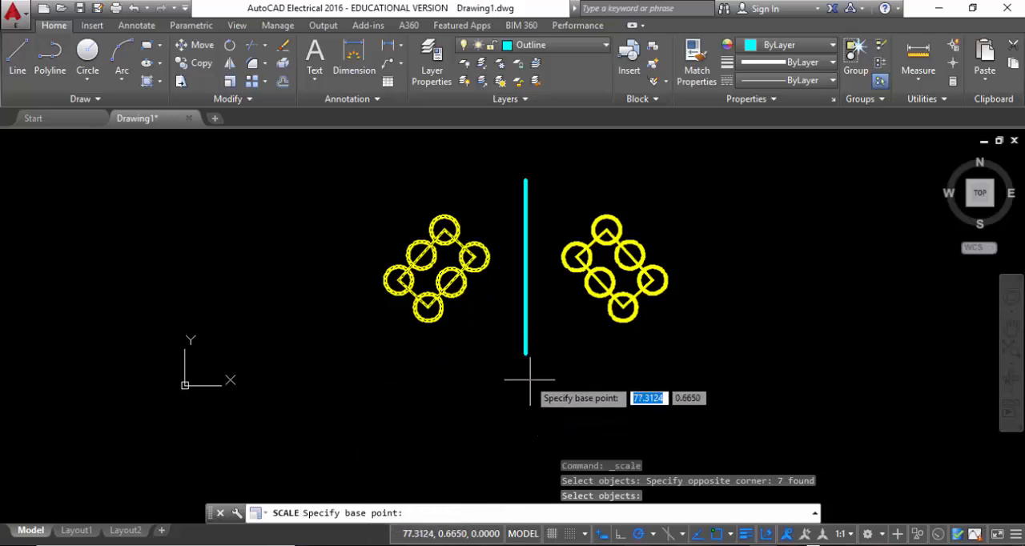
{"action": "left_click", "coordinate": [525, 353]}
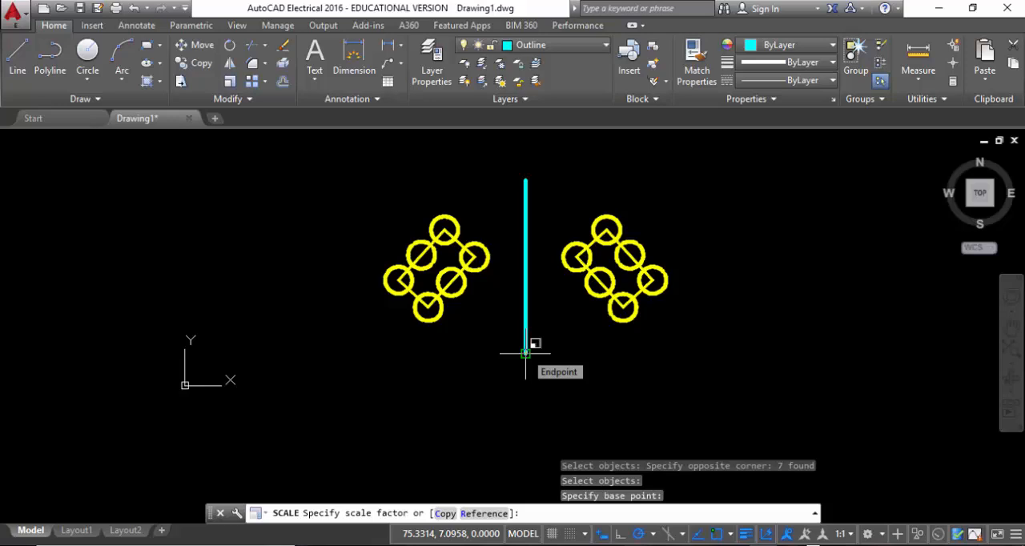
{"action": "type", "text": "1/2"}
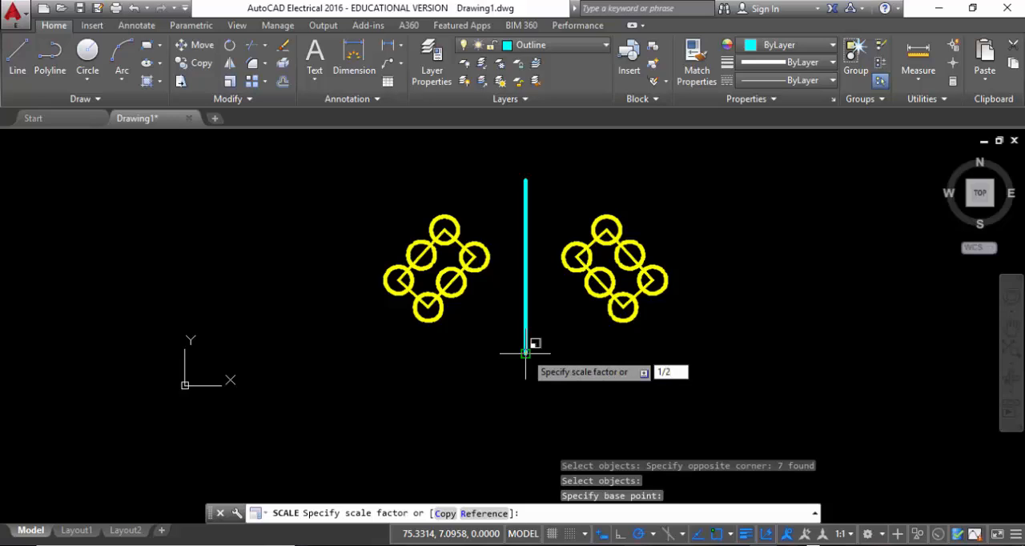
{"action": "key", "text": "Return"}
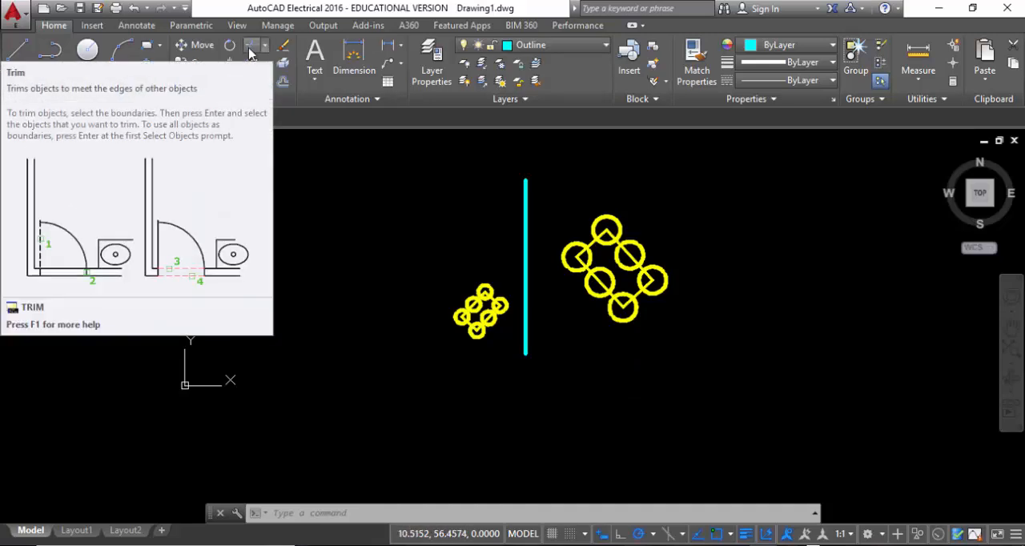
Trim the mirrored rectangle's edges inside the two upper-left corner circles and both mid-side circles, using those four circles as cutting edges
{"action": "left_click", "coordinate": [249, 50]}
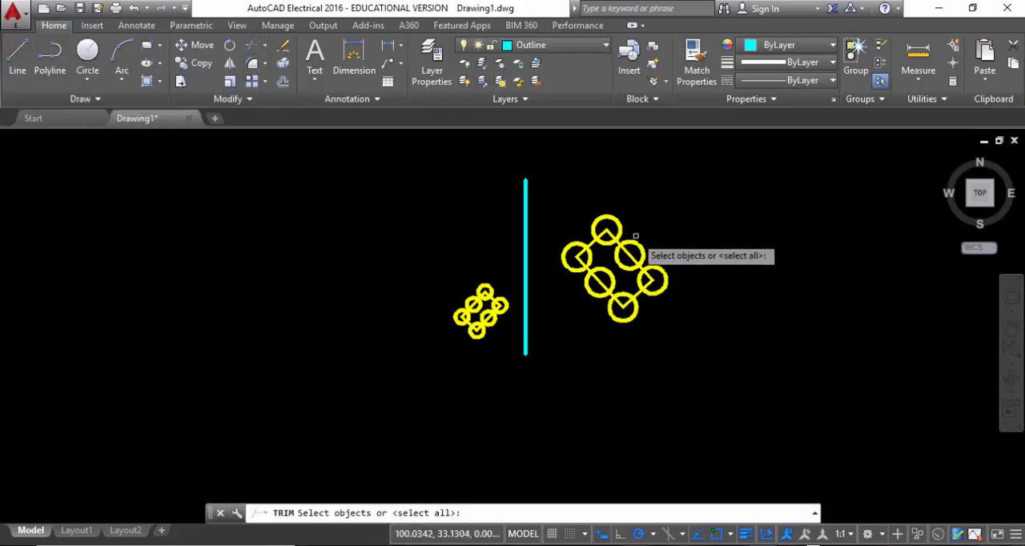
{"action": "scroll", "coordinate": [647, 276], "scroll_direction": "up", "scroll_amount": 5}
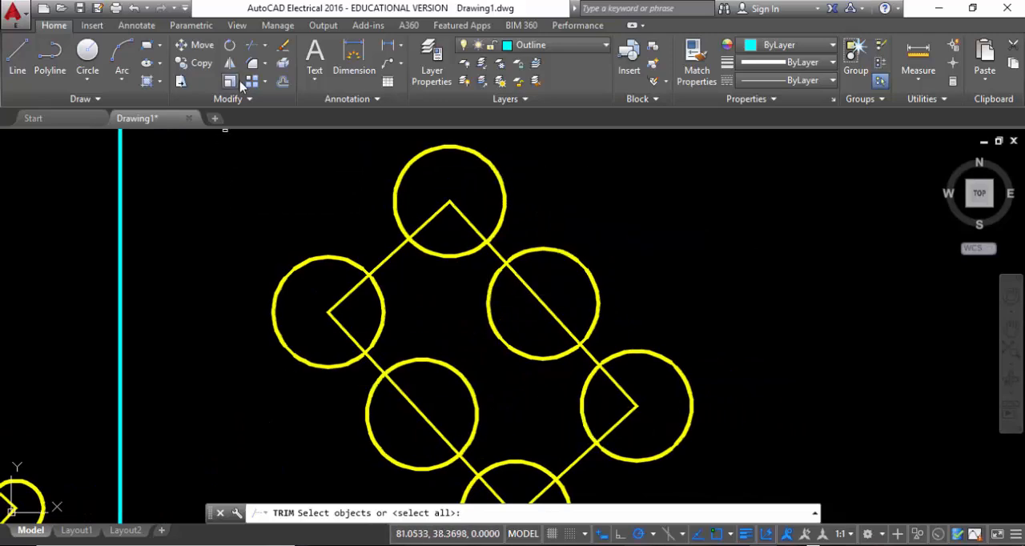
{"action": "left_click", "coordinate": [395, 190]}
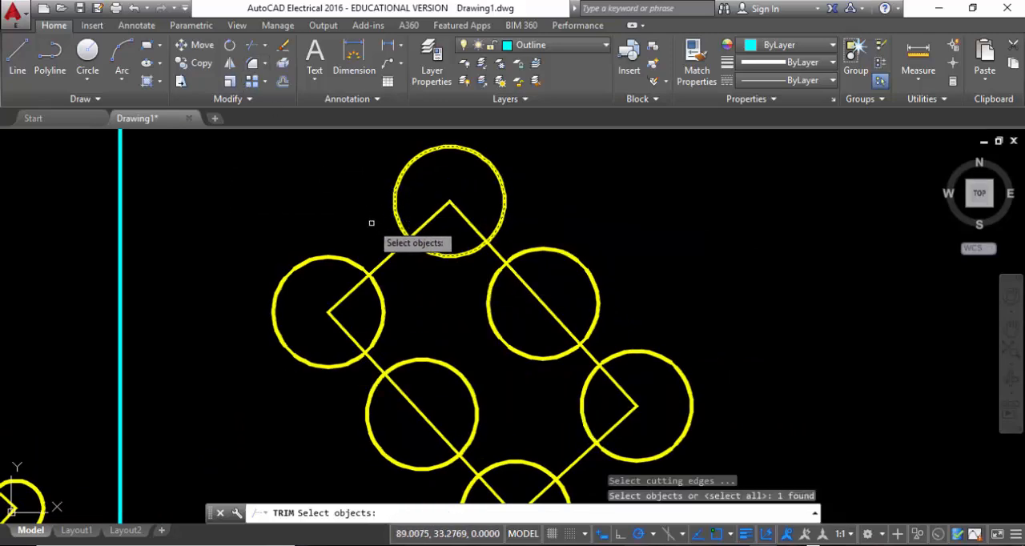
{"action": "left_click", "coordinate": [332, 258]}
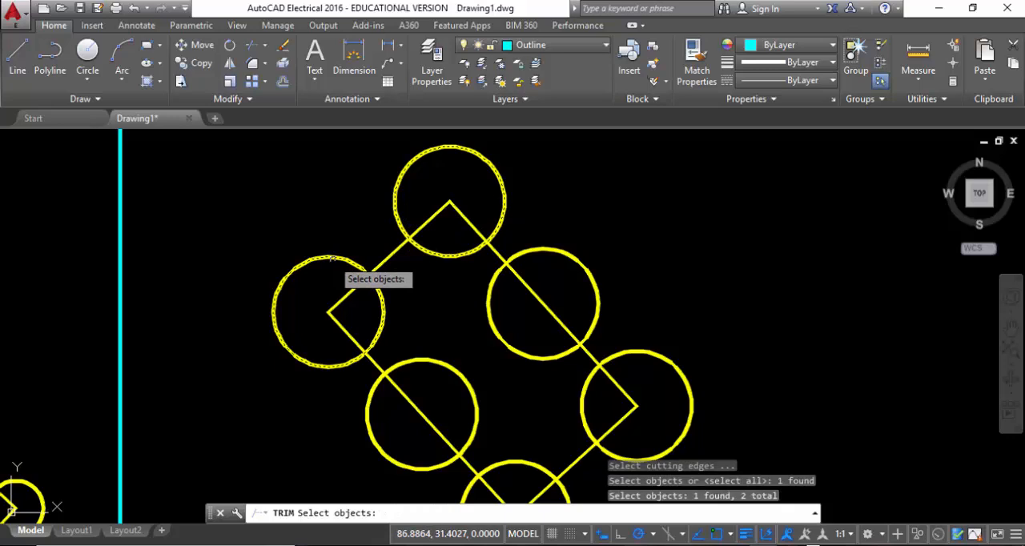
{"action": "left_click", "coordinate": [443, 365]}
{"action": "left_click", "coordinate": [487, 305]}
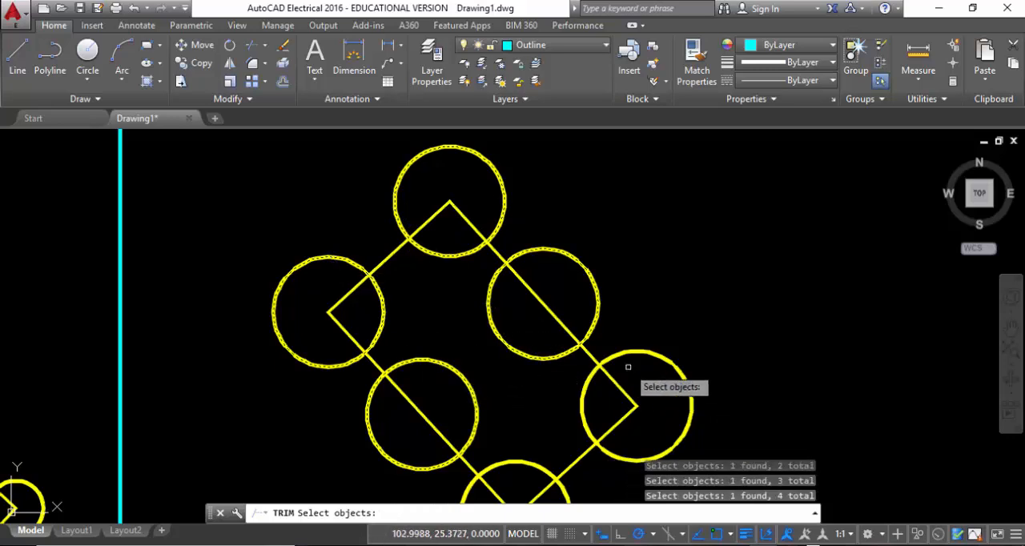
{"action": "key", "text": "Return"}
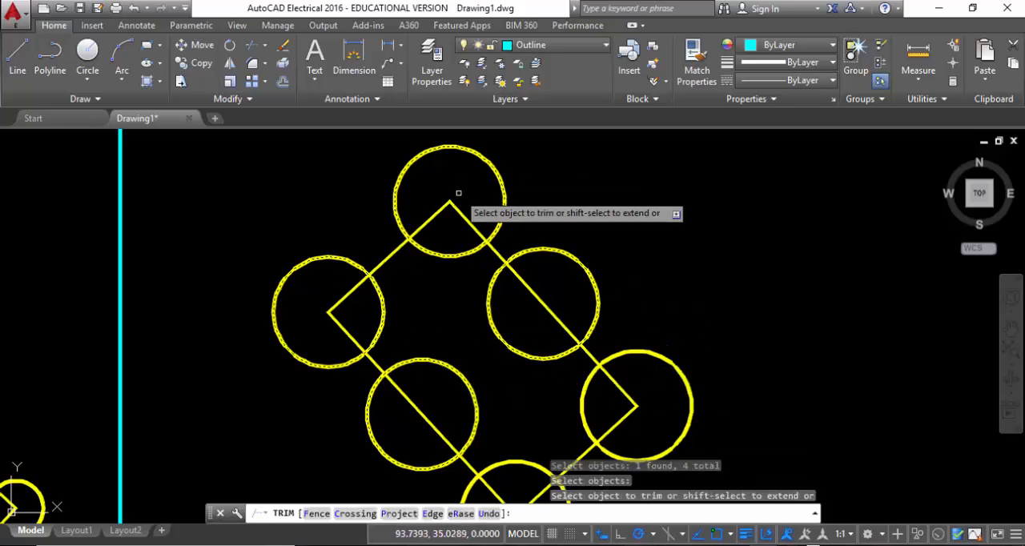
{"action": "left_click", "coordinate": [459, 211]}
{"action": "left_click", "coordinate": [338, 295]}
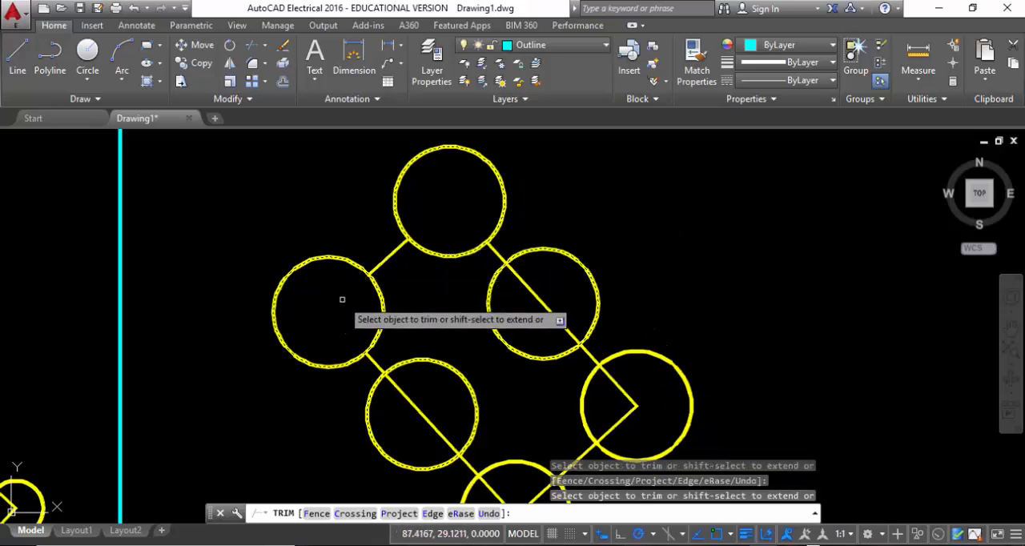
{"action": "left_click", "coordinate": [414, 411]}
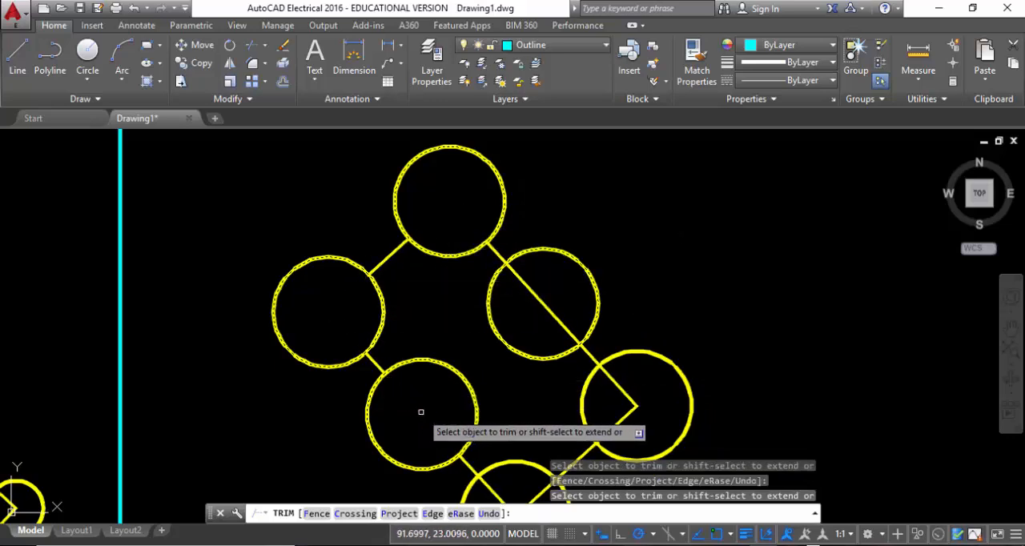
{"action": "left_click", "coordinate": [549, 314]}
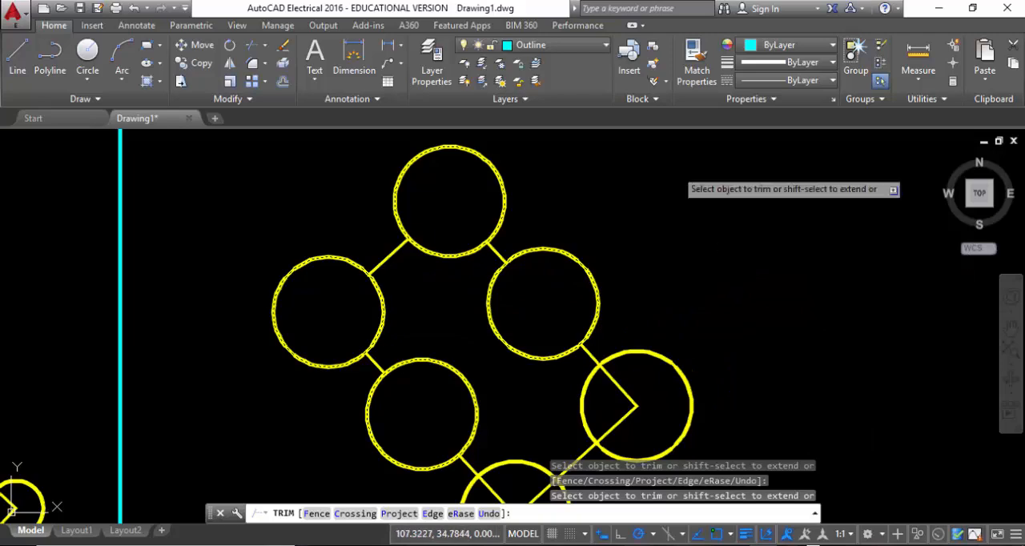
{"action": "left_click", "coordinate": [569, 258]}
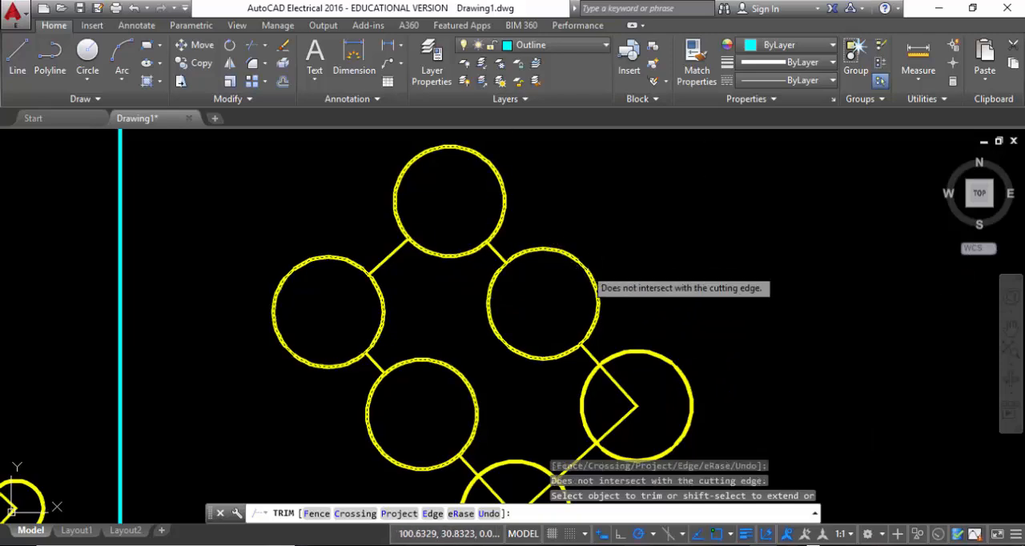
Trim away the outer arc of the half-size figure's right corner circle and both rectangle edges inside it, with all objects as cutting edges
{"action": "left_click", "coordinate": [507, 173]}
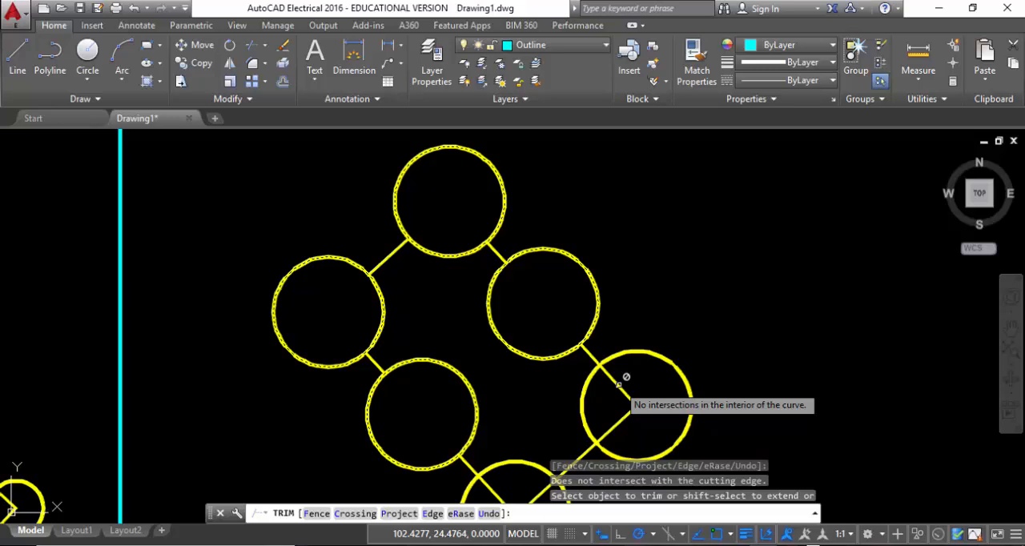
{"action": "key", "text": "Escape"}
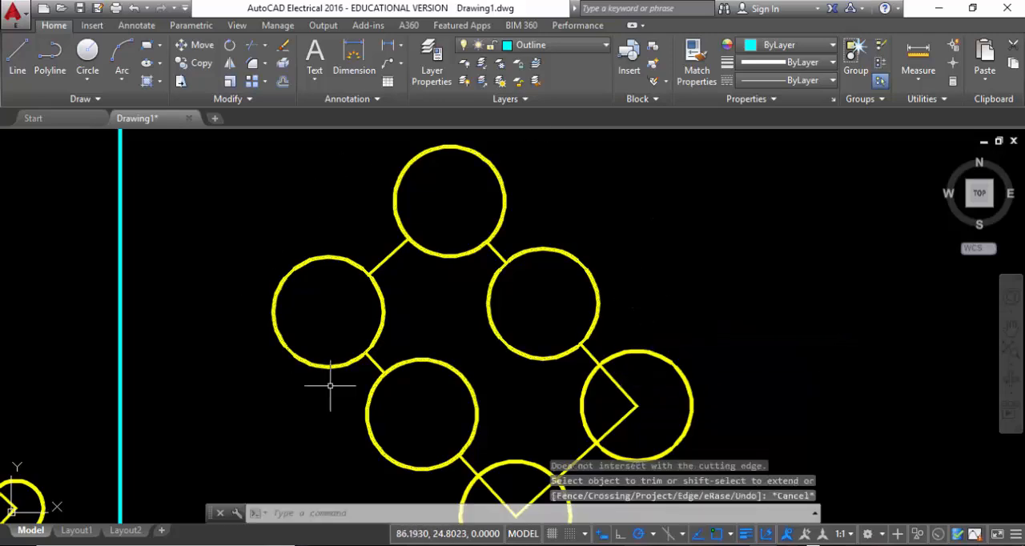
{"action": "scroll", "coordinate": [664, 231], "scroll_direction": "down", "scroll_amount": 3}
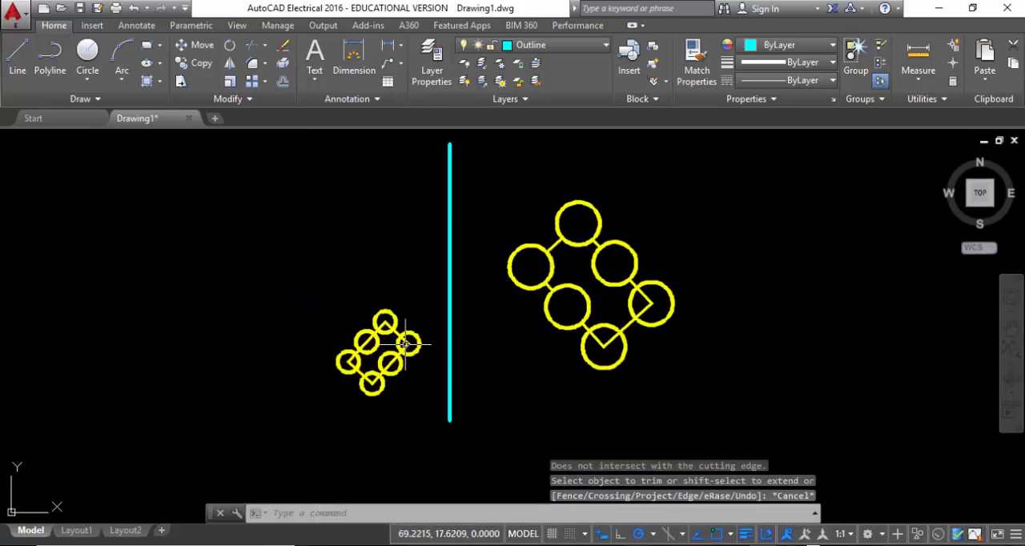
{"action": "scroll", "coordinate": [406, 345], "scroll_direction": "up", "scroll_amount": 5}
{"action": "middle_click_drag", "start_coordinate": [344, 355], "coordinate": [450, 291]}
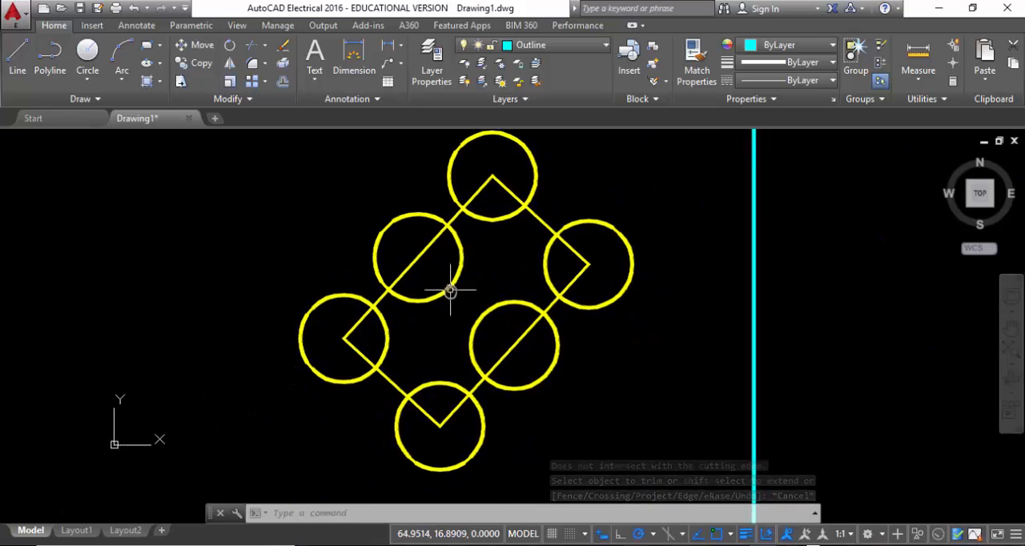
{"action": "left_click", "coordinate": [251, 50]}
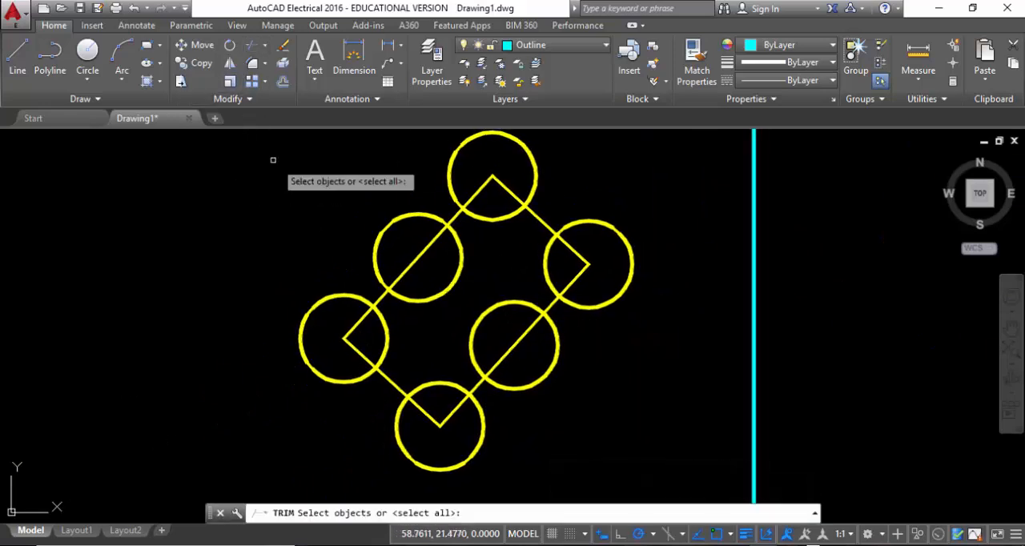
{"action": "left_click", "coordinate": [251, 50]}
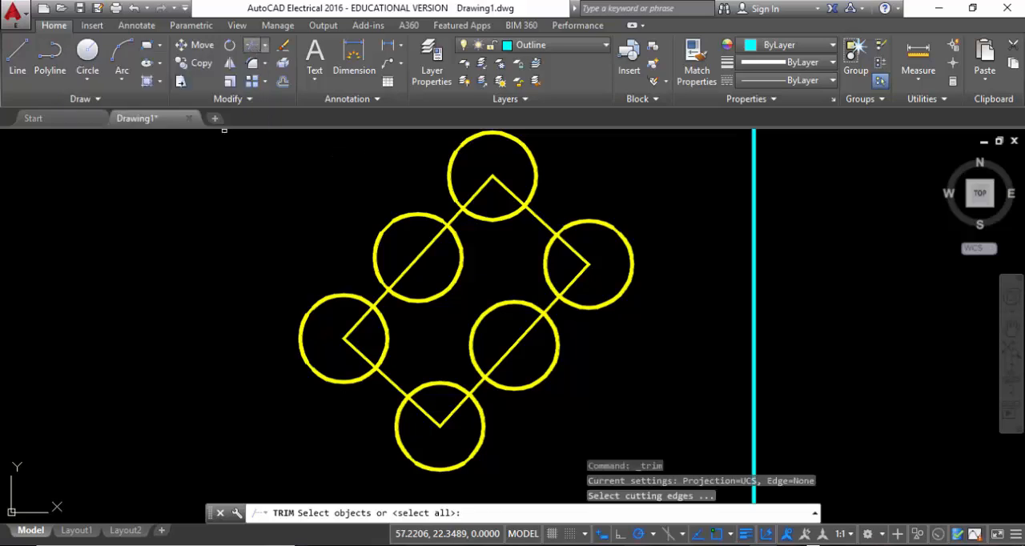
{"action": "key", "text": "Return"}
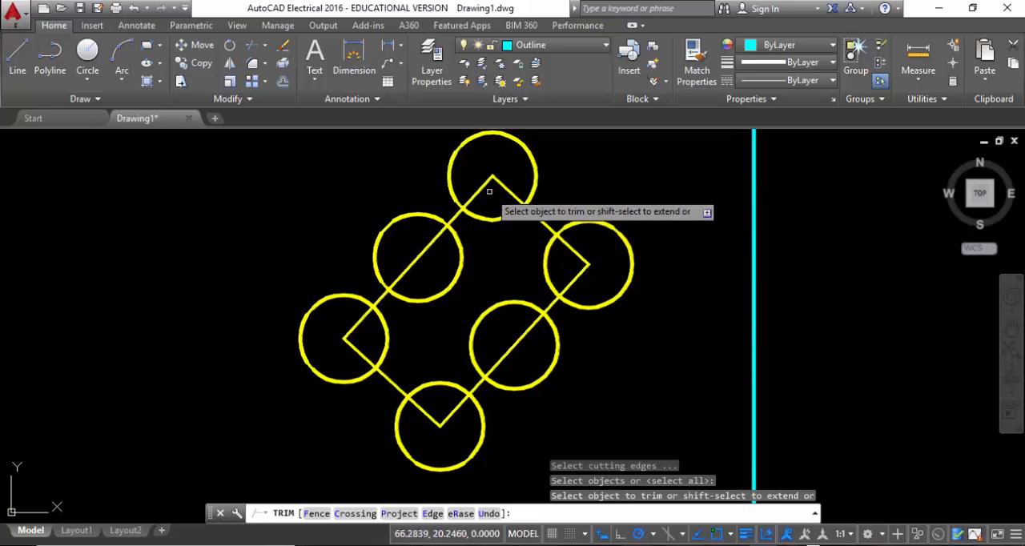
{"action": "left_click", "coordinate": [570, 247]}
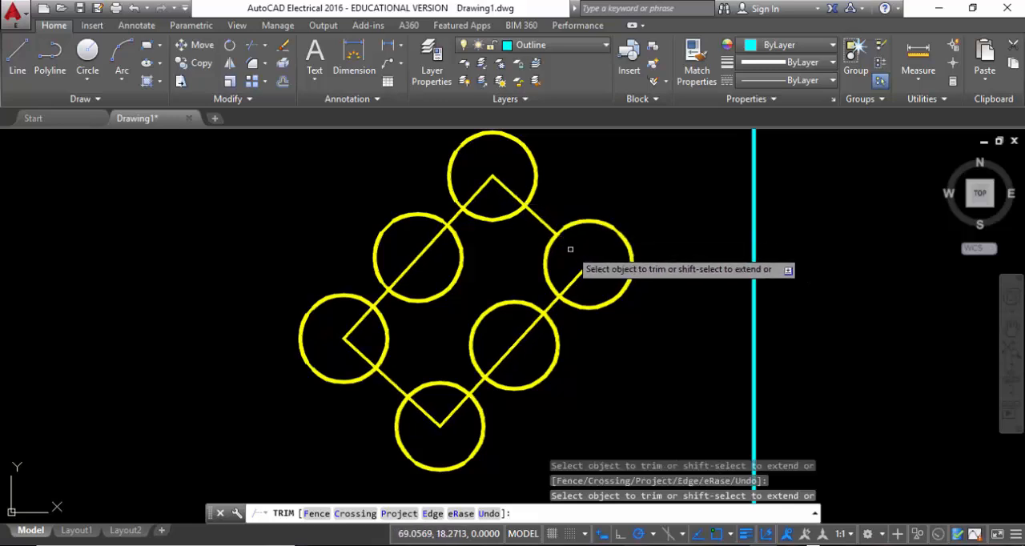
{"action": "left_click", "coordinate": [618, 230]}
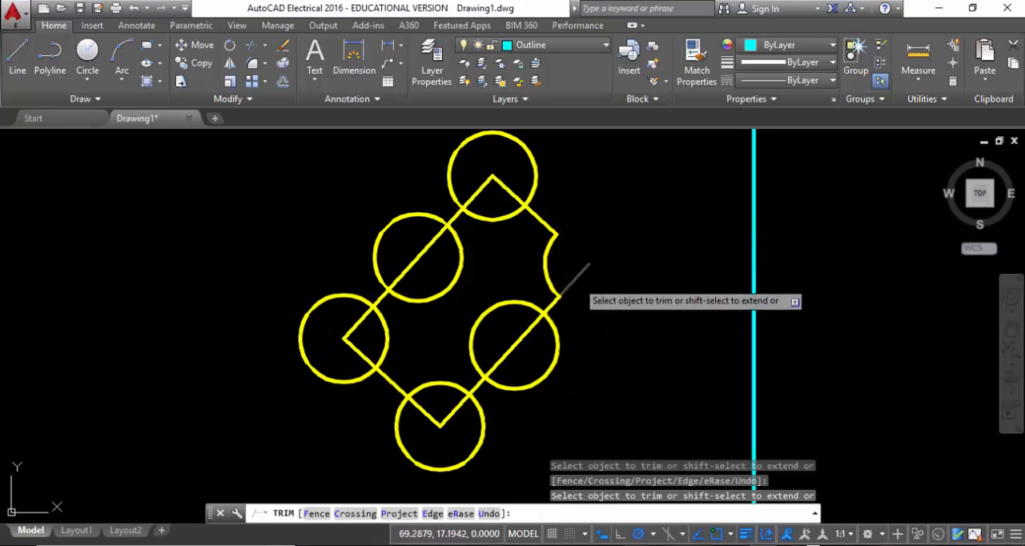
{"action": "left_click", "coordinate": [588, 266]}
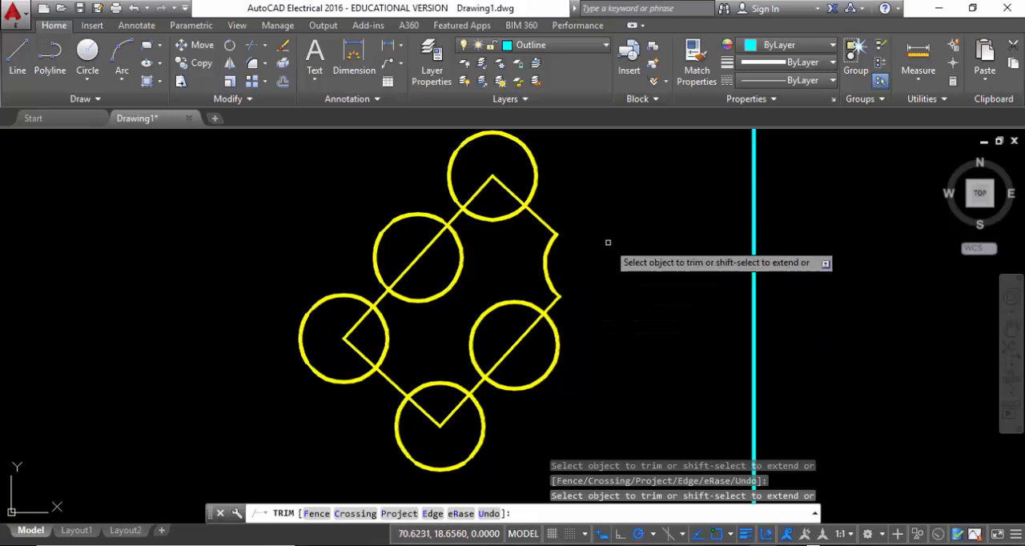
Trim the two rectangle edges inside the half-size figure's topmost circle
{"action": "left_click", "coordinate": [517, 195]}
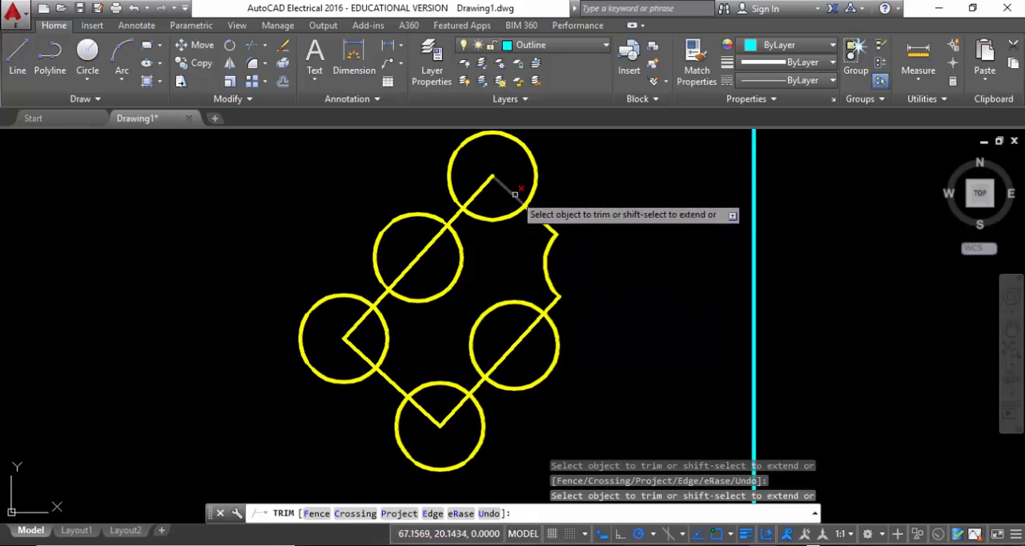
{"action": "left_click", "coordinate": [483, 188]}
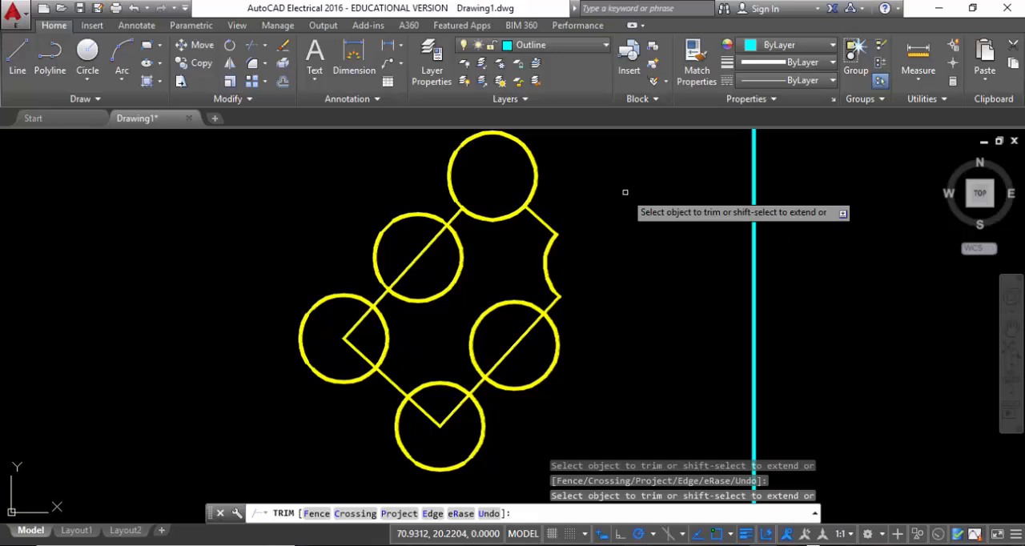
{"action": "key", "text": "Escape"}
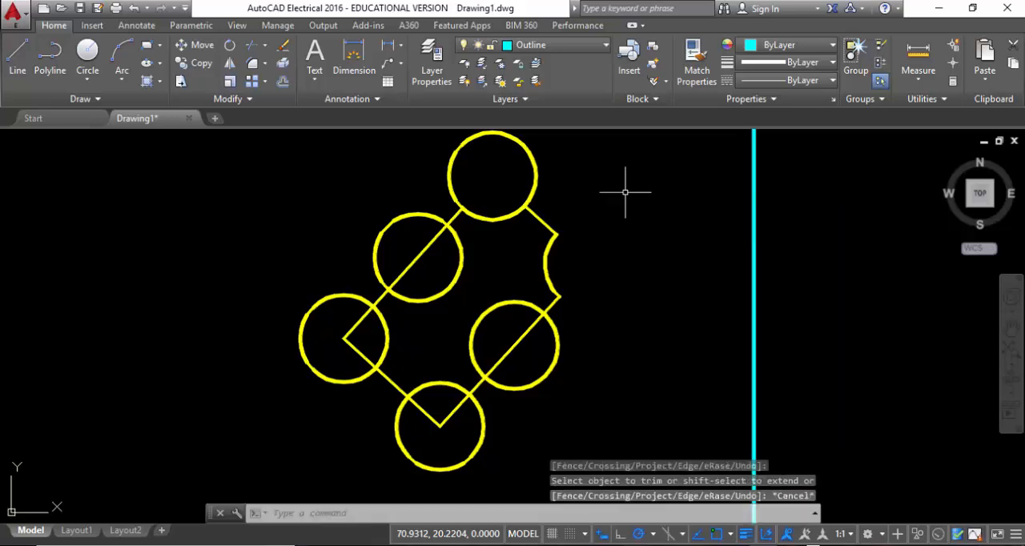
Extend the half-size rectangle's two trimmed edges across the topmost circle to its far side, using that circle as the boundary edge
{"action": "left_click", "coordinate": [266, 48]}
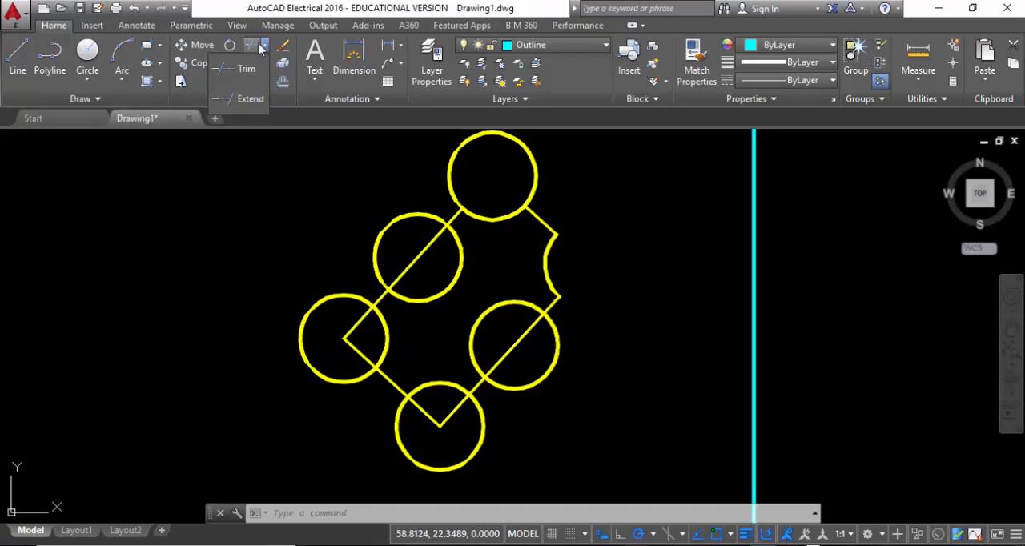
{"action": "left_click", "coordinate": [234, 99]}
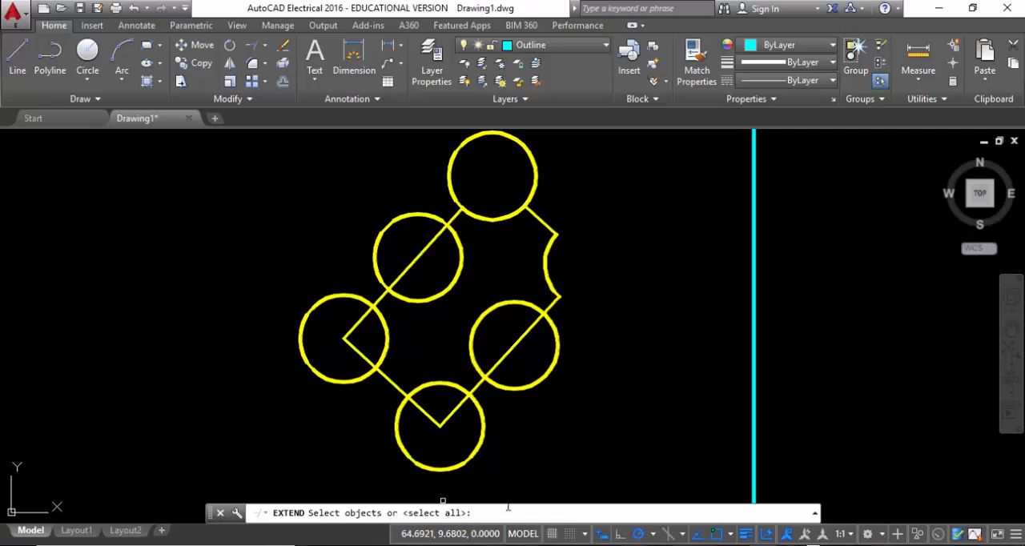
{"action": "left_click", "coordinate": [534, 182]}
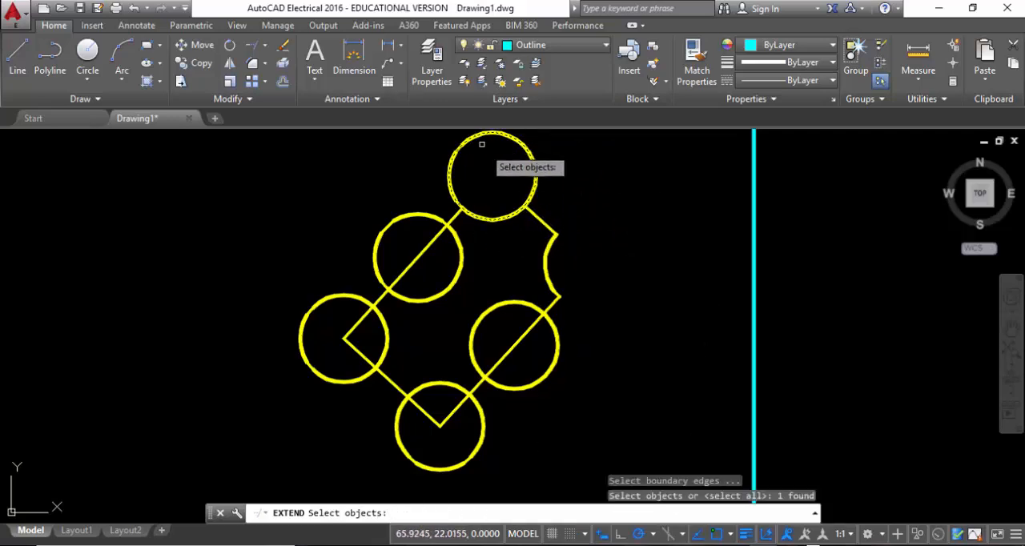
{"action": "middle_click_drag", "start_coordinate": [572, 198], "coordinate": [554, 322]}
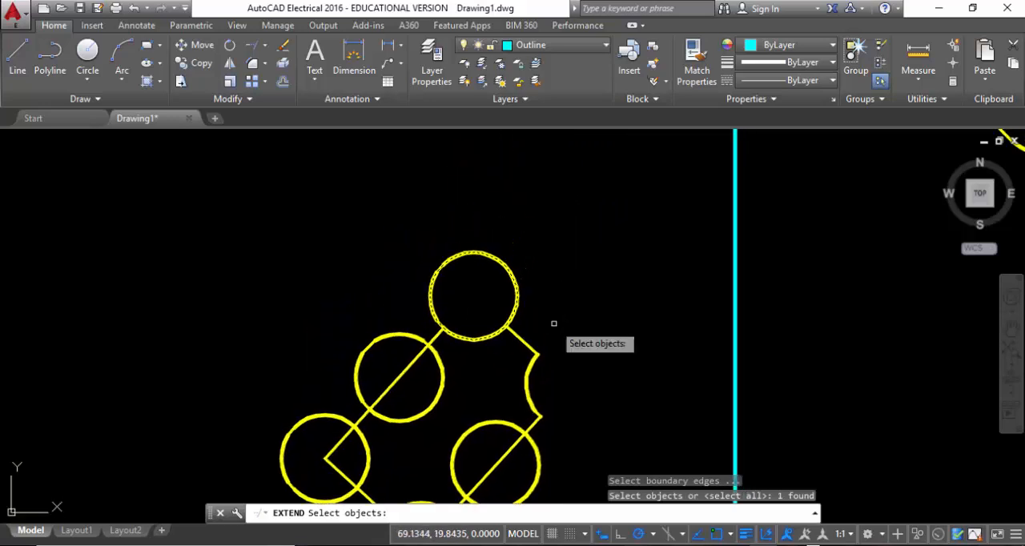
{"action": "key", "text": "Return"}
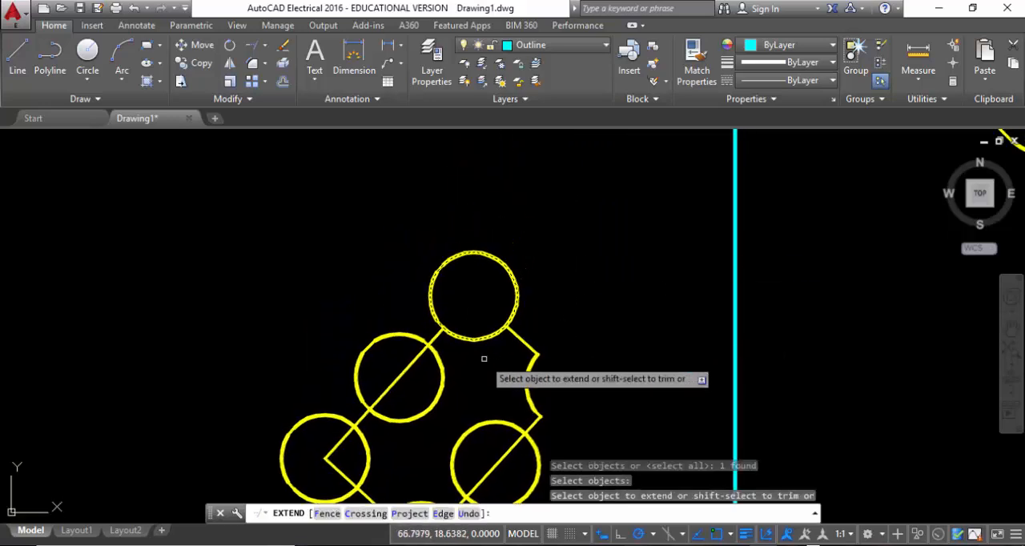
{"action": "left_click", "coordinate": [435, 337]}
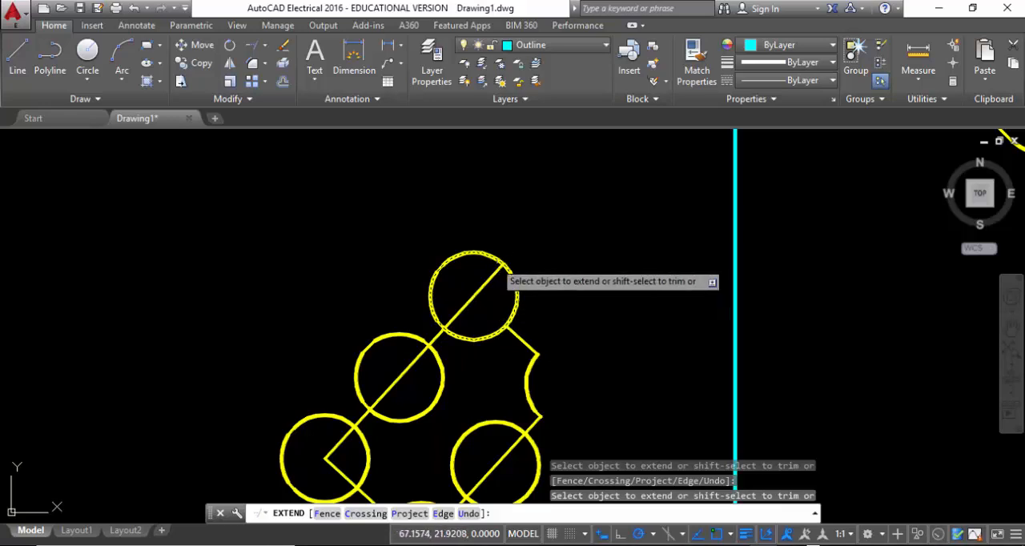
{"action": "left_click", "coordinate": [529, 335]}
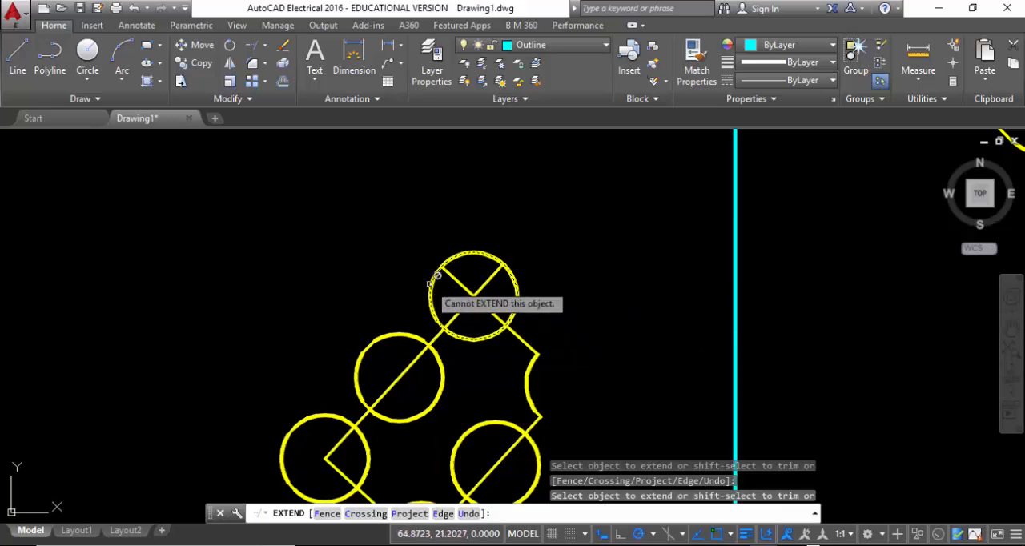
{"action": "left_click", "coordinate": [496, 279]}
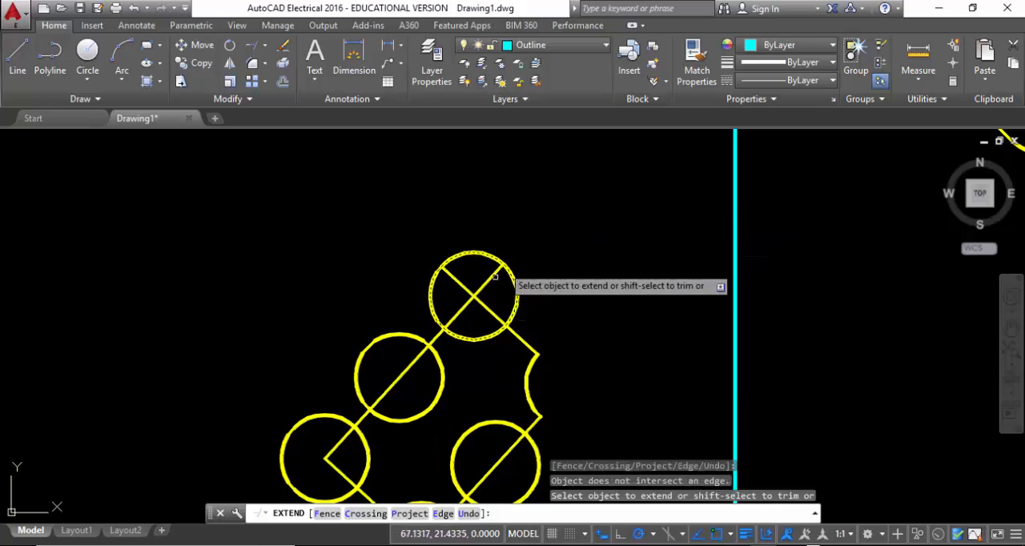
{"action": "mouse_move", "coordinate": [584, 256]}
{"action": "middle_mouse_down"}
{"action": "mouse_move", "coordinate": [492, 415]}
{"action": "mouse_move", "coordinate": [502, 304]}
{"action": "middle_mouse_up"}
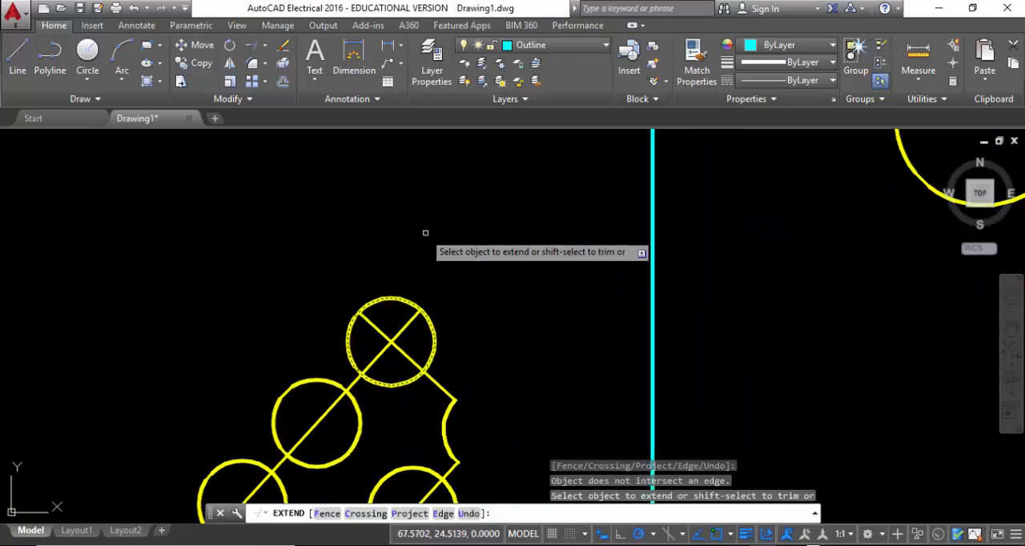
{"action": "key", "text": "Escape"}
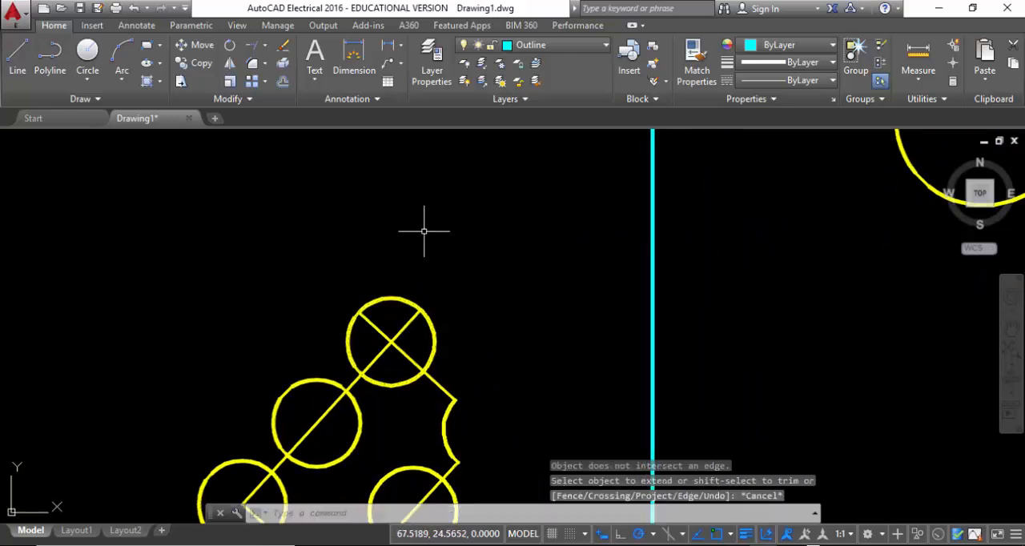
Extend the half-size rectangle's upper-left edge from the topmost circle to the vertical line, using all objects as boundary edges
{"action": "left_click", "coordinate": [253, 47]}
{"action": "key", "text": "Return"}
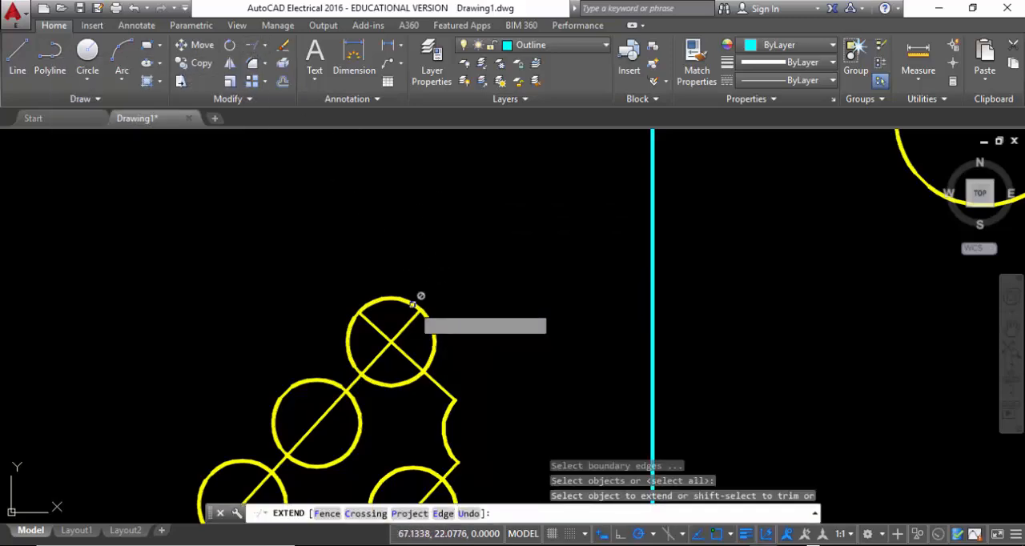
{"action": "scroll", "coordinate": [544, 272], "scroll_direction": "down", "scroll_amount": 2}
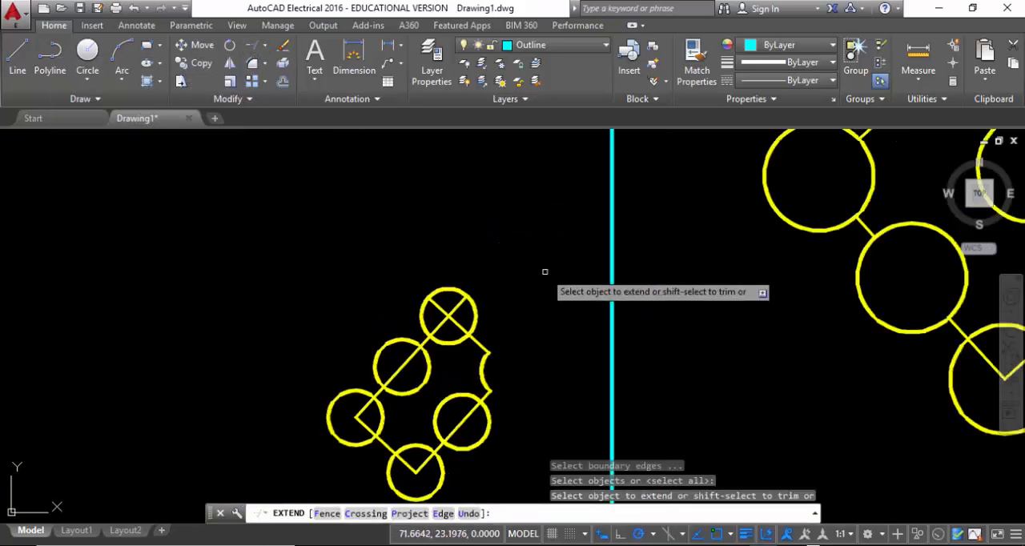
{"action": "middle_click_drag", "start_coordinate": [545, 272], "coordinate": [531, 440]}
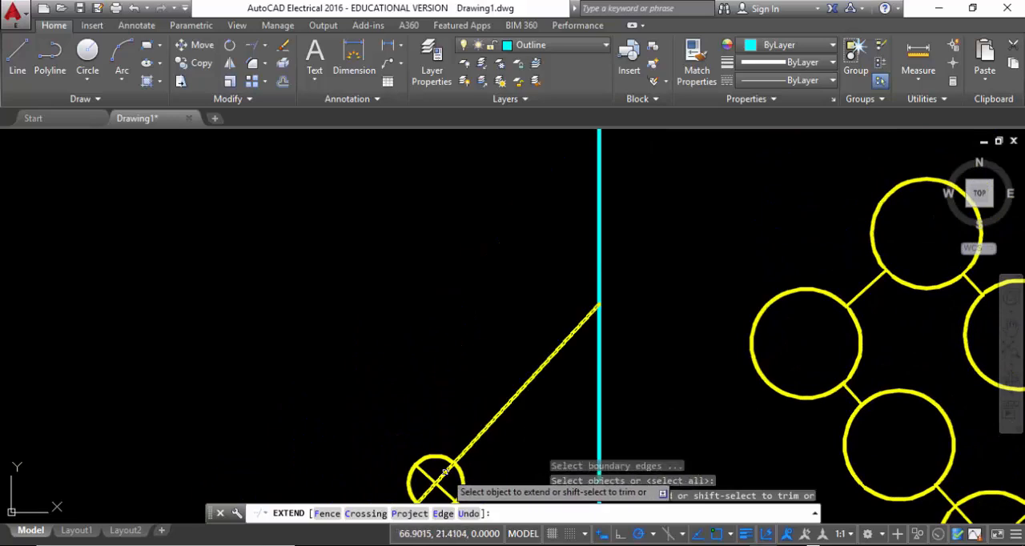
{"action": "left_click", "coordinate": [444, 472]}
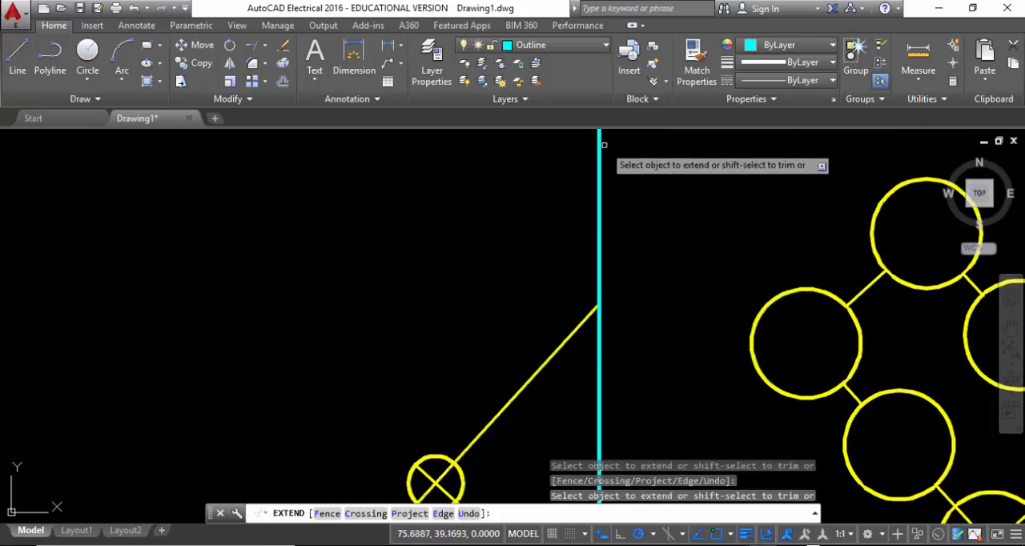
{"action": "middle_click_drag", "start_coordinate": [644, 312], "coordinate": [553, 336]}
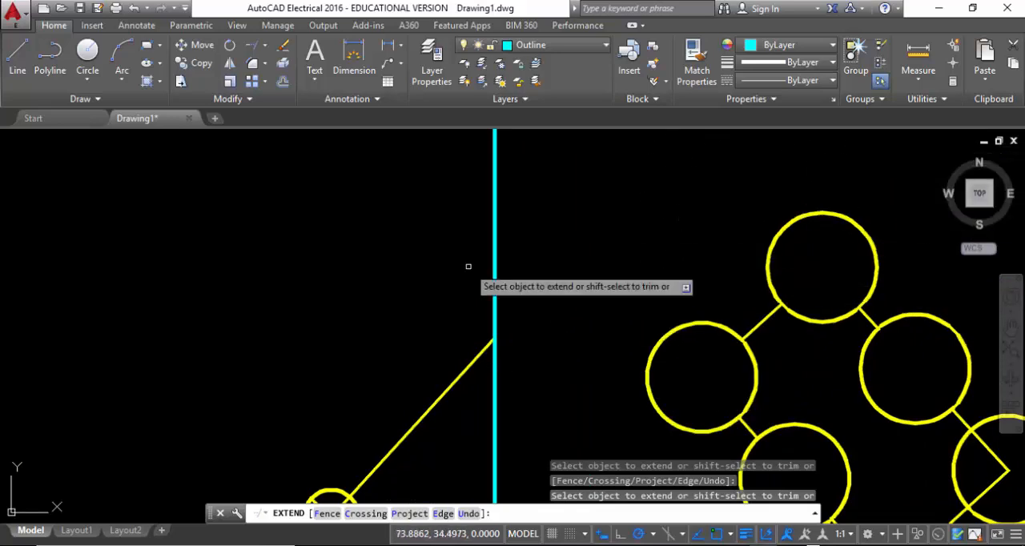
{"action": "middle_click_drag", "start_coordinate": [406, 311], "coordinate": [374, 165]}
{"action": "scroll", "coordinate": [393, 290], "scroll_direction": "down", "scroll_amount": 2}
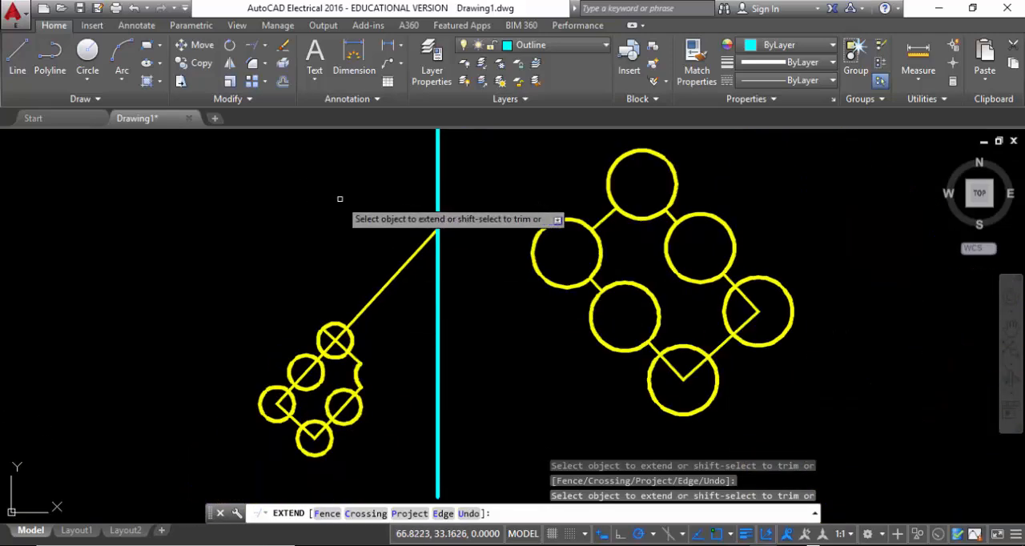
{"action": "key", "text": "Escape"}
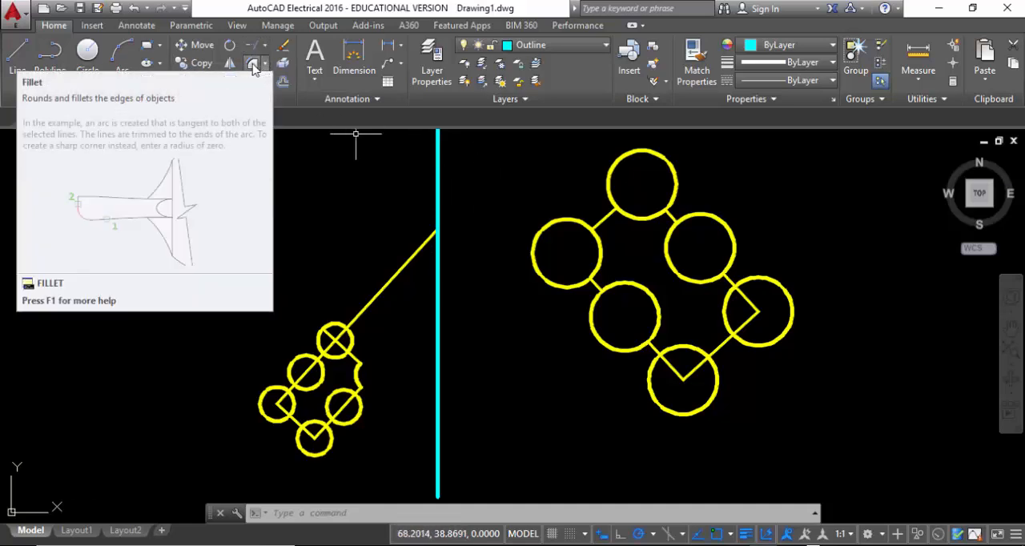
Draw a horizontal rectangle in the empty area above and to the left of the half-size figure
{"action": "middle_click_drag", "start_coordinate": [355, 211], "coordinate": [470, 233]}
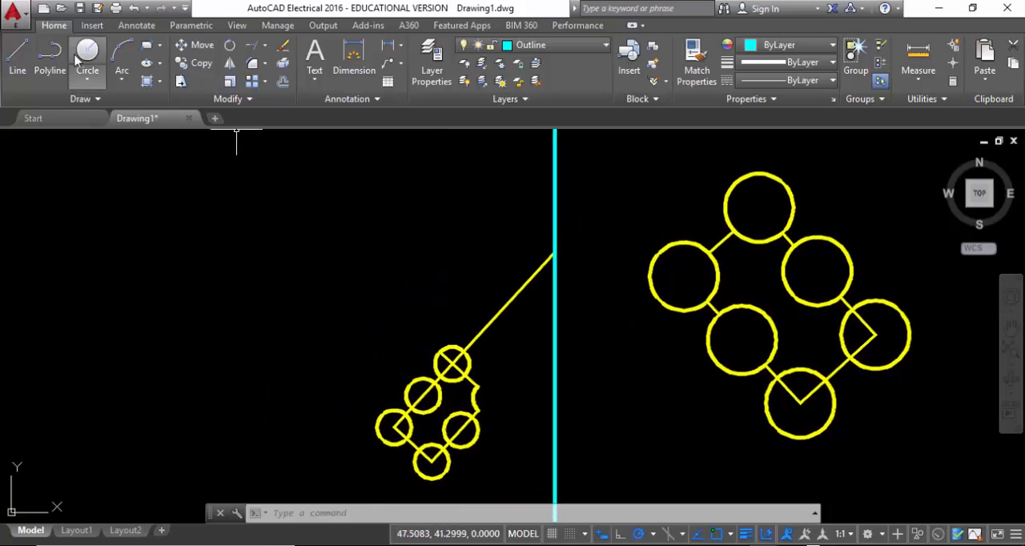
{"action": "left_click", "coordinate": [147, 48]}
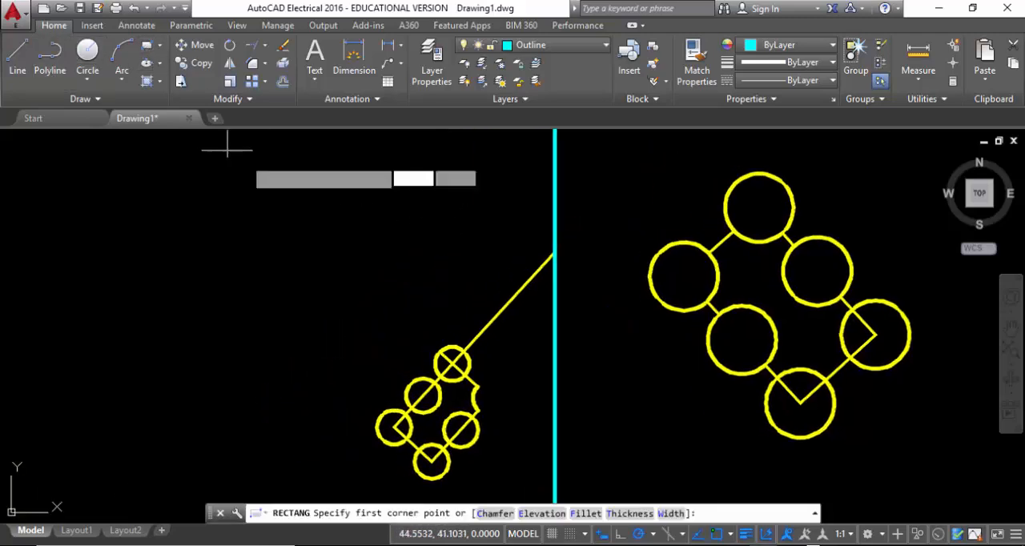
{"action": "middle_click_drag", "start_coordinate": [316, 222], "coordinate": [580, 347]}
{"action": "left_click", "coordinate": [300, 233]}
{"action": "left_click", "coordinate": [636, 421]}
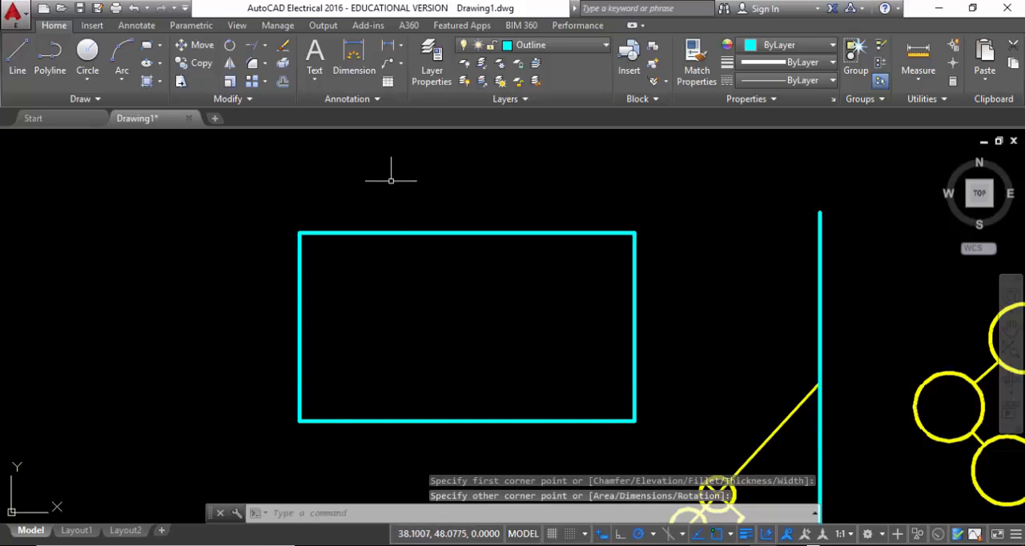
Try to fillet the new rectangle's upper-left corner between its top and left edges using the current fillet radius
{"action": "left_click", "coordinate": [253, 70]}
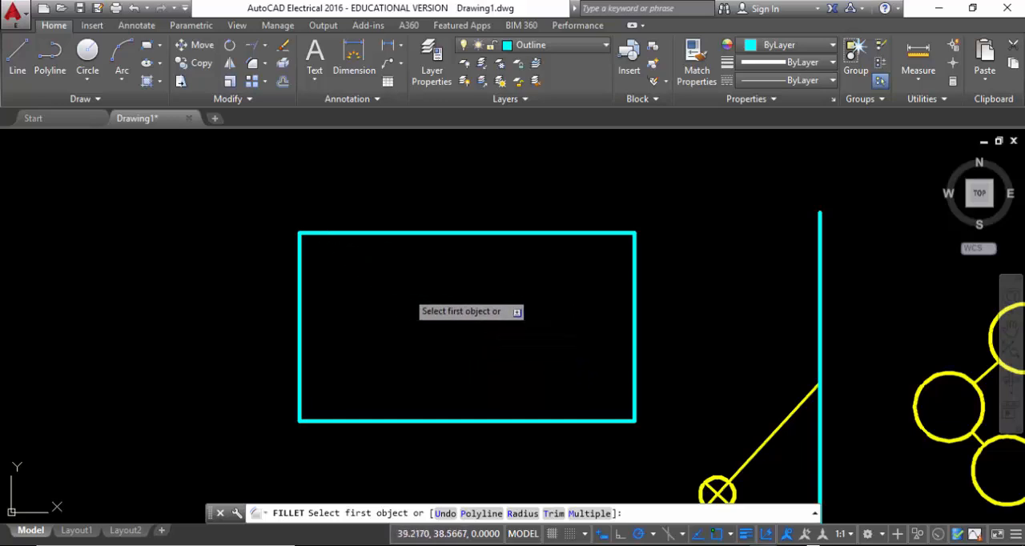
{"action": "left_click", "coordinate": [373, 235]}
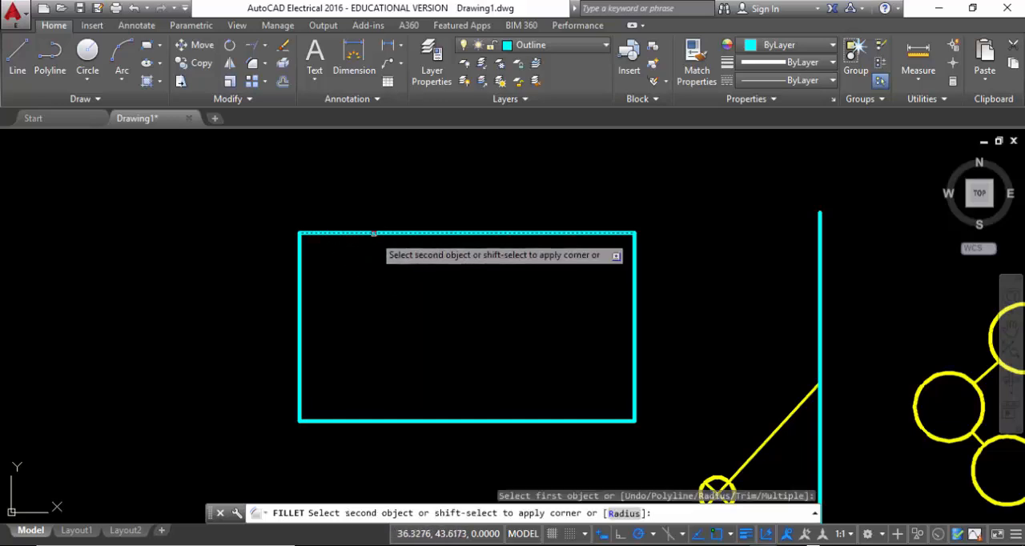
{"action": "left_click", "coordinate": [299, 286]}
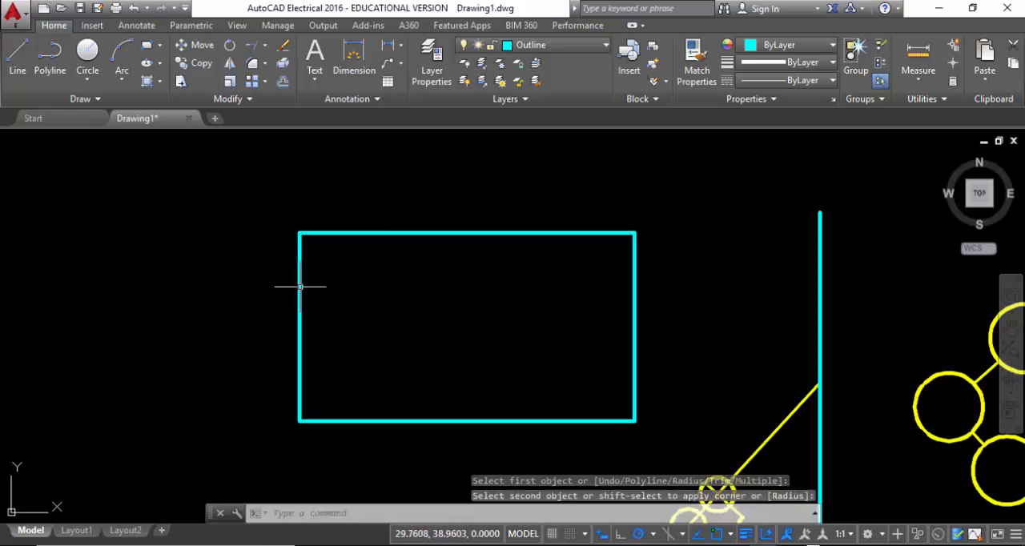
{"action": "scroll", "coordinate": [320, 236], "scroll_direction": "up", "scroll_amount": 4}
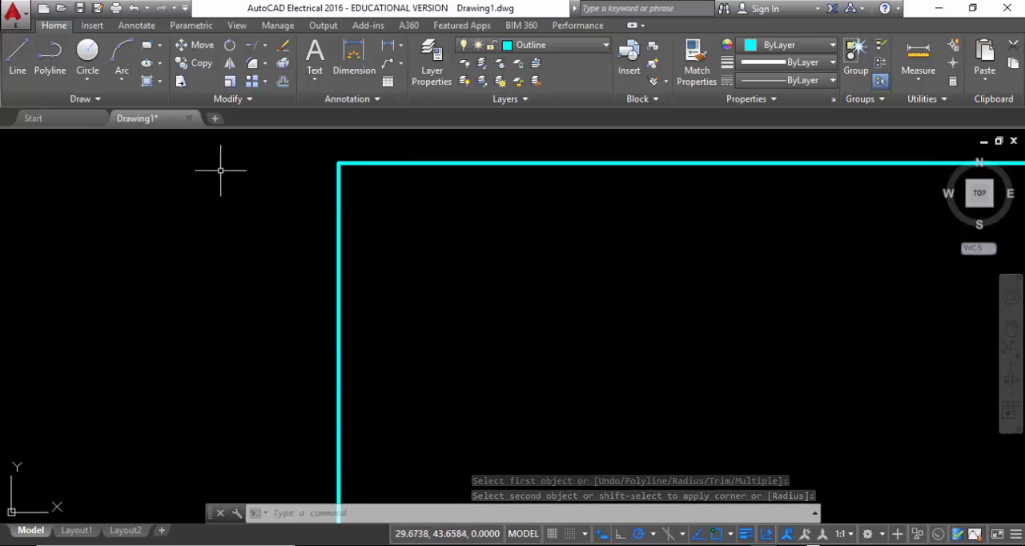
Fillet the rectangle's upper-left corner between its top and left edges with a radius of 10
{"action": "key", "text": "Return"}
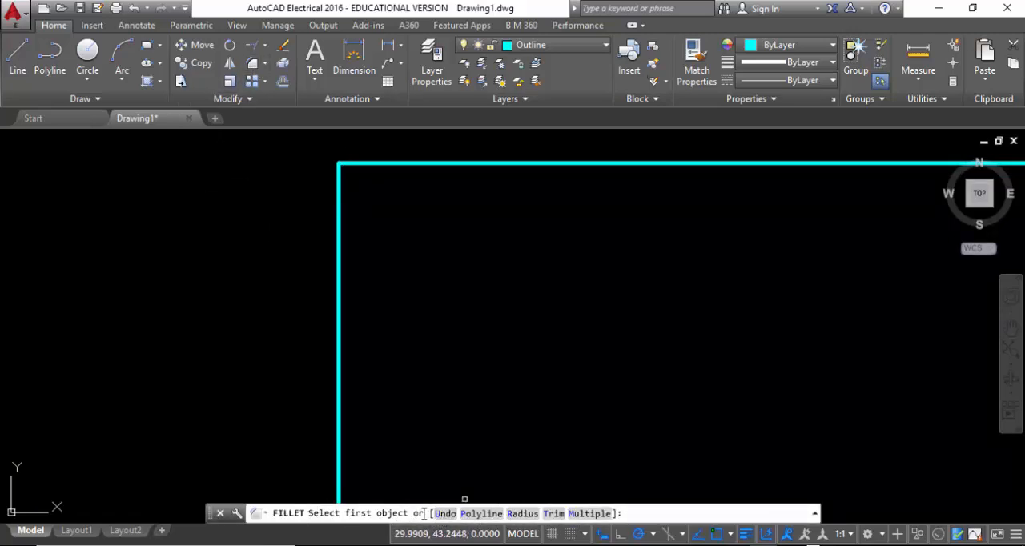
{"action": "left_click", "coordinate": [522, 513]}
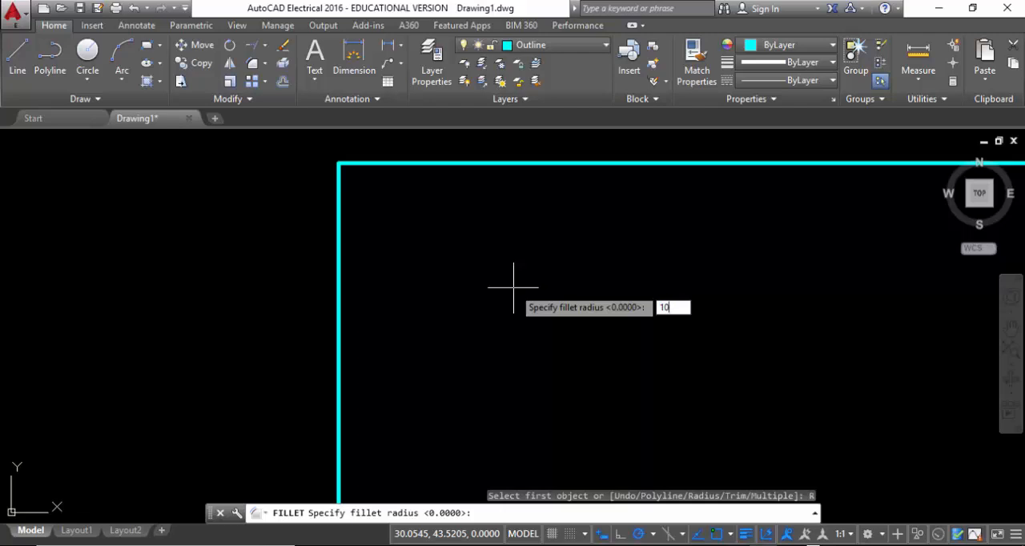
{"action": "key", "text": "Return"}
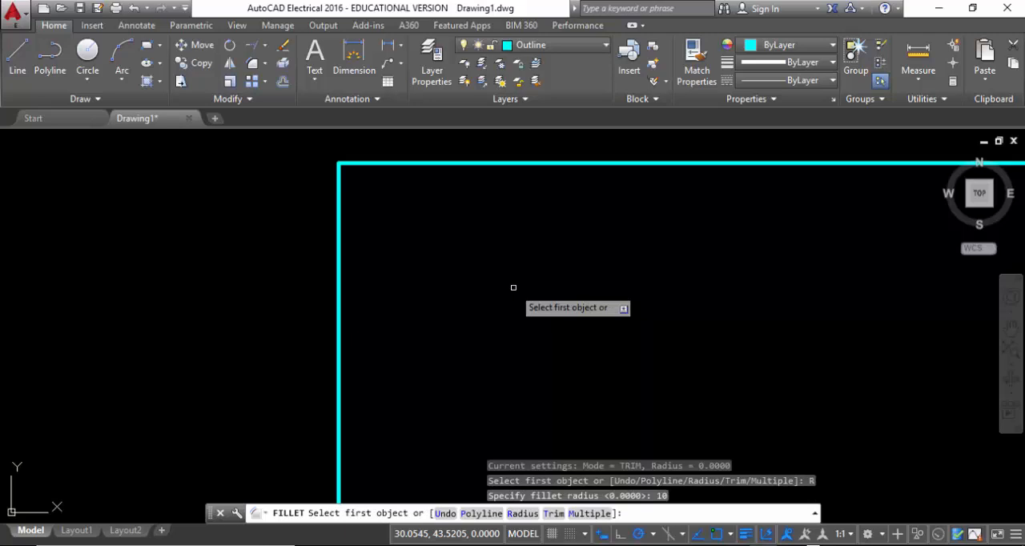
{"action": "left_click", "coordinate": [454, 165]}
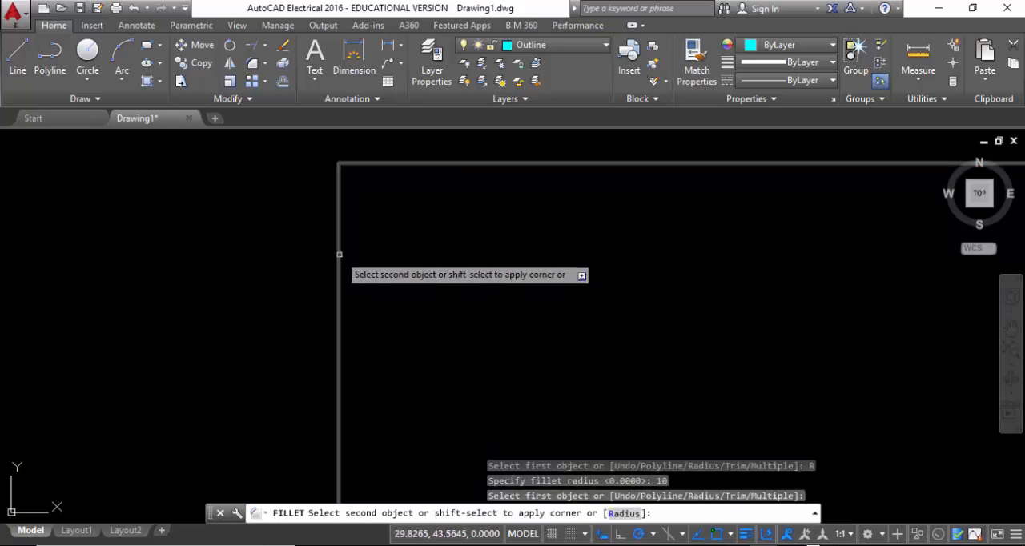
{"action": "scroll", "coordinate": [350, 267], "scroll_direction": "down", "scroll_amount": 1}
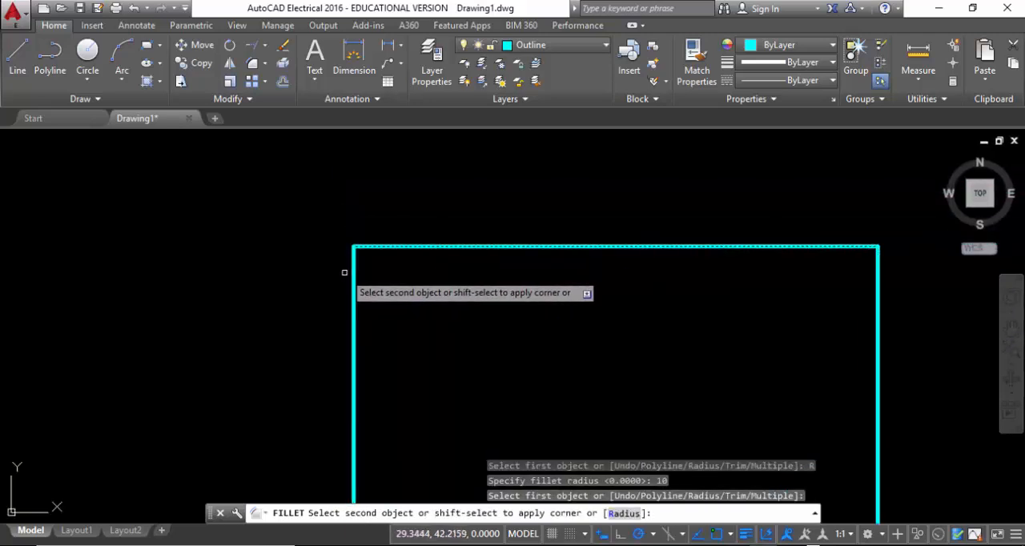
{"action": "left_click", "coordinate": [351, 270]}
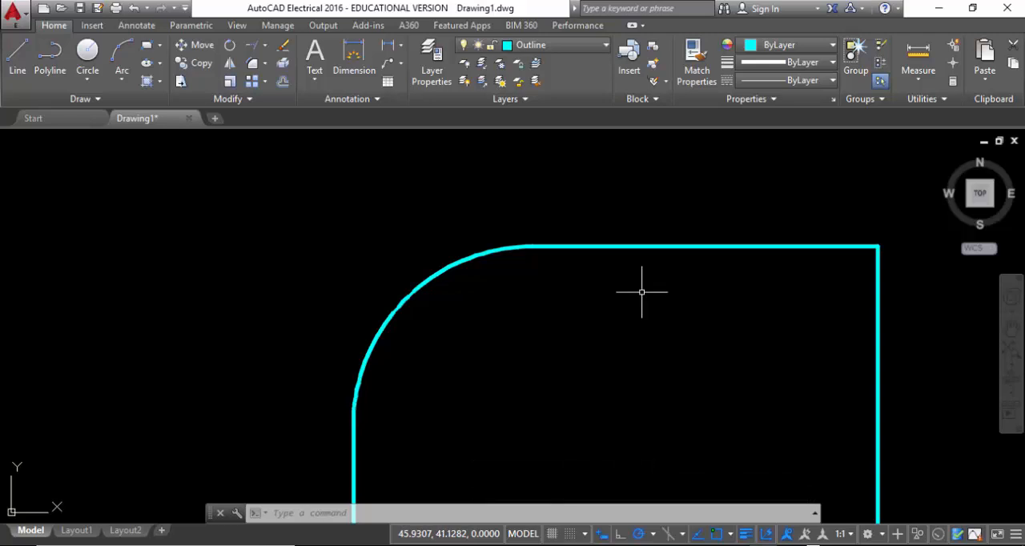
Chamfer the rectangle's upper-right corner with a first distance of 10 along the top edge and a second distance of 5 along the right edge
{"action": "left_click", "coordinate": [266, 64]}
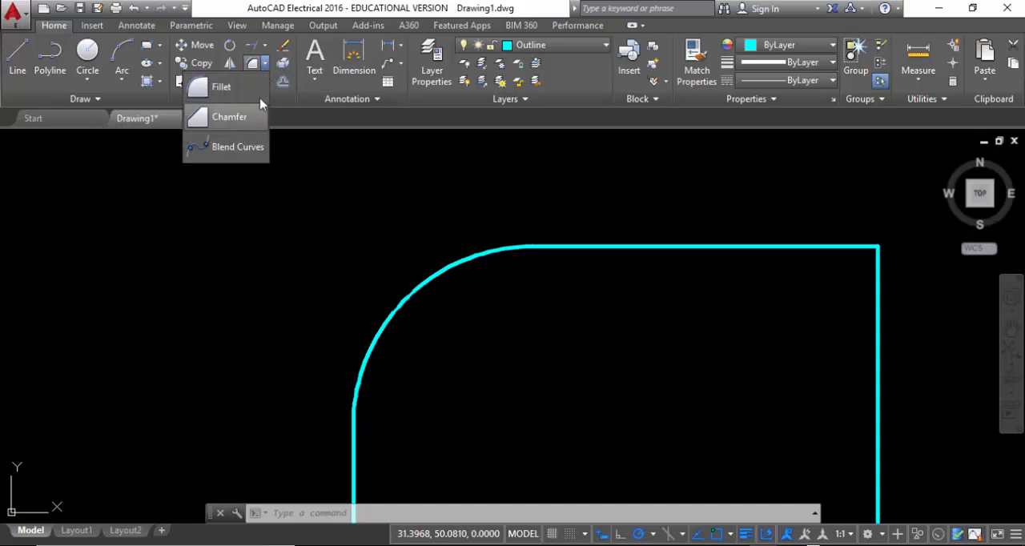
{"action": "left_click", "coordinate": [234, 119]}
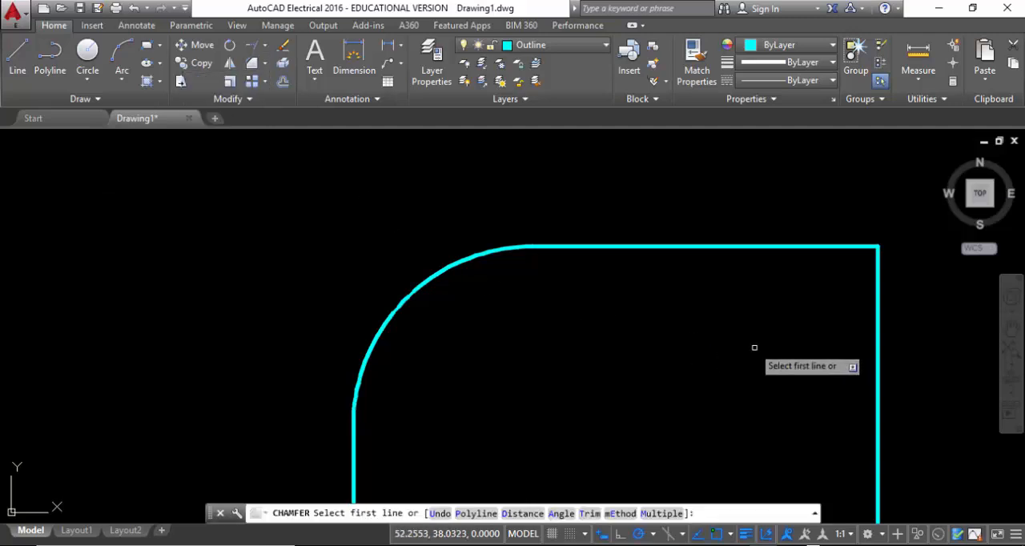
{"action": "middle_click_drag", "start_coordinate": [755, 347], "coordinate": [444, 316]}
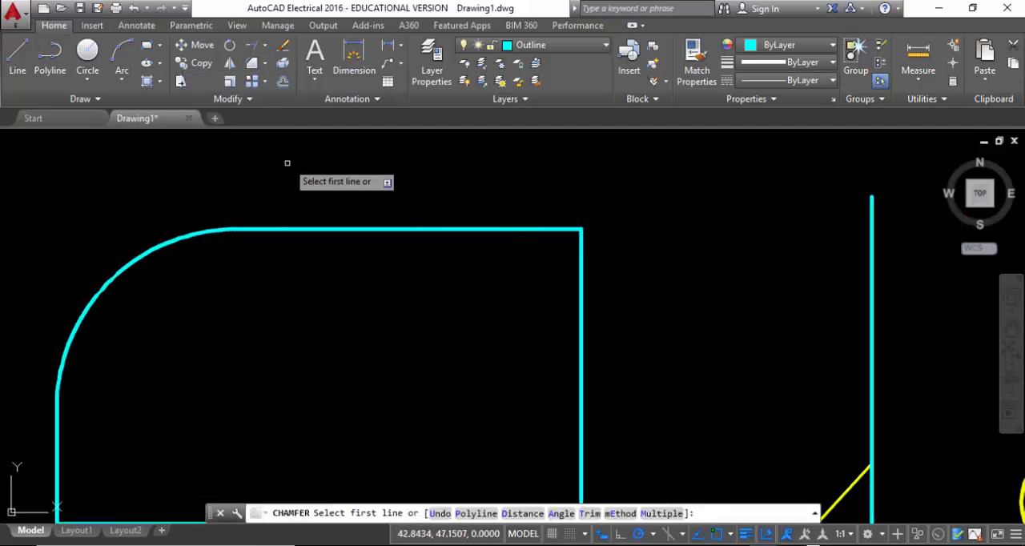
{"action": "left_click", "coordinate": [521, 514]}
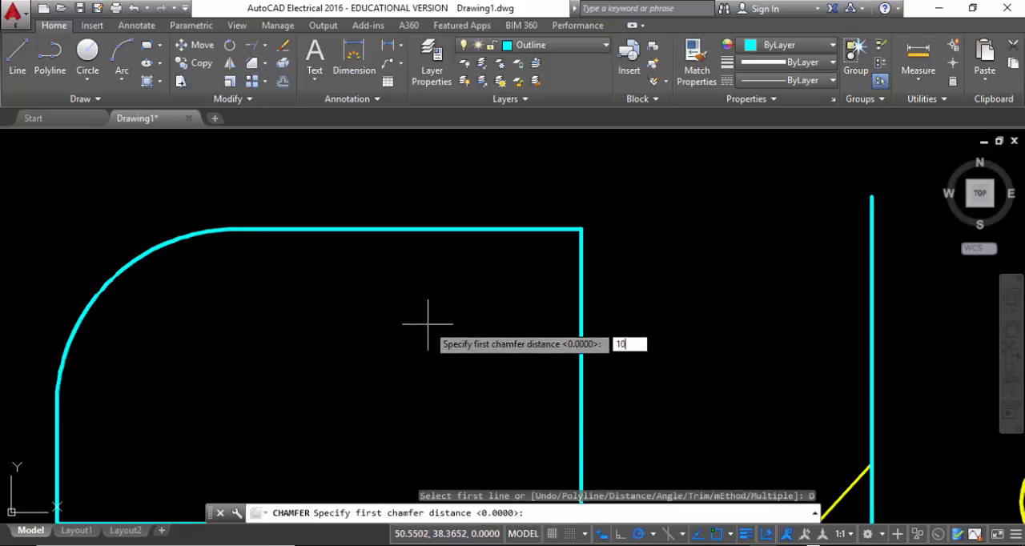
{"action": "type", "text": "10"}
{"action": "key", "text": "Return"}
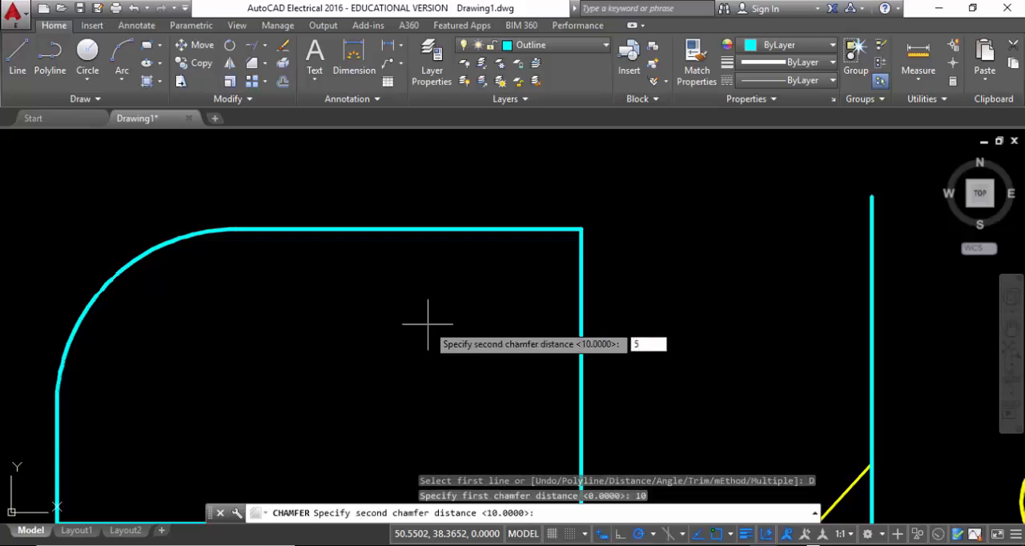
{"action": "key", "text": "Return"}
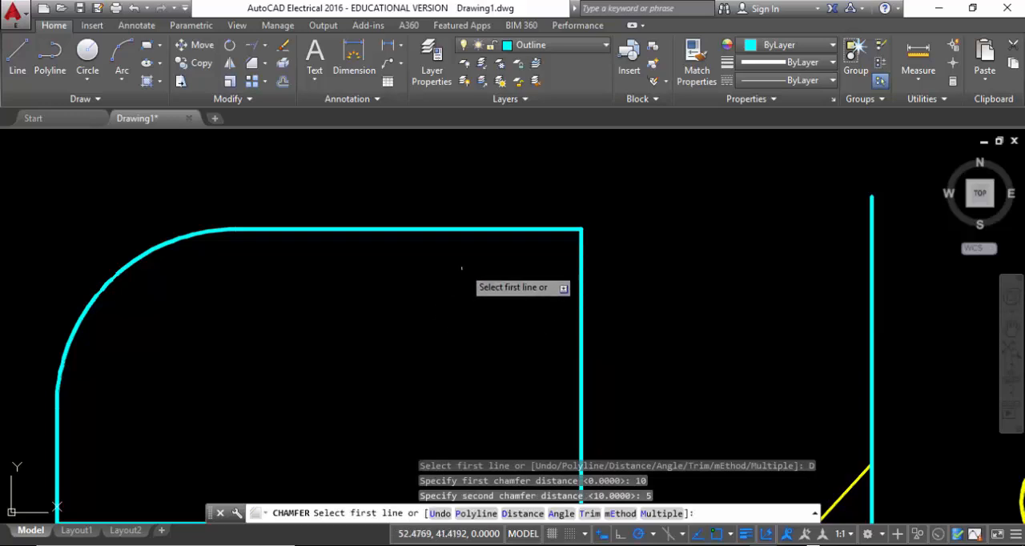
{"action": "left_click", "coordinate": [492, 230]}
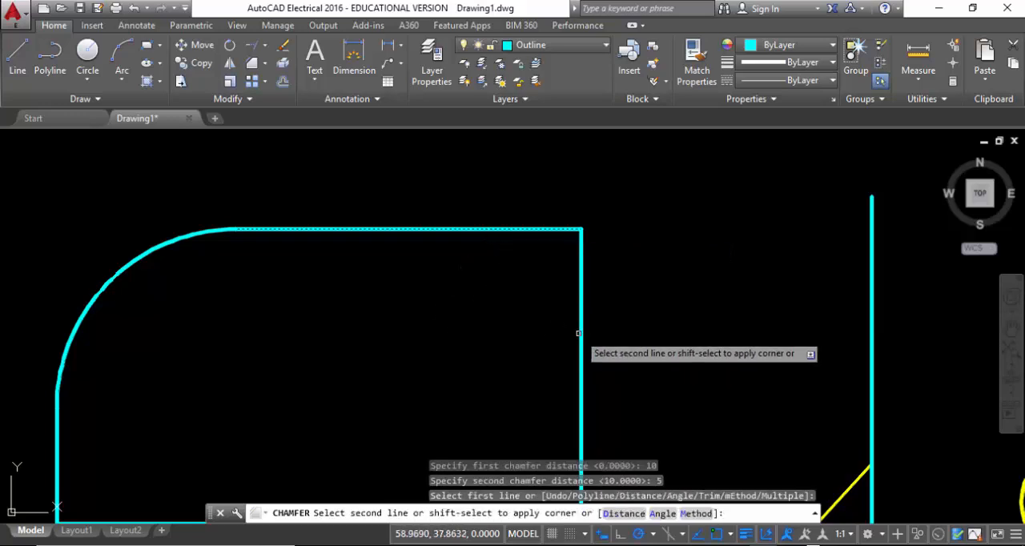
{"action": "left_click", "coordinate": [581, 337]}
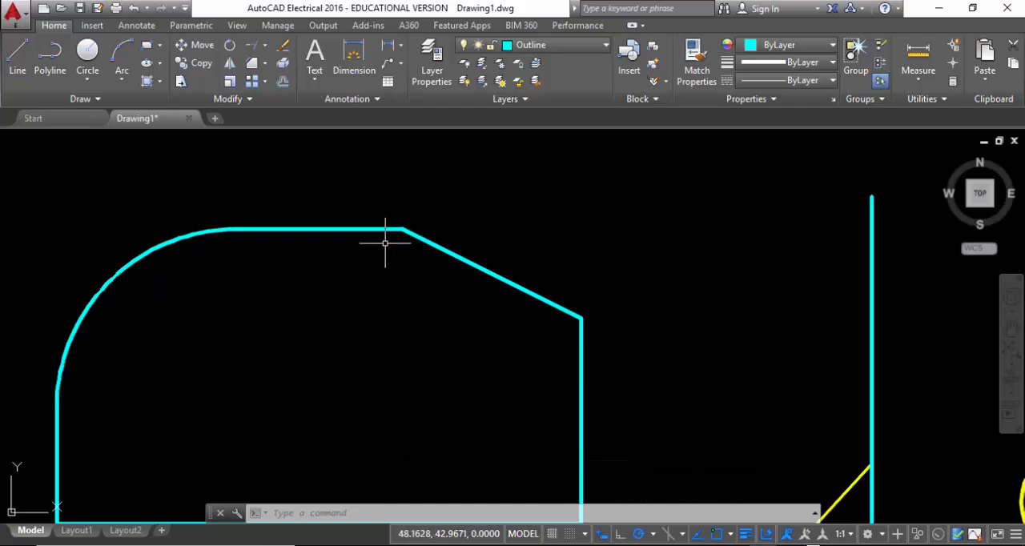
Chamfer the separate vertical line and the half-size figure's extended slanted edge into a sharp corner, with both chamfer distances set to 0
{"action": "left_click", "coordinate": [266, 64]}
{"action": "left_click", "coordinate": [232, 117]}
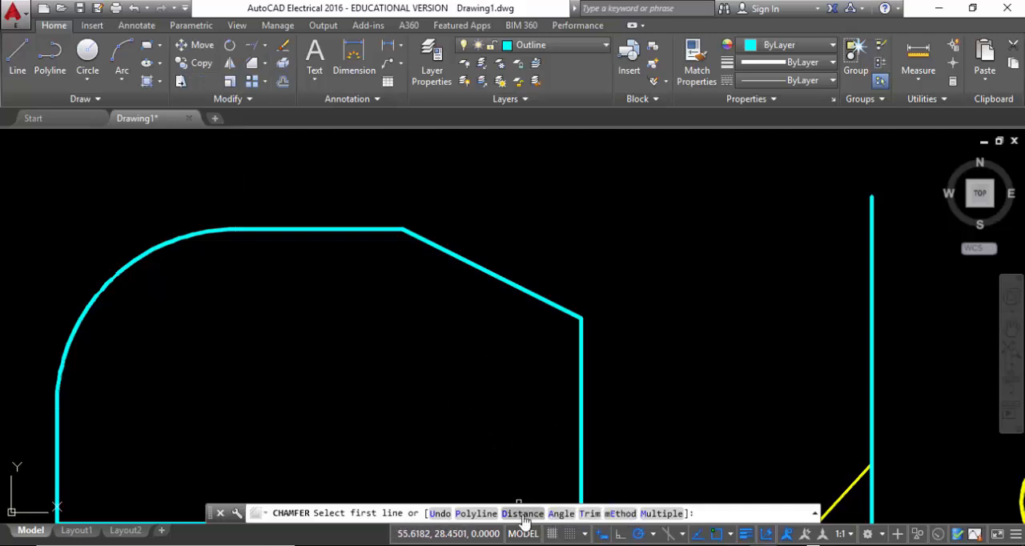
{"action": "left_click", "coordinate": [523, 514]}
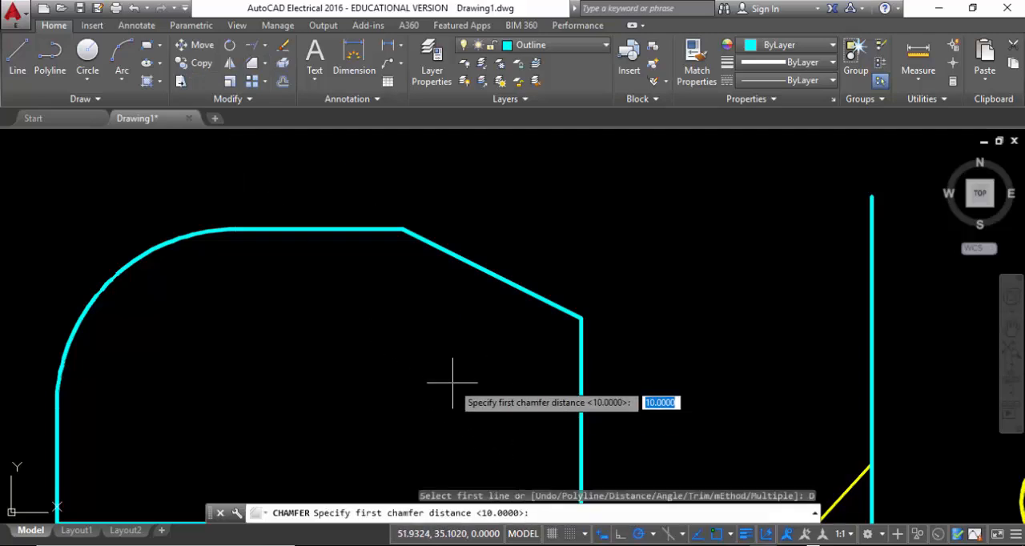
{"action": "type", "text": "0"}
{"action": "key", "text": "Return"}
{"action": "type", "text": "0"}
{"action": "key", "text": "Return"}
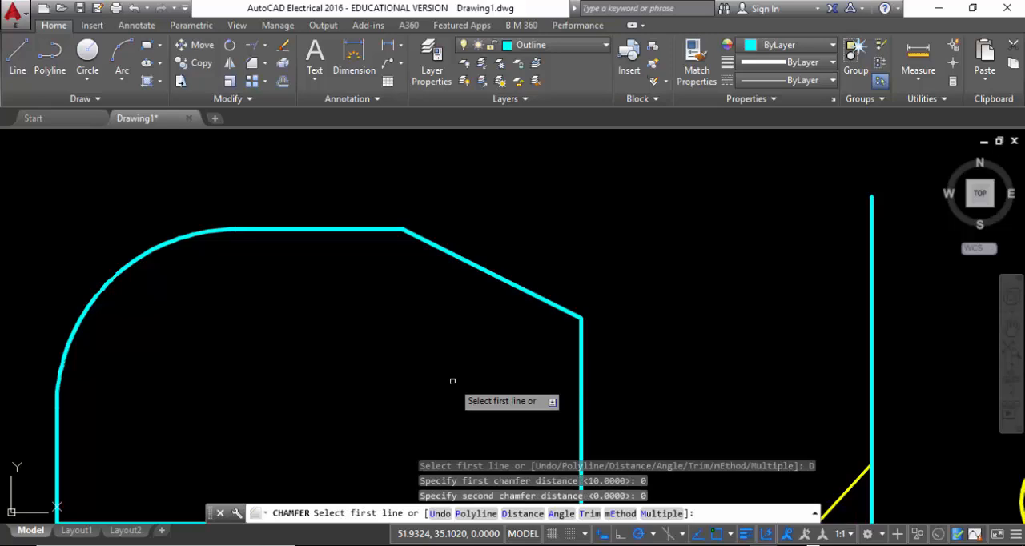
{"action": "scroll", "coordinate": [452, 381], "scroll_direction": "down", "scroll_amount": 5}
{"action": "scroll", "coordinate": [560, 357], "scroll_direction": "up", "scroll_amount": 5}
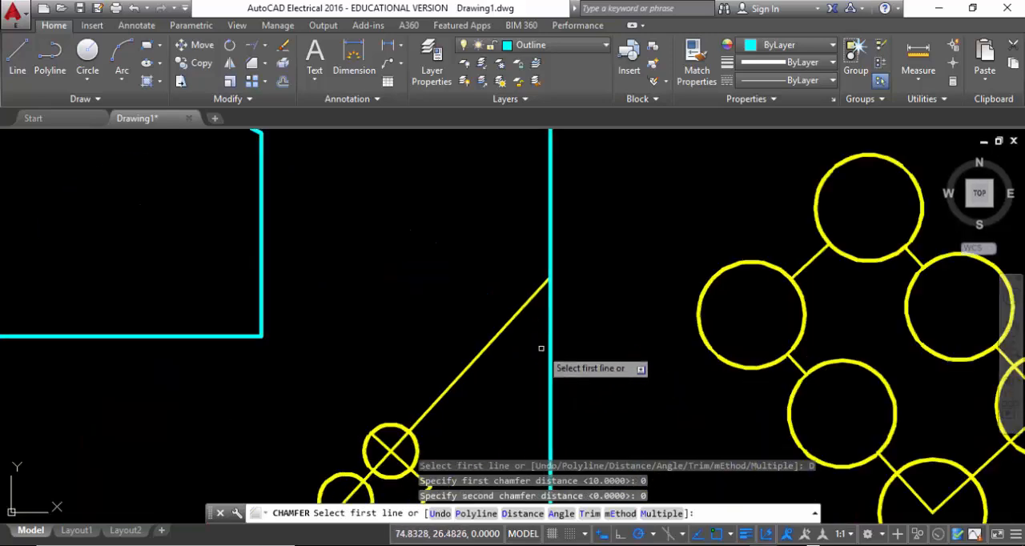
{"action": "left_click", "coordinate": [550, 350]}
{"action": "left_click", "coordinate": [508, 322]}
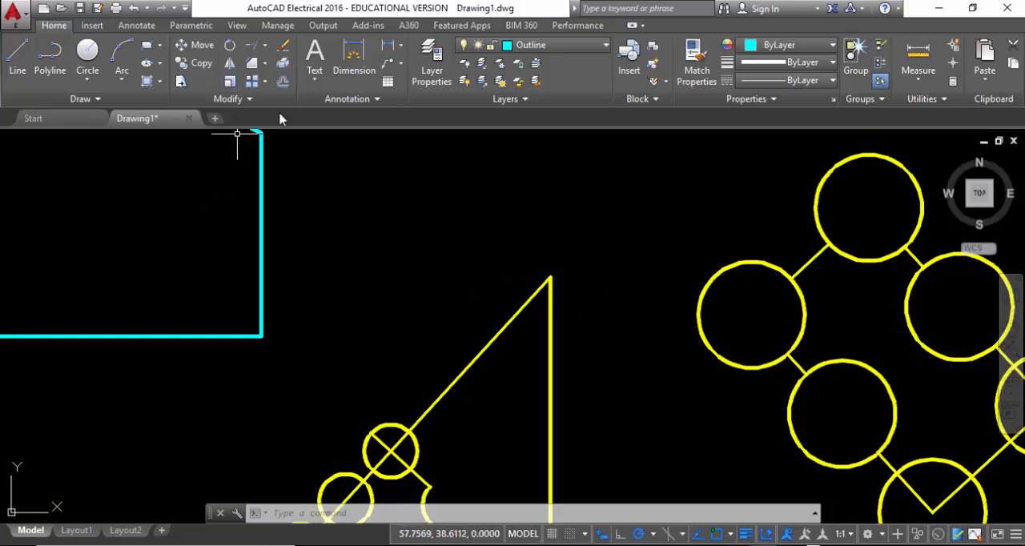
{"action": "middle_click_drag", "start_coordinate": [306, 185], "coordinate": [521, 304]}
{"action": "left_click", "coordinate": [265, 64]}
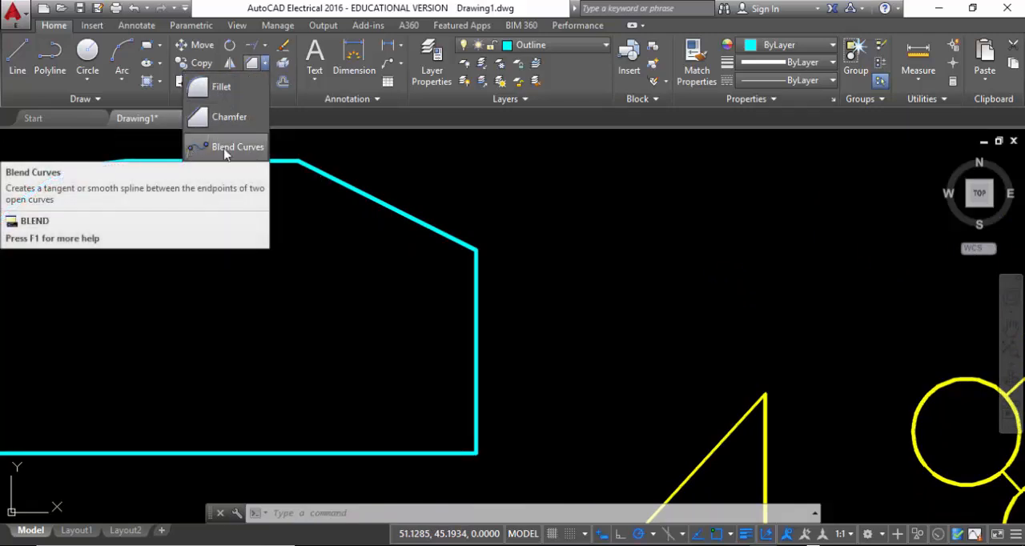
{"action": "left_click", "coordinate": [434, 148]}
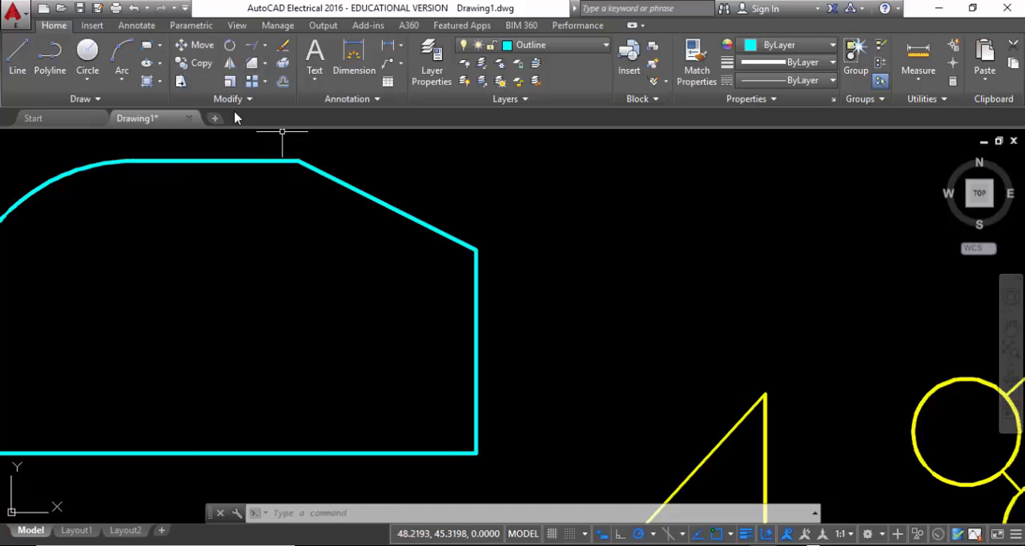
Copy the larger figure's topmost circle by its center grip into the empty area to the right of the figure
{"action": "scroll", "coordinate": [339, 231], "scroll_direction": "down", "scroll_amount": 6}
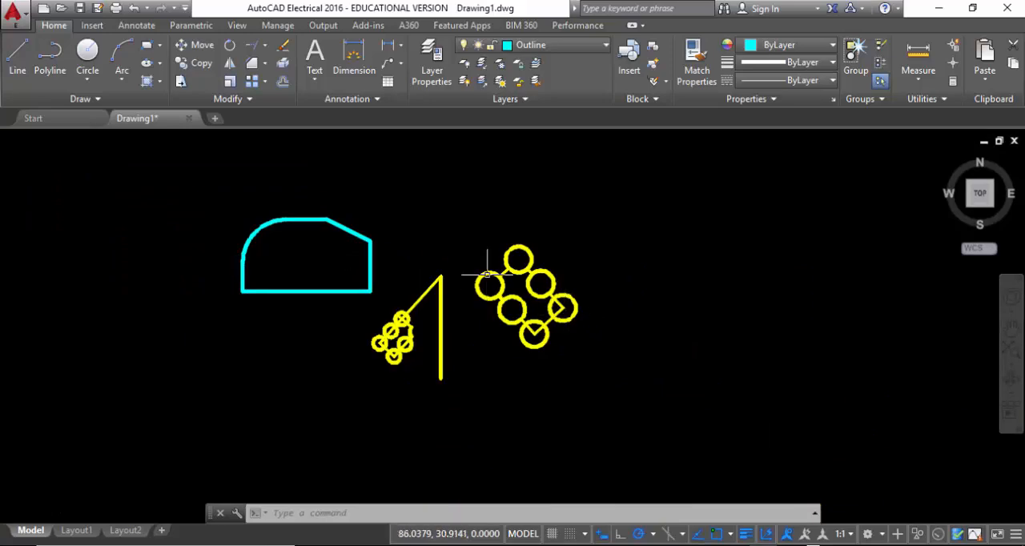
{"action": "scroll", "coordinate": [517, 277], "scroll_direction": "up", "scroll_amount": 4}
{"action": "middle_click_drag", "start_coordinate": [517, 277], "coordinate": [410, 277]}
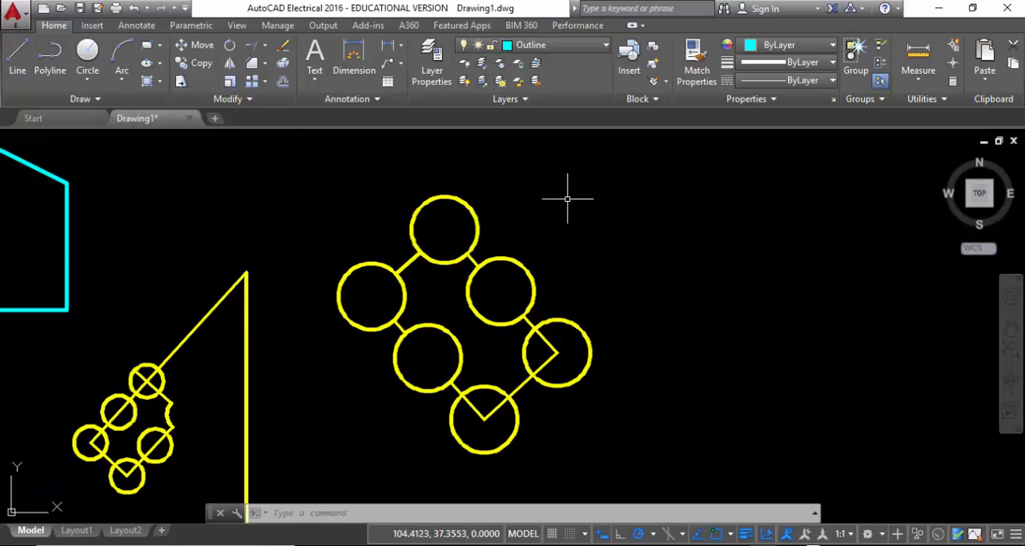
{"action": "left_click", "coordinate": [433, 258]}
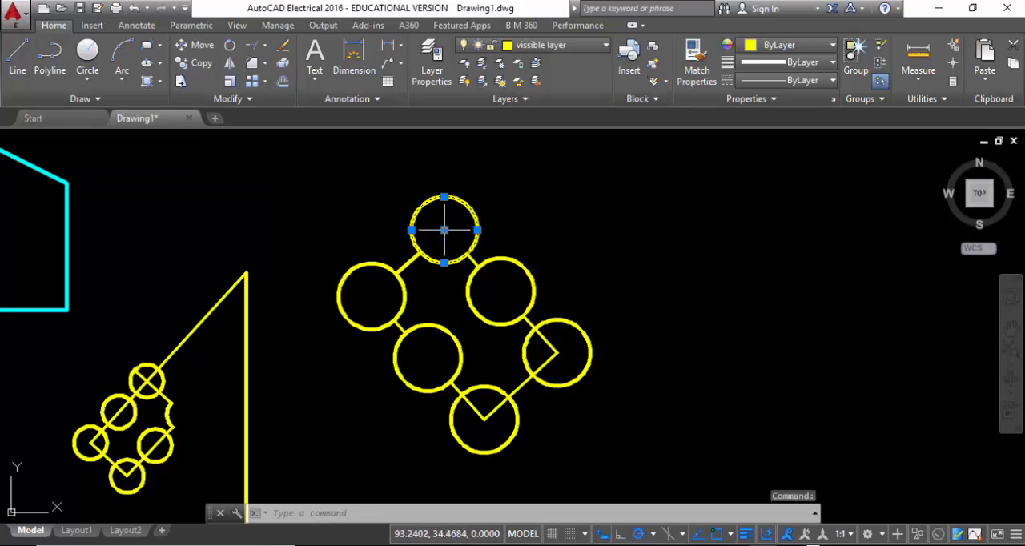
{"action": "left_click", "coordinate": [445, 230]}
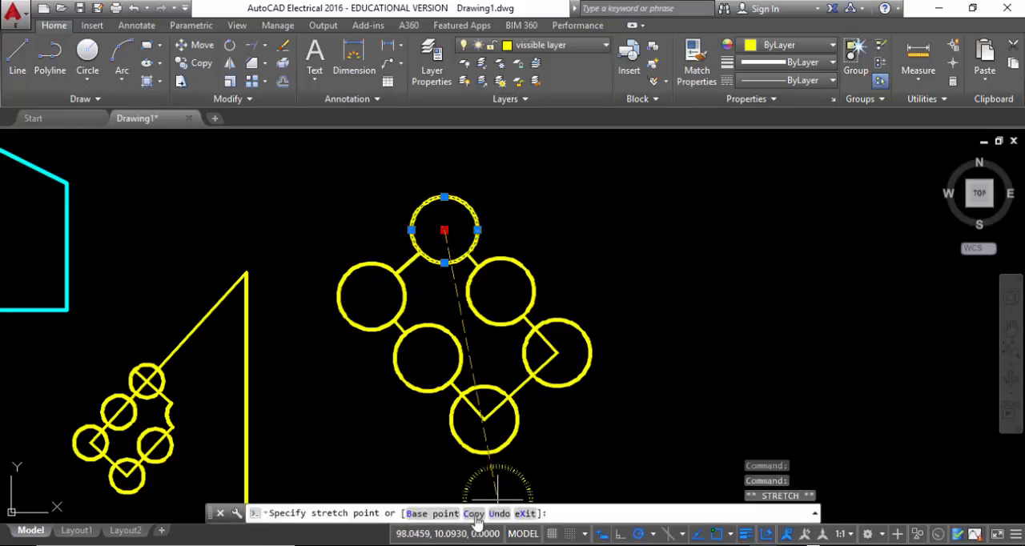
{"action": "type", "text": "c"}
{"action": "key", "text": "Return"}
{"action": "mouse_move", "coordinate": [801, 222]}
{"action": "middle_mouse_down"}
{"action": "mouse_move", "coordinate": [806, 248]}
{"action": "mouse_move", "coordinate": [421, 275]}
{"action": "middle_mouse_up"}
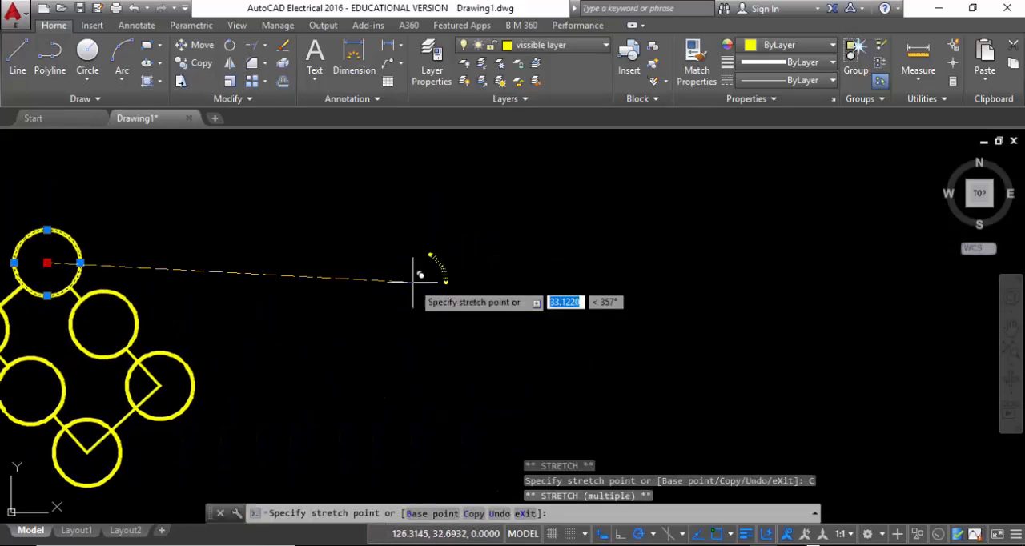
{"action": "left_click", "coordinate": [463, 263]}
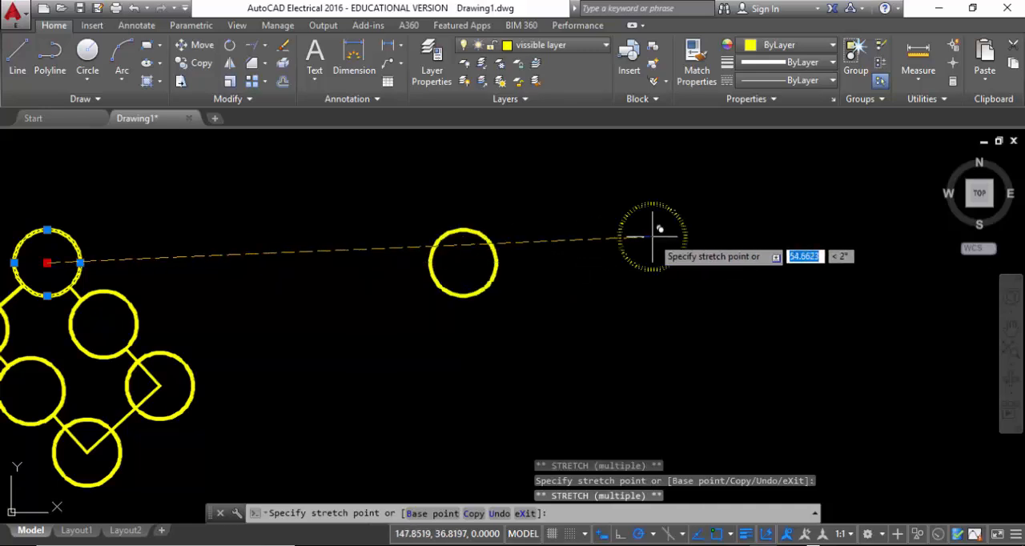
{"action": "key", "text": "Escape"}
Try a rectangular array of the larger figure's topmost circle with 4 columns and 3 rows, and undo it
{"action": "middle_click_drag", "start_coordinate": [595, 280], "coordinate": [456, 360]}
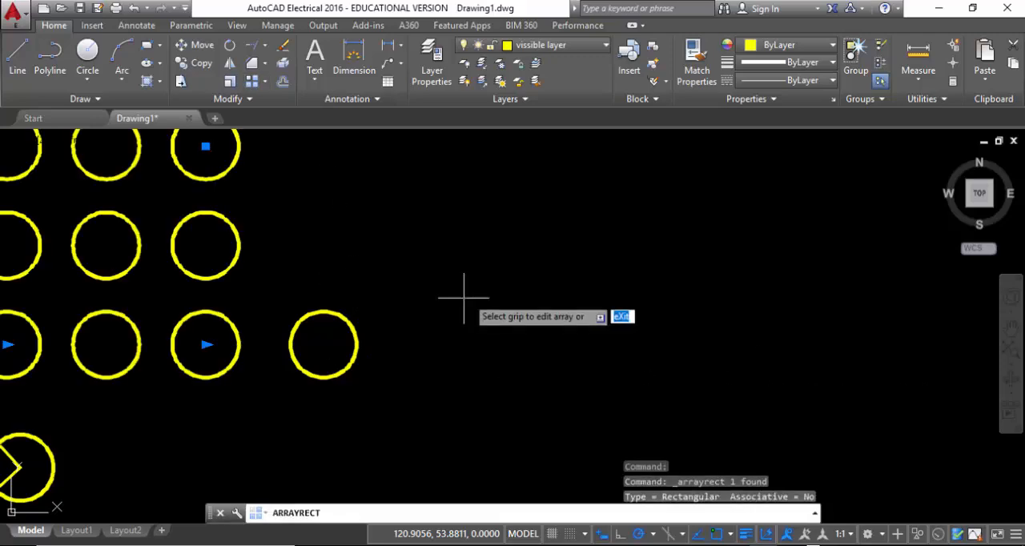
{"action": "scroll", "coordinate": [457, 302], "scroll_direction": "down", "scroll_amount": 3}
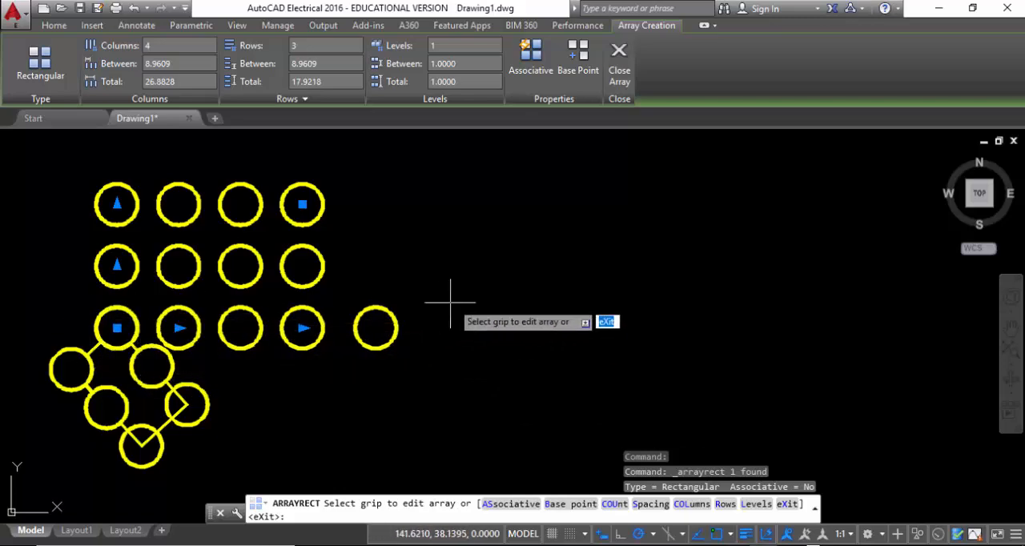
{"action": "key", "text": "Escape"}
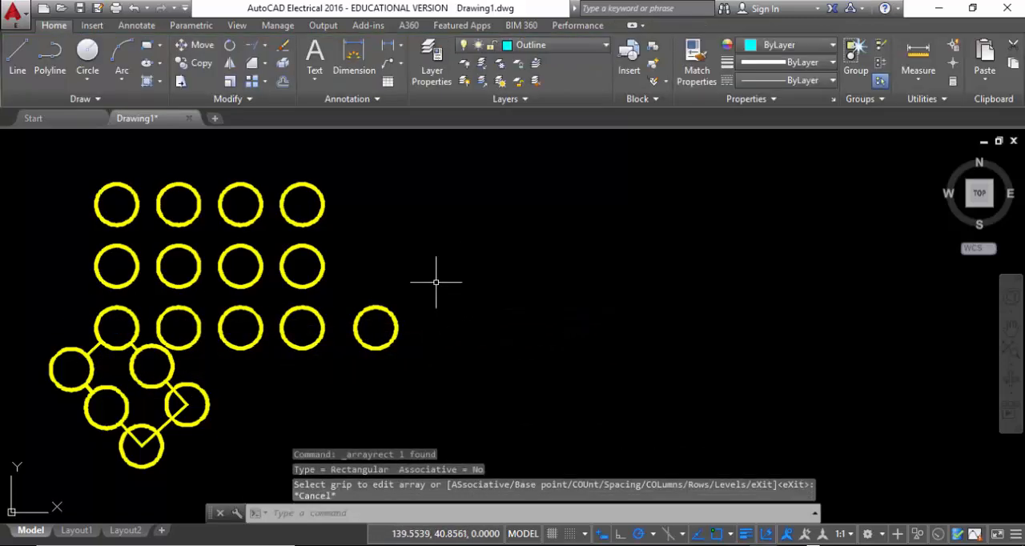
{"action": "key", "text": "ctrl+z"}
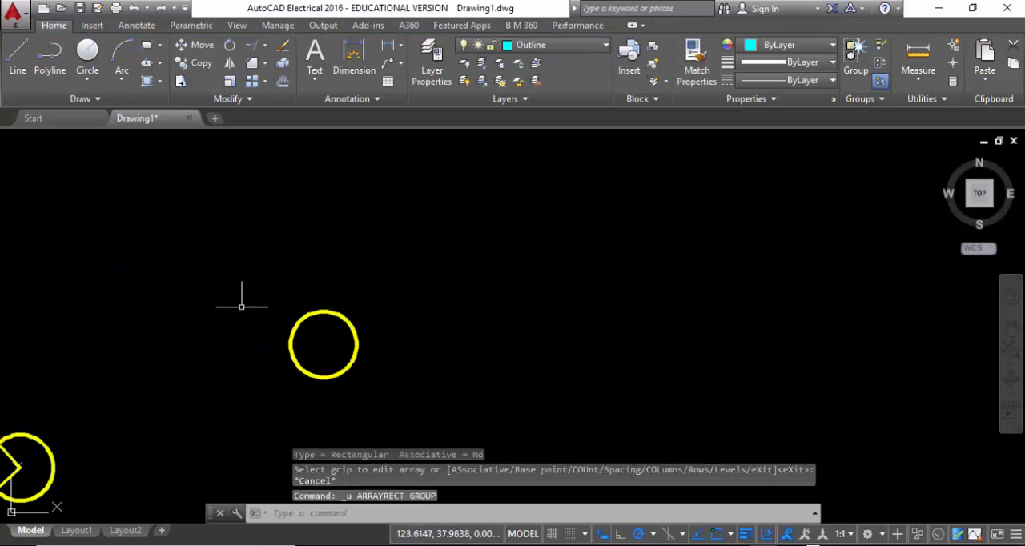
Start a rectangular array of the copied single circle with 6 columns spaced 10 apart
{"action": "mouse_move", "coordinate": [169, 313]}
{"action": "middle_mouse_down"}
{"action": "mouse_move", "coordinate": [401, 314]}
{"action": "mouse_move", "coordinate": [598, 273]}
{"action": "mouse_move", "coordinate": [178, 311]}
{"action": "middle_mouse_up"}
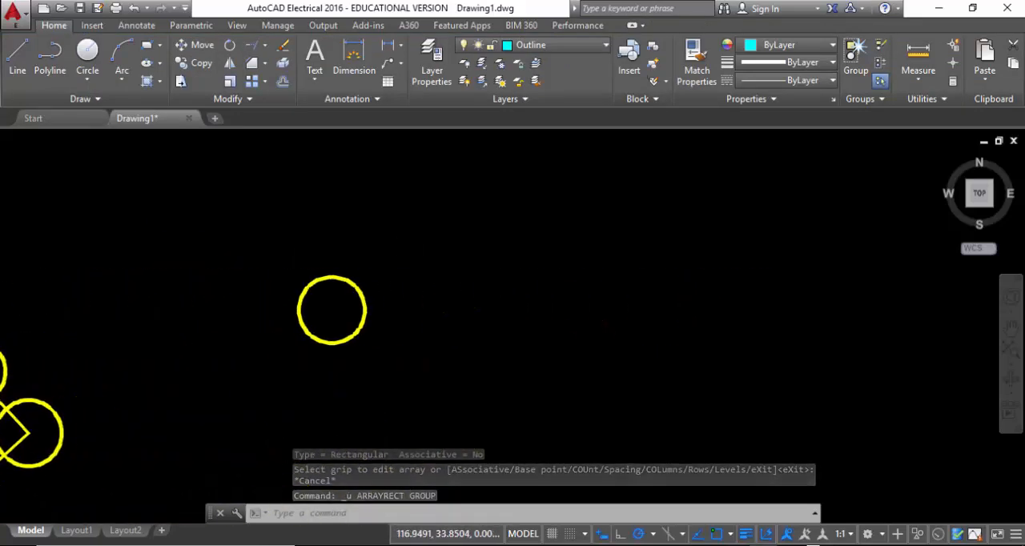
{"action": "left_click", "coordinate": [231, 83]}
{"action": "left_click", "coordinate": [354, 282]}
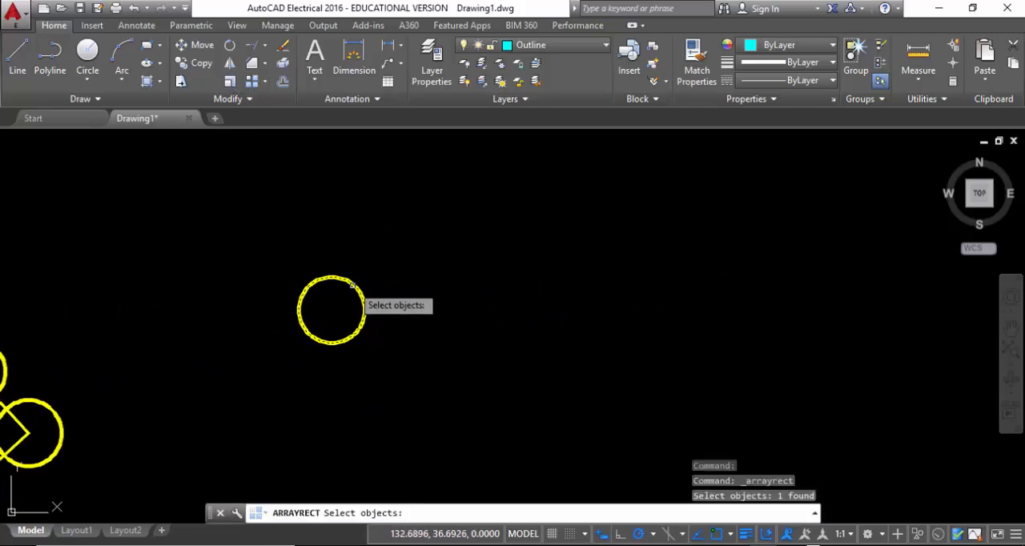
{"action": "key", "text": "Return"}
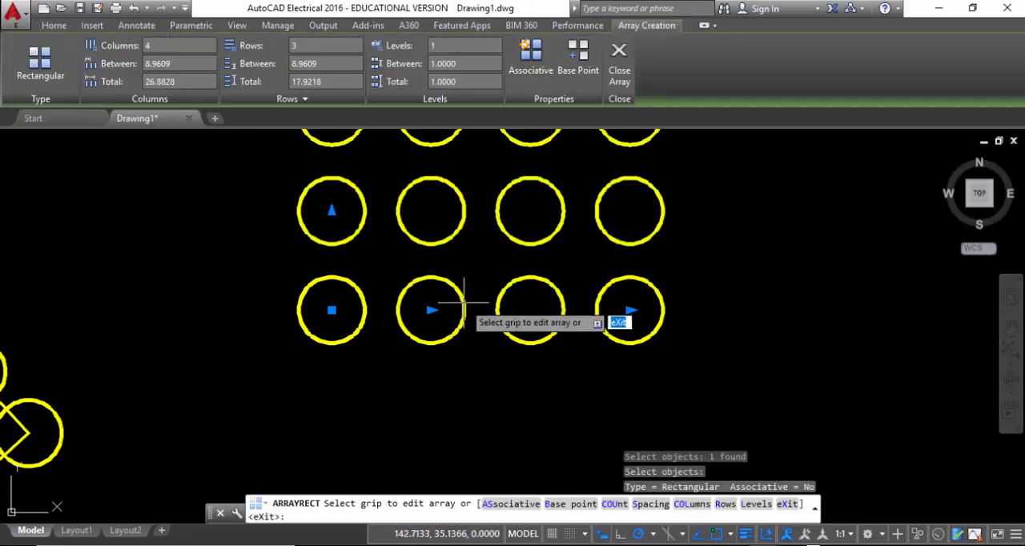
{"action": "middle_click_drag", "start_coordinate": [470, 286], "coordinate": [421, 385]}
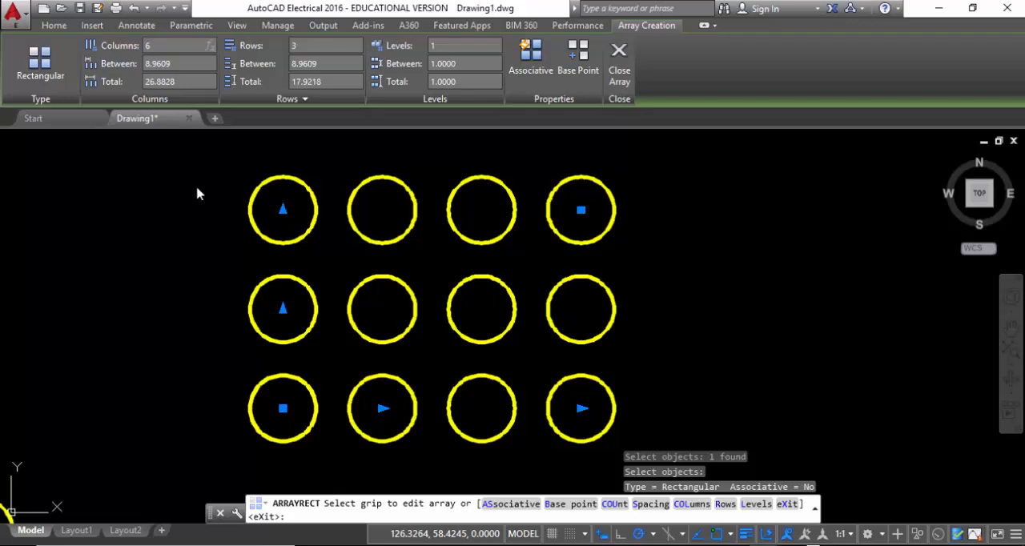
{"action": "key", "text": "Return"}
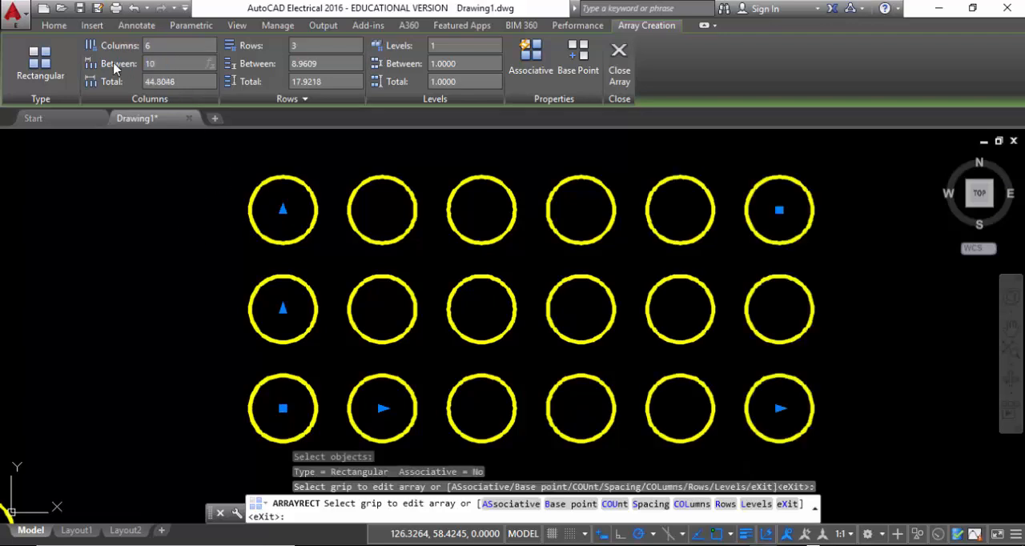
{"action": "type", "text": "10"}
{"action": "key", "text": "Return"}
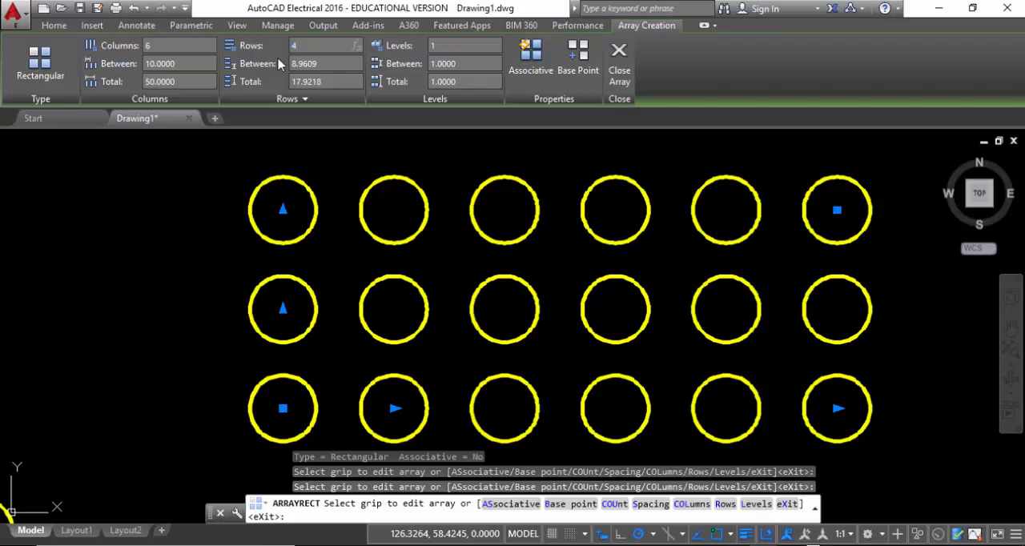
Set the circle array to 4 rows spaced 10 apart and finish the array
{"action": "left_click_drag", "start_coordinate": [320, 62], "coordinate": [297, 62]}
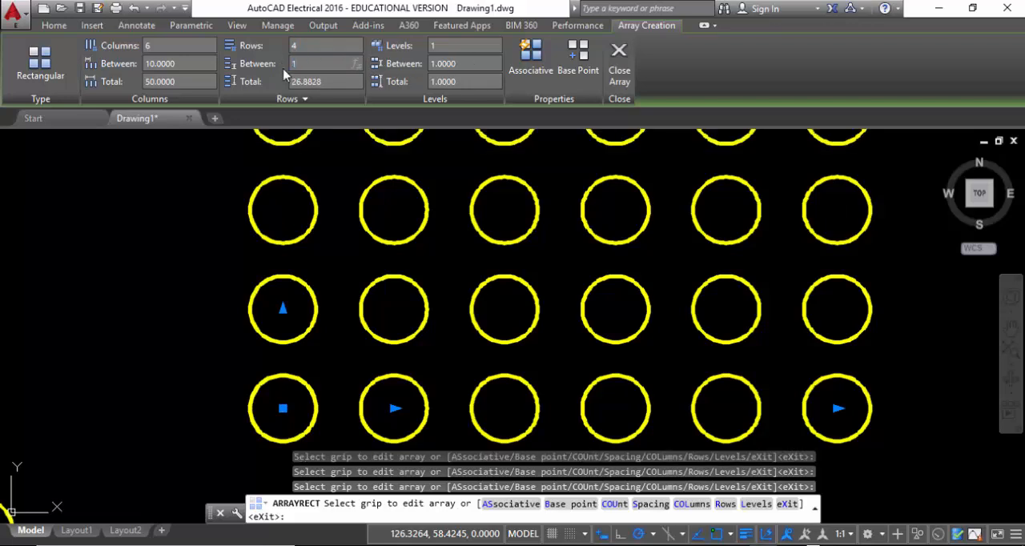
{"action": "key", "text": "Return"}
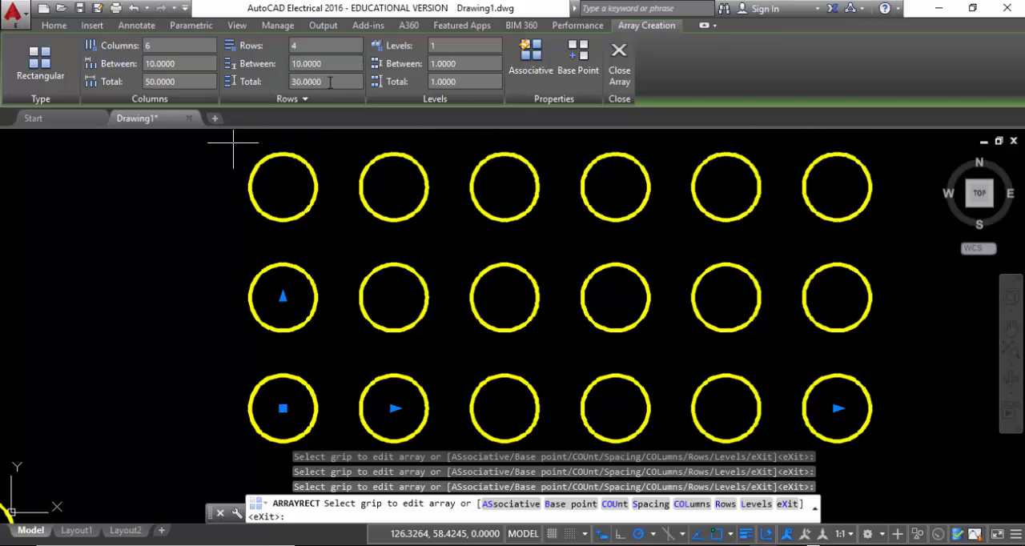
{"action": "scroll", "coordinate": [435, 284], "scroll_direction": "up", "scroll_amount": 2}
{"action": "scroll", "coordinate": [424, 282], "scroll_direction": "down", "scroll_amount": 3}
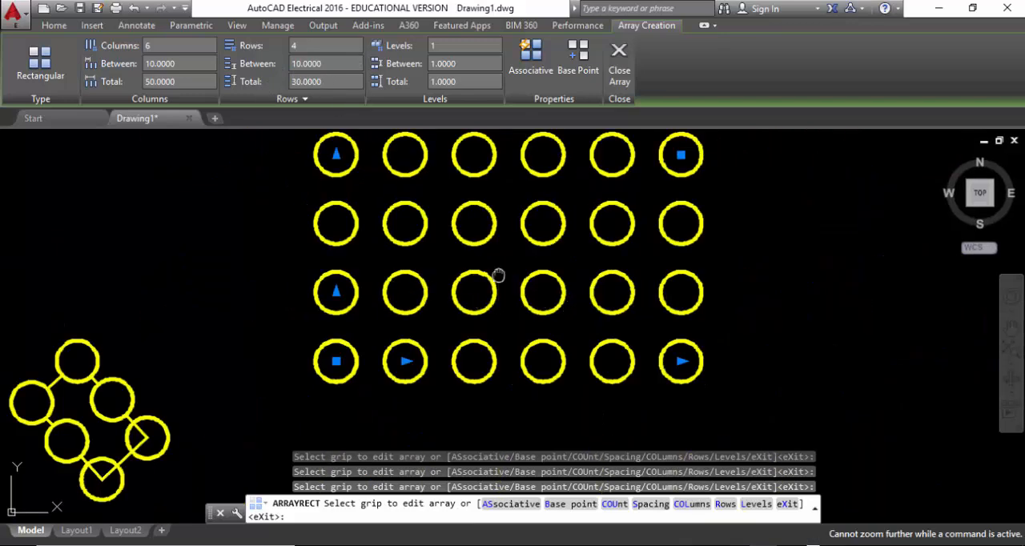
{"action": "mouse_move", "coordinate": [497, 275]}
{"action": "middle_mouse_down"}
{"action": "mouse_move", "coordinate": [400, 305]}
{"action": "mouse_move", "coordinate": [366, 300]}
{"action": "middle_mouse_up"}
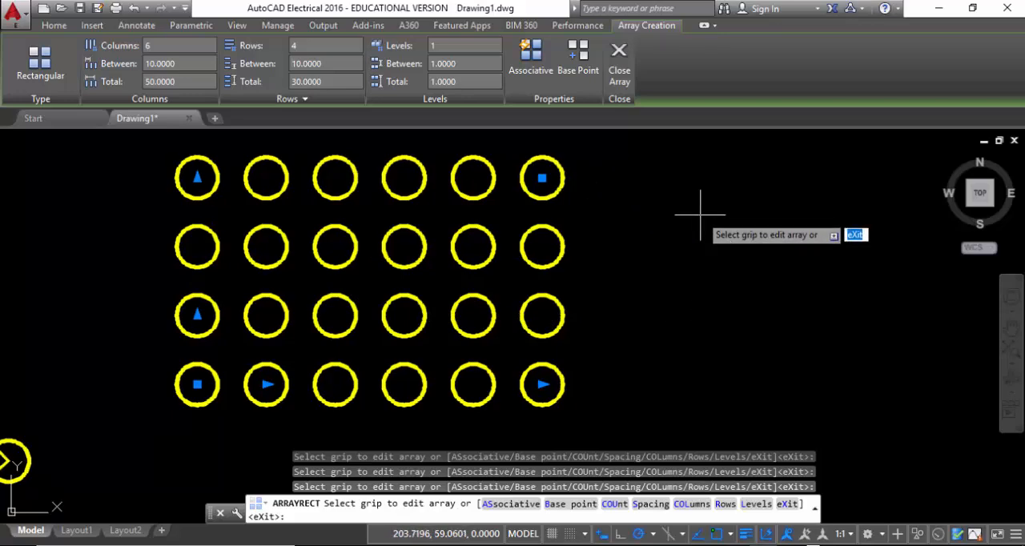
{"action": "key", "text": "Return"}
Select three circles in the array's top row one by one, and undo the rectangular array
{"action": "left_click", "coordinate": [562, 178]}
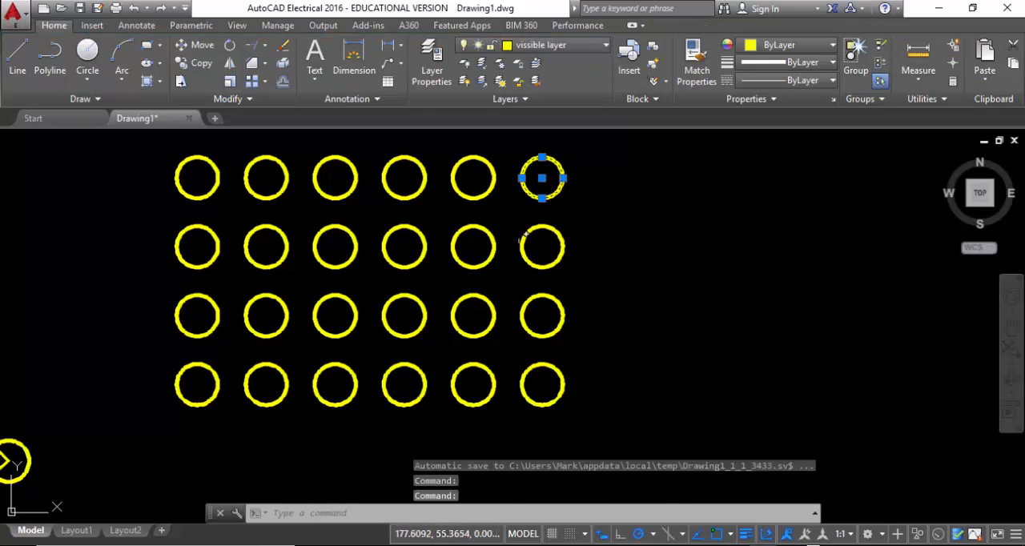
{"action": "left_click", "coordinate": [472, 200]}
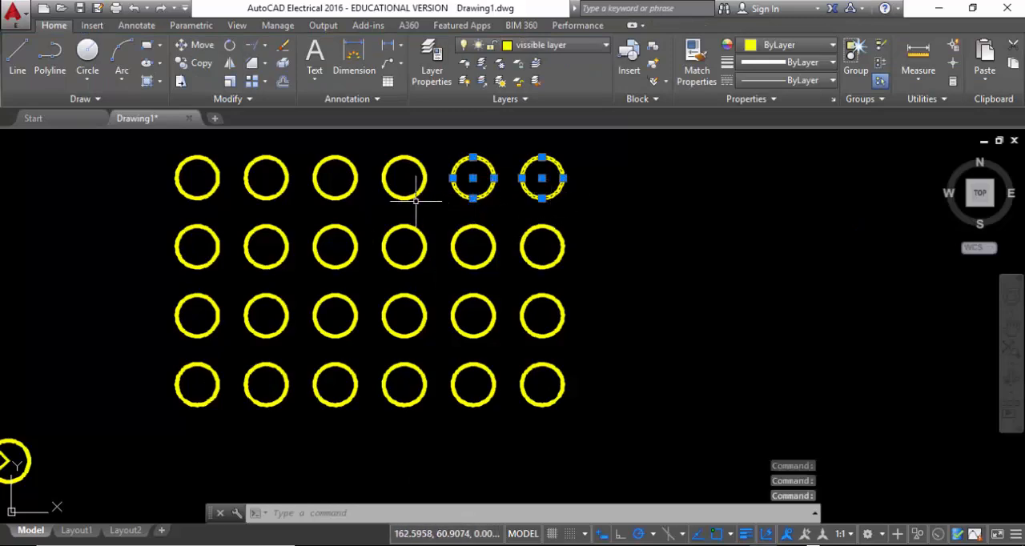
{"action": "left_click", "coordinate": [409, 198]}
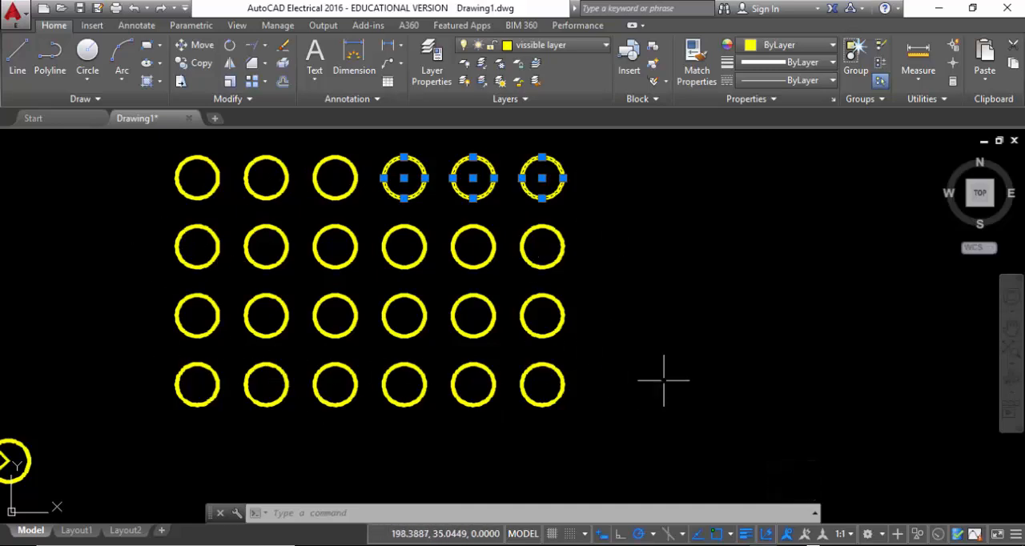
{"action": "key", "text": "ctrl+z"}
Create an associative rectangular array of the single circle with 4 columns and 3 rows, both spaced 10 apart
{"action": "left_click", "coordinate": [376, 384]}
{"action": "left_click", "coordinate": [298, 281]}
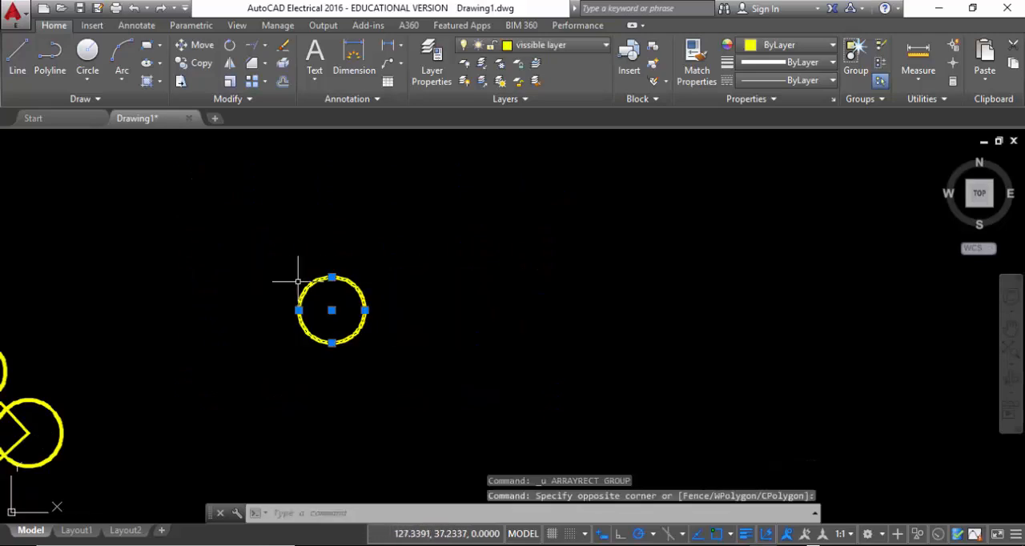
{"action": "left_click", "coordinate": [251, 80]}
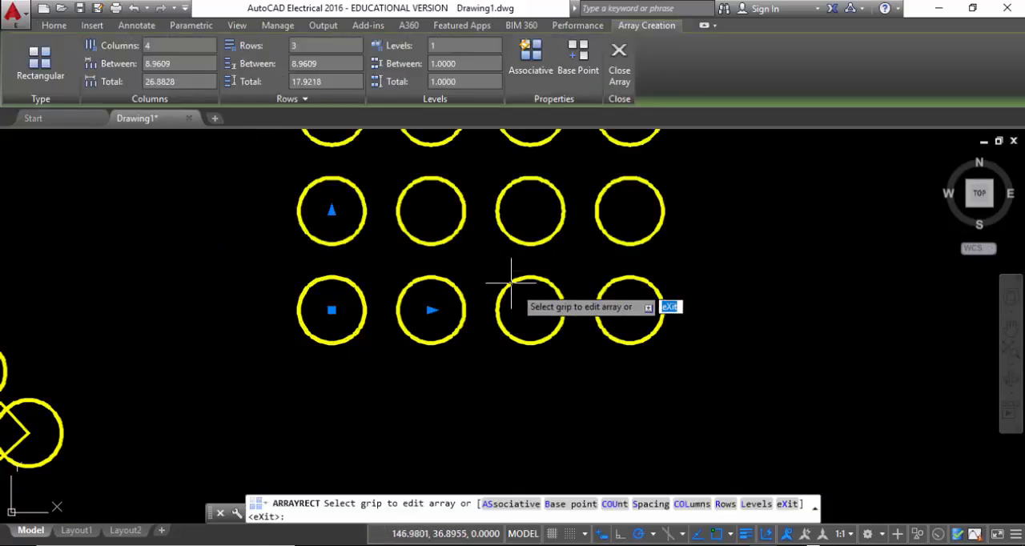
{"action": "left_click", "coordinate": [537, 73]}
{"action": "middle_click_drag", "start_coordinate": [727, 206], "coordinate": [759, 307]}
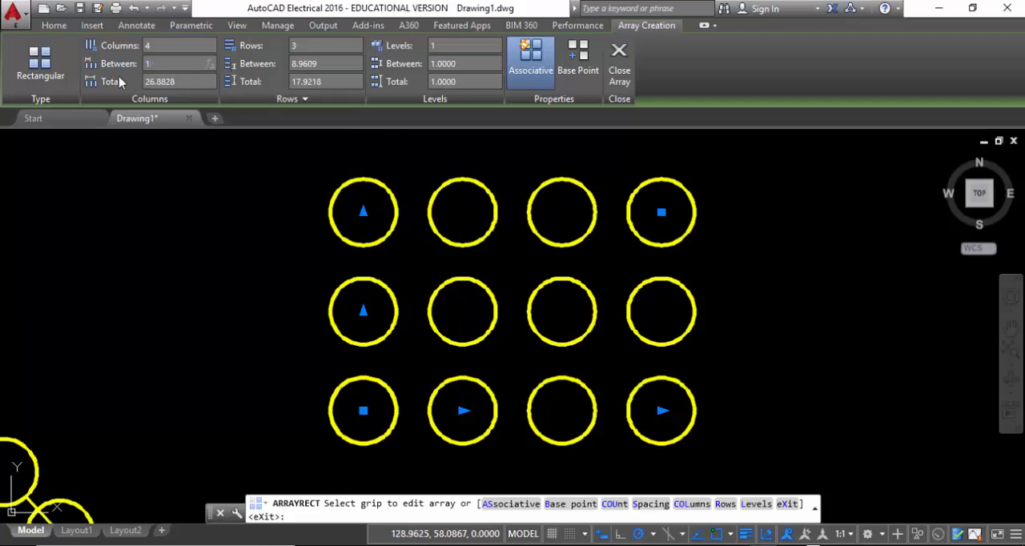
{"action": "key", "text": "Return"}
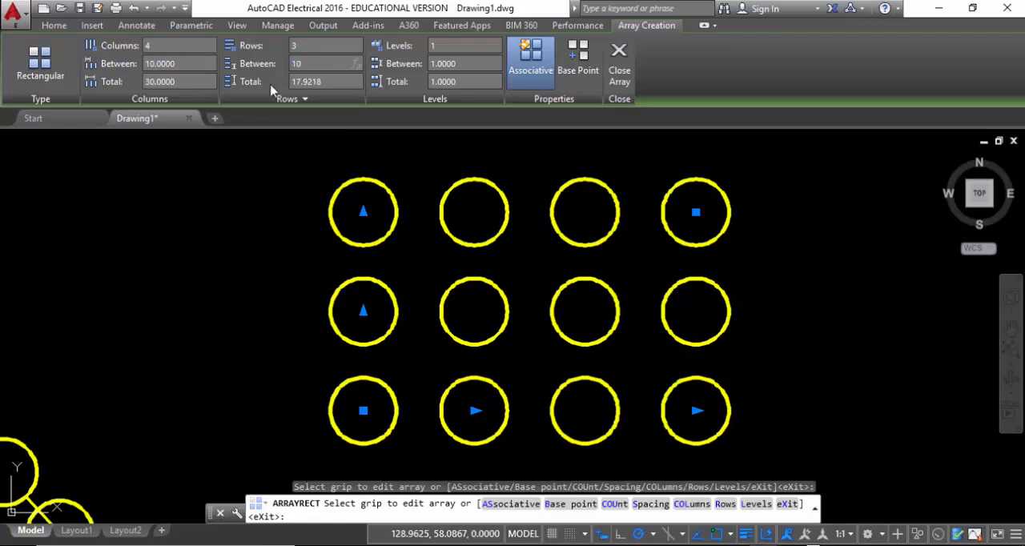
{"action": "key", "text": "Return"}
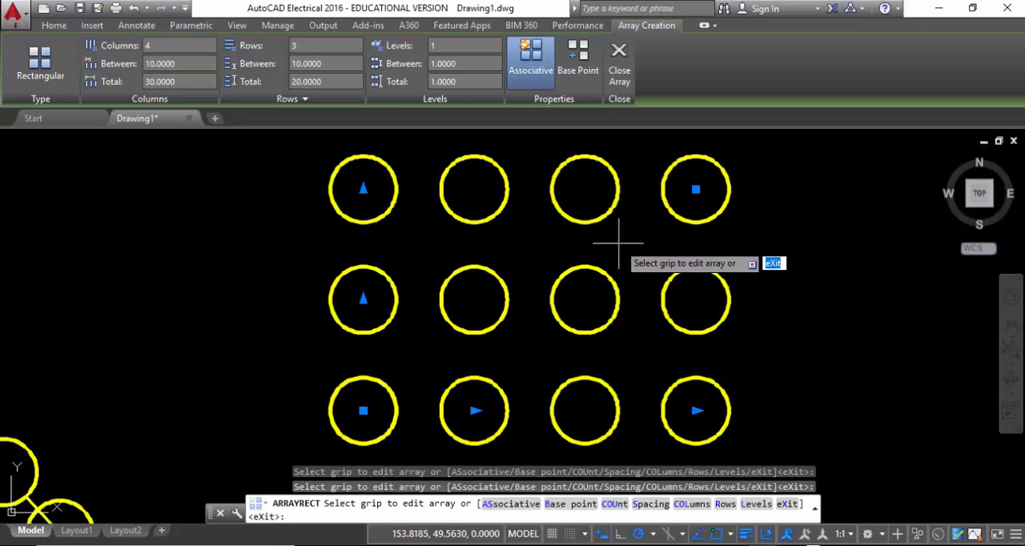
{"action": "key", "text": "Escape"}
Select the associative circle array to examine how it is picked and which array settings it offers, and clear the selection
{"action": "left_click", "coordinate": [697, 227]}
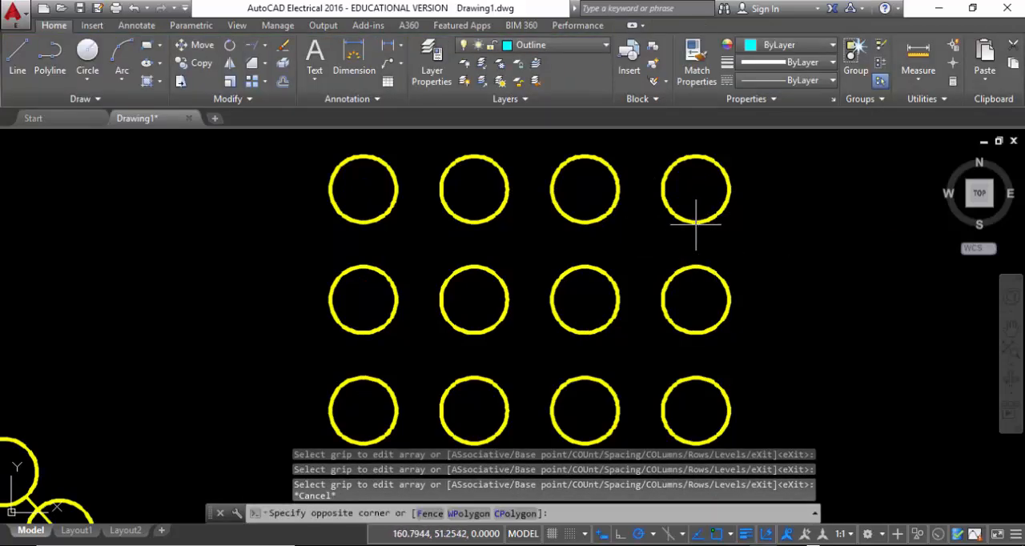
{"action": "left_click", "coordinate": [647, 187]}
{"action": "middle_click_drag", "start_coordinate": [449, 336], "coordinate": [259, 323]}
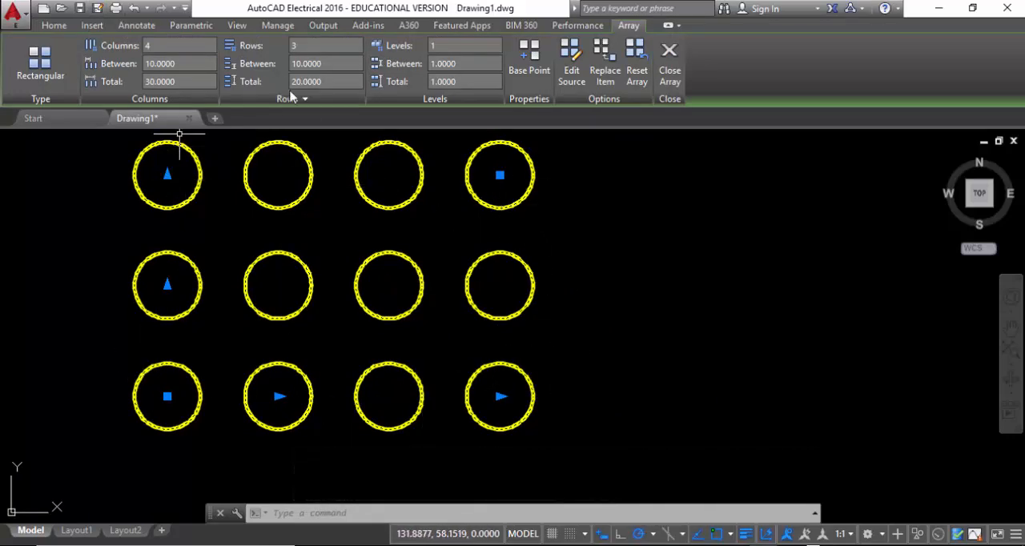
{"action": "left_click", "coordinate": [668, 214]}
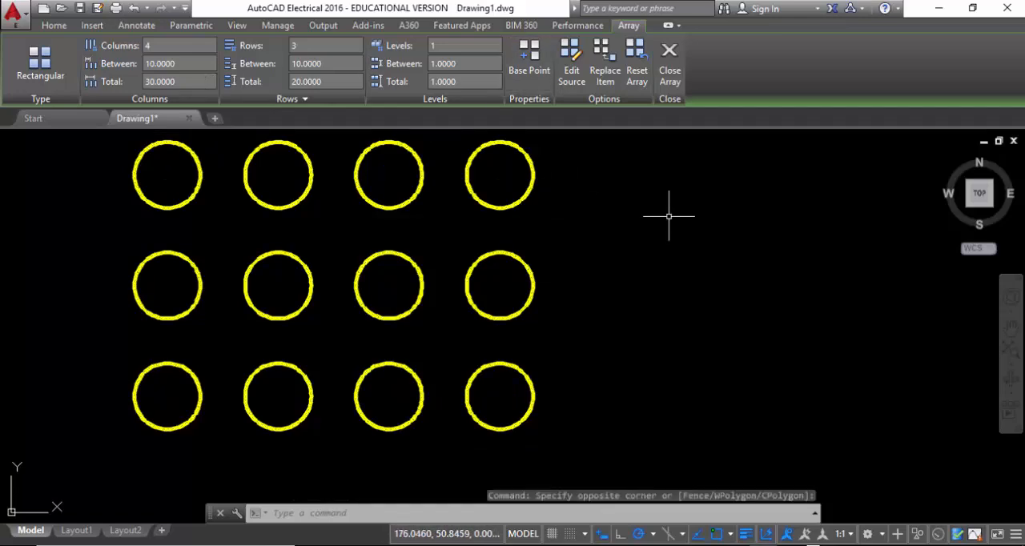
{"action": "key", "text": "Escape"}
{"action": "middle_click_drag", "start_coordinate": [607, 231], "coordinate": [663, 265]}
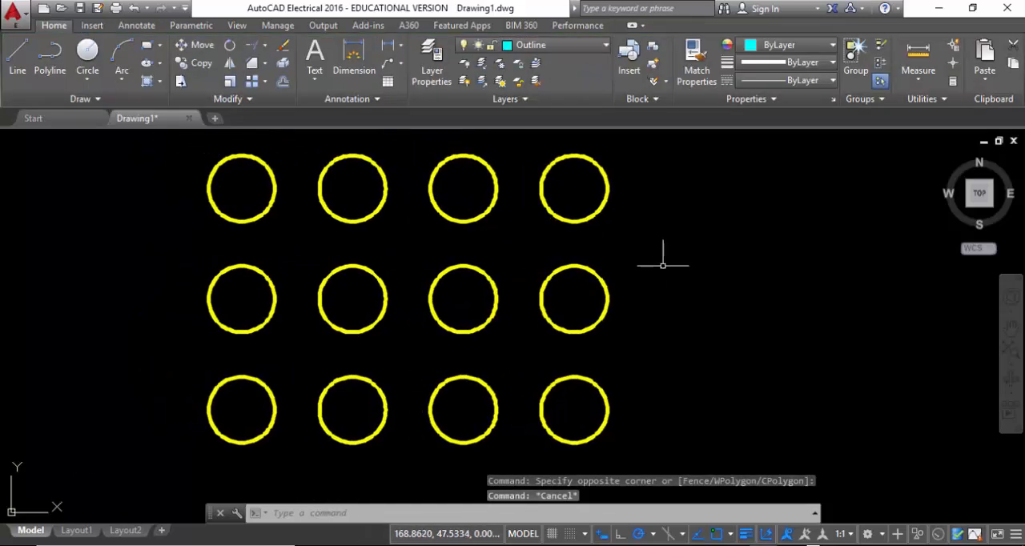
{"action": "left_click", "coordinate": [573, 223]}
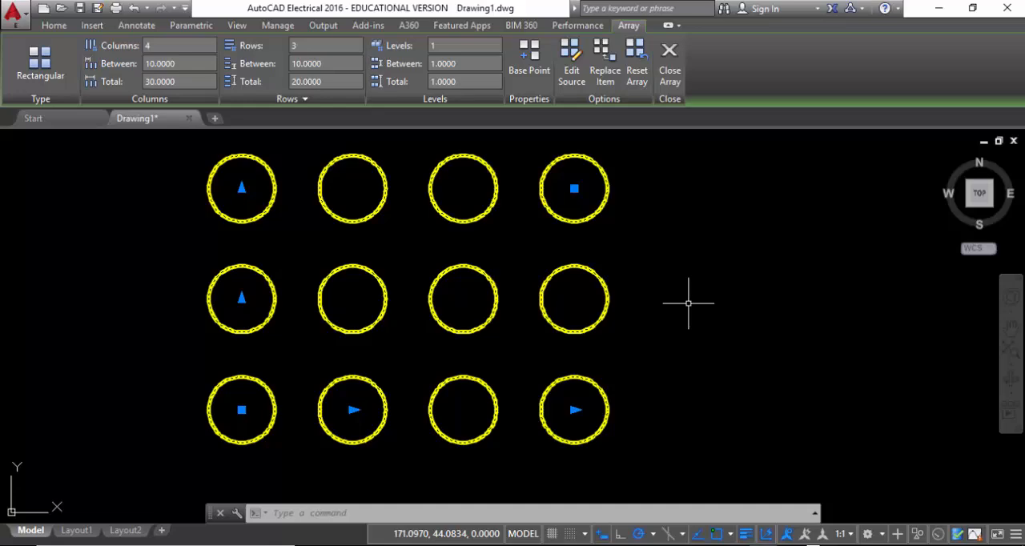
{"action": "key", "text": "Escape"}
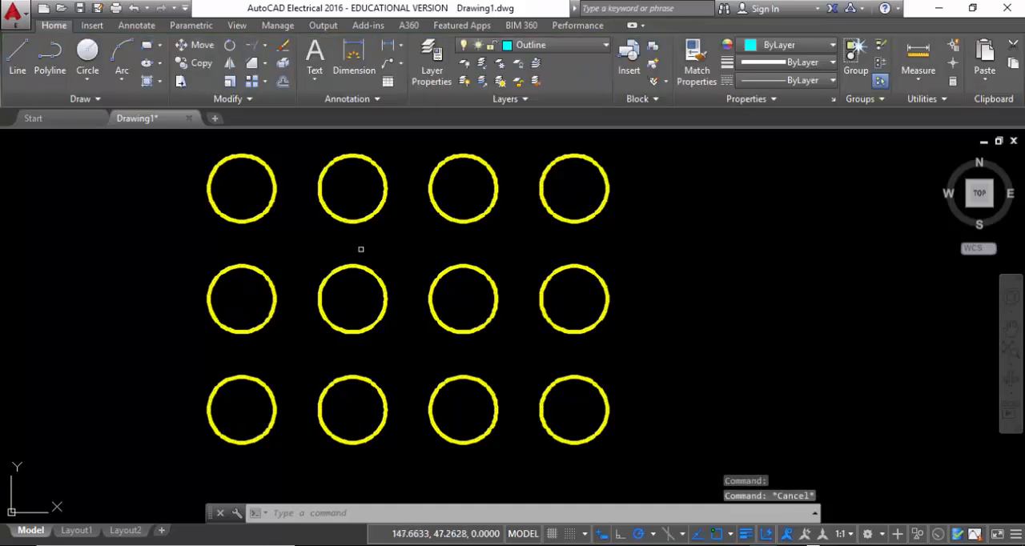
{"action": "left_click", "coordinate": [265, 81]}
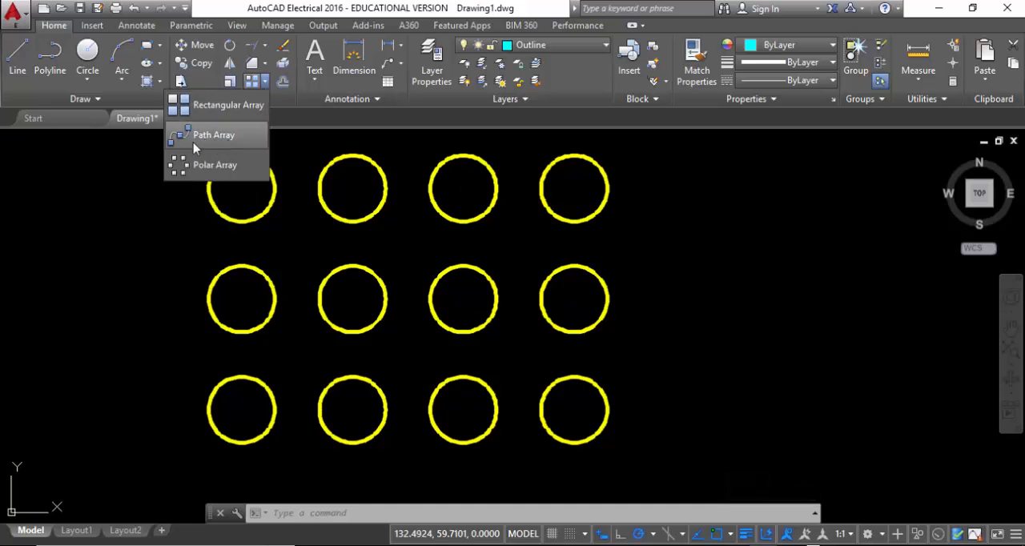
{"action": "left_click", "coordinate": [235, 166]}
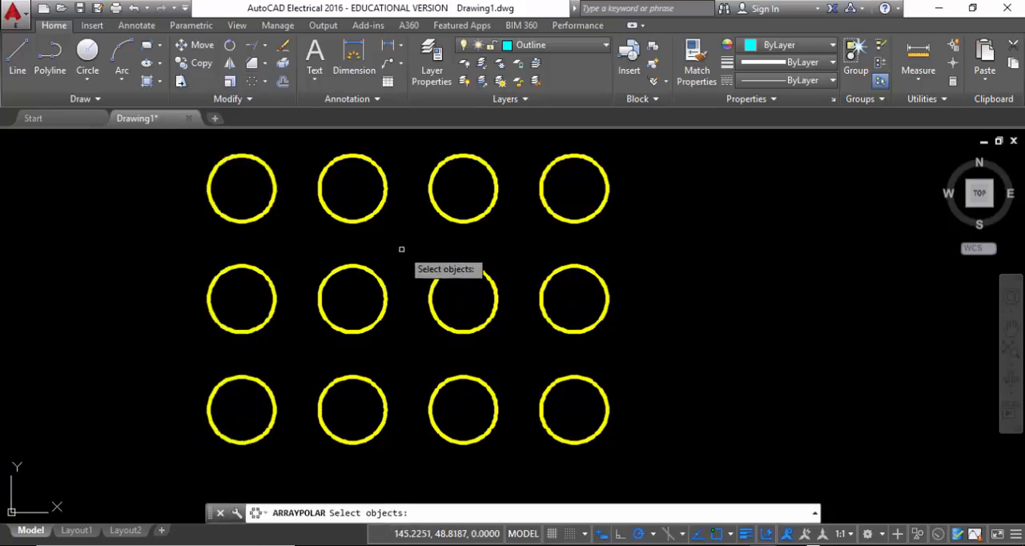
{"action": "scroll", "coordinate": [448, 249], "scroll_direction": "down", "scroll_amount": 1}
{"action": "key", "text": "Escape"}
Copy the larger figure's topmost circle by its center into the empty area above the chamfered rectangle
{"action": "middle_click_drag", "start_coordinate": [221, 340], "coordinate": [806, 255]}
{"action": "left_click", "coordinate": [440, 332]}
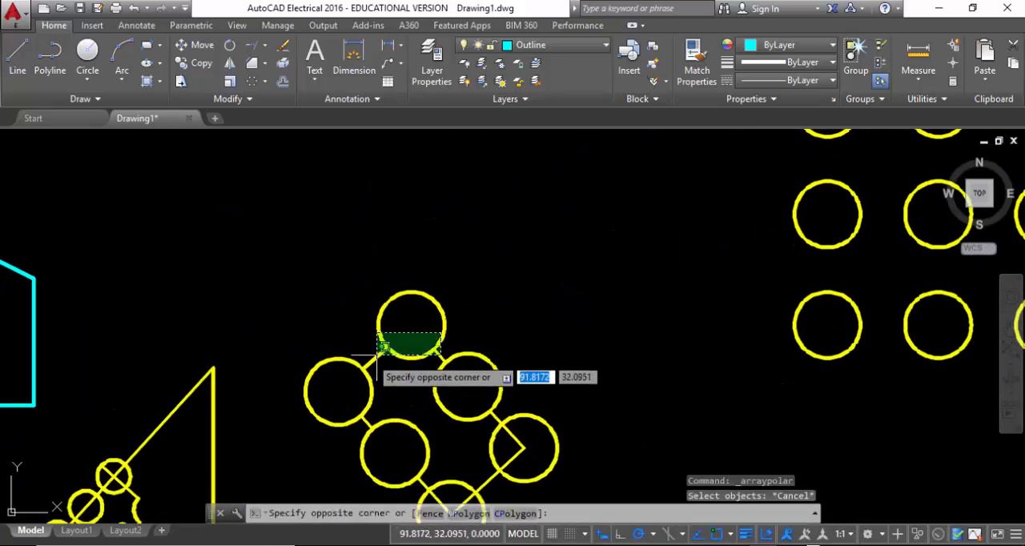
{"action": "left_click", "coordinate": [424, 278]}
{"action": "left_click", "coordinate": [200, 63]}
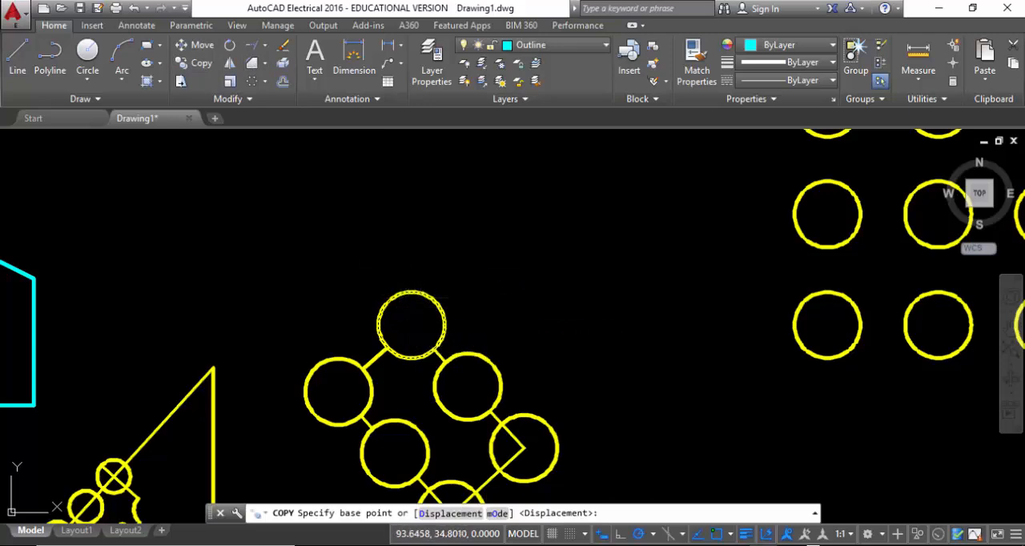
{"action": "left_click", "coordinate": [410, 325]}
{"action": "middle_click_drag", "start_coordinate": [501, 268], "coordinate": [812, 542]}
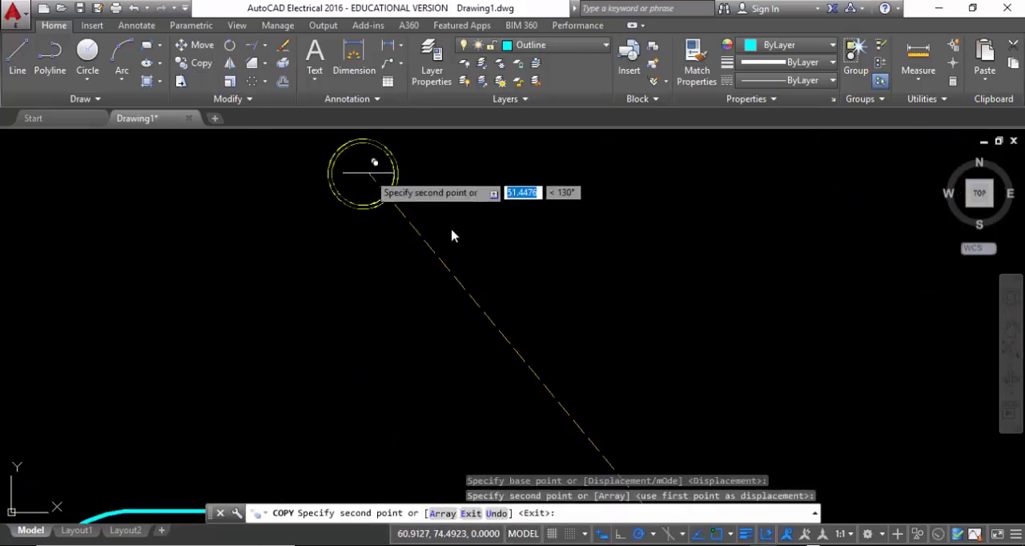
{"action": "left_click", "coordinate": [364, 172]}
{"action": "key", "text": "Escape"}
Draw a 15-unit line straight down from the center of the copied circle
{"action": "left_click", "coordinate": [18, 52]}
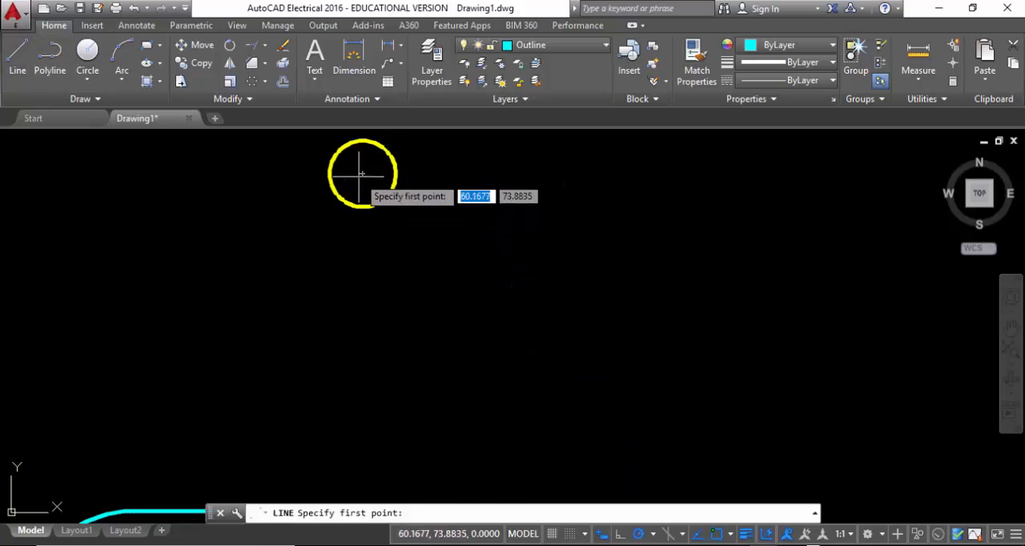
{"action": "left_click", "coordinate": [363, 173]}
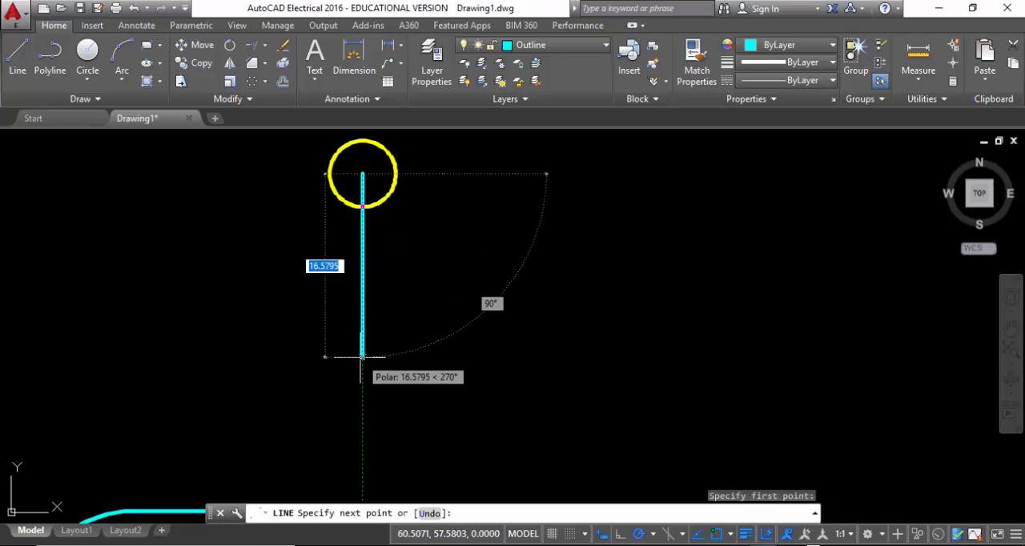
{"action": "type", "text": "15"}
{"action": "key", "text": "Return"}
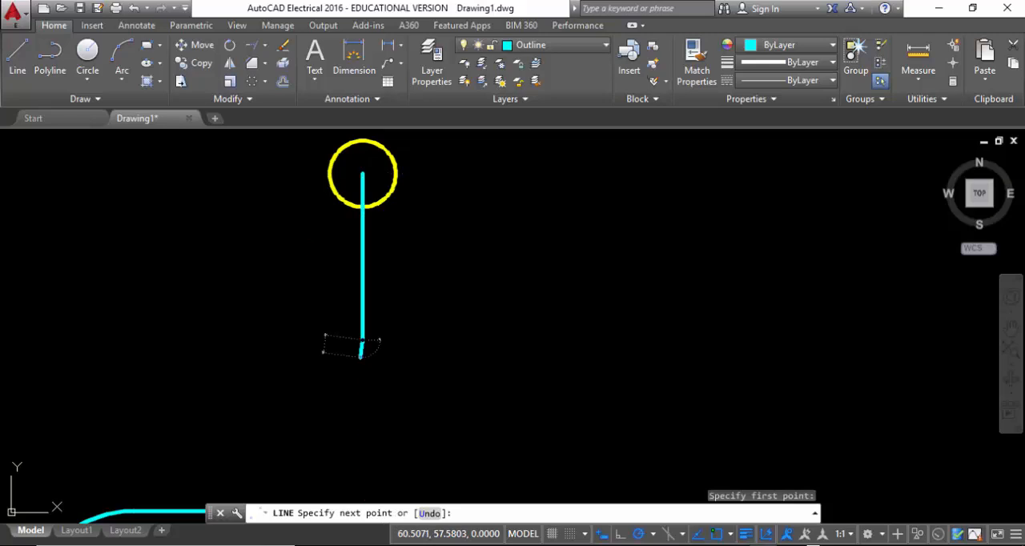
{"action": "key", "text": "Escape"}
Create an associative polar array of the copied circle and its line around the line's lower endpoint, with 8 items filling 360 degrees
{"action": "left_click", "coordinate": [481, 247]}
{"action": "left_click", "coordinate": [290, 154]}
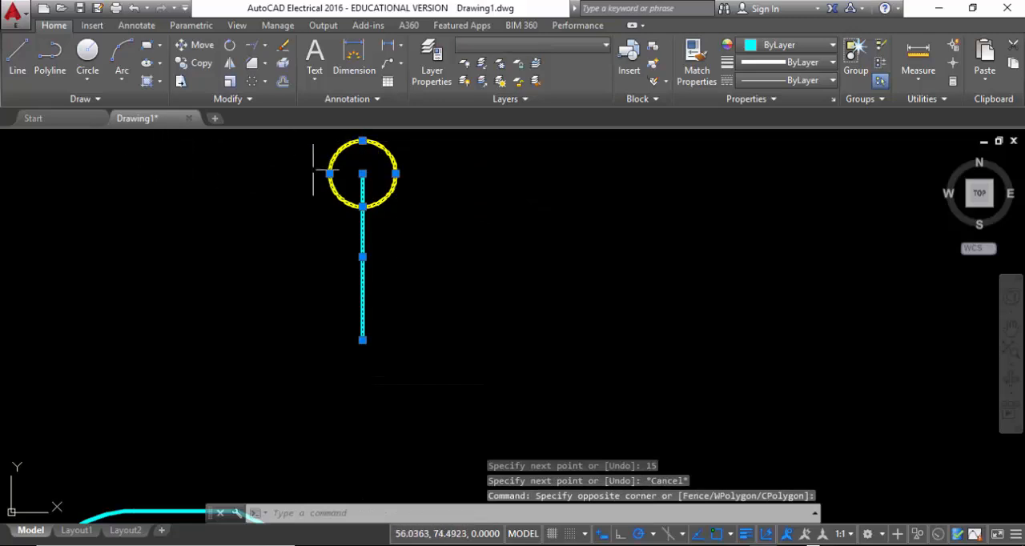
{"action": "left_click", "coordinate": [251, 82]}
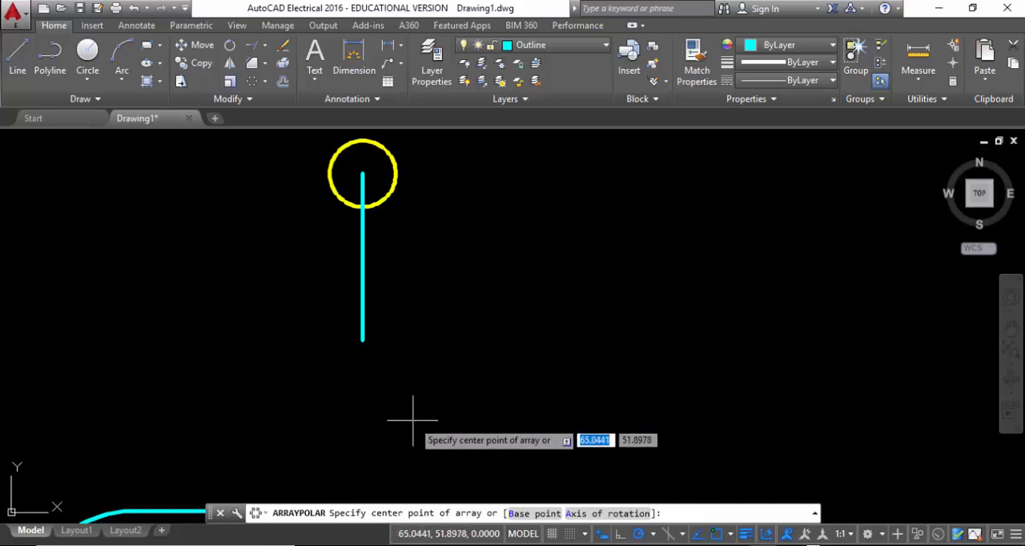
{"action": "left_click", "coordinate": [362, 339]}
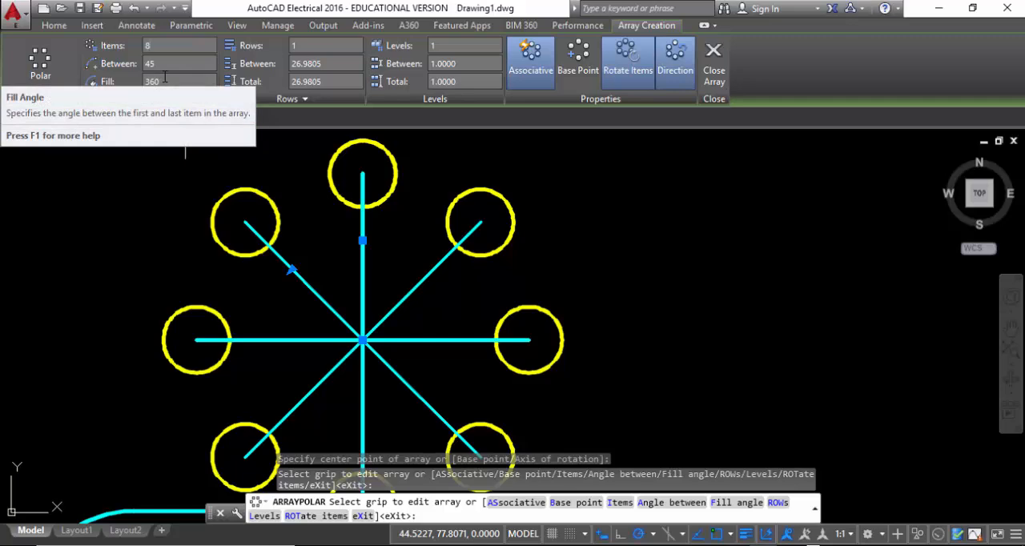
{"action": "scroll", "coordinate": [572, 240], "scroll_direction": "down", "scroll_amount": 4}
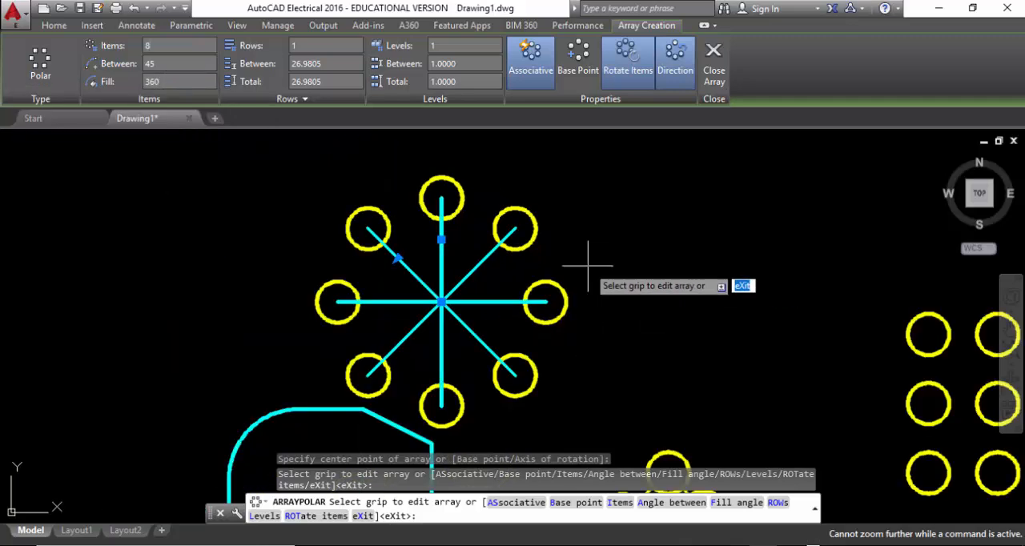
{"action": "scroll", "coordinate": [520, 252], "scroll_direction": "up", "scroll_amount": 2}
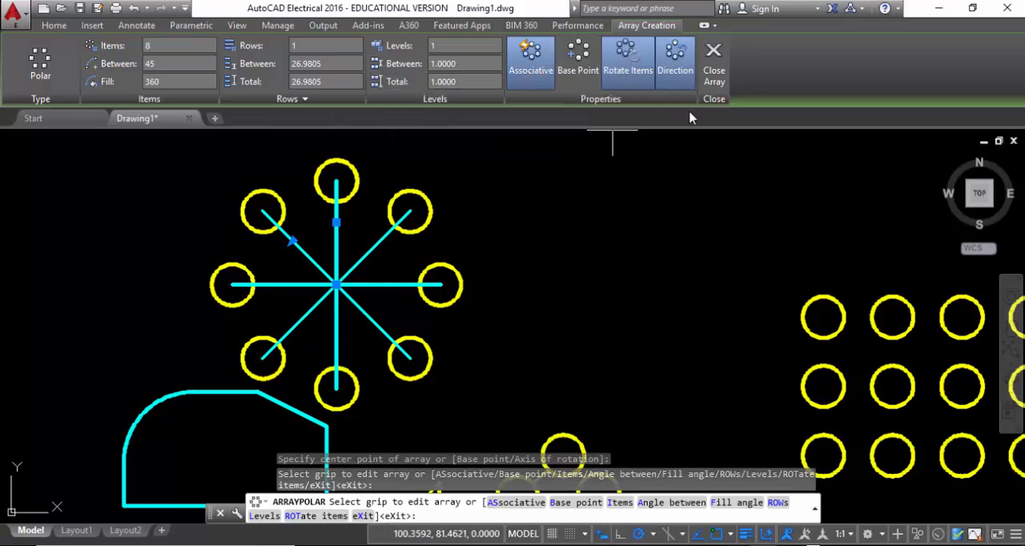
Set the polar array's 8 items to a 180-degree fill with 26 degrees between them, reverse the direction to clockwise, and finish the array
{"action": "left_click", "coordinate": [678, 63]}
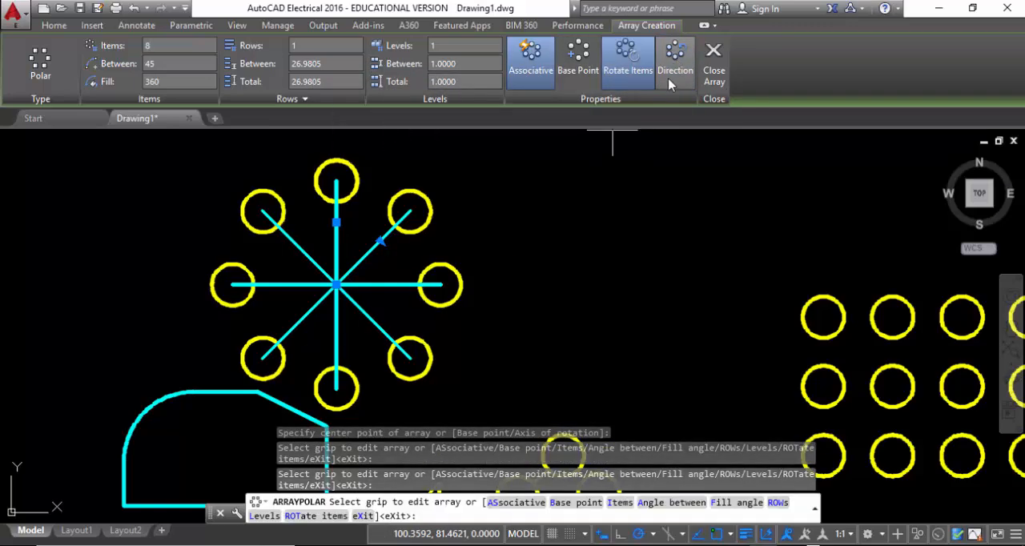
{"action": "left_click", "coordinate": [670, 68]}
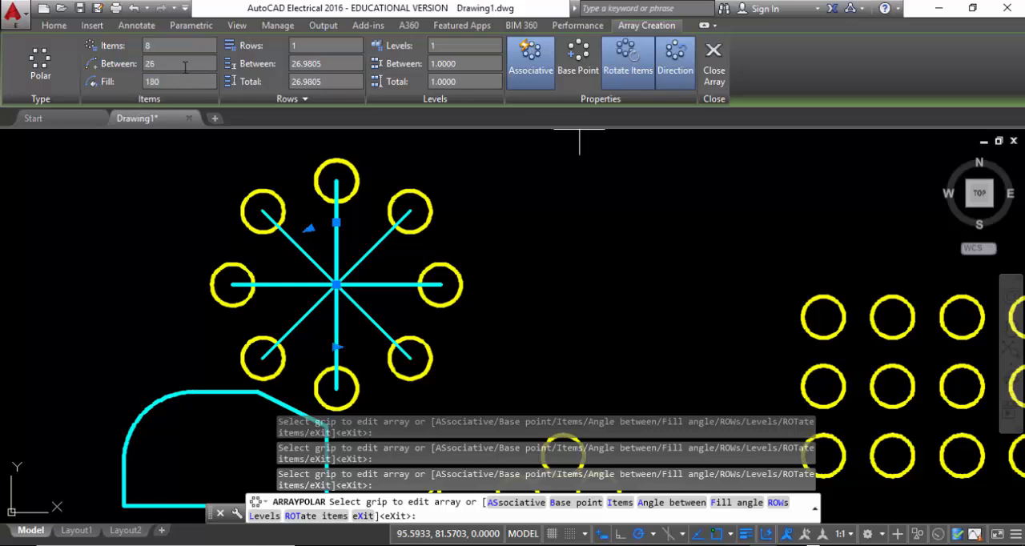
{"action": "key", "text": "Return"}
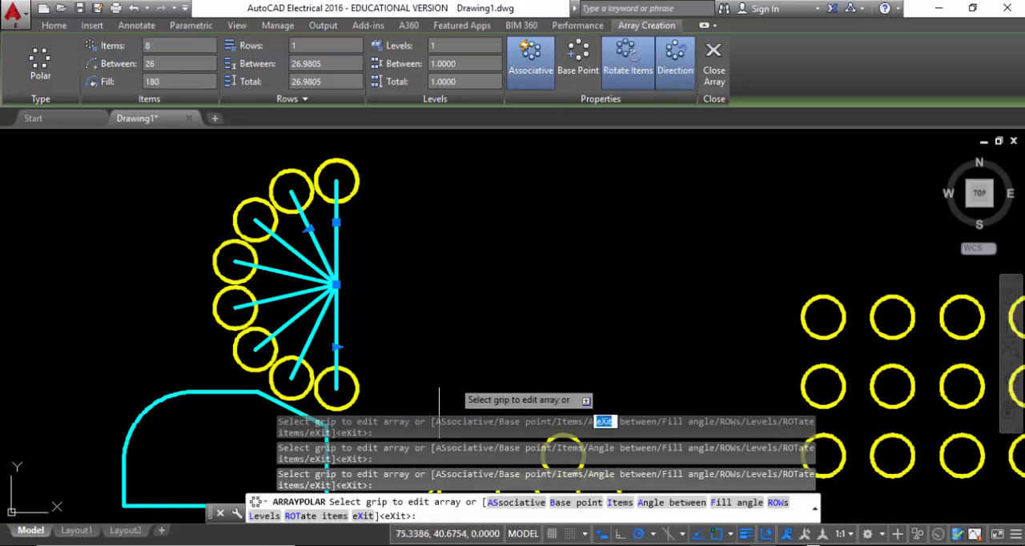
{"action": "left_click", "coordinate": [674, 59]}
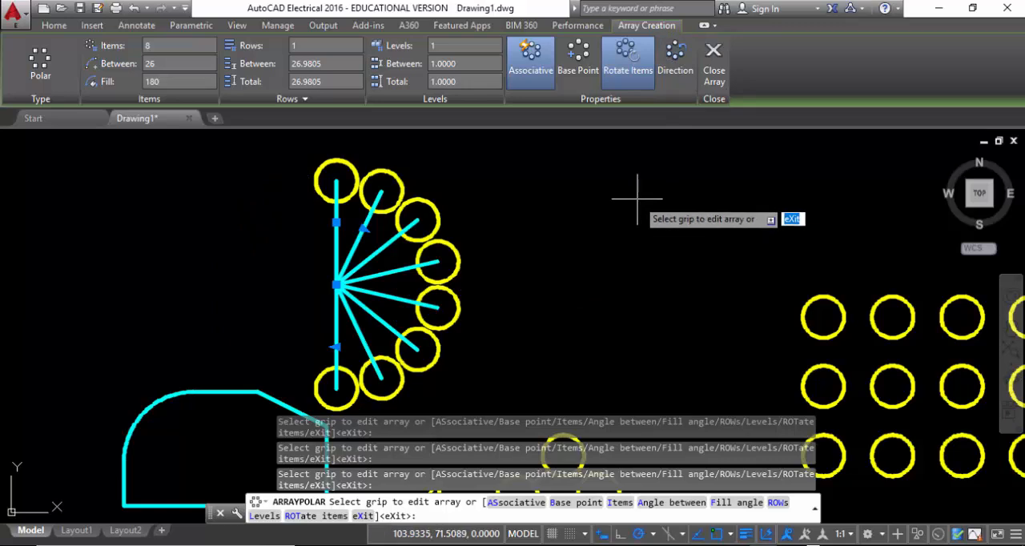
{"action": "key", "text": "Escape"}
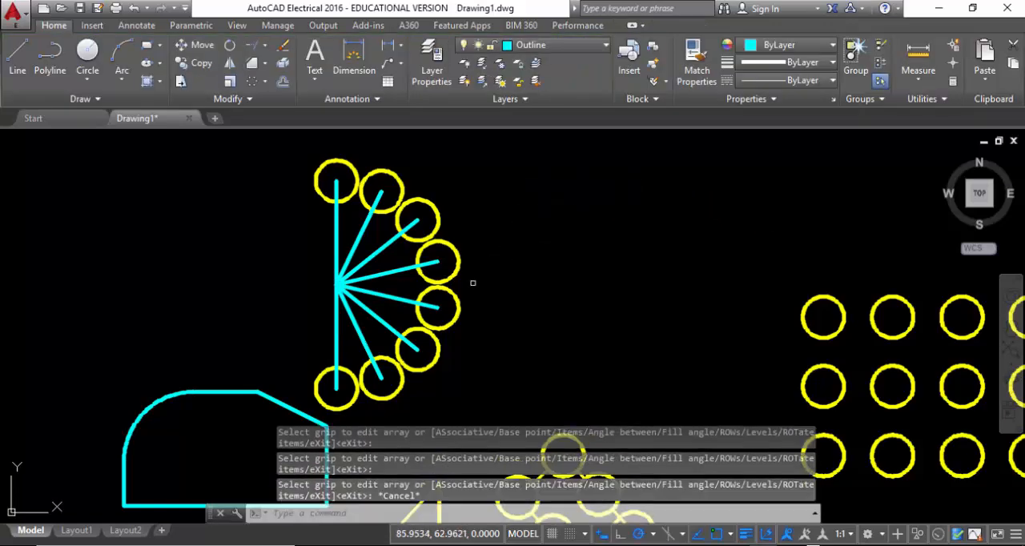
Select the half-circle polar array to review its array settings, and clear the selection
{"action": "left_click", "coordinate": [453, 250]}
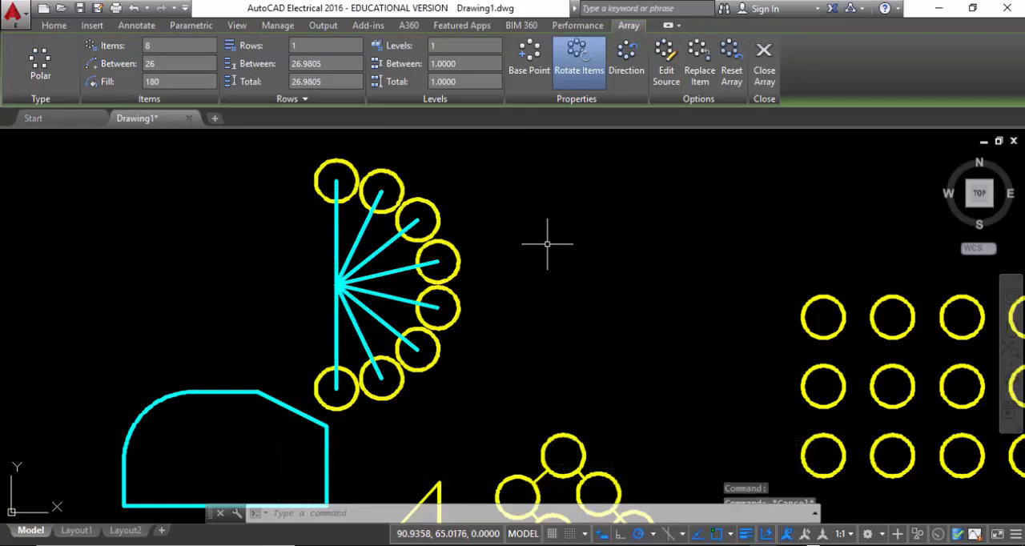
{"action": "key", "text": "Escape"}
Erase the topmost circle and the two circles diagonally below it on the right side of the larger rotated figure
{"action": "middle_click_drag", "start_coordinate": [545, 264], "coordinate": [394, 250]}
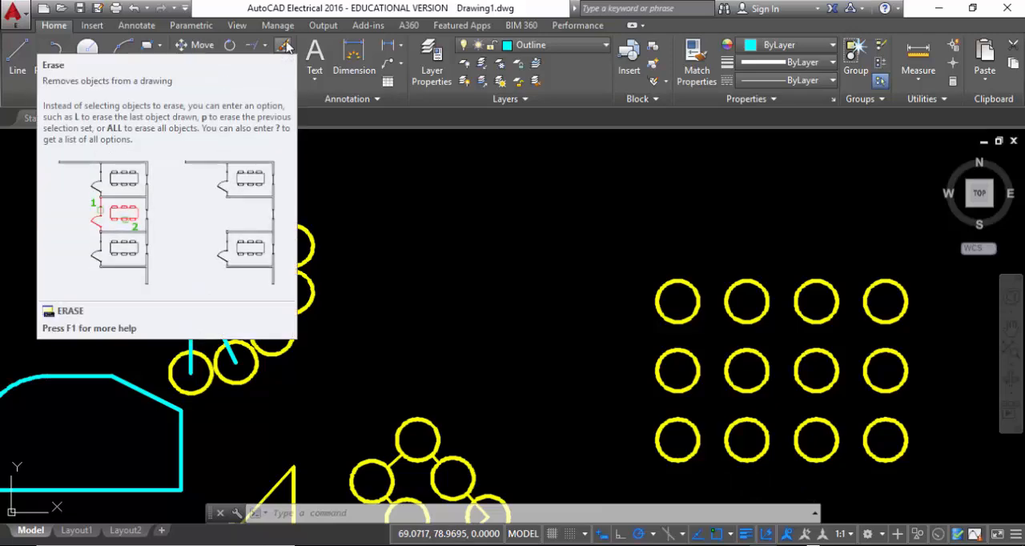
{"action": "left_click", "coordinate": [284, 47]}
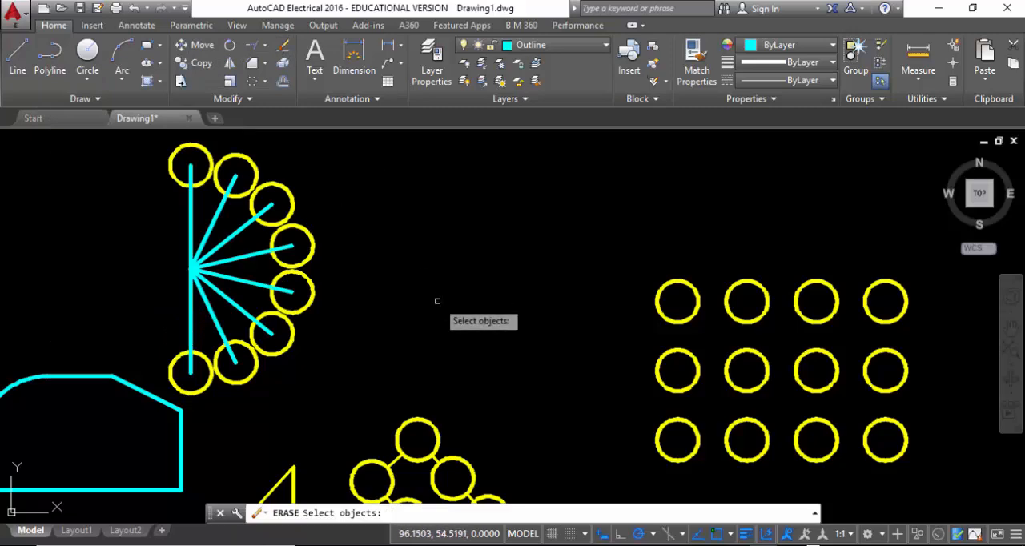
{"action": "middle_click_drag", "start_coordinate": [437, 301], "coordinate": [472, 145]}
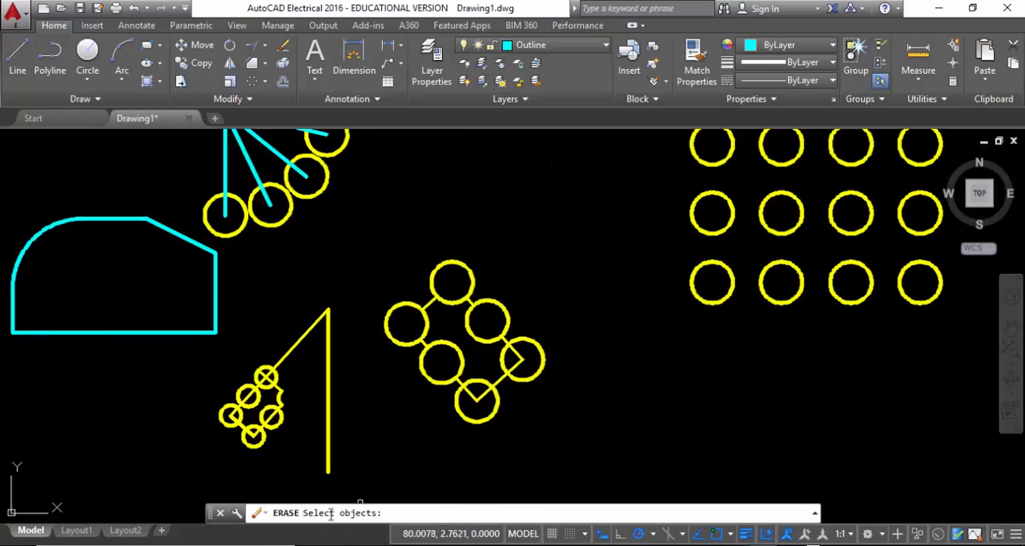
{"action": "left_click", "coordinate": [464, 264]}
{"action": "left_click", "coordinate": [505, 301]}
{"action": "left_click", "coordinate": [527, 338]}
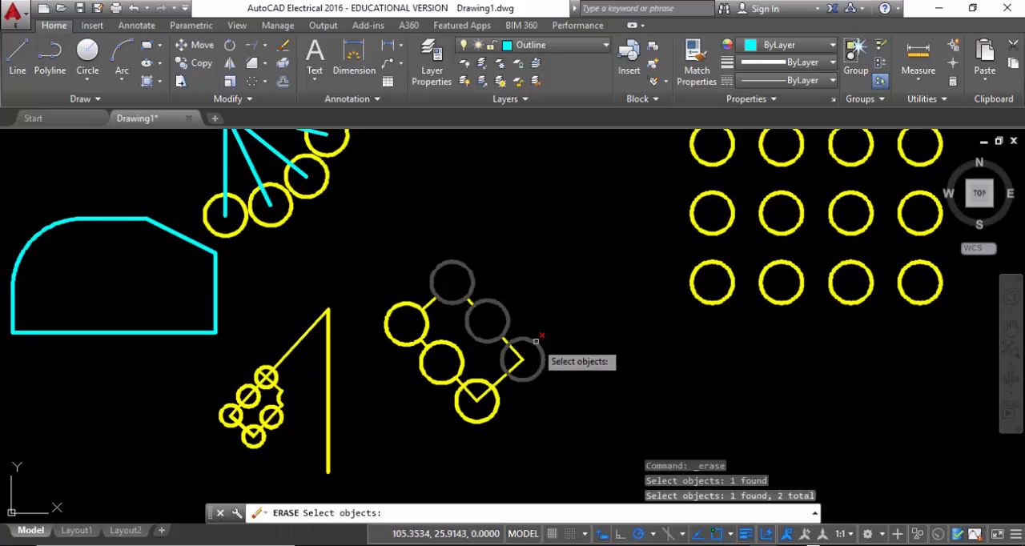
{"action": "key", "text": "Return"}
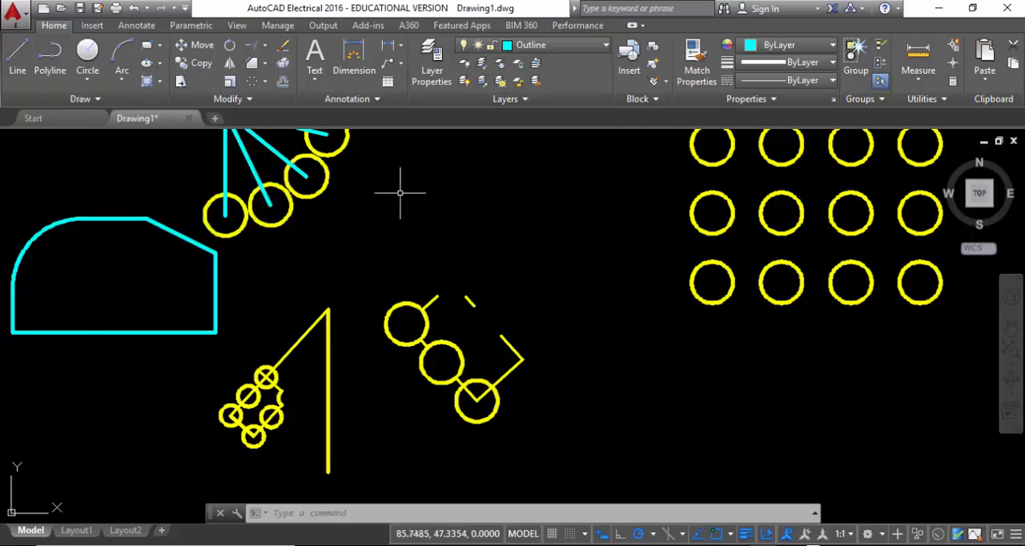
Select the rectangular circle array and reposition it as a whole by its lower-left base grip
{"action": "middle_click_drag", "start_coordinate": [459, 201], "coordinate": [337, 299]}
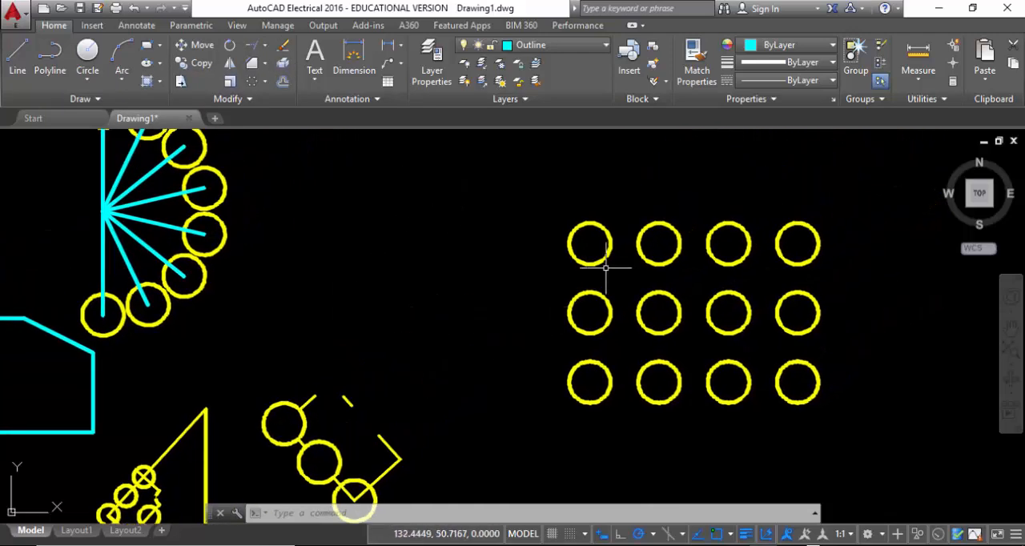
{"action": "left_click", "coordinate": [789, 255]}
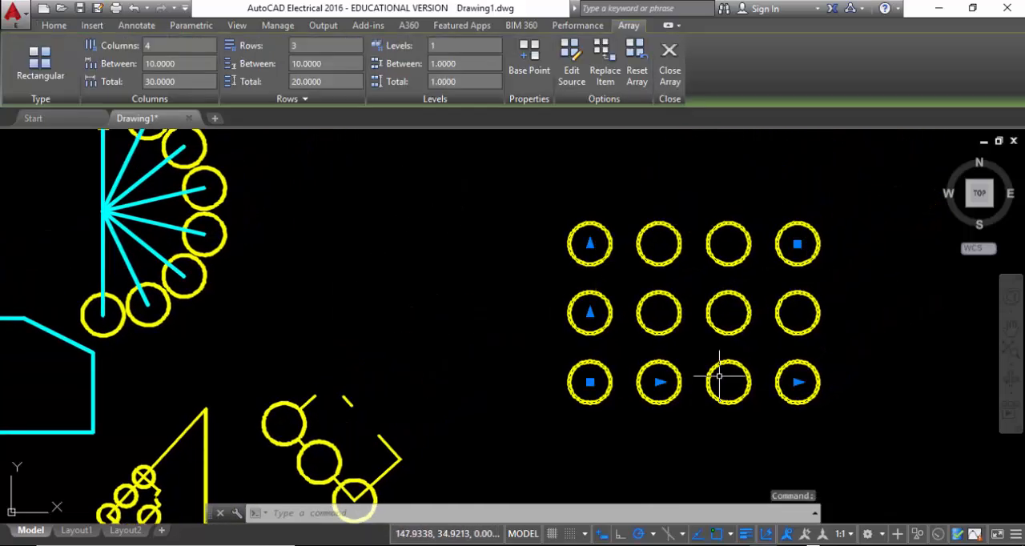
{"action": "left_click", "coordinate": [590, 382]}
{"action": "left_click", "coordinate": [436, 339]}
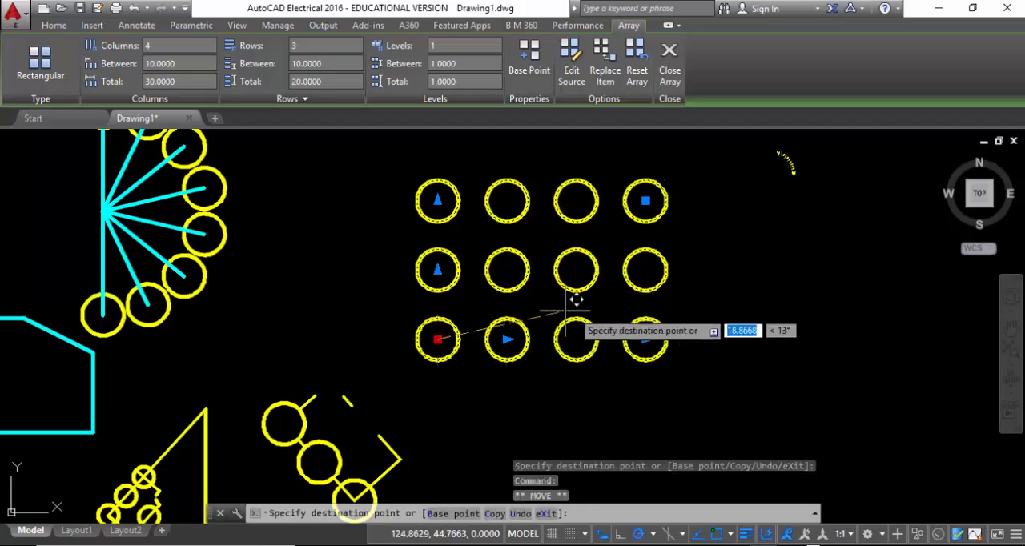
{"action": "left_click", "coordinate": [606, 318]}
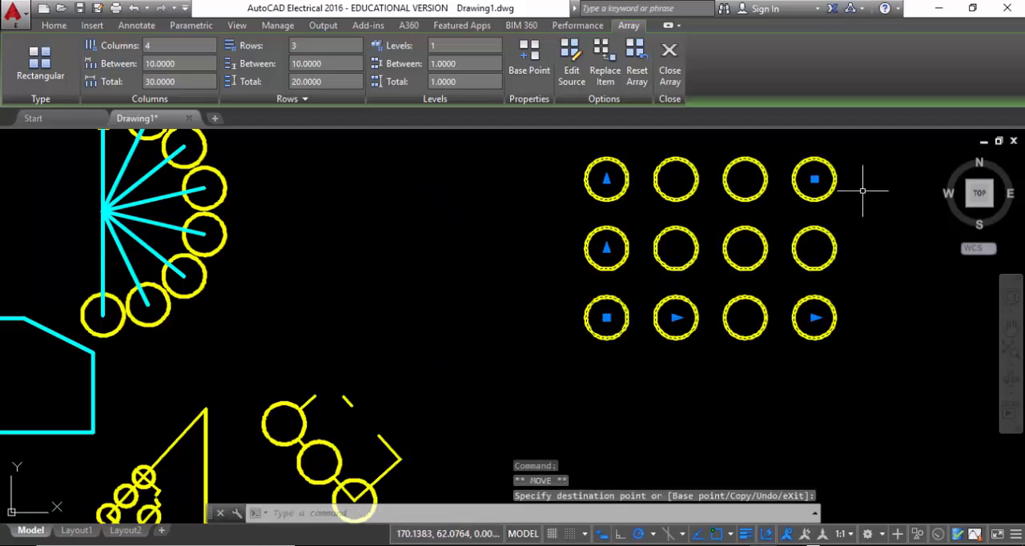
Resize the circle array with its corner grip to 2 rows and 2 columns, followed by 3 rows and 3 columns
{"action": "left_click", "coordinate": [815, 179]}
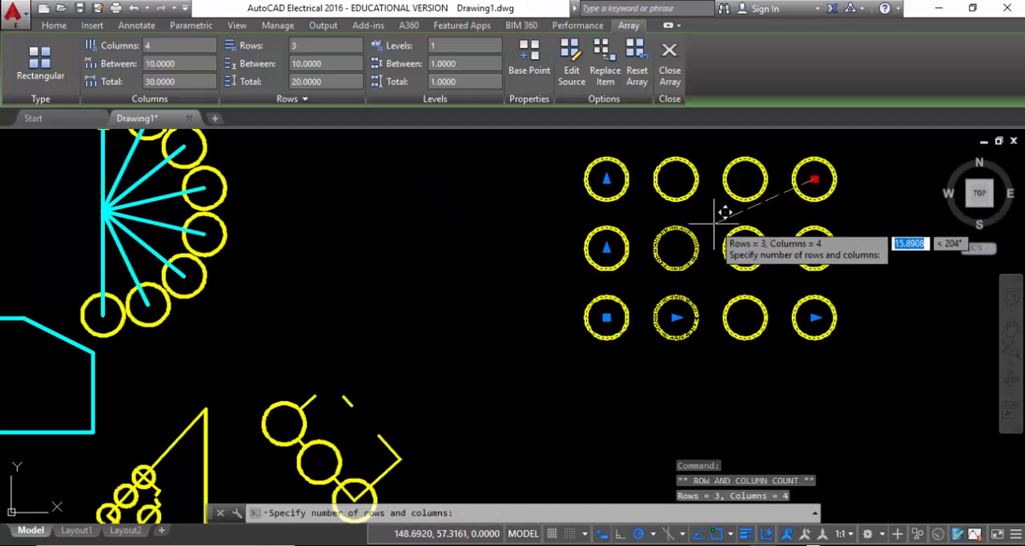
{"action": "left_click", "coordinate": [677, 242]}
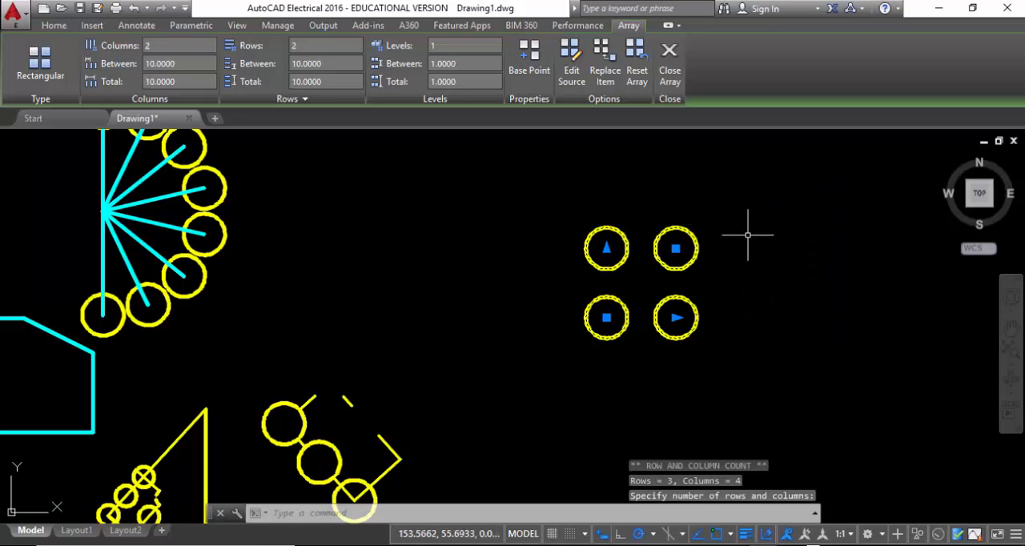
{"action": "left_click", "coordinate": [675, 249]}
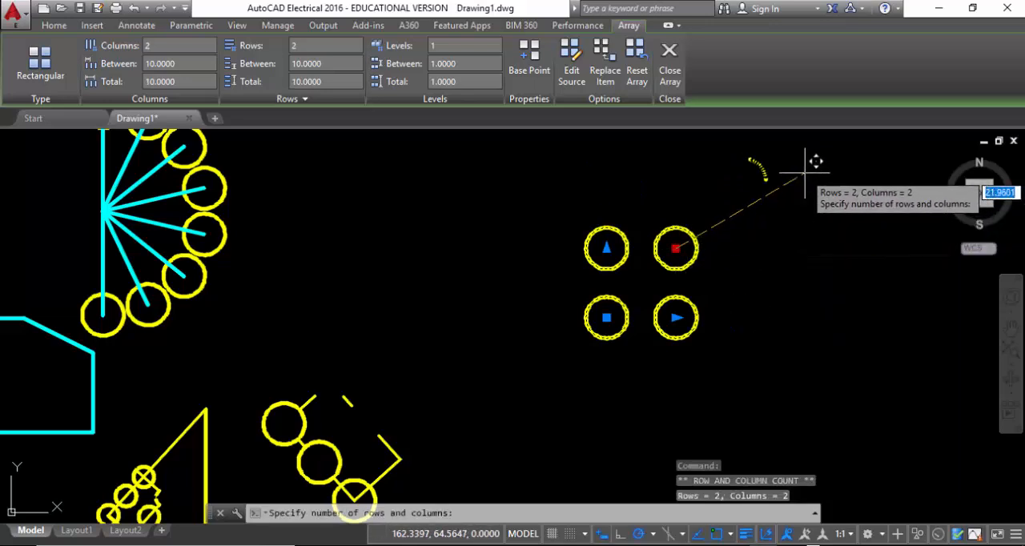
{"action": "left_click", "coordinate": [780, 192]}
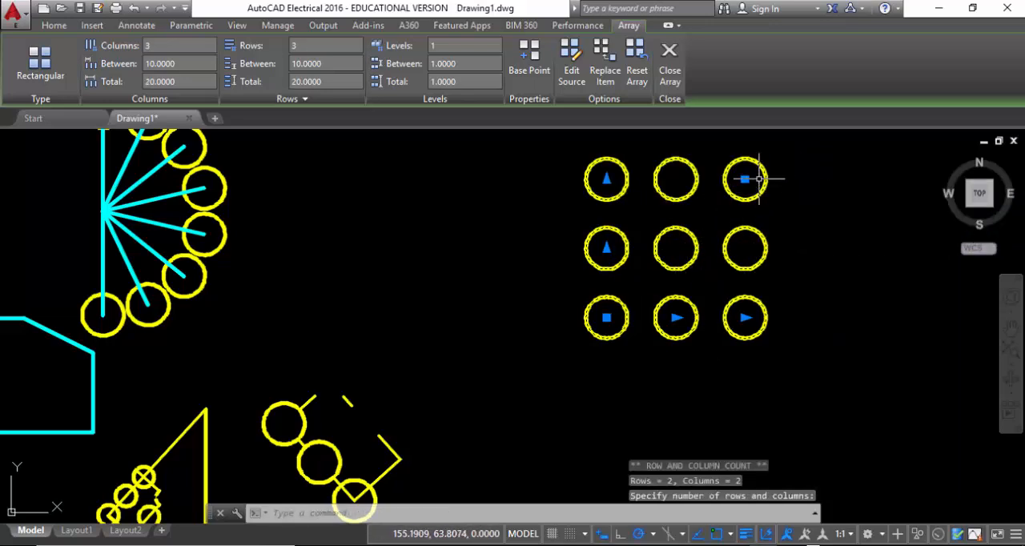
Stretch the circle array's column count to 6 with its end grip and move the array by its base grip closer to the other figures
{"action": "left_click", "coordinate": [746, 319]}
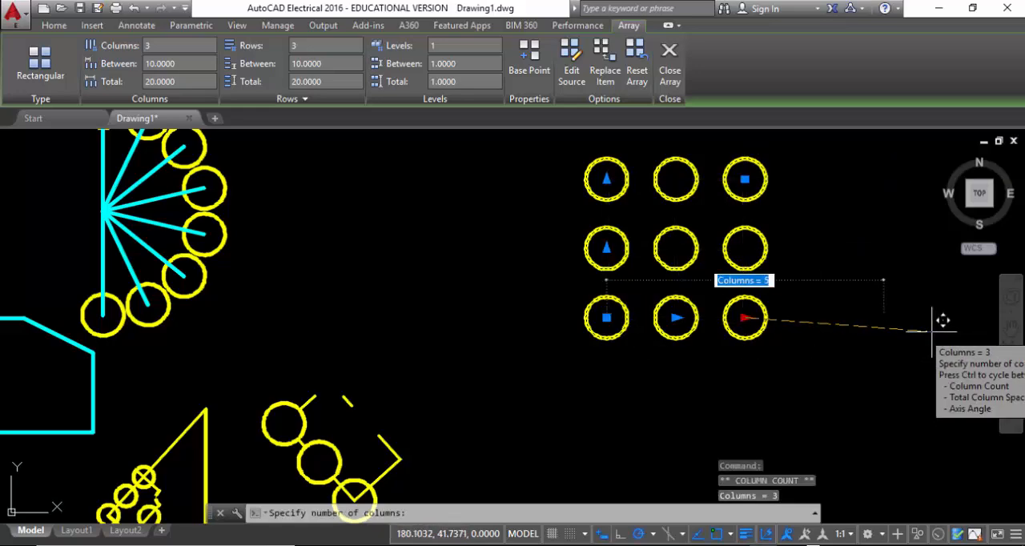
{"action": "left_click", "coordinate": [964, 314]}
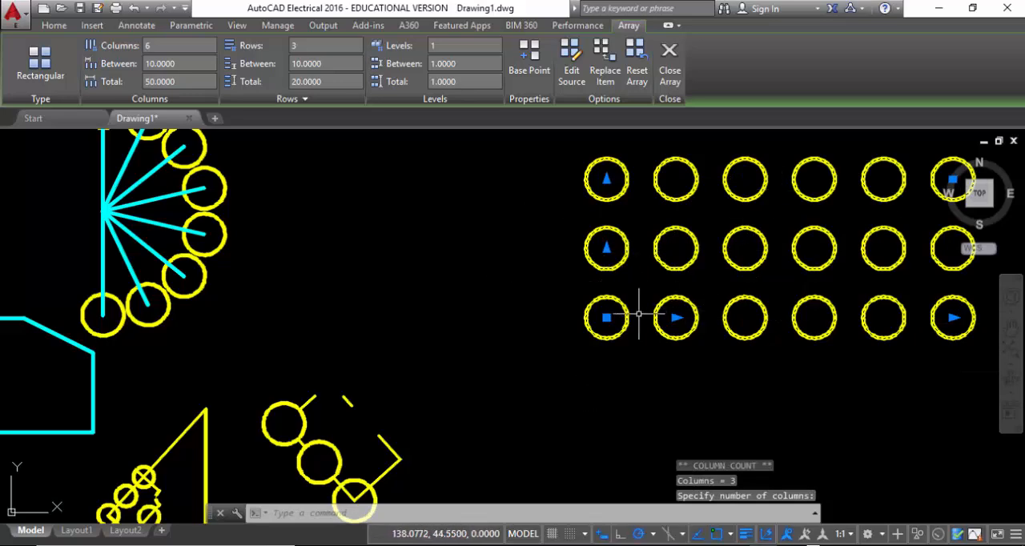
{"action": "left_click", "coordinate": [608, 319]}
{"action": "left_click", "coordinate": [465, 360]}
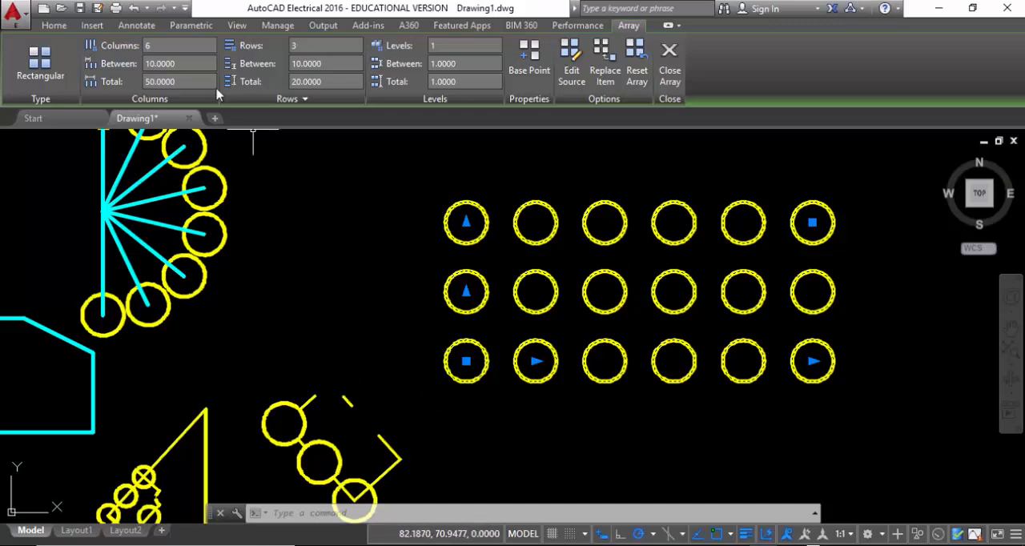
Explode the rectangular array into separate circles and erase the first, third and fifth circles of its middle row
{"action": "left_click", "coordinate": [63, 25]}
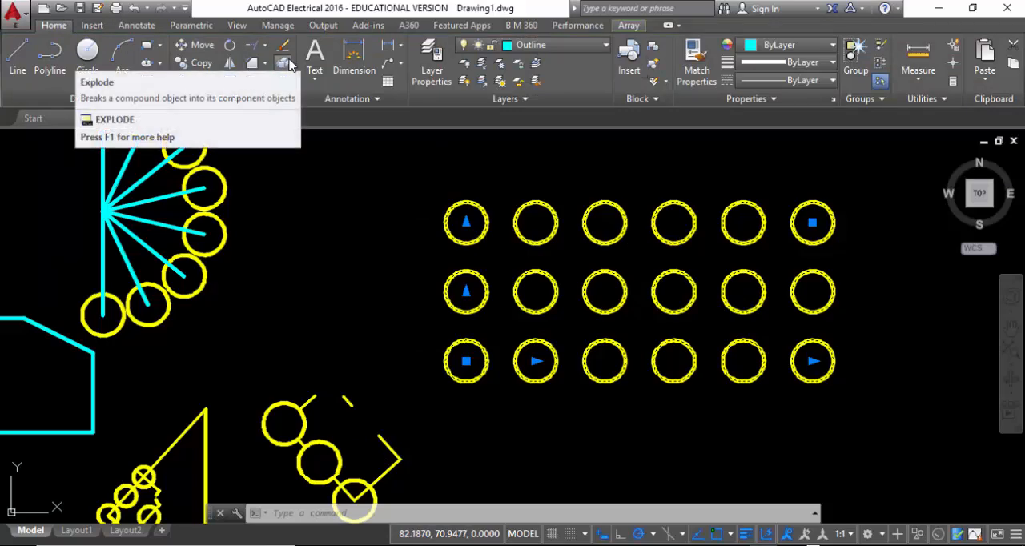
{"action": "left_click", "coordinate": [288, 64]}
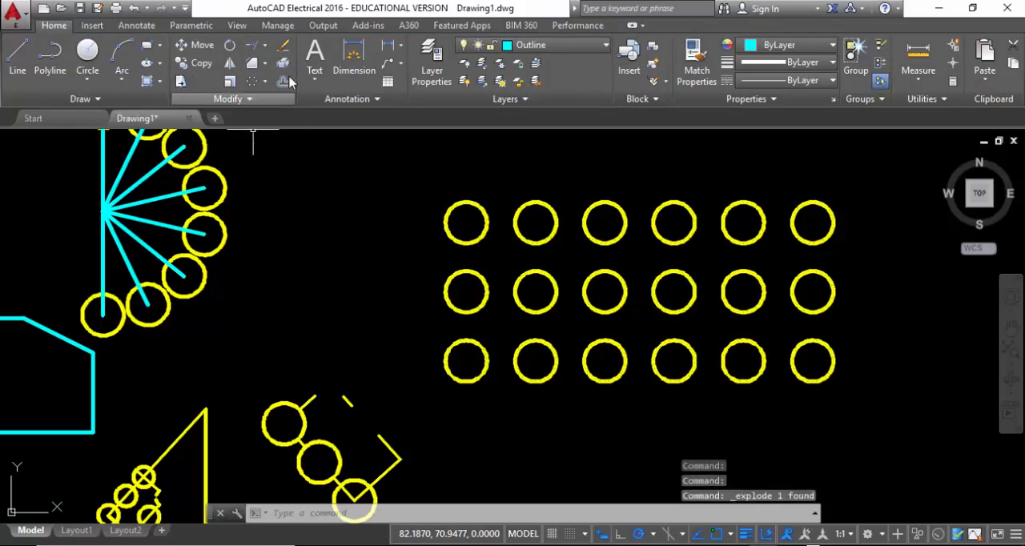
{"action": "left_click", "coordinate": [765, 301]}
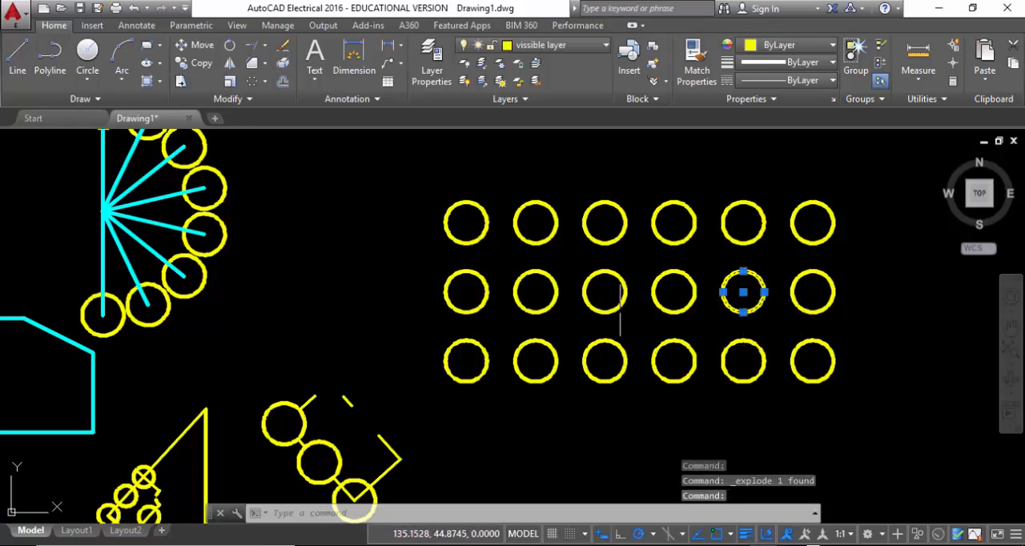
{"action": "left_click", "coordinate": [619, 308]}
{"action": "left_click", "coordinate": [479, 304]}
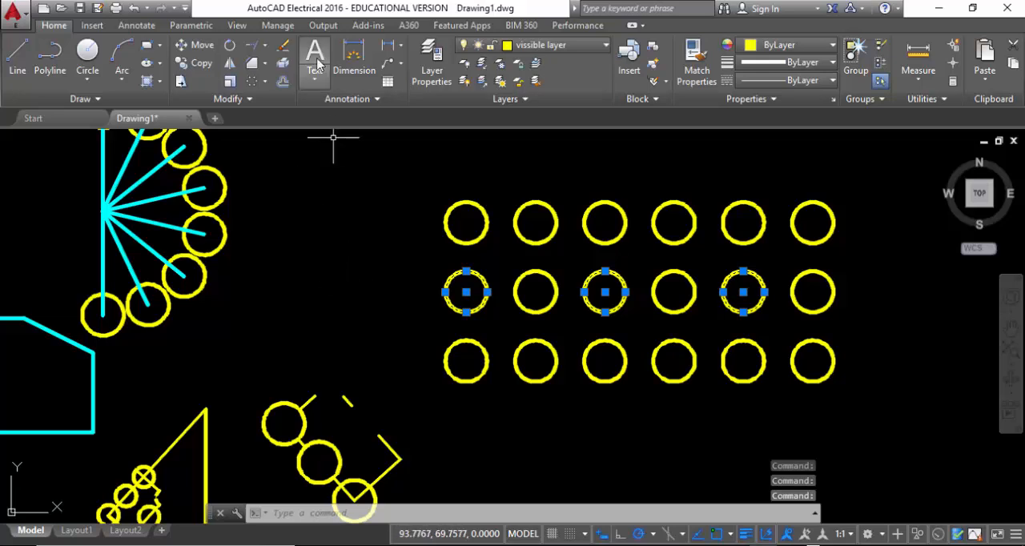
{"action": "left_click", "coordinate": [282, 48]}
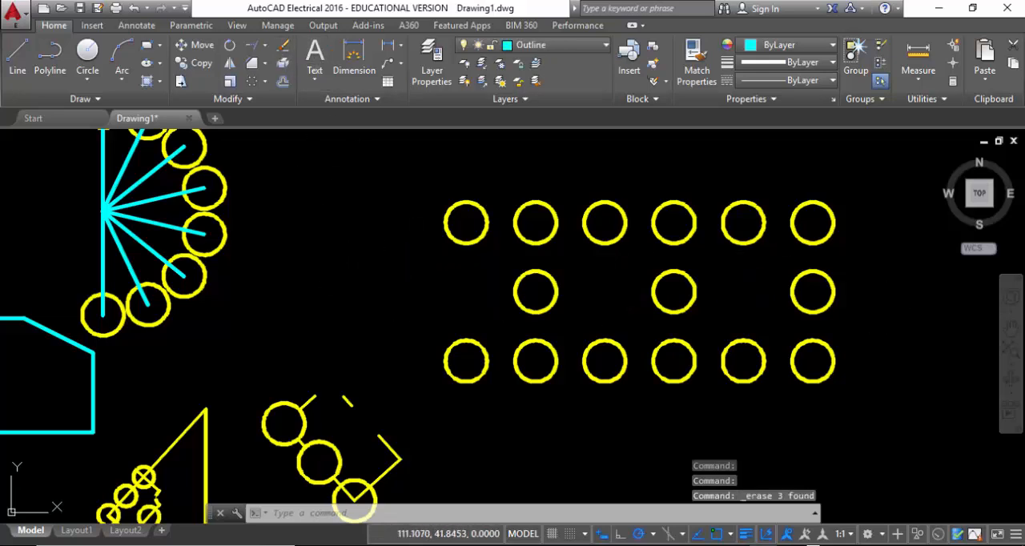
Erase the second, fourth and sixth circles of the top row in the exploded circle array
{"action": "left_click", "coordinate": [533, 222]}
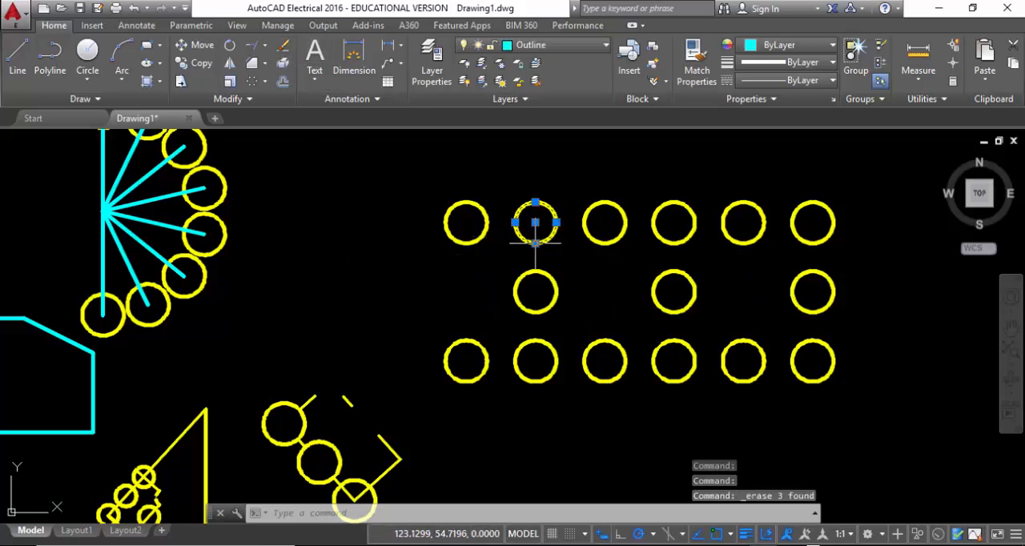
{"action": "left_click", "coordinate": [676, 253]}
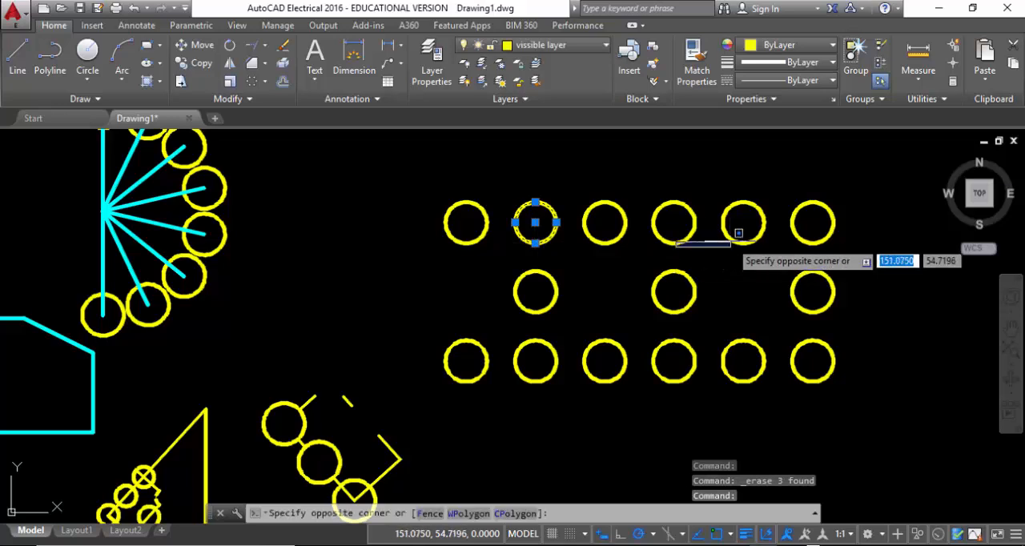
{"action": "left_click", "coordinate": [645, 204]}
{"action": "left_click", "coordinate": [854, 261]}
{"action": "left_click", "coordinate": [781, 189]}
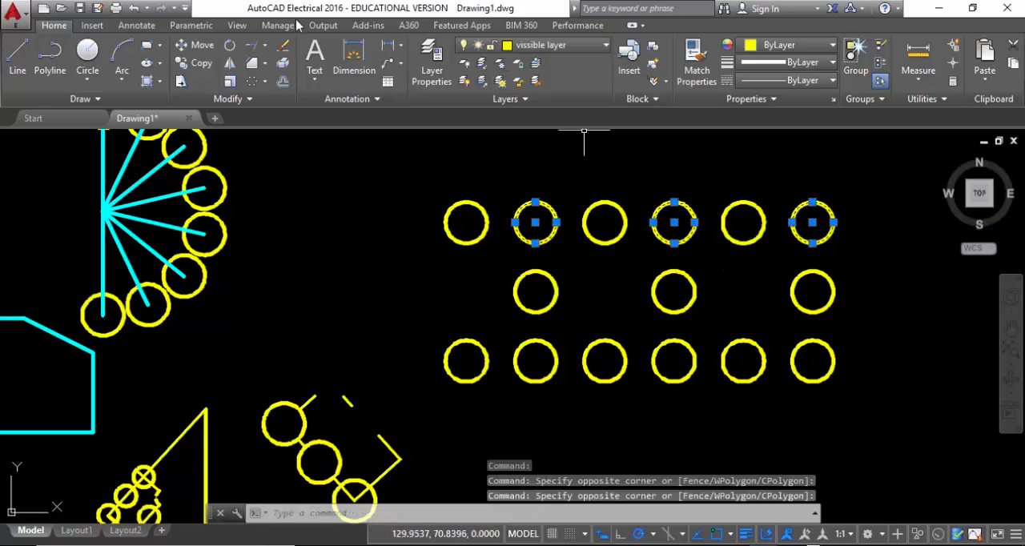
{"action": "left_click", "coordinate": [284, 46]}
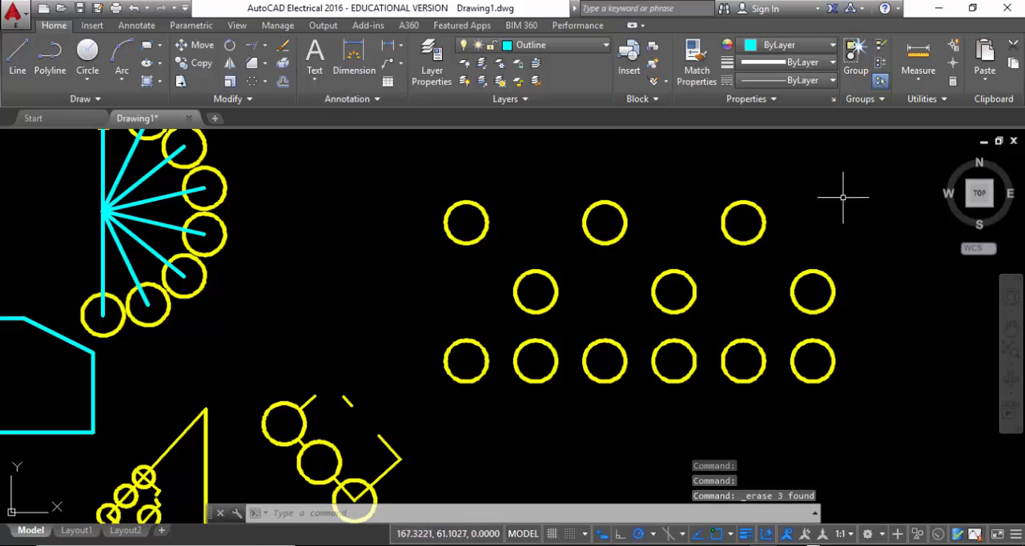
Offset the closed cyan outline with the rounded and chamfered corners inward by a distance of 2
{"action": "left_click", "coordinate": [282, 82]}
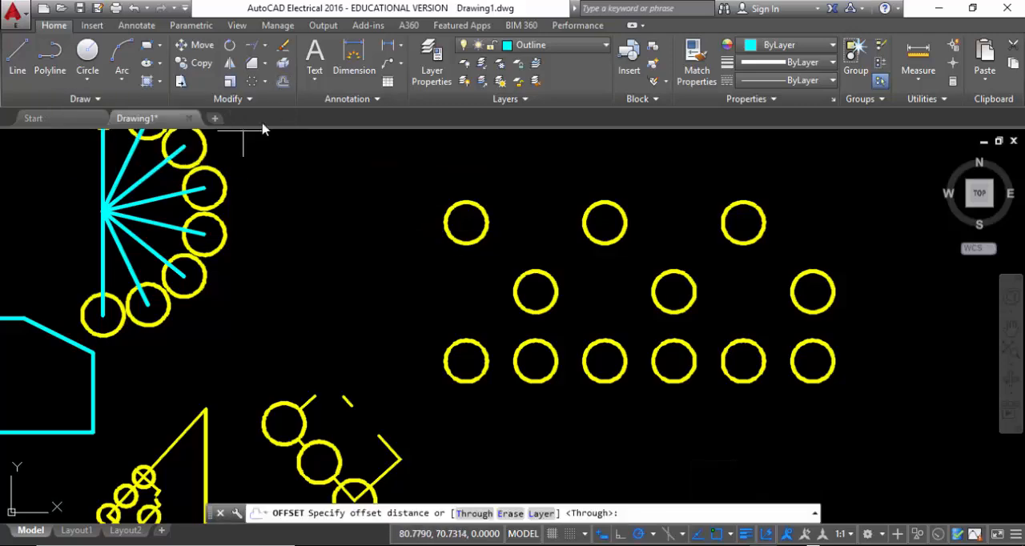
{"action": "mouse_move", "coordinate": [339, 211]}
{"action": "middle_mouse_down"}
{"action": "mouse_move", "coordinate": [416, 233]}
{"action": "mouse_move", "coordinate": [359, 172]}
{"action": "middle_mouse_up"}
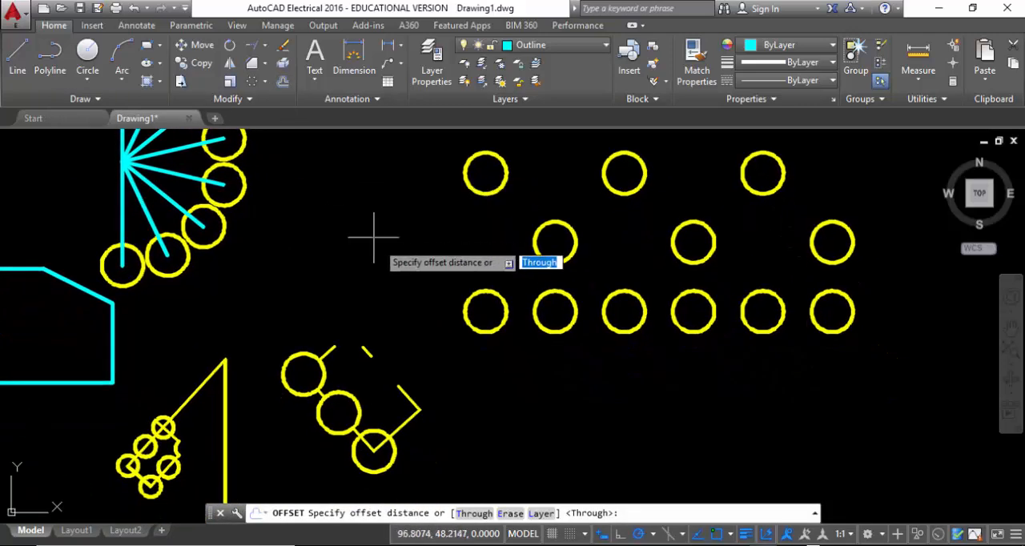
{"action": "scroll", "coordinate": [425, 290], "scroll_direction": "down", "scroll_amount": 2}
{"action": "middle_click_drag", "start_coordinate": [425, 294], "coordinate": [529, 142]}
{"action": "scroll", "coordinate": [384, 228], "scroll_direction": "down", "scroll_amount": 1}
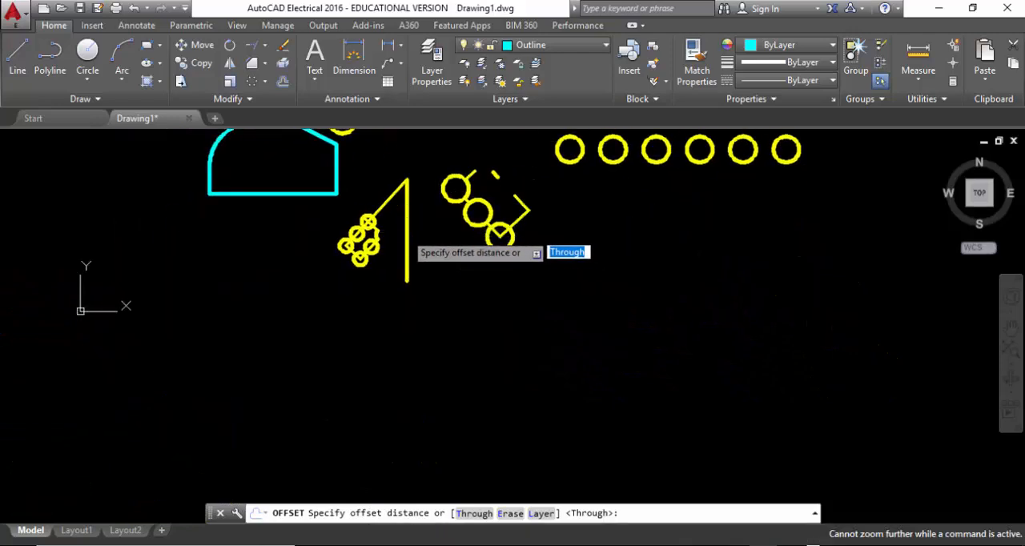
{"action": "scroll", "coordinate": [343, 293], "scroll_direction": "up", "scroll_amount": 2}
{"action": "middle_click_drag", "start_coordinate": [393, 293], "coordinate": [246, 415]}
{"action": "mouse_move", "coordinate": [158, 375]}
{"action": "middle_mouse_down"}
{"action": "mouse_move", "coordinate": [435, 325]}
{"action": "mouse_move", "coordinate": [606, 245]}
{"action": "middle_mouse_up"}
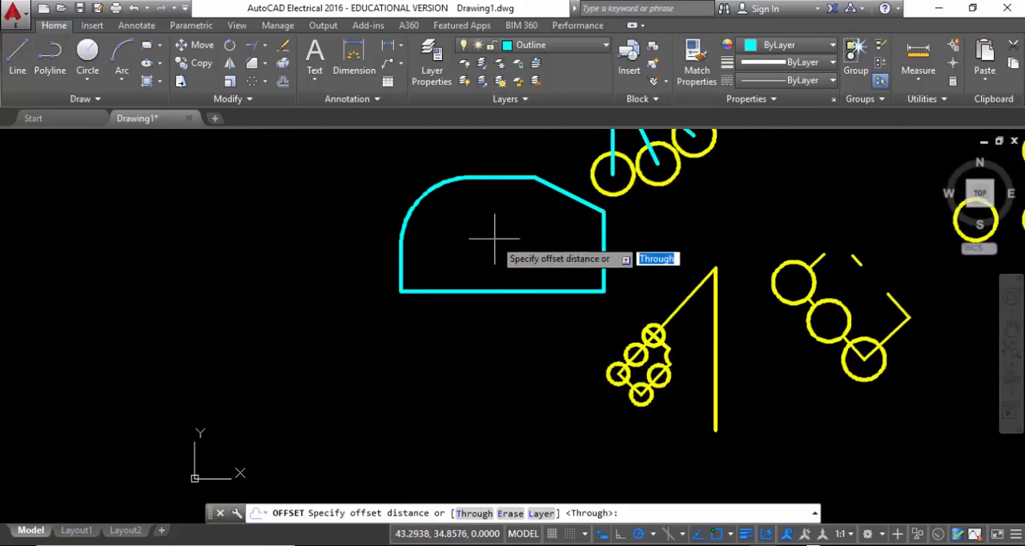
{"action": "scroll", "coordinate": [497, 217], "scroll_direction": "up", "scroll_amount": 2}
{"action": "middle_click_drag", "start_coordinate": [501, 217], "coordinate": [467, 304]}
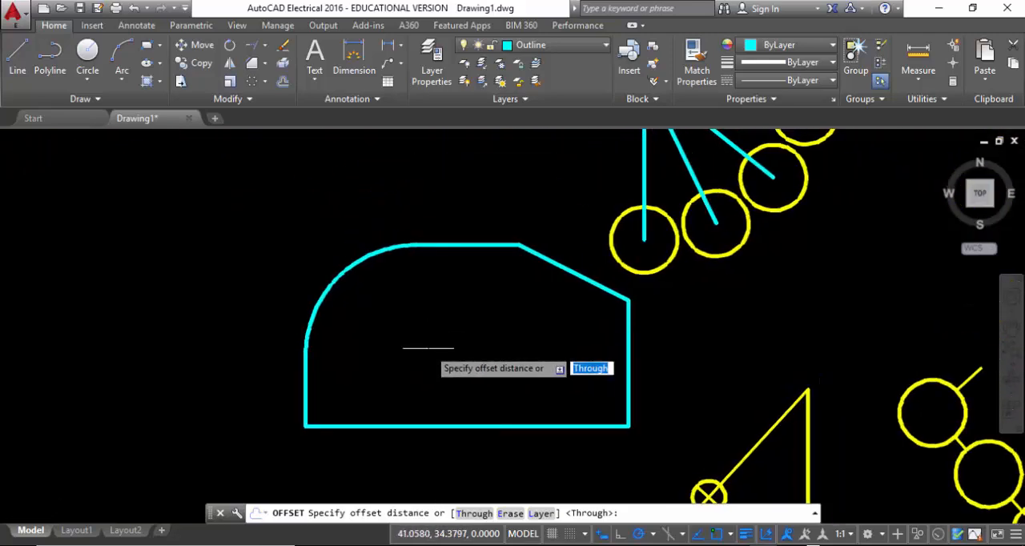
{"action": "scroll", "coordinate": [431, 347], "scroll_direction": "up", "scroll_amount": 2}
{"action": "middle_click_drag", "start_coordinate": [430, 347], "coordinate": [422, 342]}
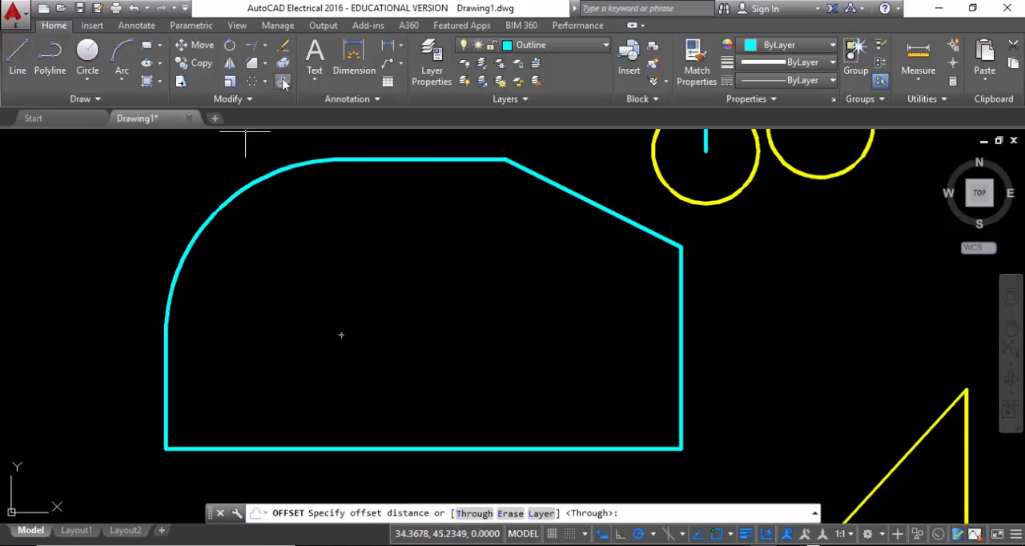
{"action": "left_click", "coordinate": [282, 81]}
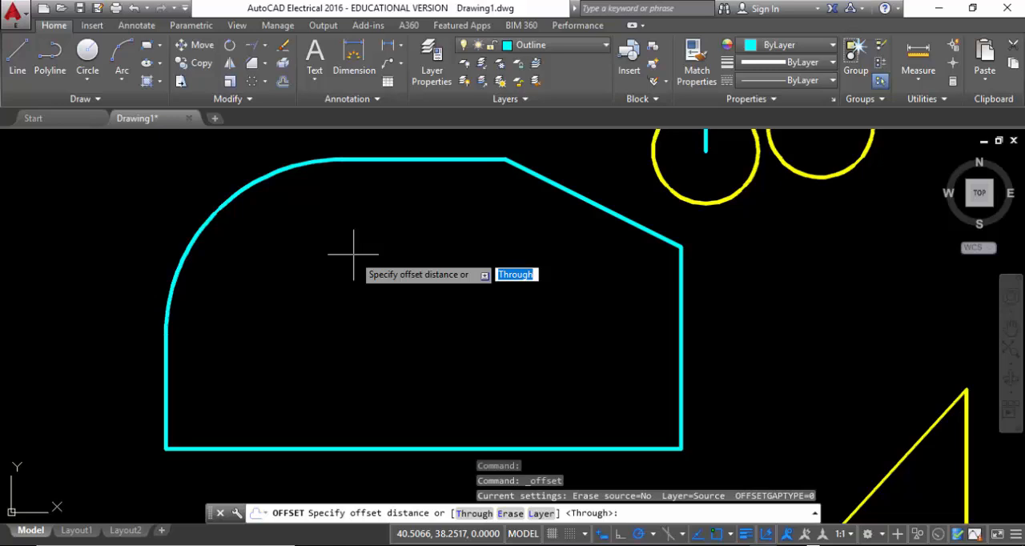
{"action": "type", "text": "2"}
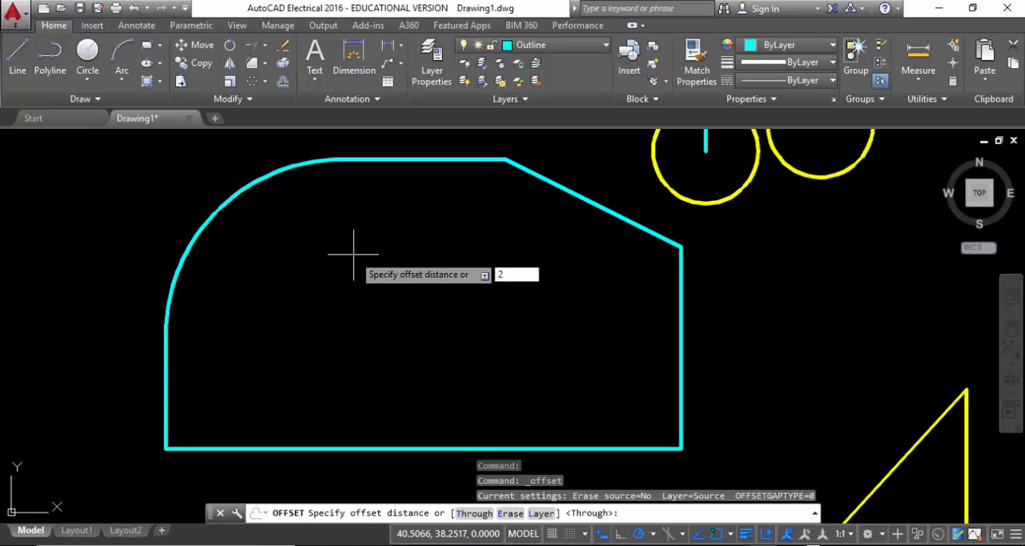
{"action": "key", "text": "Return"}
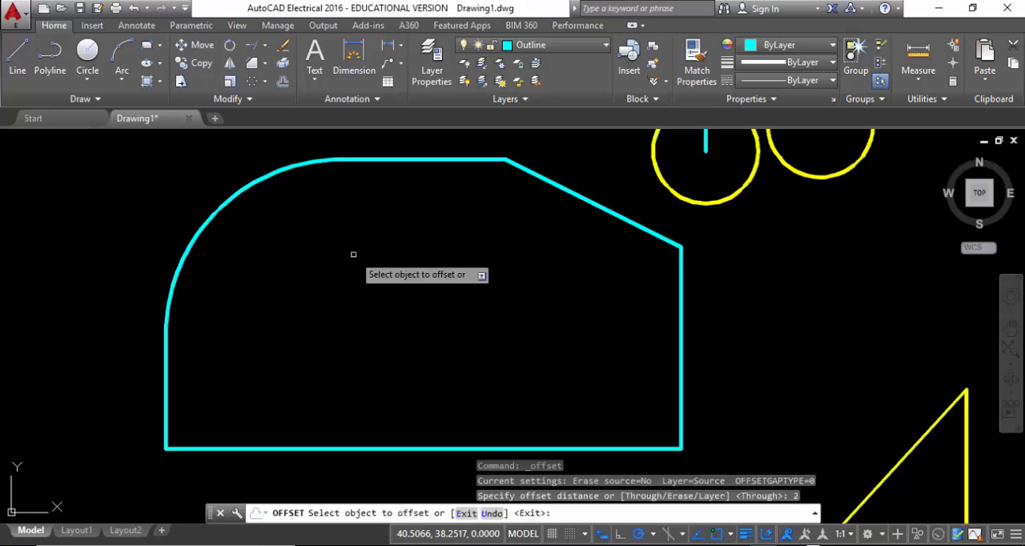
{"action": "left_click", "coordinate": [415, 158]}
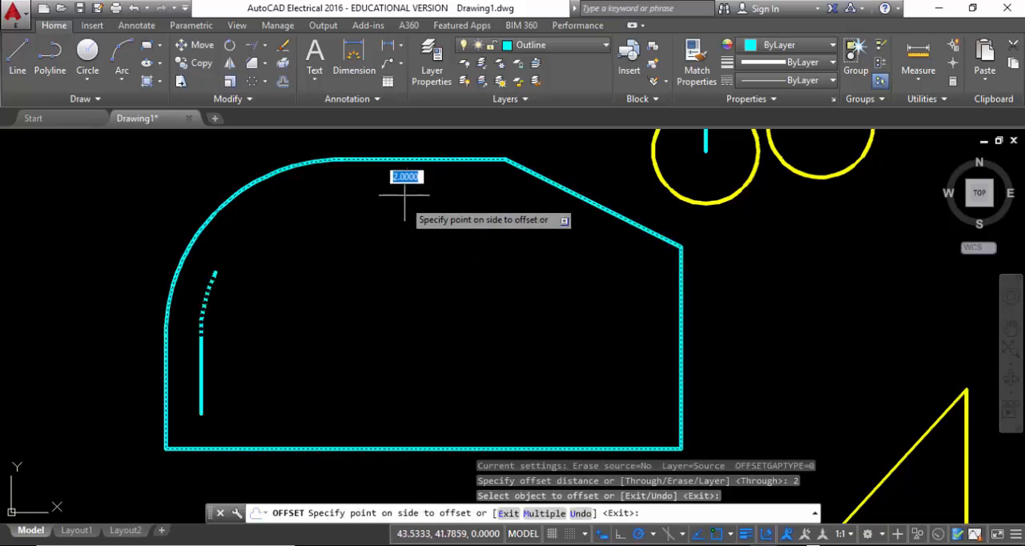
{"action": "left_click", "coordinate": [427, 303]}
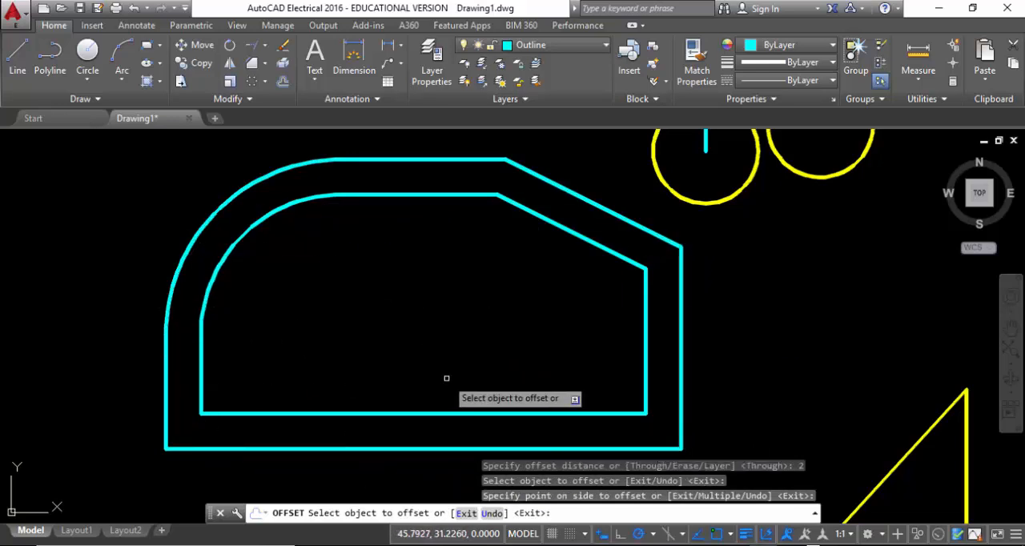
Offset each newest inner outline inward at the same distance three more times, and end the Offset command
{"action": "left_click", "coordinate": [390, 204]}
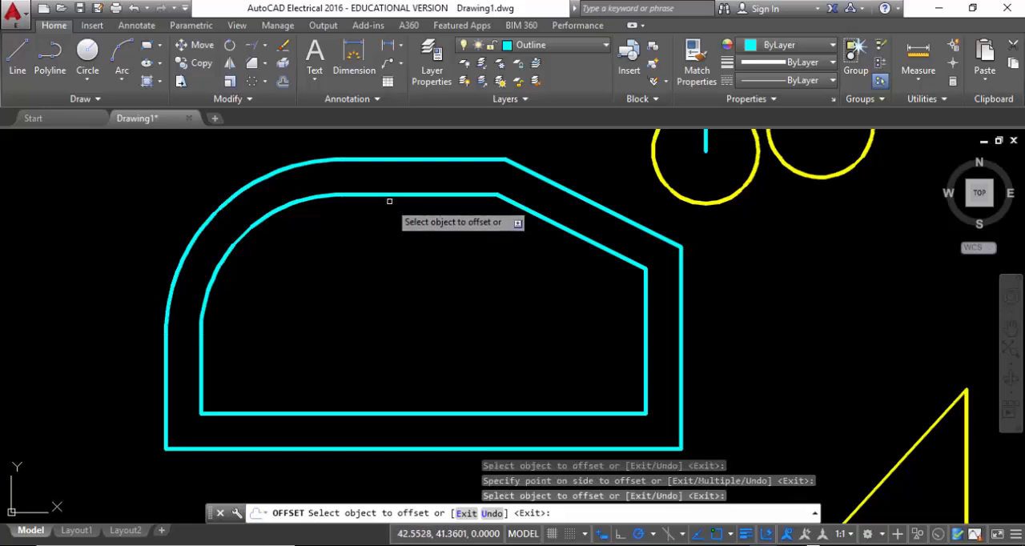
{"action": "left_click", "coordinate": [392, 194]}
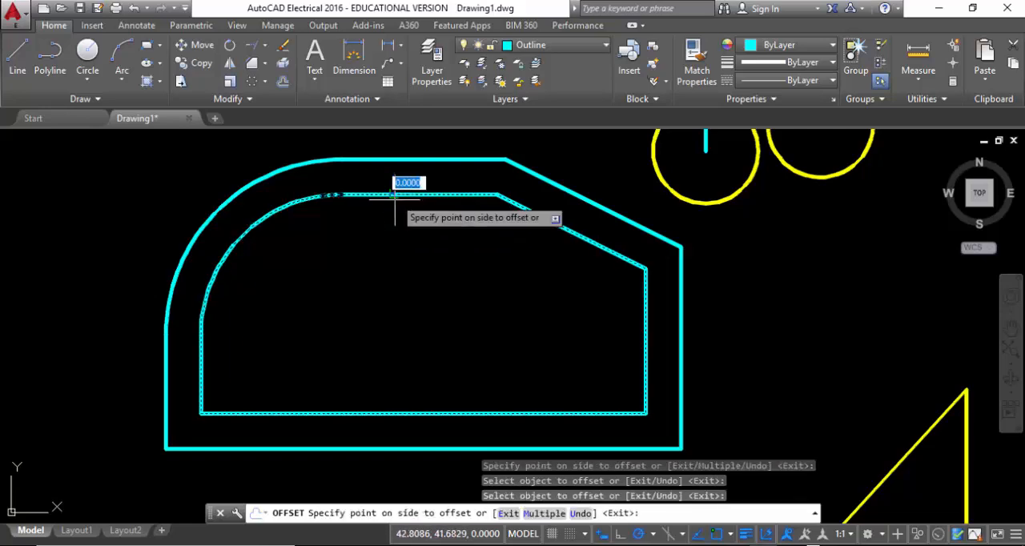
{"action": "left_click", "coordinate": [393, 220]}
{"action": "left_click", "coordinate": [395, 231]}
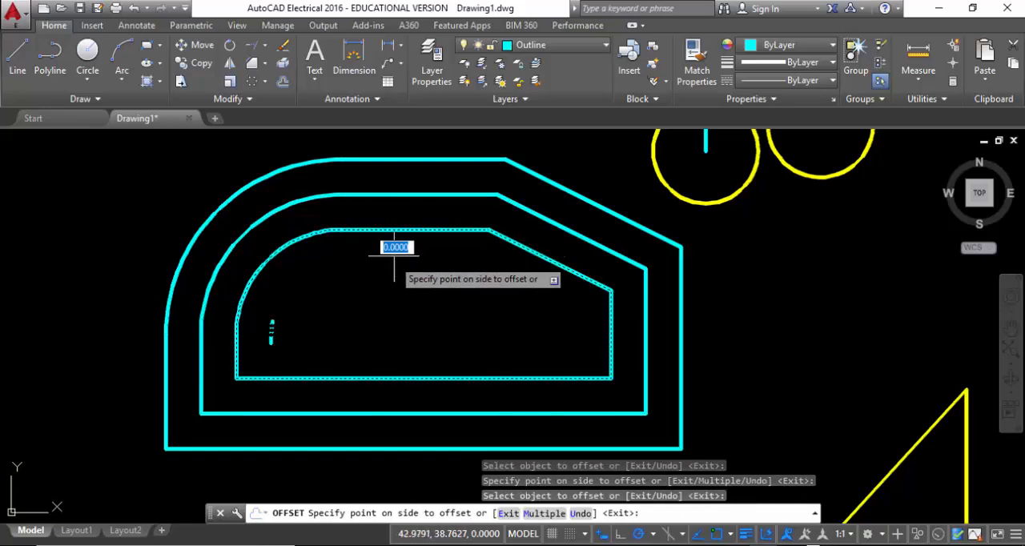
{"action": "left_click", "coordinate": [394, 258]}
{"action": "left_click", "coordinate": [402, 264]}
{"action": "left_click", "coordinate": [389, 279]}
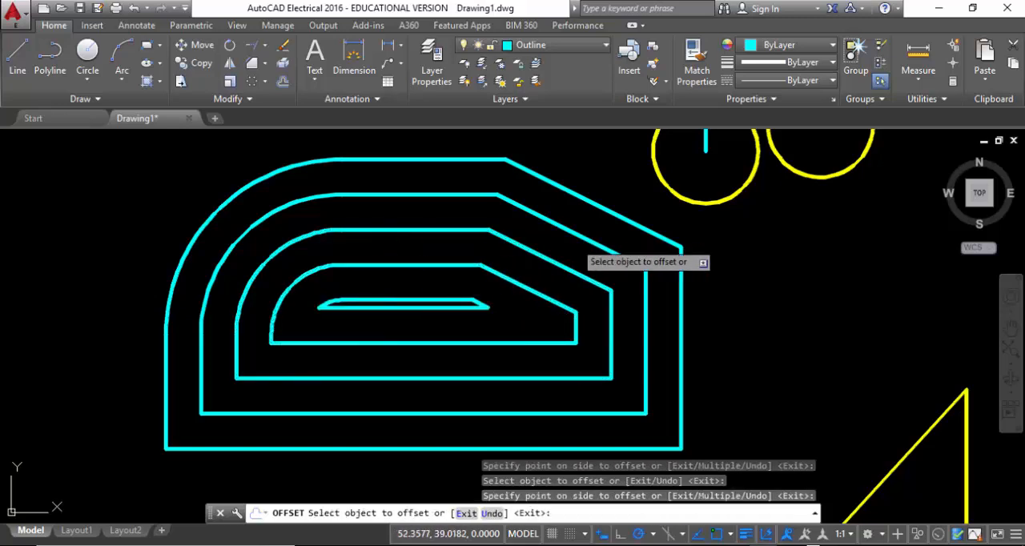
{"action": "right_click", "coordinate": [387, 208]}
{"action": "left_click", "coordinate": [422, 217]}
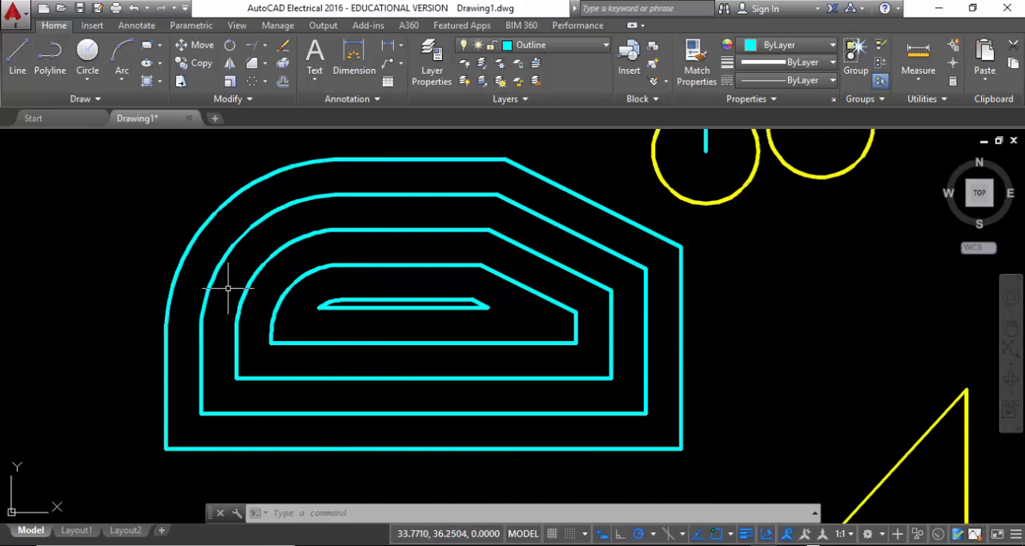
{"action": "scroll", "coordinate": [213, 297], "scroll_direction": "up", "scroll_amount": 1}
{"action": "scroll", "coordinate": [214, 284], "scroll_direction": "down", "scroll_amount": 3}
{"action": "middle_click_drag", "start_coordinate": [475, 335], "coordinate": [261, 342]}
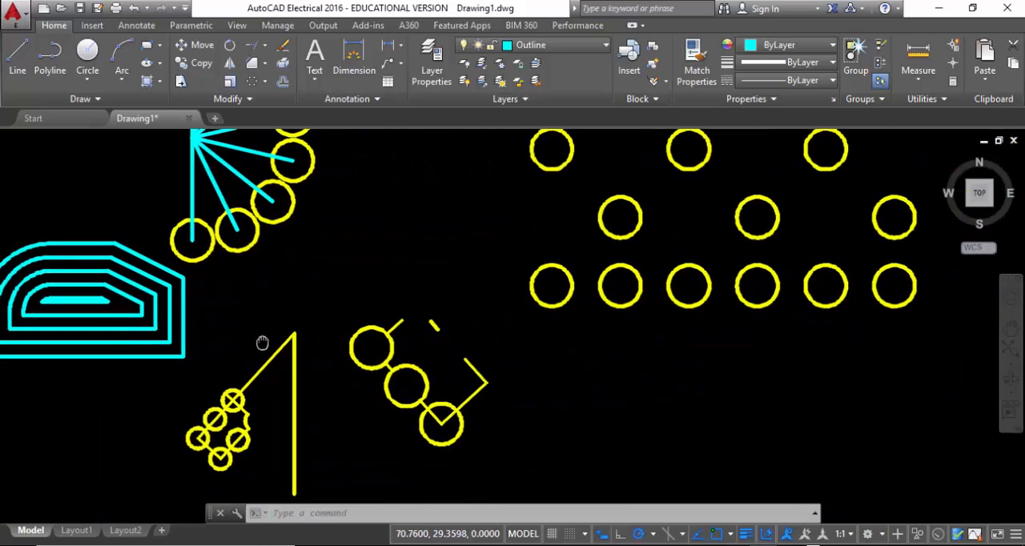
{"action": "middle_click_drag", "start_coordinate": [136, 343], "coordinate": [350, 352]}
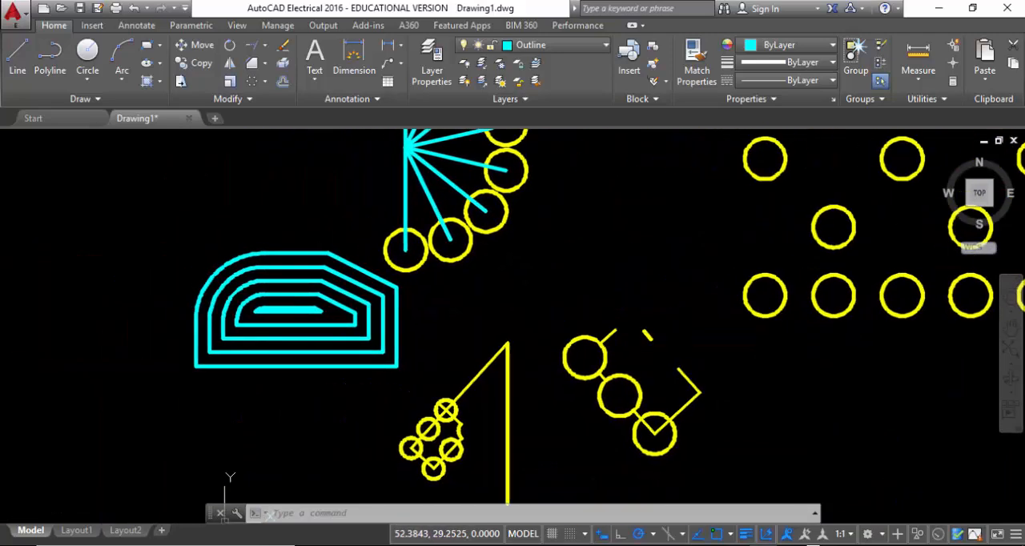
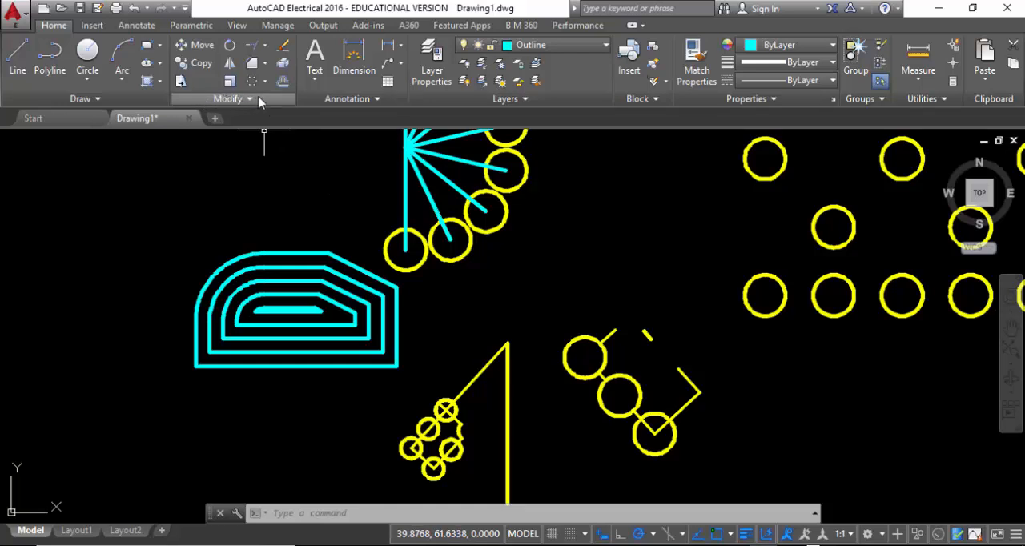
Break the outermost cyan outline at a single point near the middle of its bottom edge with Break at Point
{"action": "left_click", "coordinate": [93, 103]}
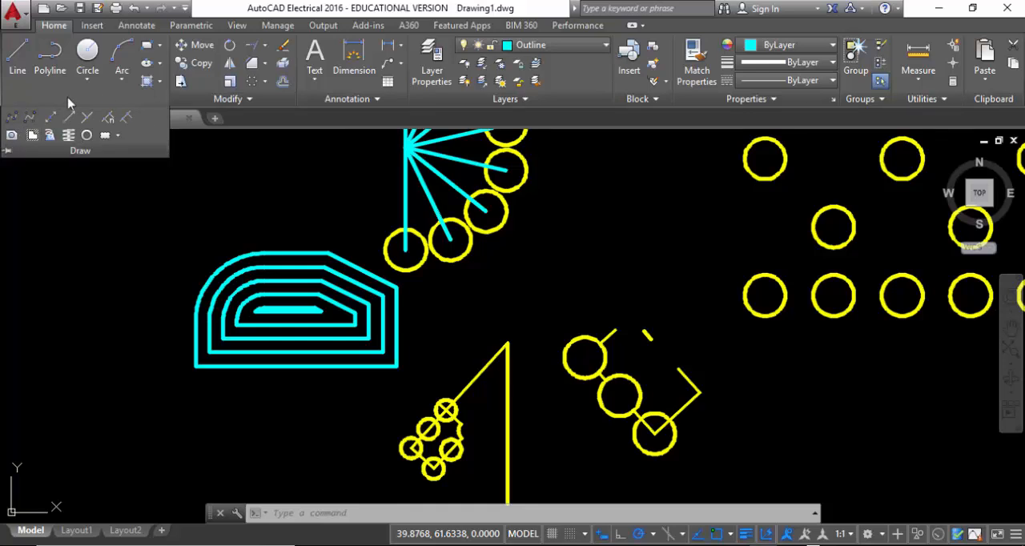
{"action": "left_click", "coordinate": [244, 104]}
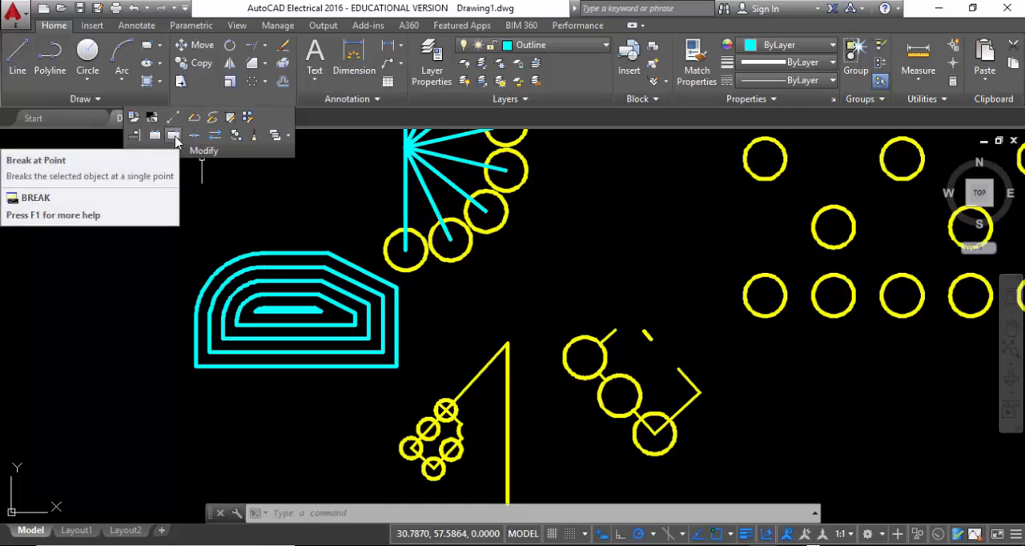
{"action": "left_click", "coordinate": [174, 136]}
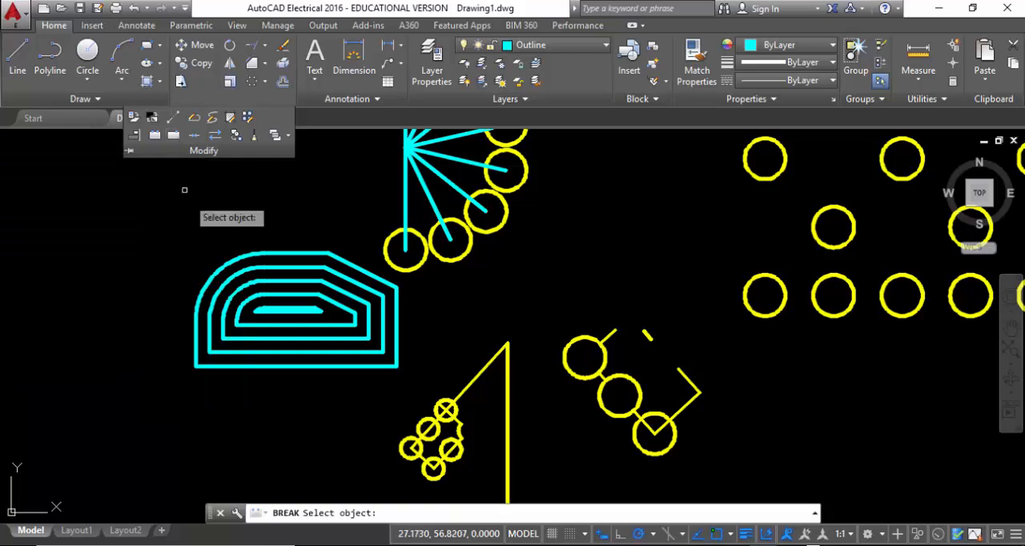
{"action": "scroll", "coordinate": [285, 390], "scroll_direction": "down", "scroll_amount": 3}
{"action": "scroll", "coordinate": [282, 385], "scroll_direction": "up", "scroll_amount": 7}
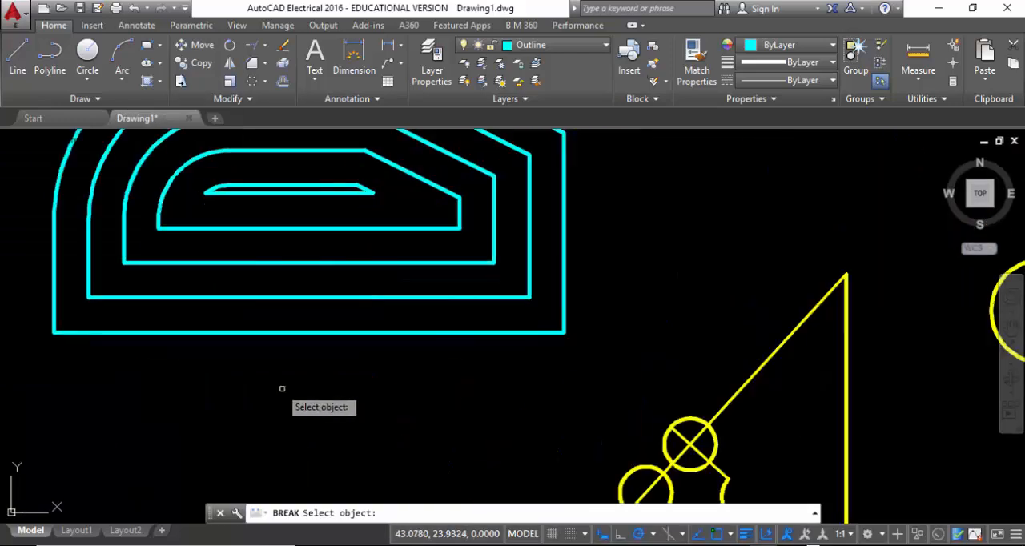
{"action": "middle_click_drag", "start_coordinate": [279, 376], "coordinate": [458, 359]}
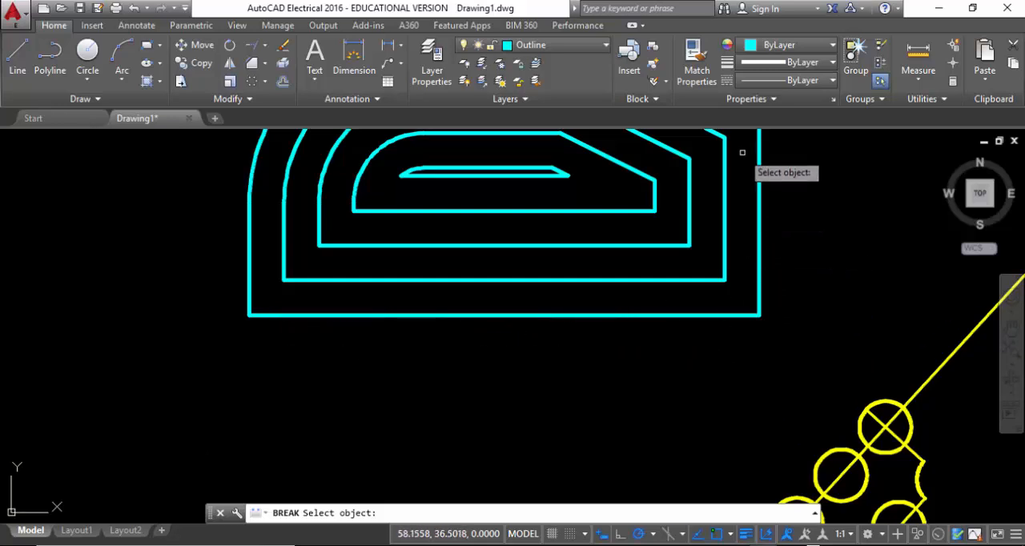
{"action": "left_click", "coordinate": [539, 317]}
{"action": "type", "text": "f"}
{"action": "key", "text": "Return"}
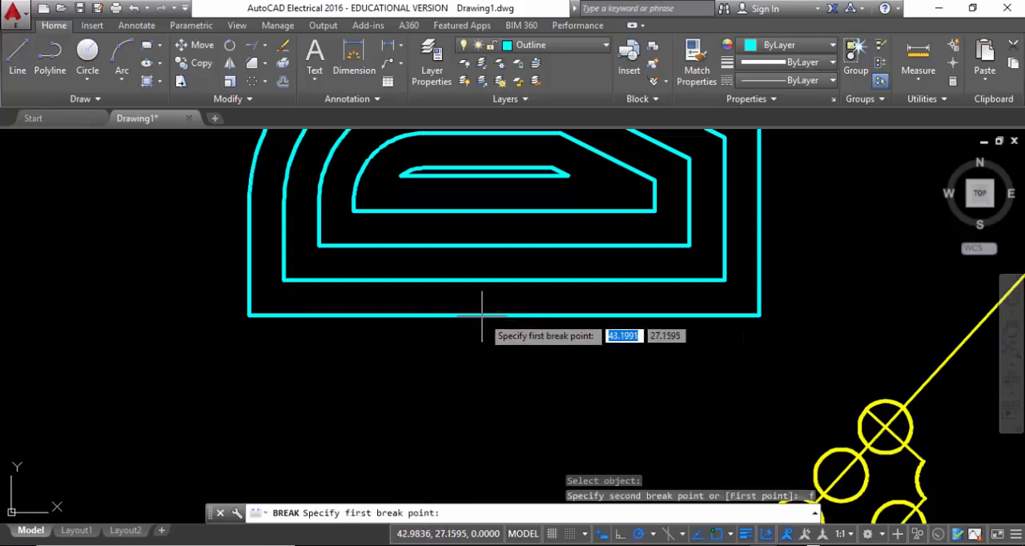
{"action": "left_click", "coordinate": [504, 317]}
{"action": "type", "text": "@"}
{"action": "key", "text": "Return"}
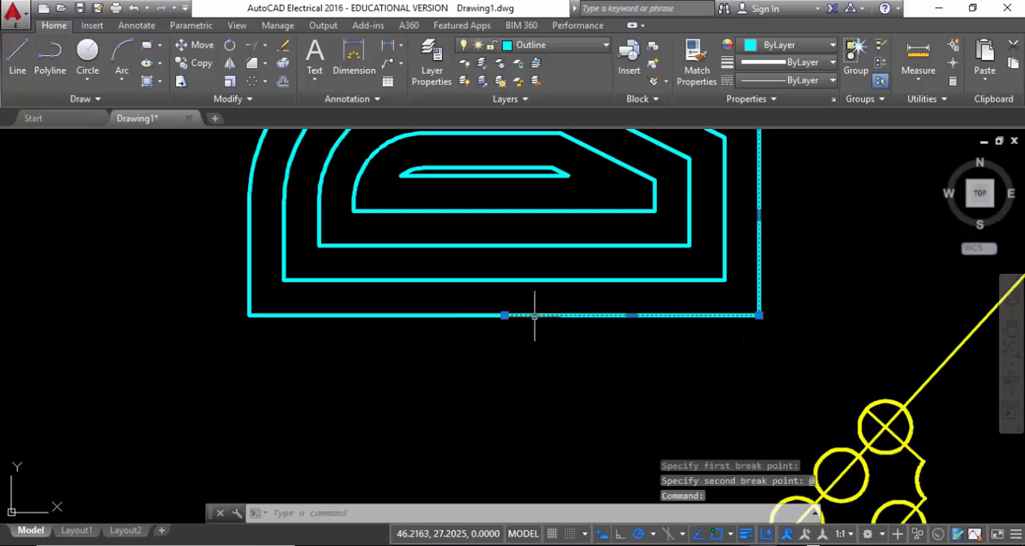
Select the next inner cyan outline to compare it with the broken outer one, and clear the selection
{"action": "middle_click_drag", "start_coordinate": [697, 294], "coordinate": [549, 403]}
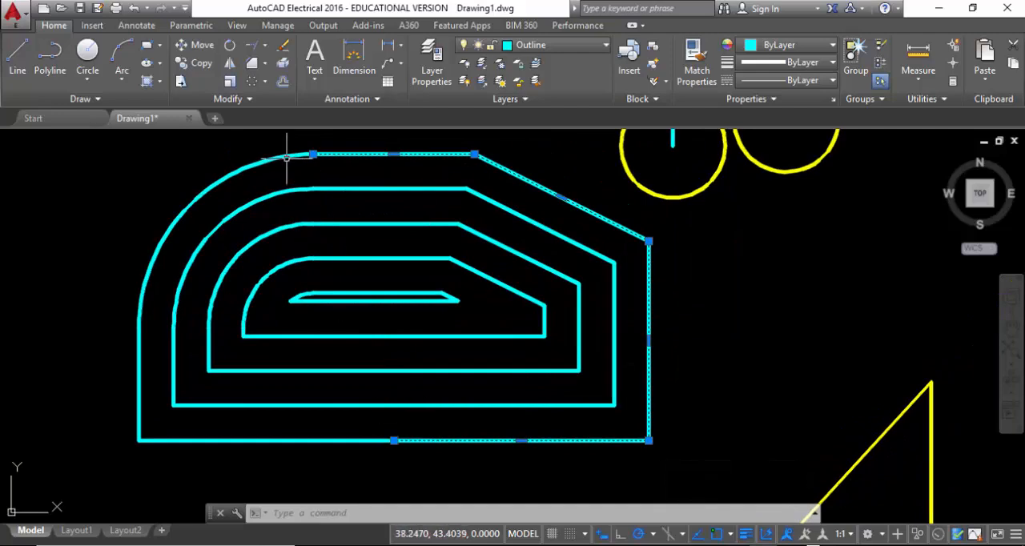
{"action": "left_click", "coordinate": [313, 188]}
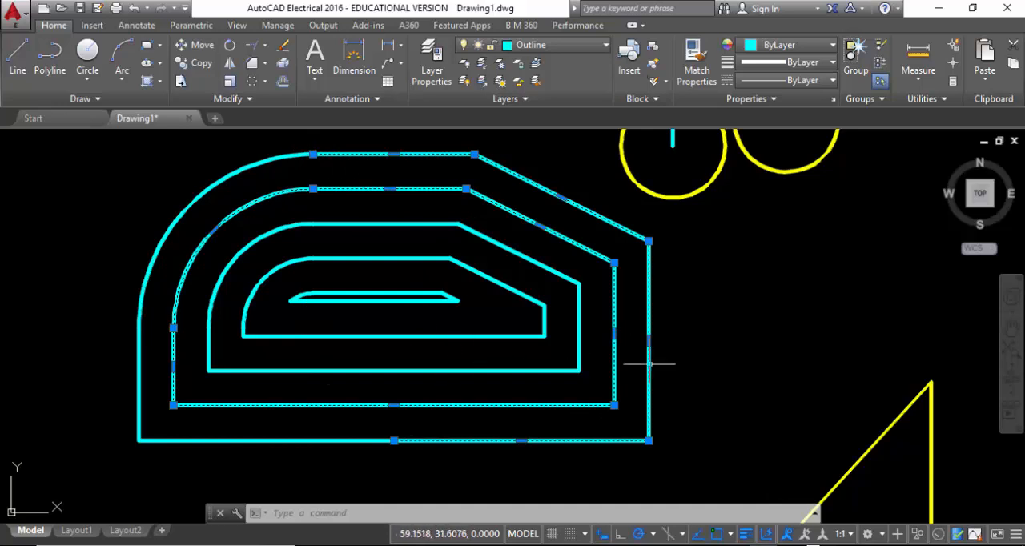
{"action": "key", "text": "Escape"}
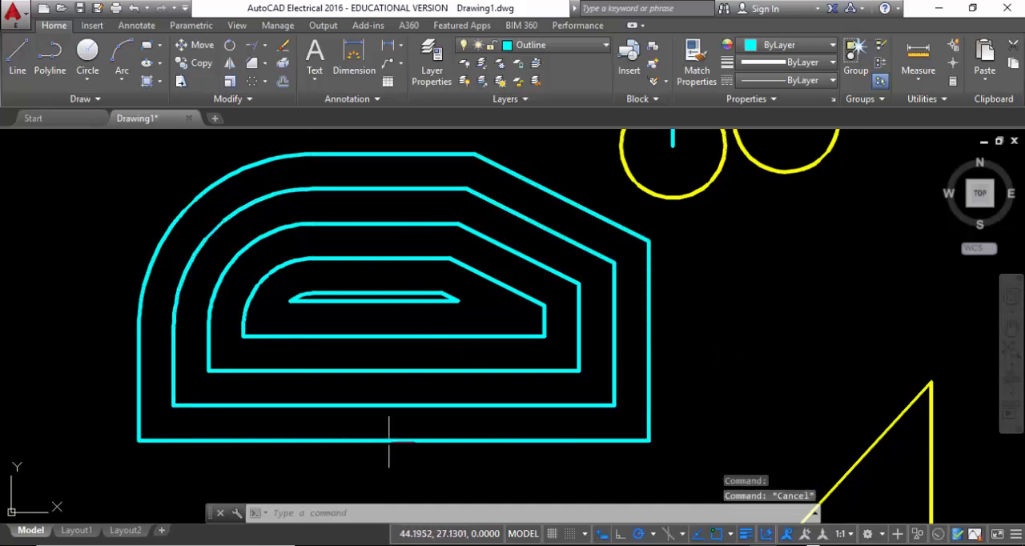
{"action": "left_click", "coordinate": [337, 405]}
{"action": "key", "text": "Escape"}
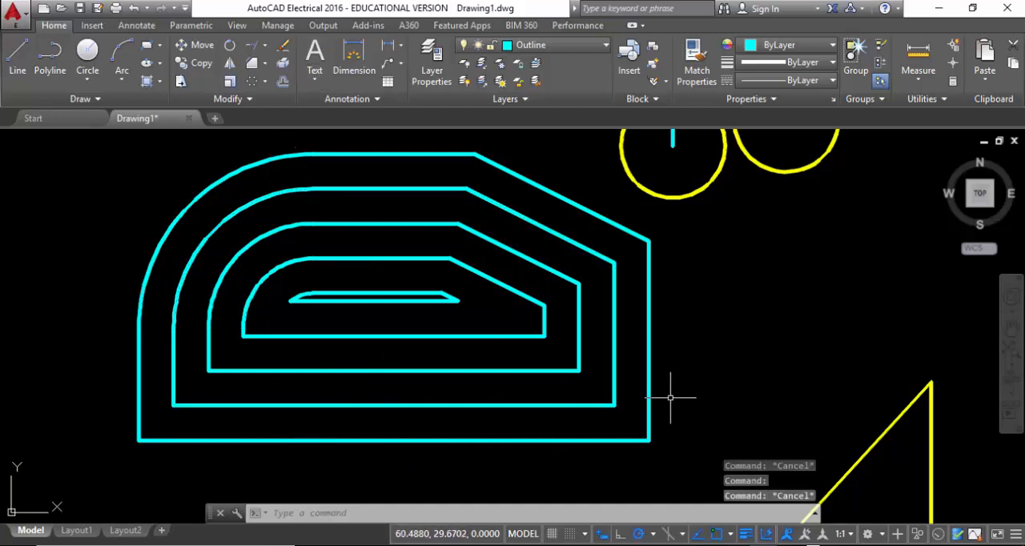
Select the yellow polyline containing the long vertical line to examine which segments belong to it
{"action": "scroll", "coordinate": [167, 285], "scroll_direction": "down", "scroll_amount": 5}
{"action": "middle_click_drag", "start_coordinate": [411, 389], "coordinate": [373, 296]}
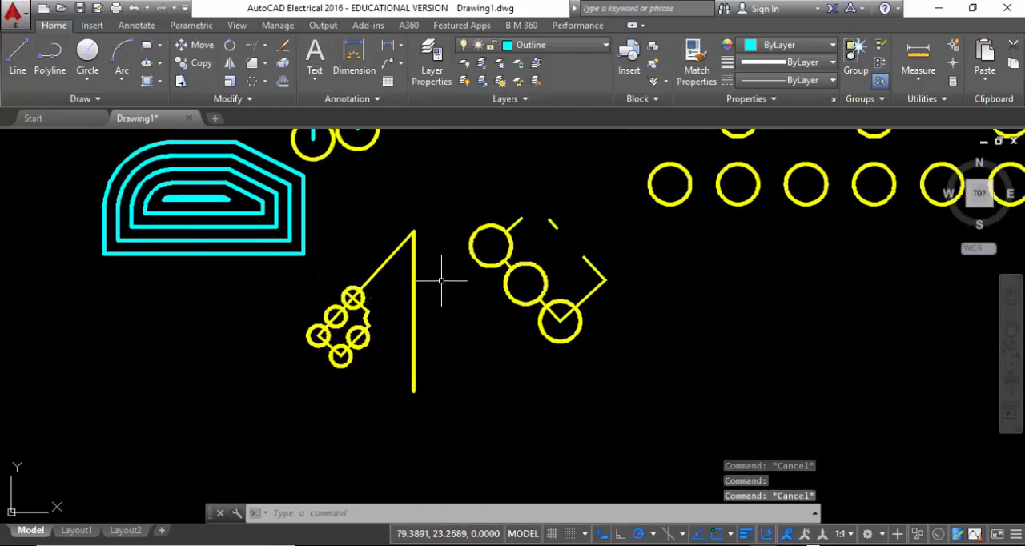
{"action": "left_click", "coordinate": [460, 352]}
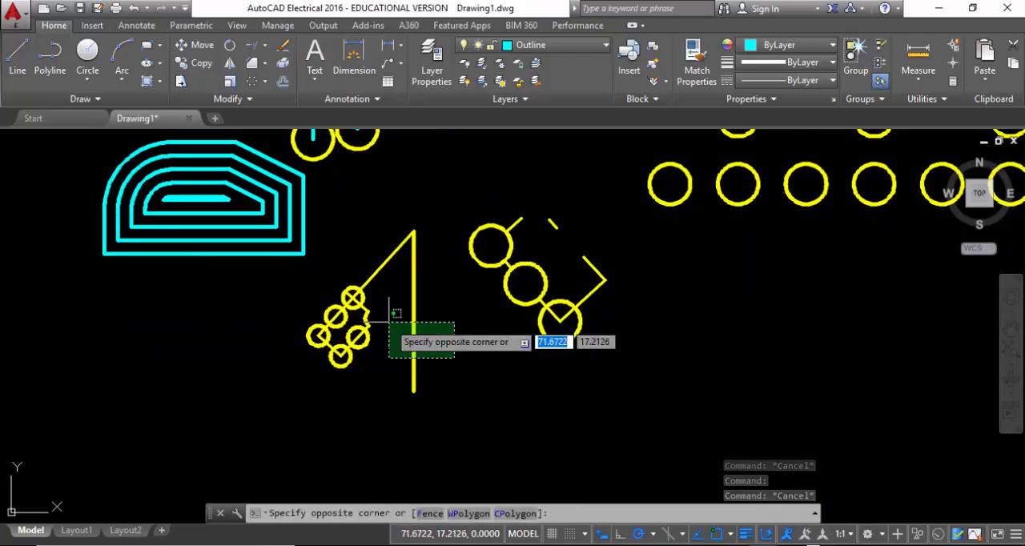
{"action": "left_click", "coordinate": [392, 329]}
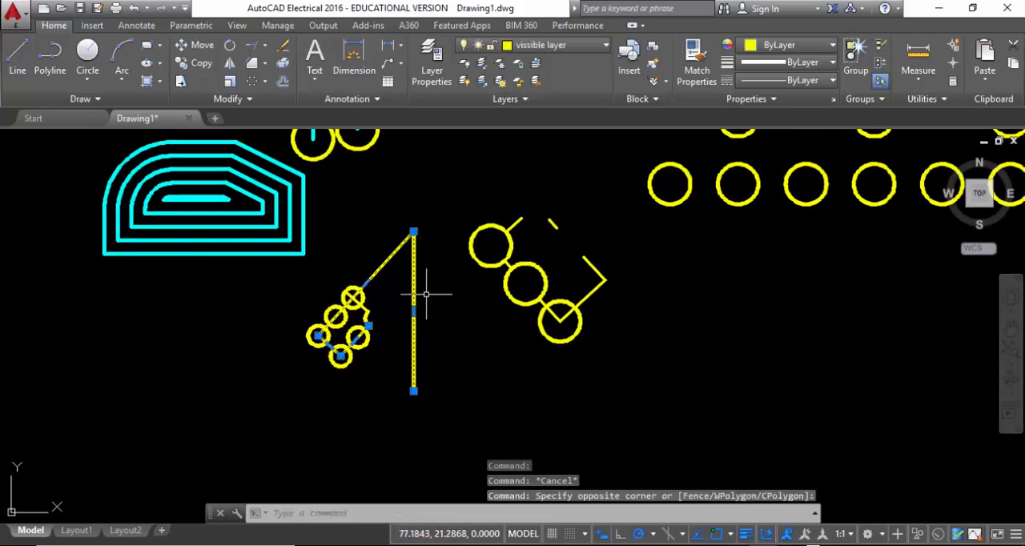
{"action": "key", "text": "Escape"}
{"action": "left_click", "coordinate": [441, 325]}
{"action": "left_click", "coordinate": [395, 300]}
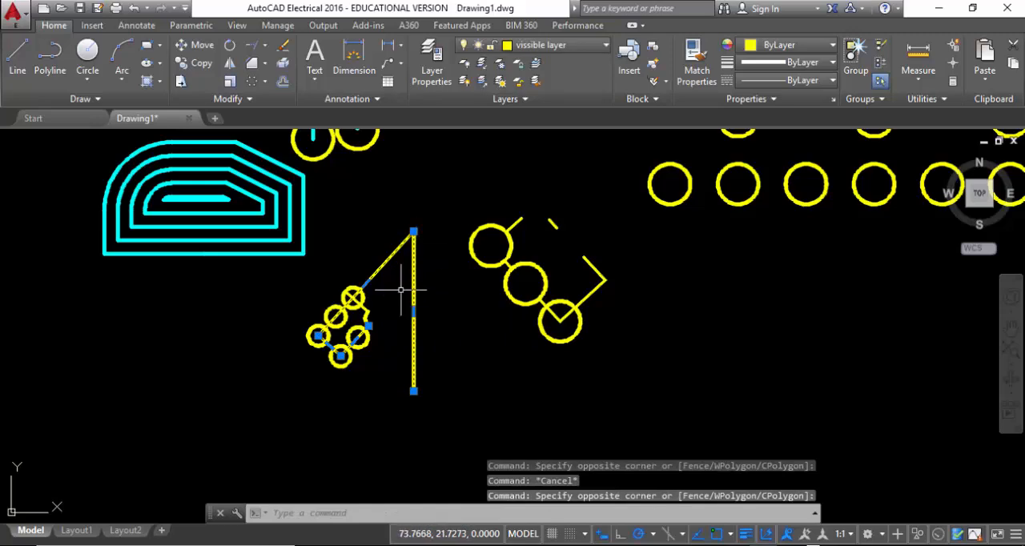
{"action": "scroll", "coordinate": [401, 290], "scroll_direction": "down", "scroll_amount": 2}
{"action": "scroll", "coordinate": [401, 288], "scroll_direction": "up", "scroll_amount": 6}
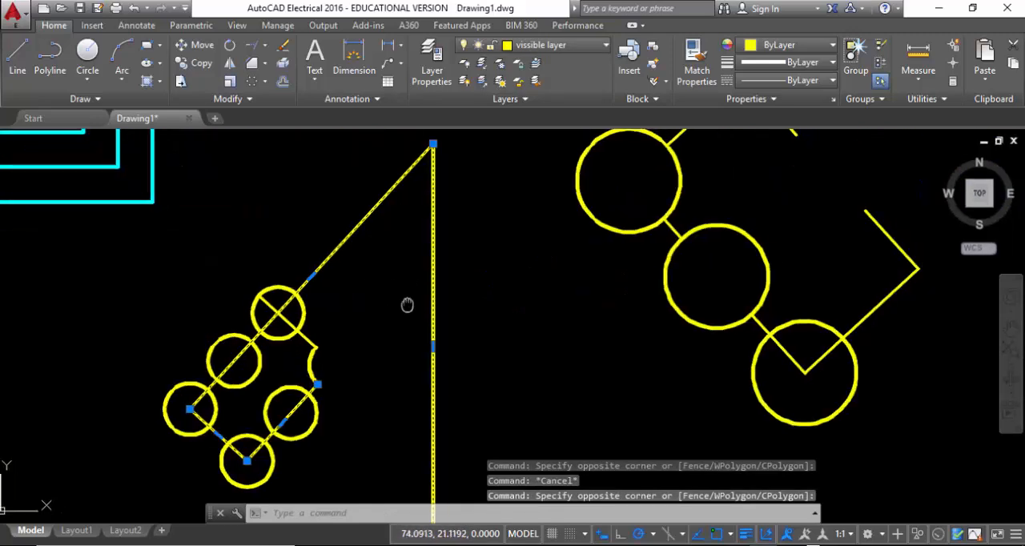
{"action": "middle_click_drag", "start_coordinate": [407, 305], "coordinate": [359, 250]}
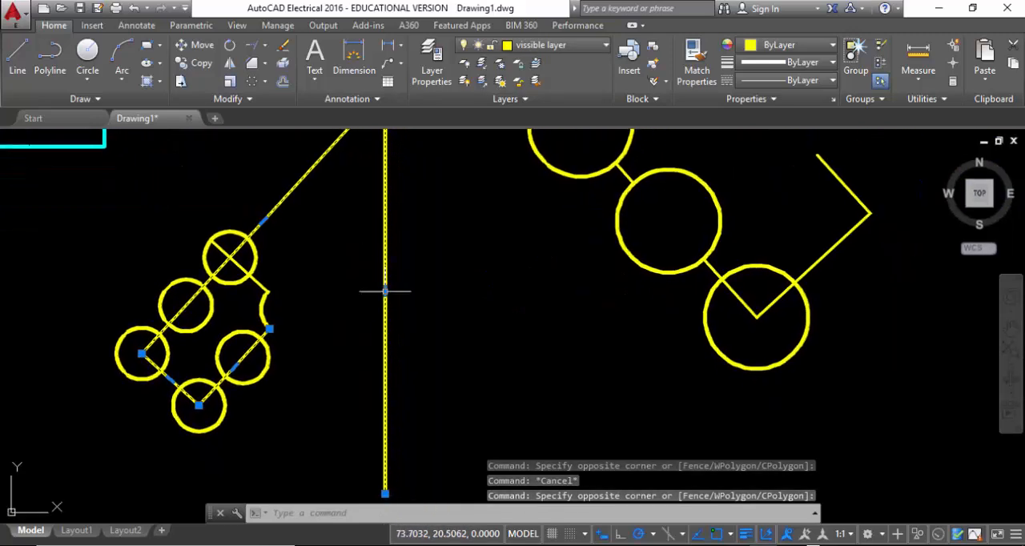
Break the yellow polyline at a point around the middle of its vertical segment, and check the two resulting pieces by selecting them
{"action": "left_click", "coordinate": [248, 101]}
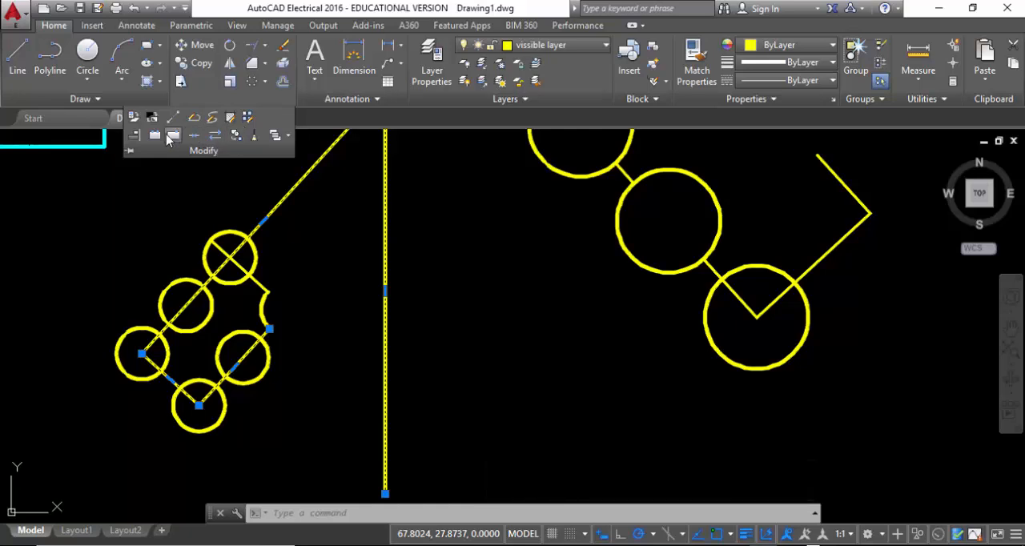
{"action": "left_click", "coordinate": [171, 136]}
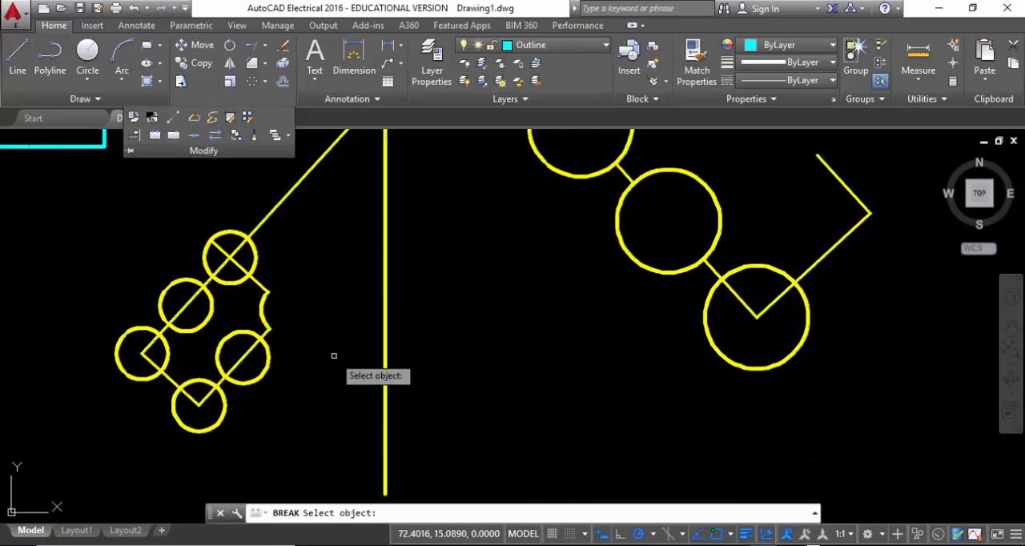
{"action": "left_click", "coordinate": [384, 317]}
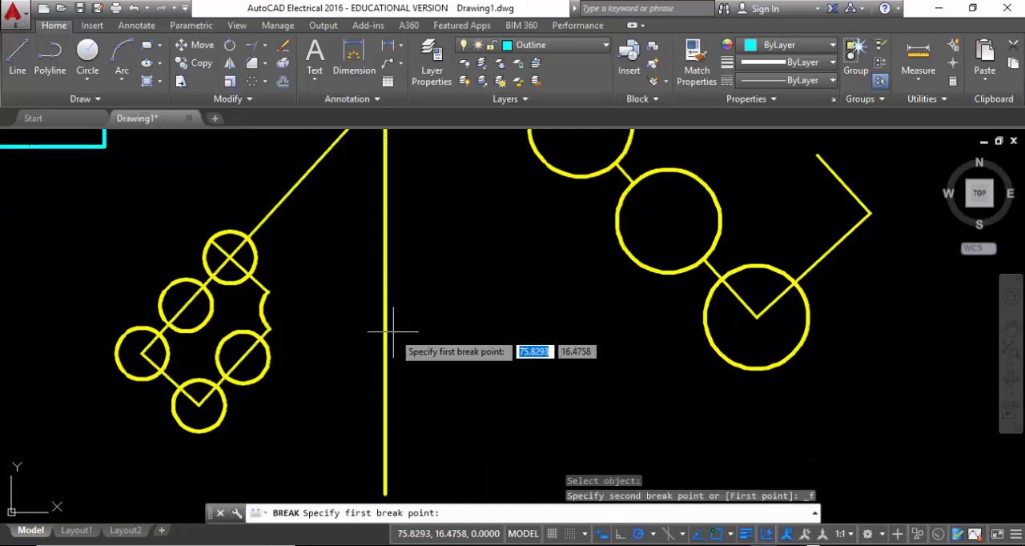
{"action": "left_click", "coordinate": [385, 292]}
{"action": "left_click", "coordinate": [381, 312]}
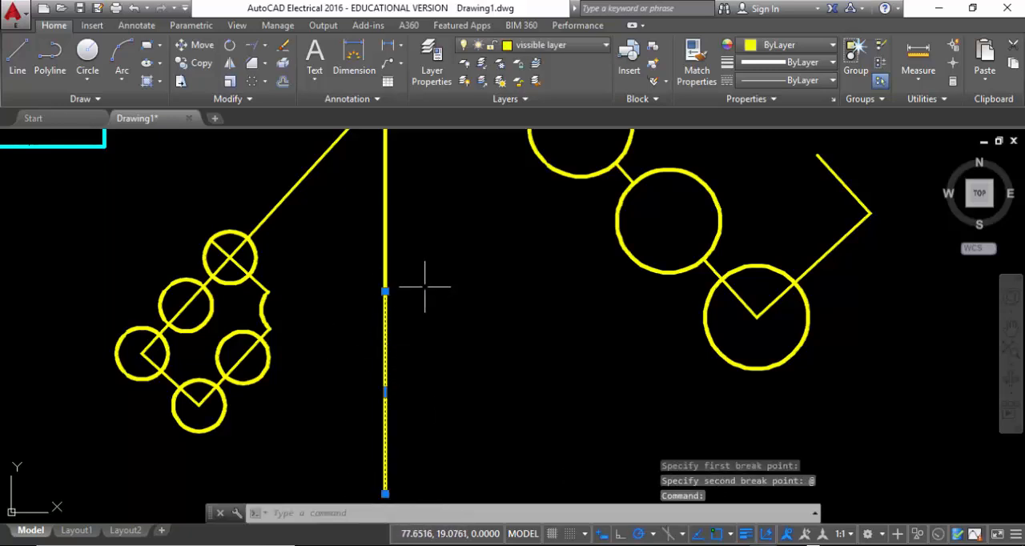
{"action": "left_click", "coordinate": [385, 251]}
{"action": "key", "text": "Escape"}
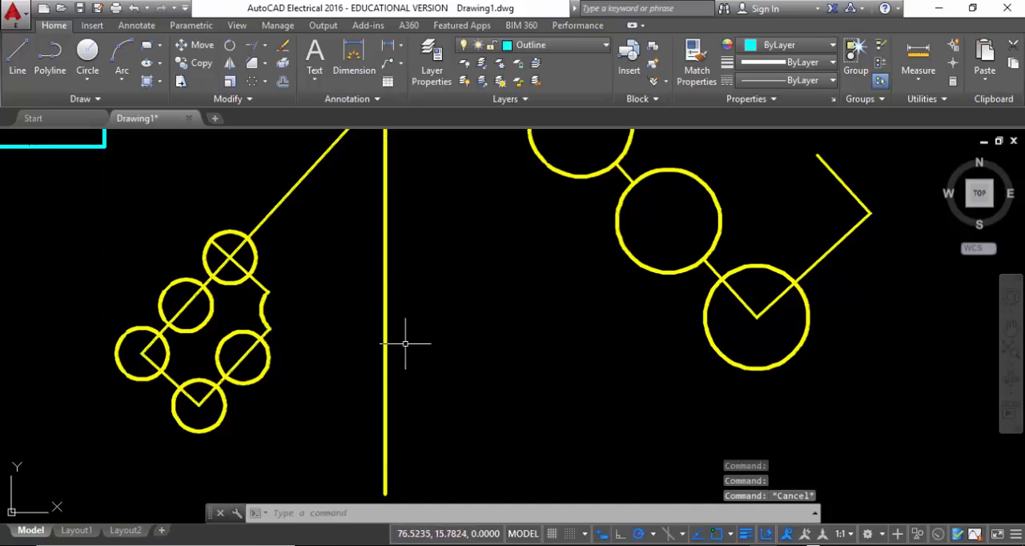
Stretch the upper endpoint of the lower vertical piece straight down to a length of about 9.42, opening a gap below the upper piece
{"action": "left_click", "coordinate": [232, 98]}
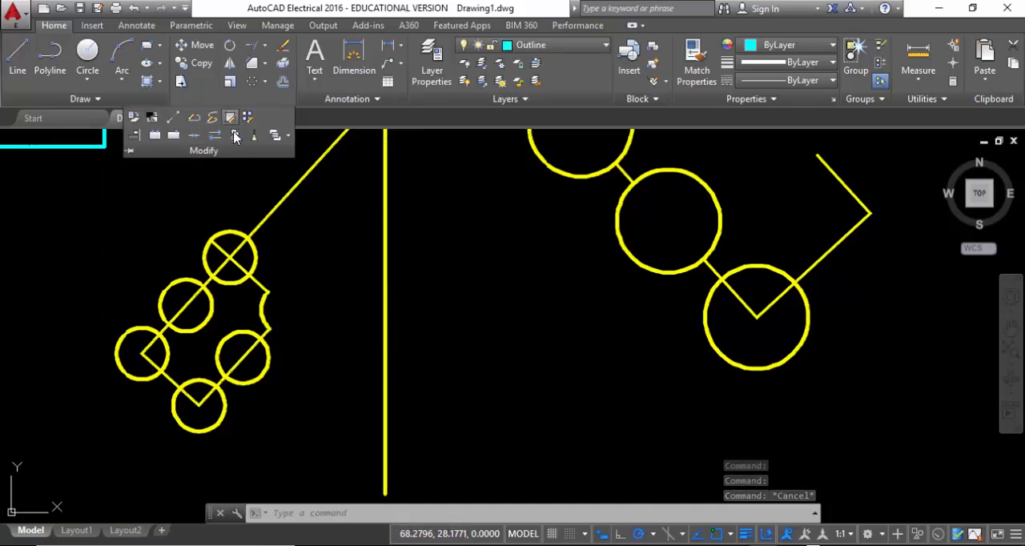
{"action": "left_click", "coordinate": [393, 341]}
{"action": "left_click", "coordinate": [298, 311]}
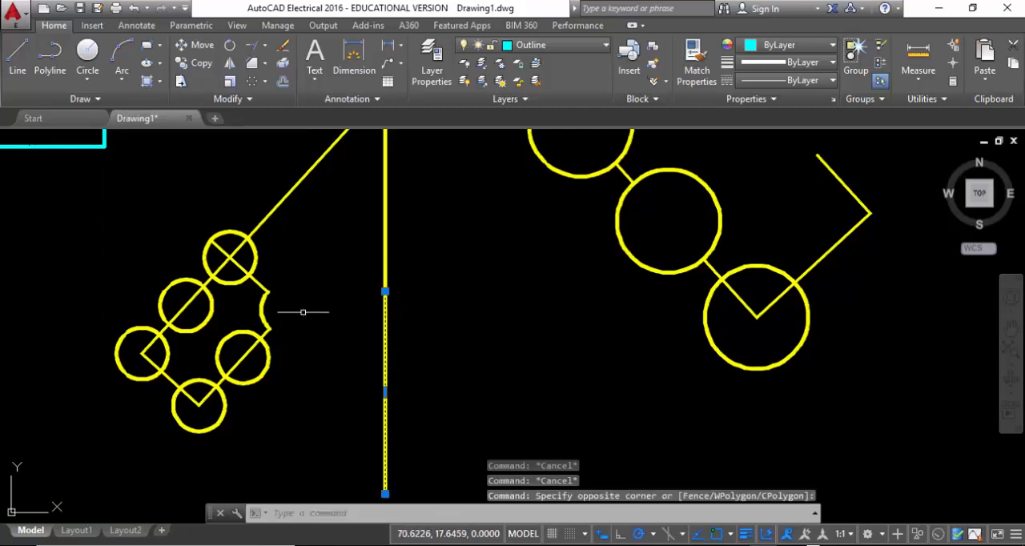
{"action": "left_click", "coordinate": [384, 292]}
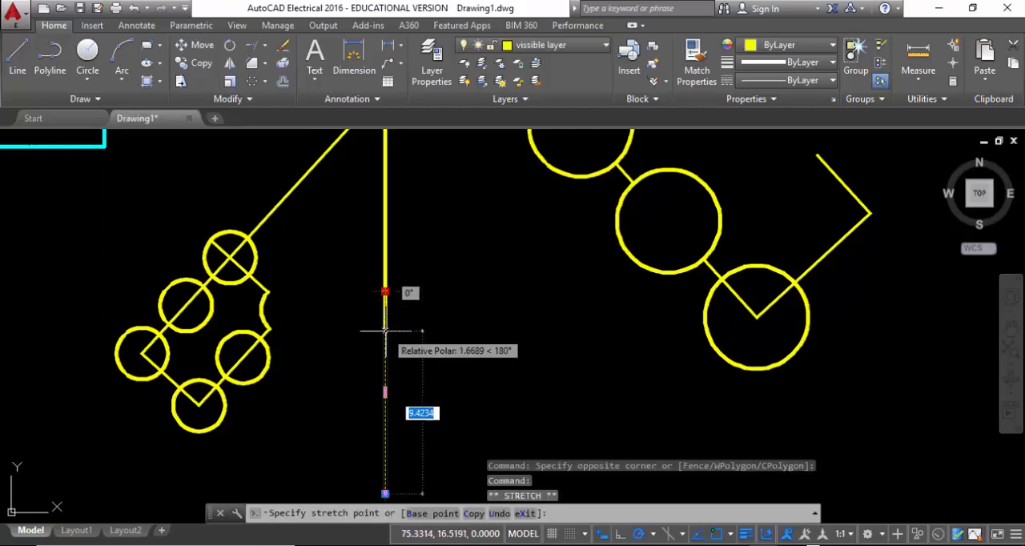
{"action": "key", "text": "Escape"}
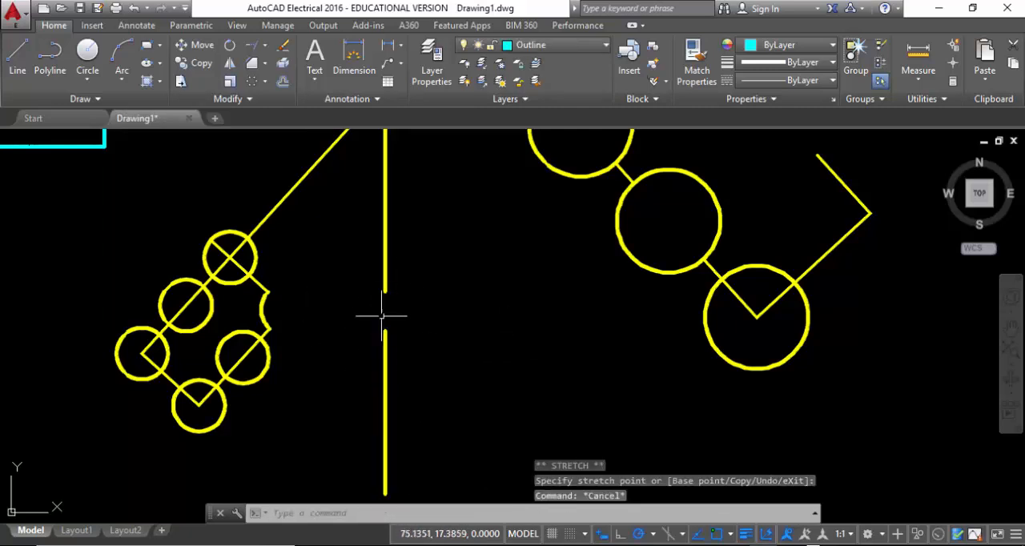
Try to join the upper yellow polyline and the separate lower vertical piece across the gap
{"action": "left_click", "coordinate": [245, 98]}
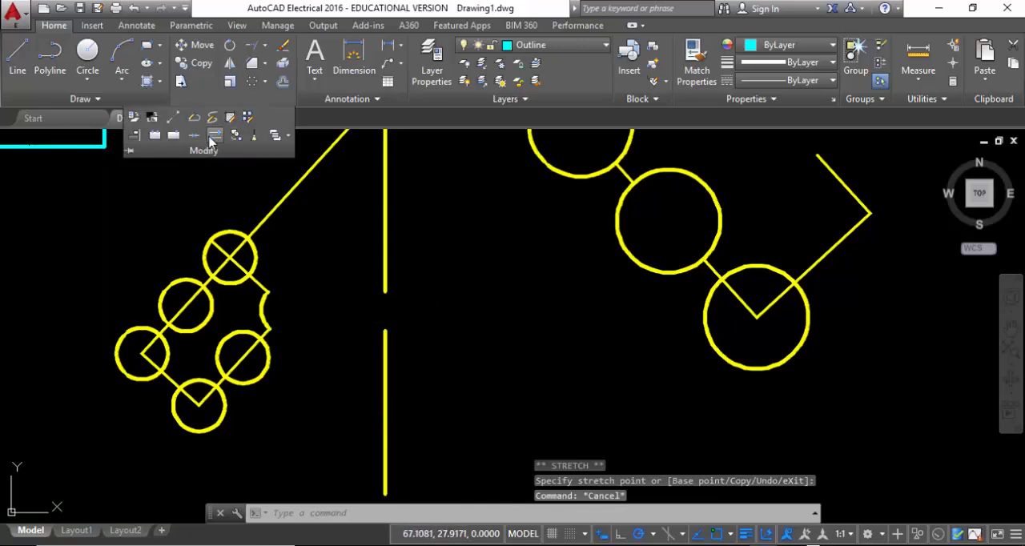
{"action": "left_click", "coordinate": [196, 136]}
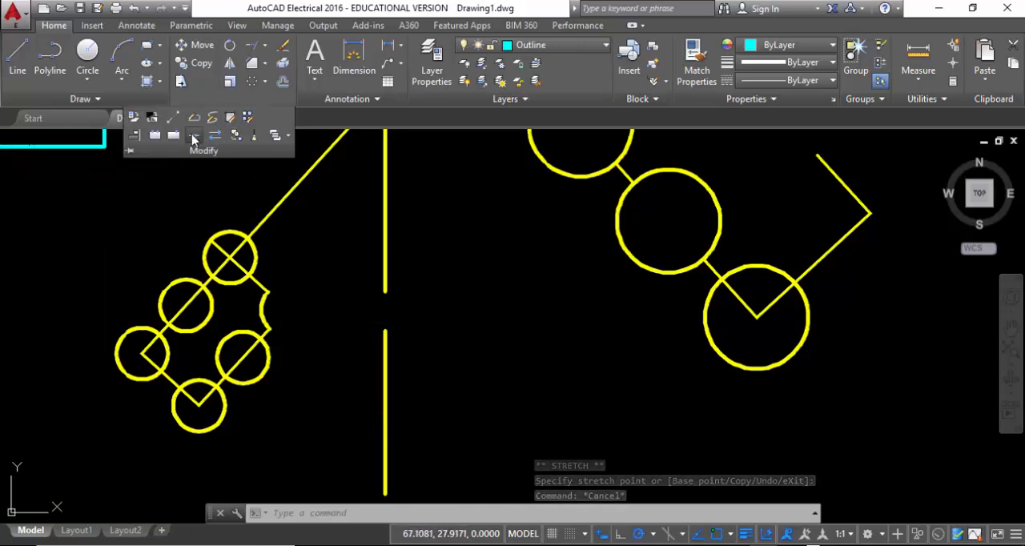
{"action": "left_click", "coordinate": [382, 271]}
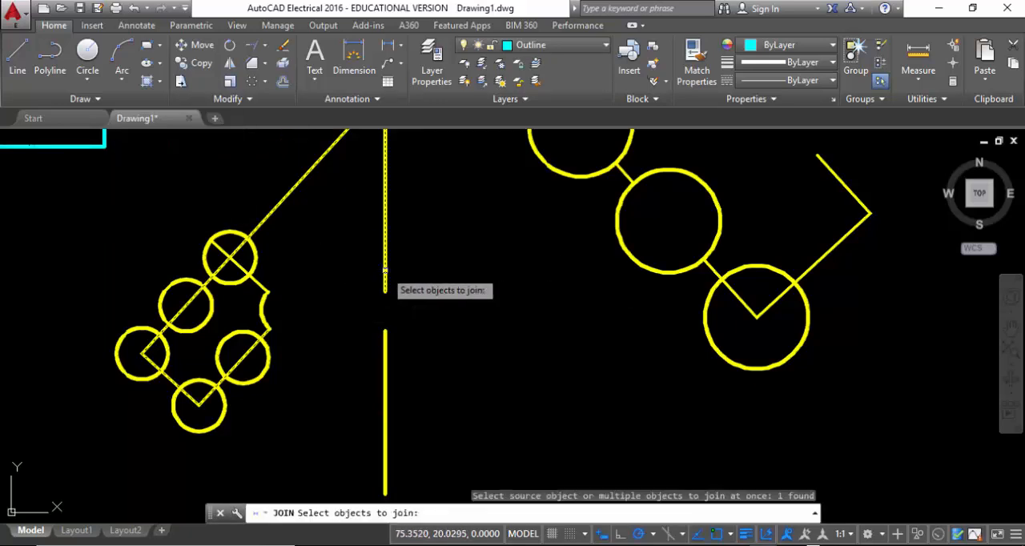
{"action": "left_click", "coordinate": [386, 341]}
{"action": "key", "text": "Return"}
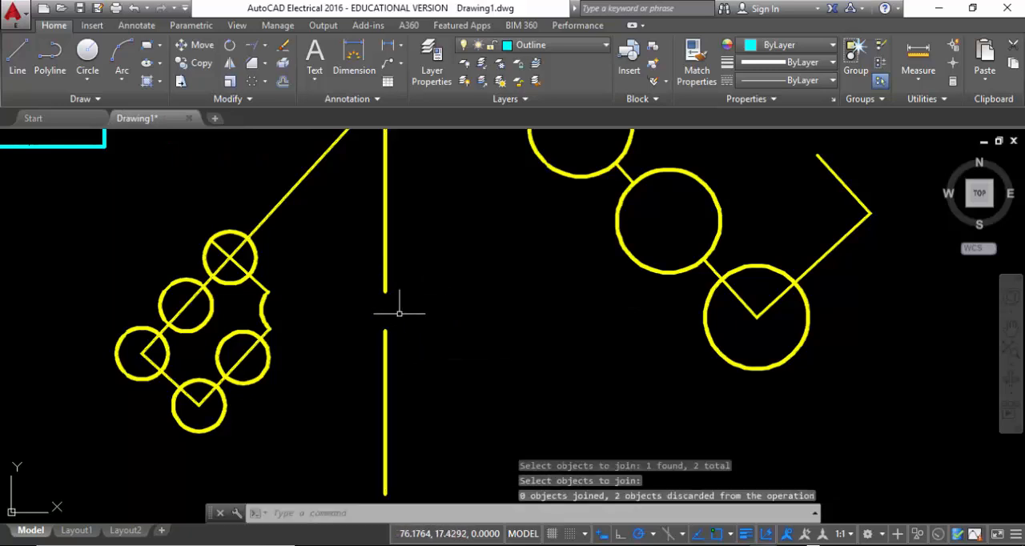
Select the upper yellow polyline and the lower vertical piece to examine their extents, and clear the selection
{"action": "middle_click_drag", "start_coordinate": [383, 311], "coordinate": [441, 370]}
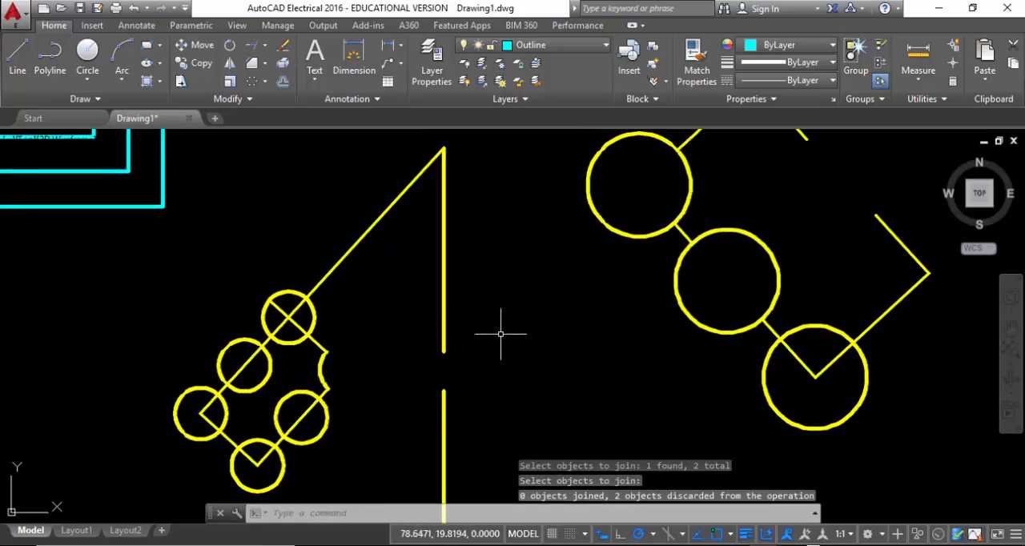
{"action": "left_click", "coordinate": [453, 228]}
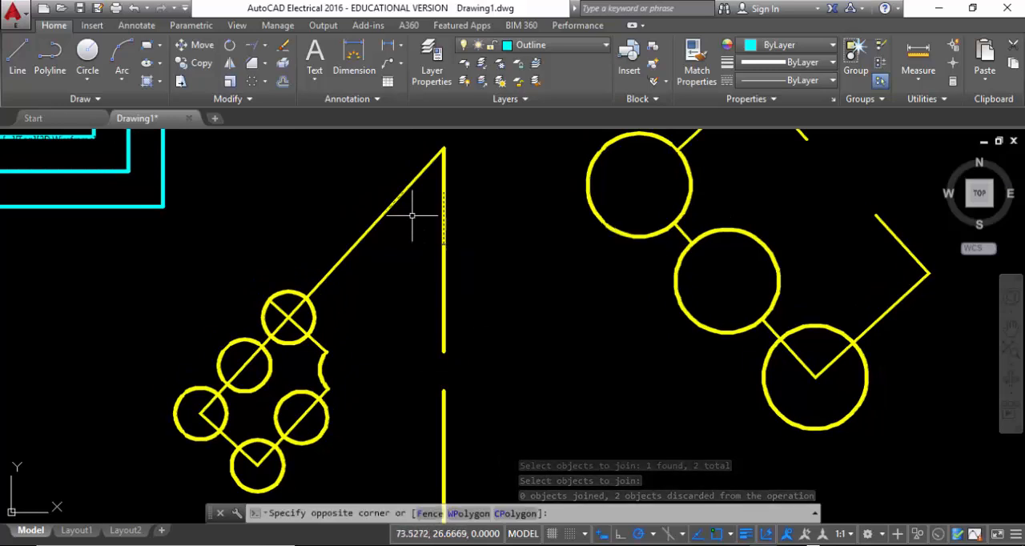
{"action": "left_click", "coordinate": [391, 187]}
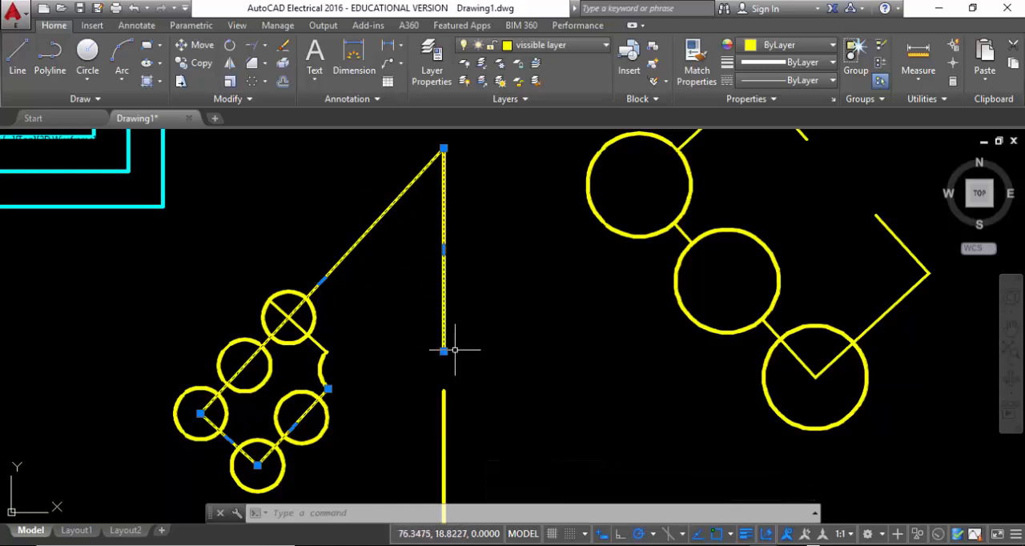
{"action": "left_click", "coordinate": [476, 432]}
{"action": "left_click", "coordinate": [401, 407]}
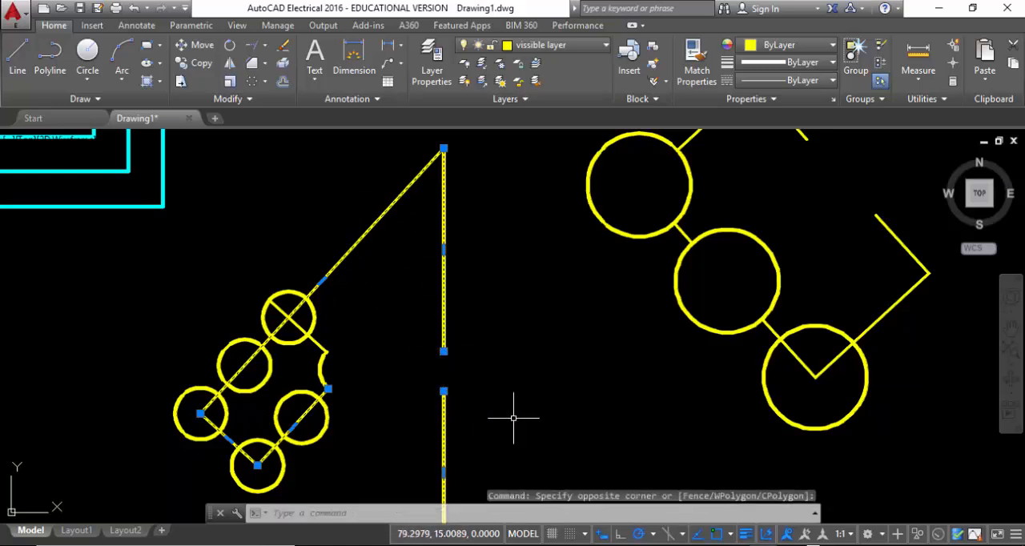
{"action": "key", "text": "Escape"}
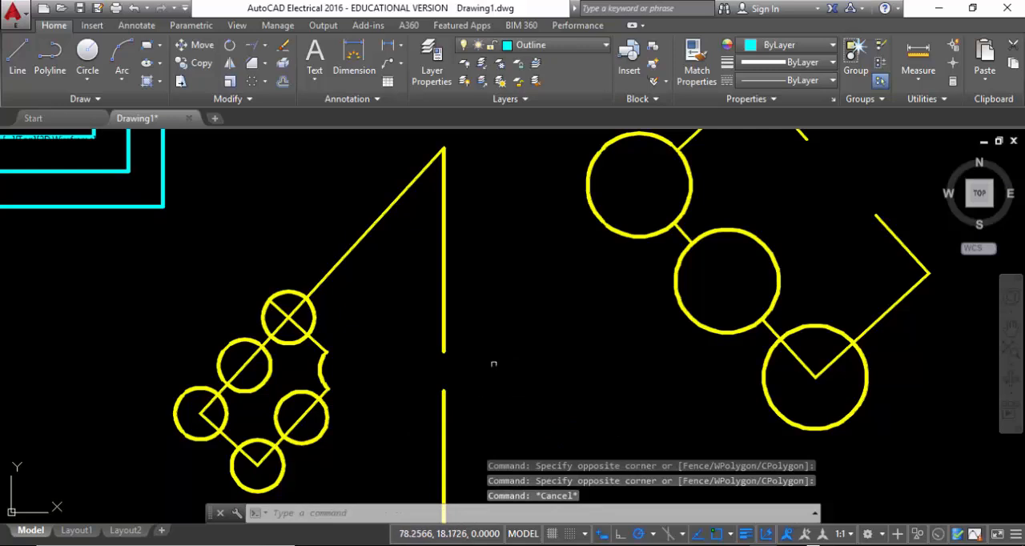
Explode the upper yellow polyline, which includes the diagonal and the upper vertical segment, into separate objects
{"action": "left_click", "coordinate": [494, 328]}
{"action": "left_click", "coordinate": [389, 217]}
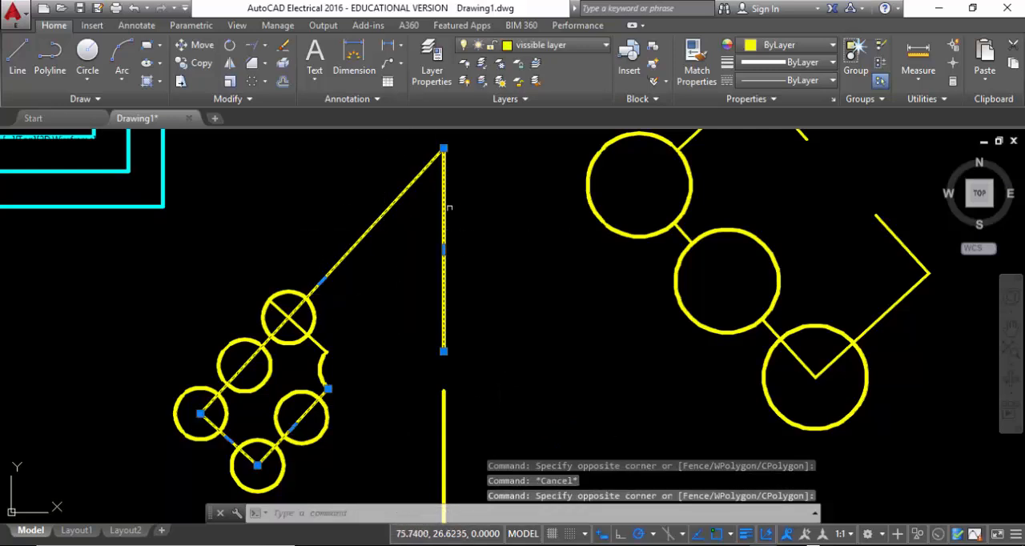
{"action": "left_click", "coordinate": [282, 64]}
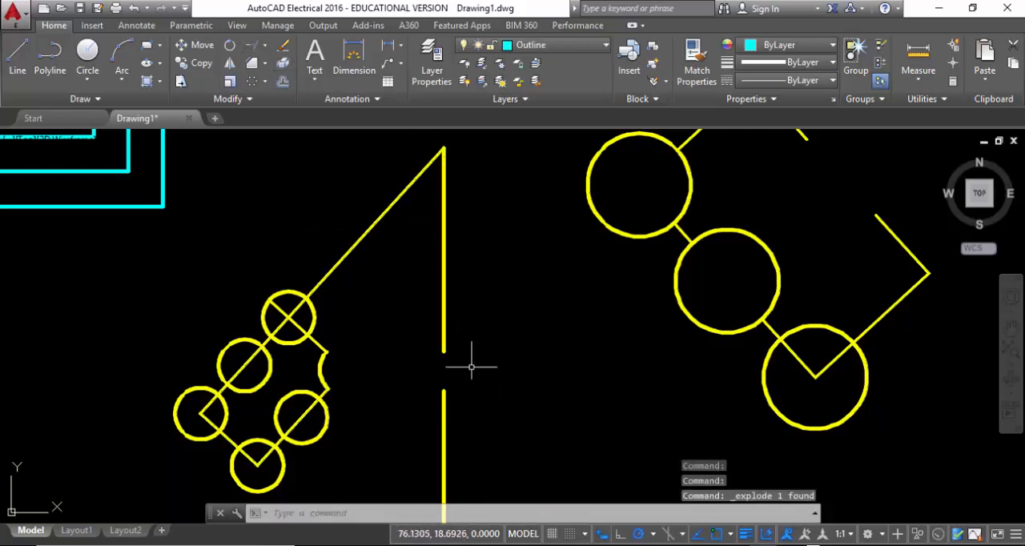
Try to join the lower vertical piece with the exploded upper vertical line across the gap
{"action": "middle_click_drag", "start_coordinate": [465, 428], "coordinate": [394, 337]}
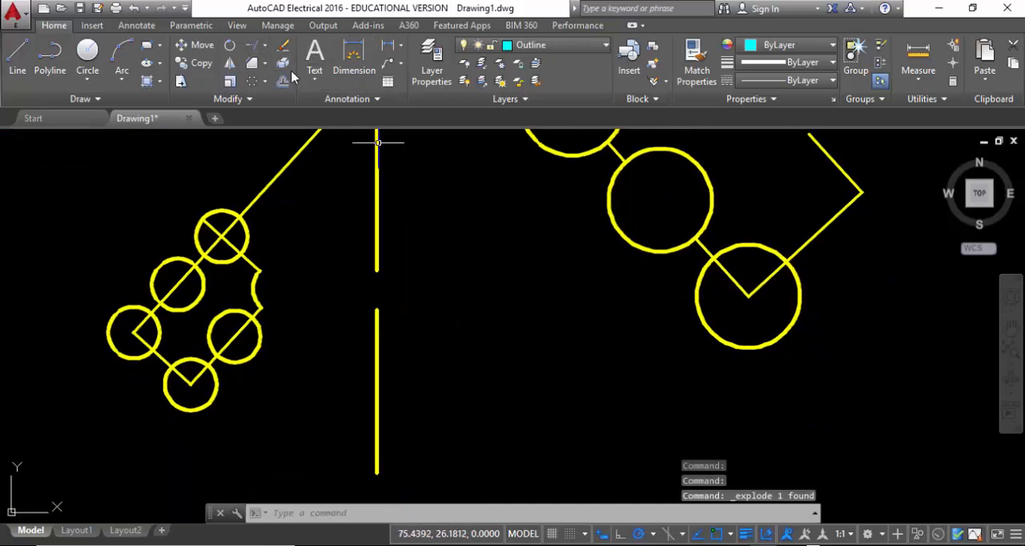
{"action": "left_click", "coordinate": [240, 99]}
{"action": "left_click", "coordinate": [235, 135]}
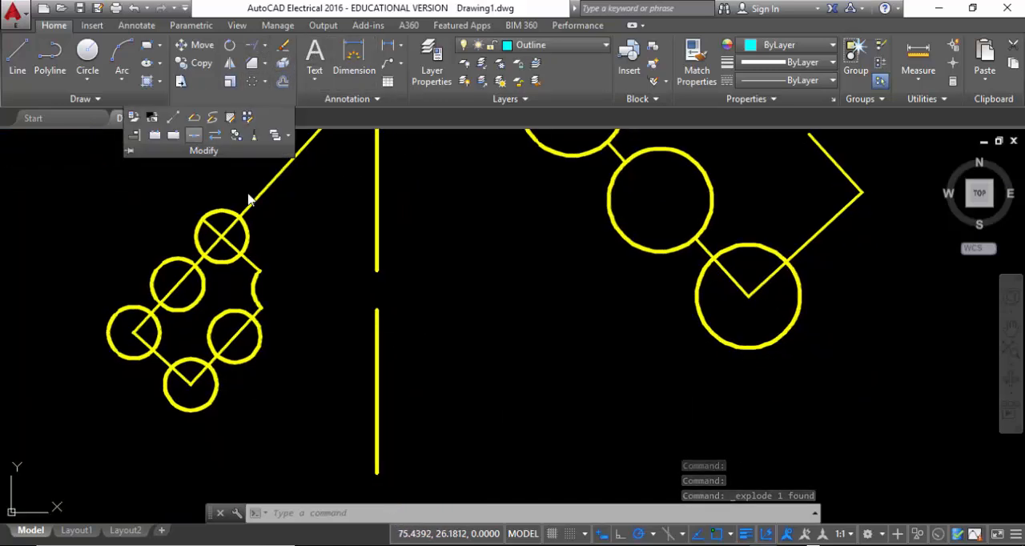
{"action": "left_click", "coordinate": [376, 313]}
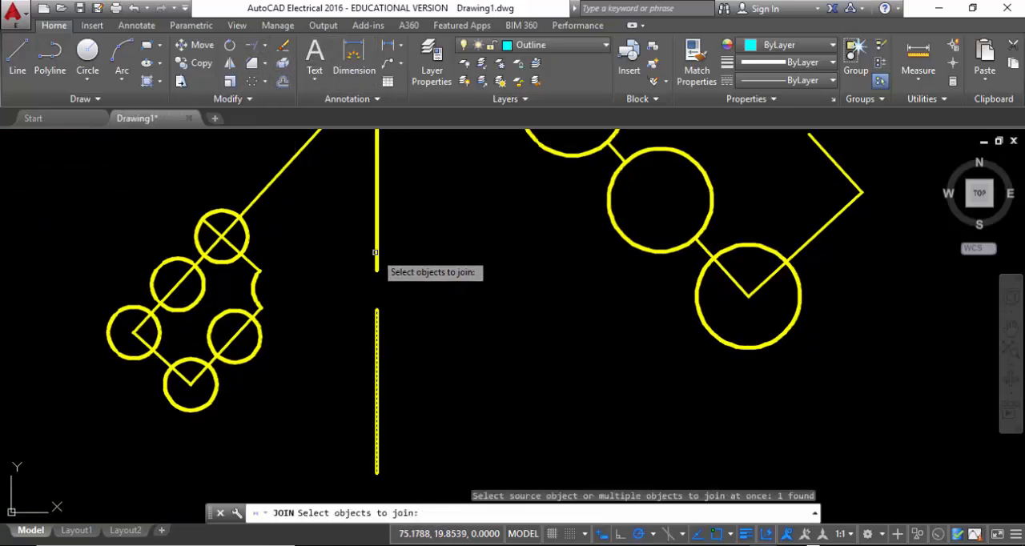
{"action": "left_click", "coordinate": [375, 253]}
{"action": "key", "text": "Return"}
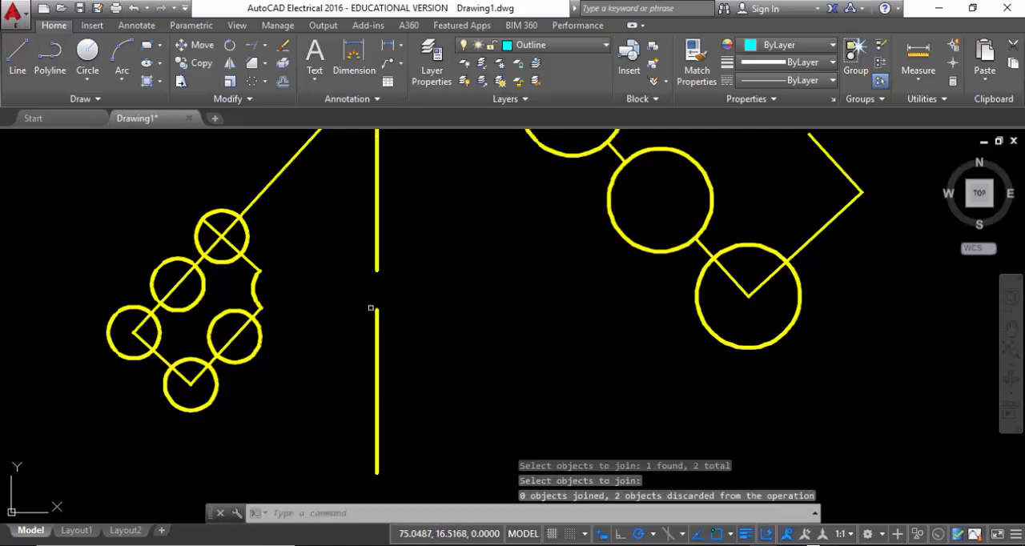
Explode the lower yellow vertical piece into a plain line
{"action": "left_click", "coordinate": [416, 360]}
{"action": "left_click", "coordinate": [351, 333]}
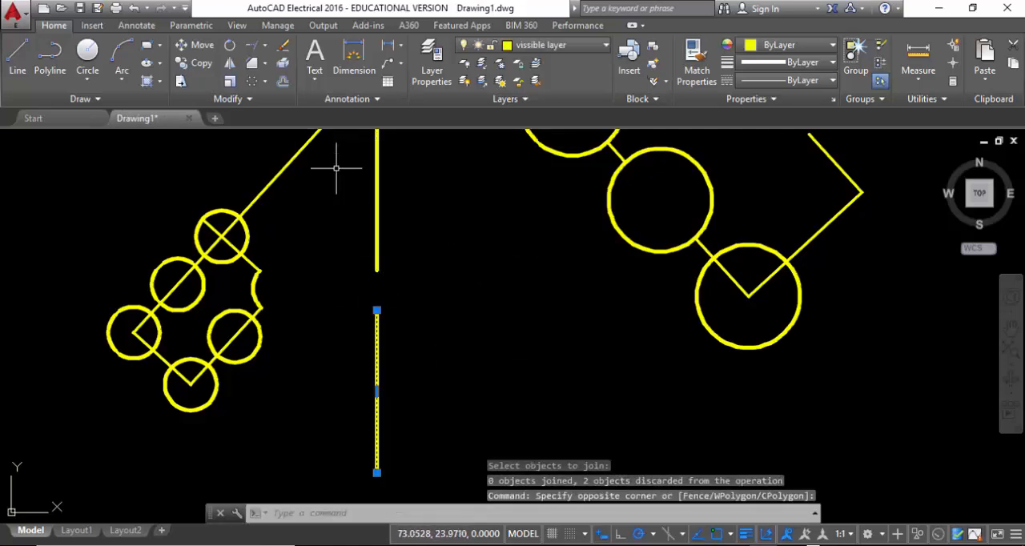
{"action": "left_click", "coordinate": [280, 80]}
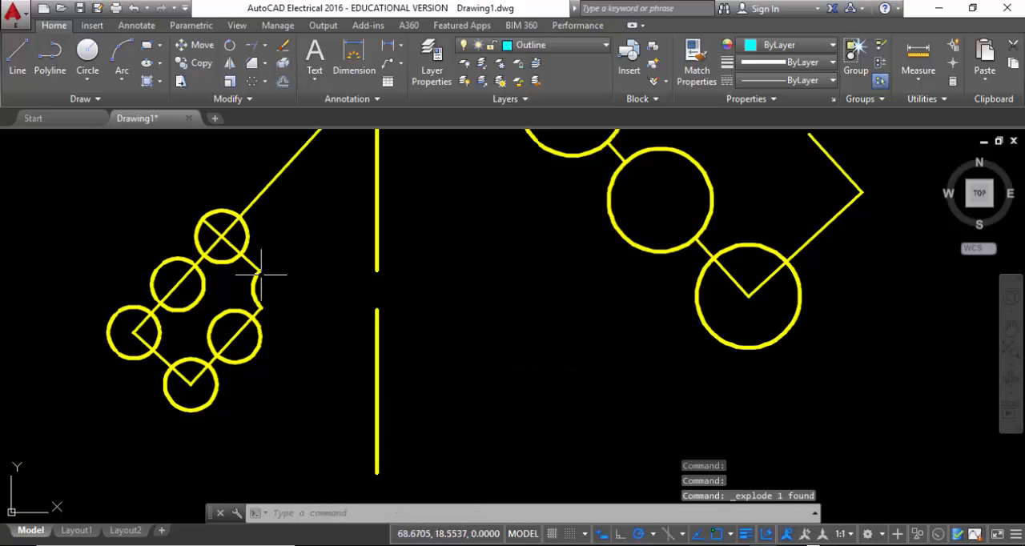
Join the upper and lower yellow vertical lines across the gap into one line
{"action": "left_click", "coordinate": [230, 100]}
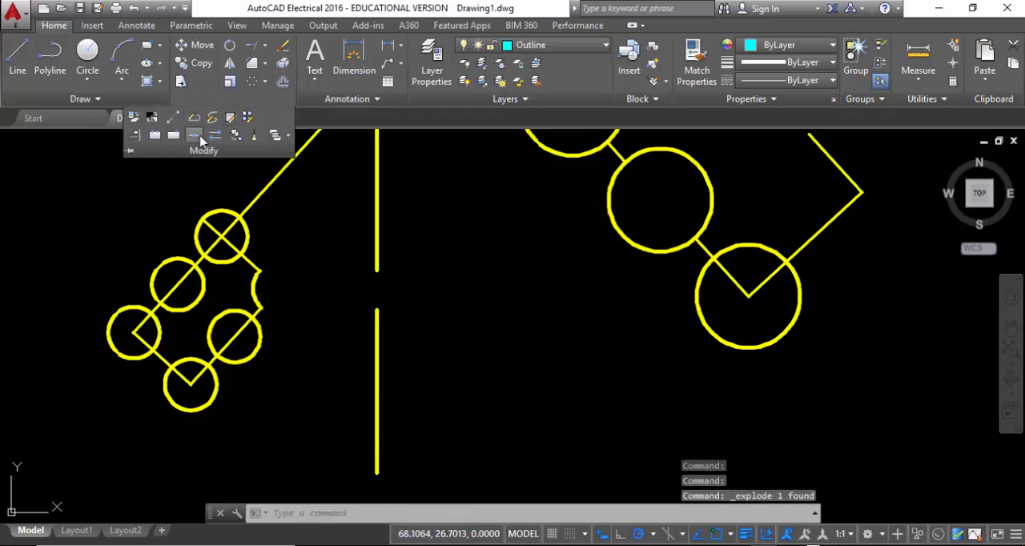
{"action": "left_click", "coordinate": [194, 135]}
{"action": "left_click", "coordinate": [377, 262]}
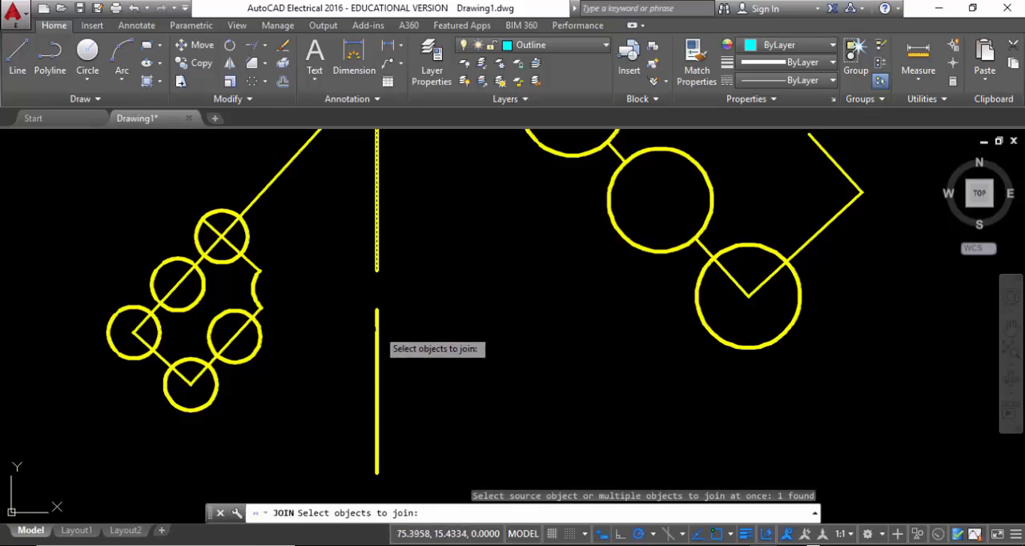
{"action": "left_click", "coordinate": [378, 327]}
{"action": "key", "text": "Return"}
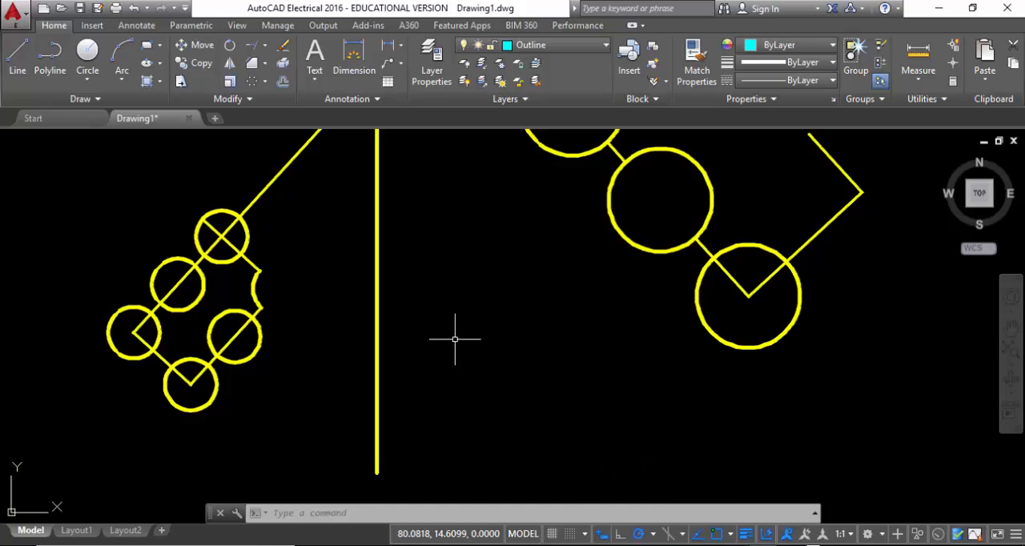
Break the yellow vertical line between two points near its middle, removing a short section
{"action": "left_click", "coordinate": [240, 98]}
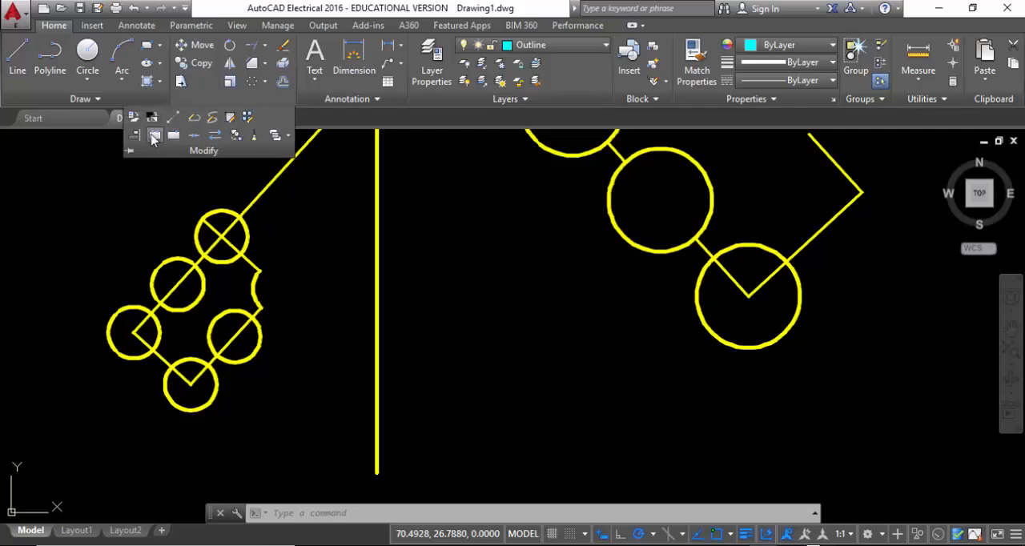
{"action": "left_click", "coordinate": [155, 136]}
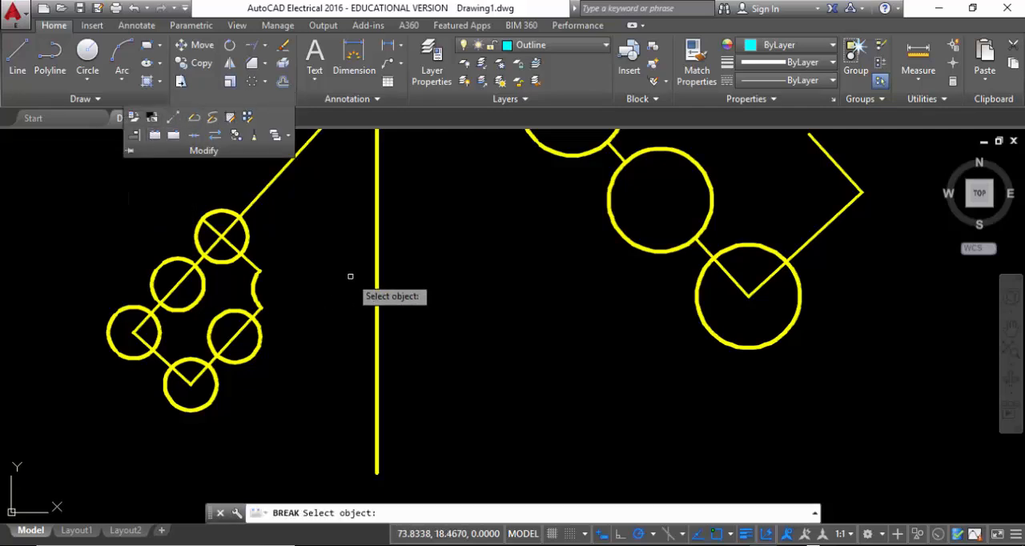
{"action": "left_click", "coordinate": [377, 256]}
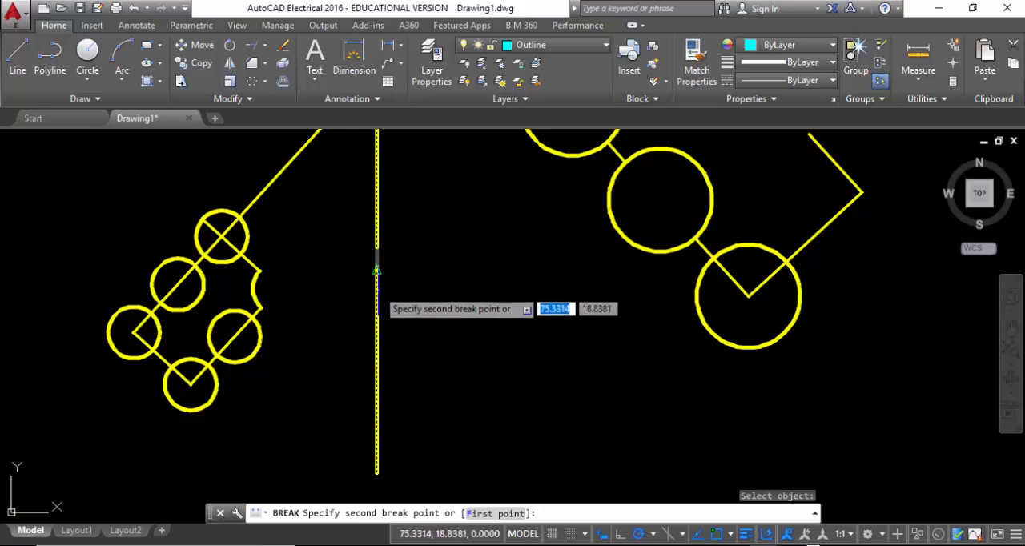
{"action": "left_click", "coordinate": [377, 272]}
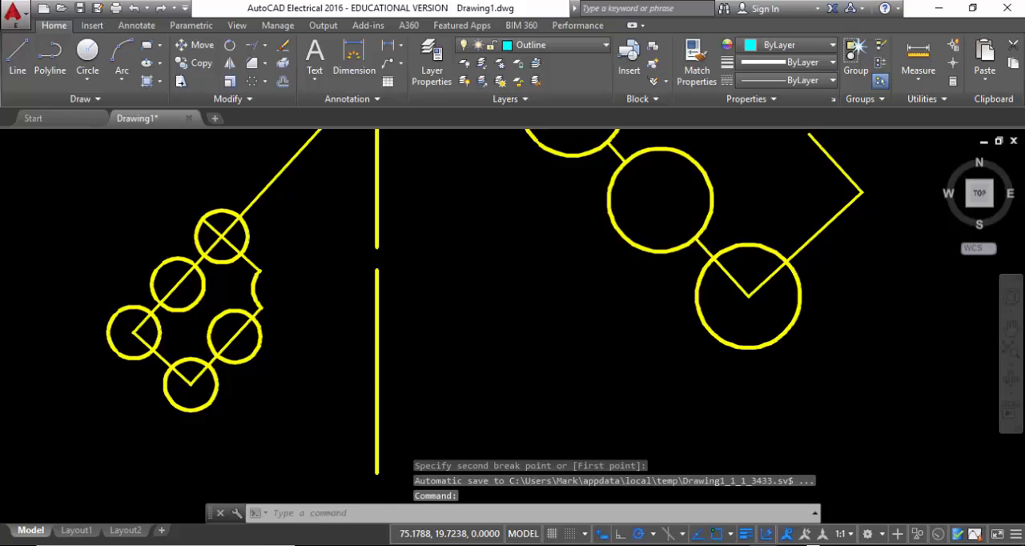
{"action": "scroll", "coordinate": [412, 241], "scroll_direction": "up", "scroll_amount": 4}
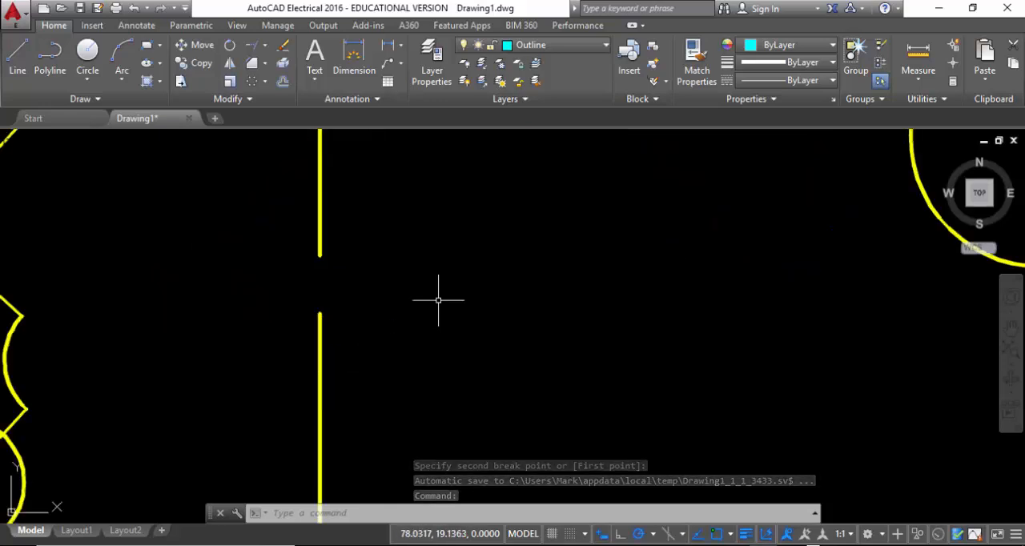
{"action": "middle_click_drag", "start_coordinate": [438, 300], "coordinate": [588, 331]}
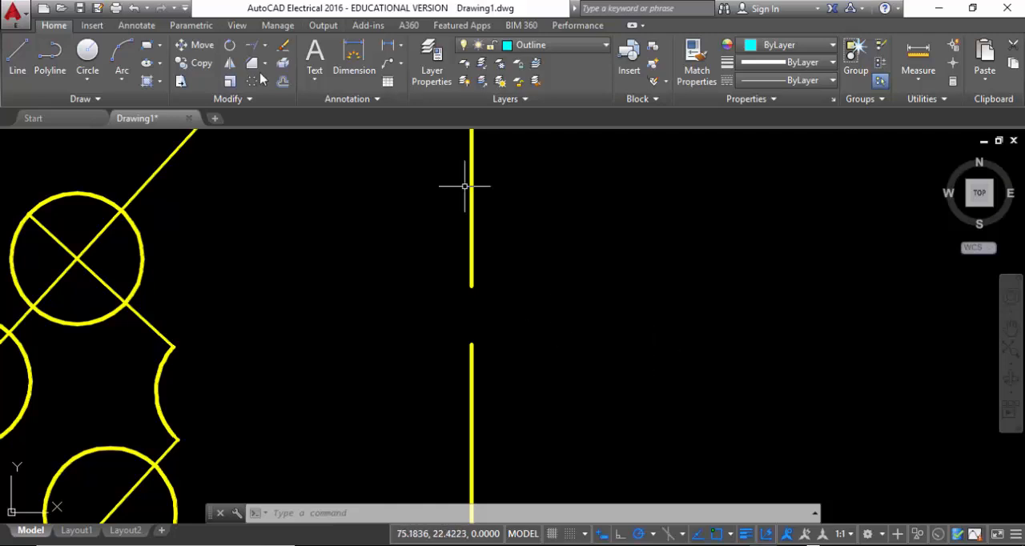
{"action": "left_click", "coordinate": [262, 98]}
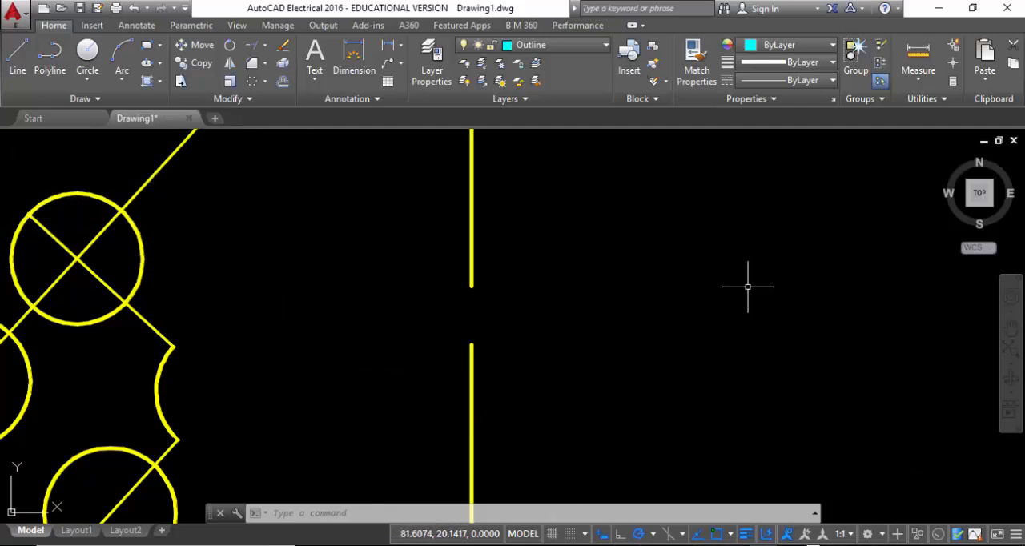
{"action": "middle_click_drag", "start_coordinate": [353, 237], "coordinate": [215, 350]}
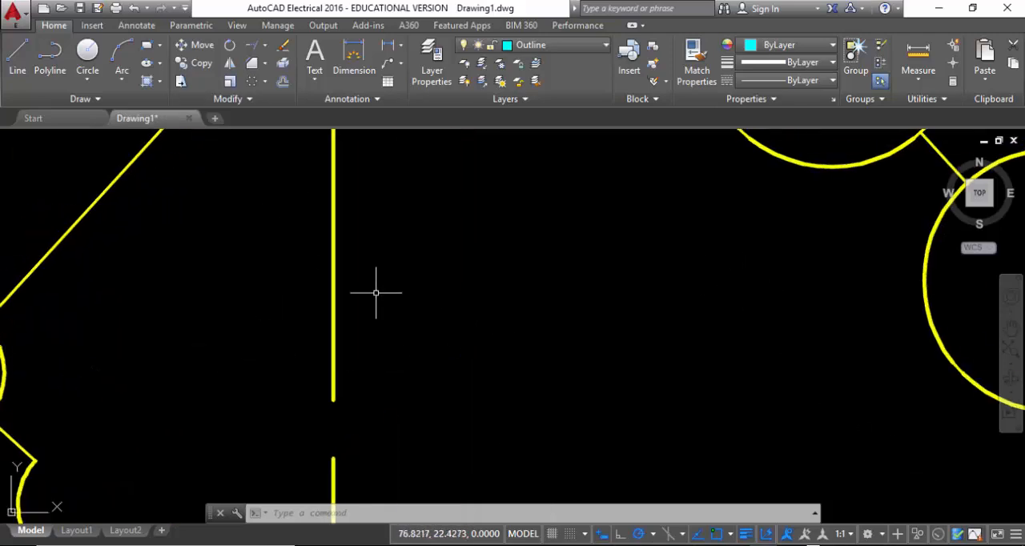
{"action": "scroll", "coordinate": [357, 281], "scroll_direction": "down", "scroll_amount": 4}
{"action": "middle_click_drag", "start_coordinate": [388, 280], "coordinate": [226, 325]}
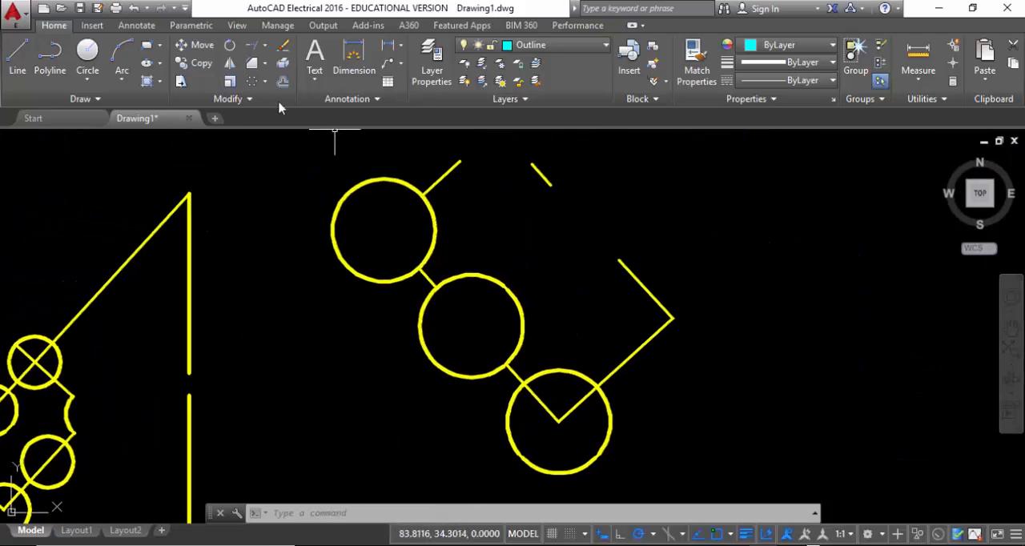
{"action": "left_click", "coordinate": [249, 99]}
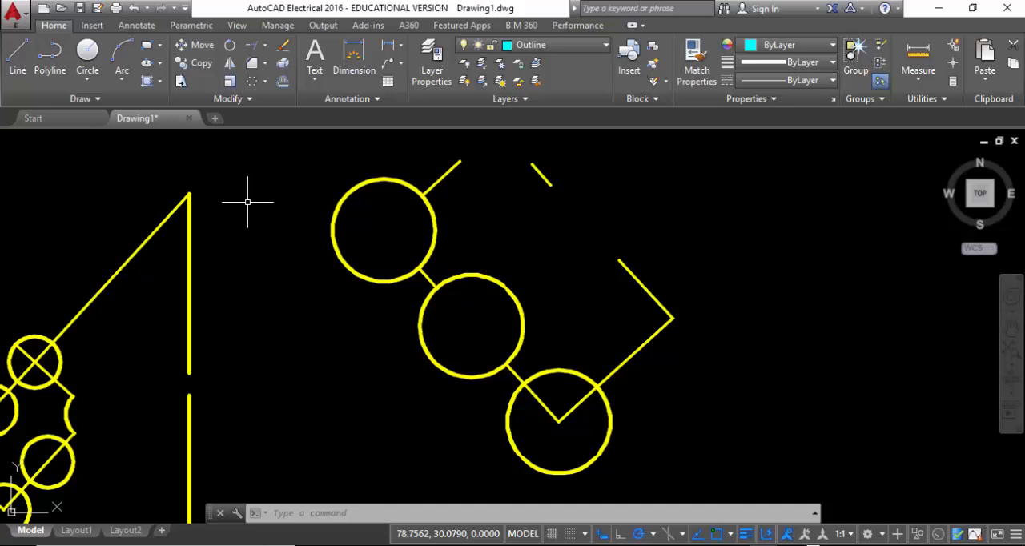
{"action": "left_click", "coordinate": [349, 99]}
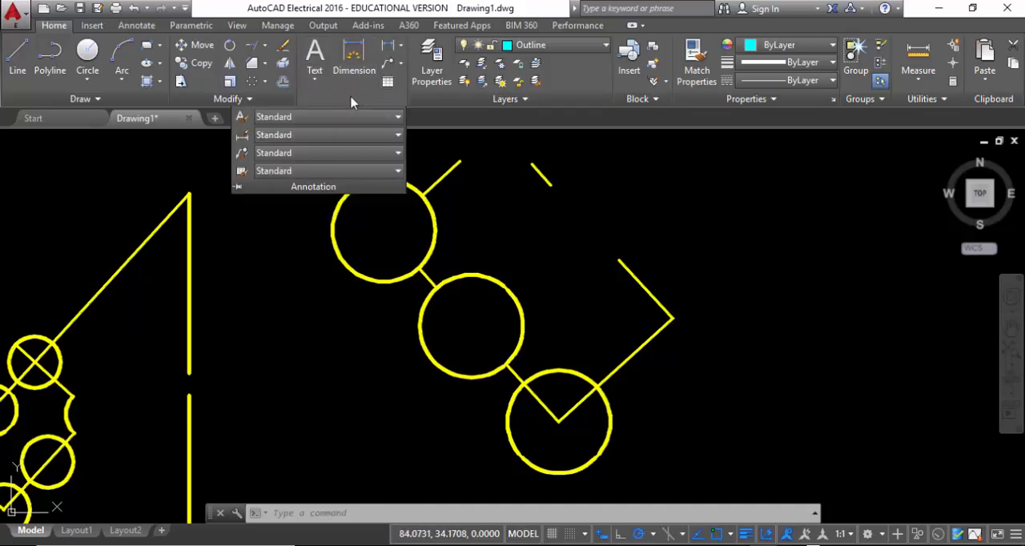
{"action": "left_click", "coordinate": [133, 26]}
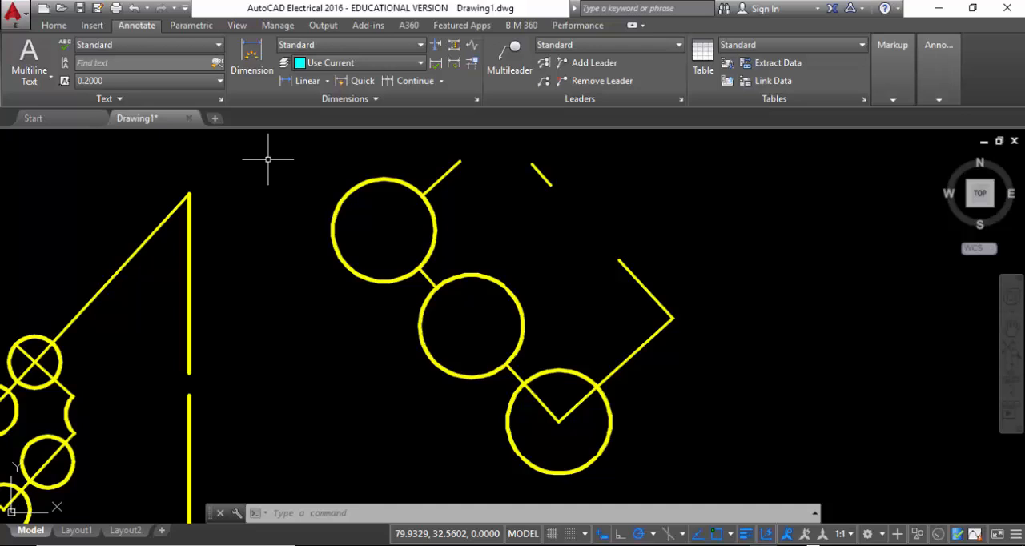
{"action": "left_click", "coordinate": [54, 25]}
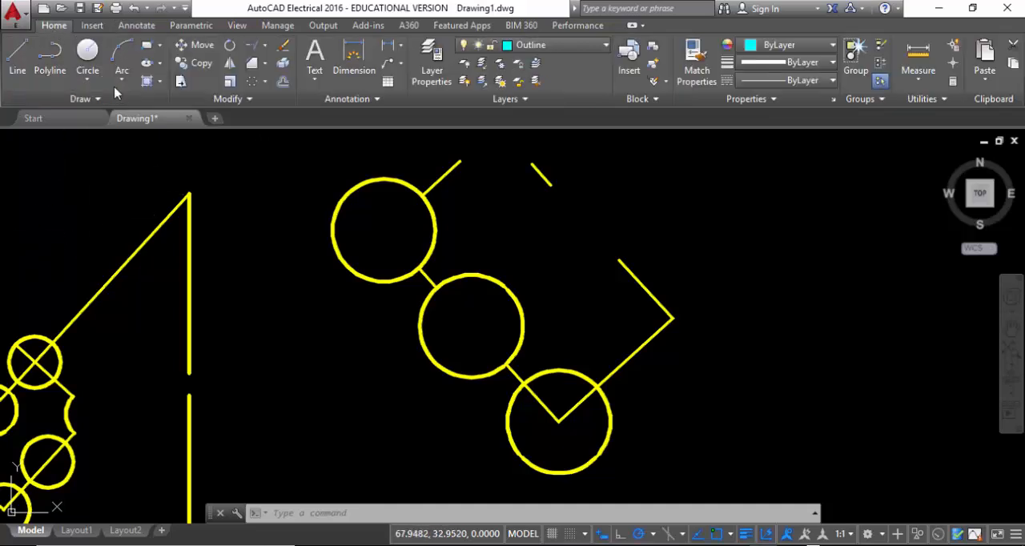
Place a wide multiline text reading "asdfj;alskdfj;asld" in the empty area to the right of the yellow shapes
{"action": "left_click", "coordinate": [317, 63]}
{"action": "left_click", "coordinate": [316, 76]}
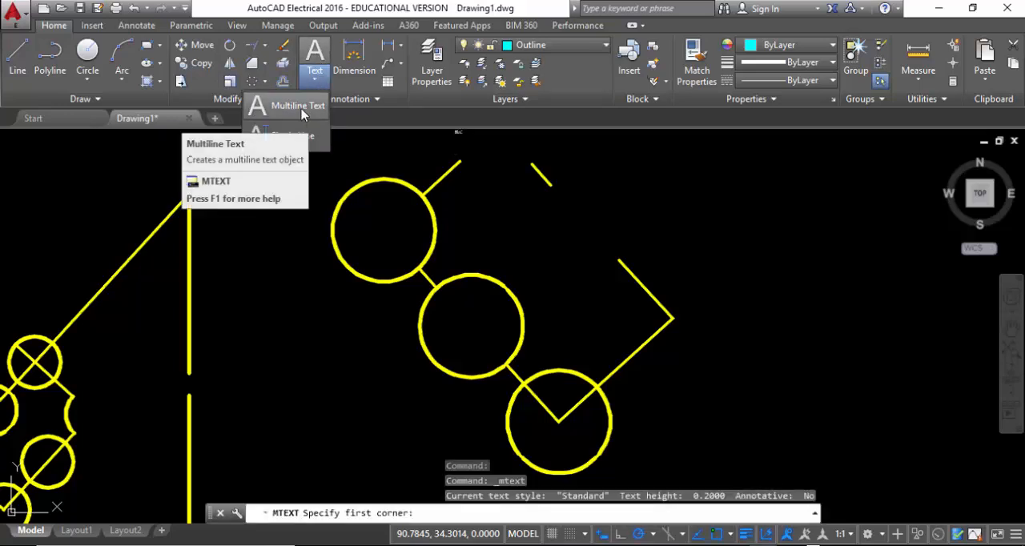
{"action": "mouse_move", "coordinate": [595, 244]}
{"action": "middle_mouse_down"}
{"action": "mouse_move", "coordinate": [567, 275]}
{"action": "mouse_move", "coordinate": [183, 223]}
{"action": "middle_mouse_up"}
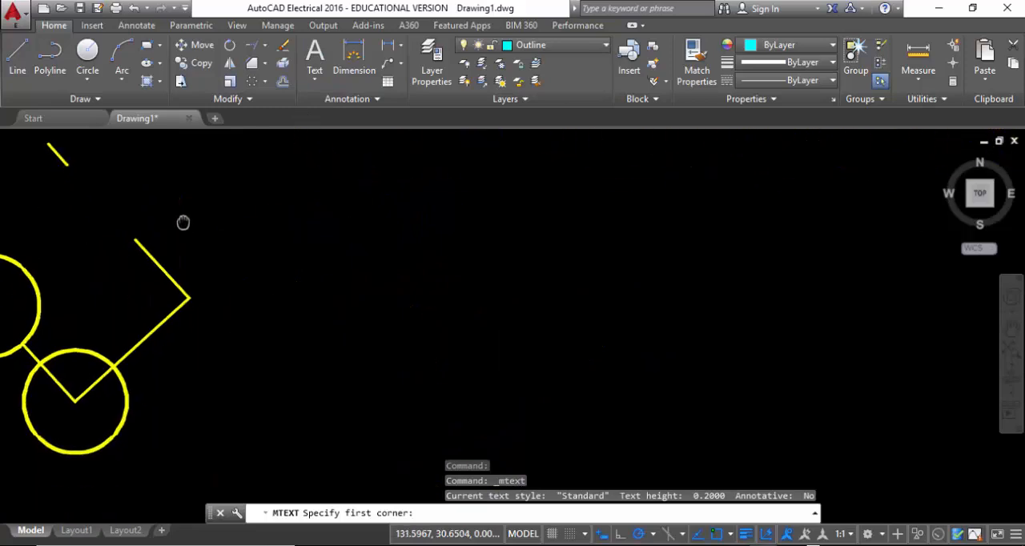
{"action": "left_click", "coordinate": [277, 237]}
{"action": "left_click", "coordinate": [799, 424]}
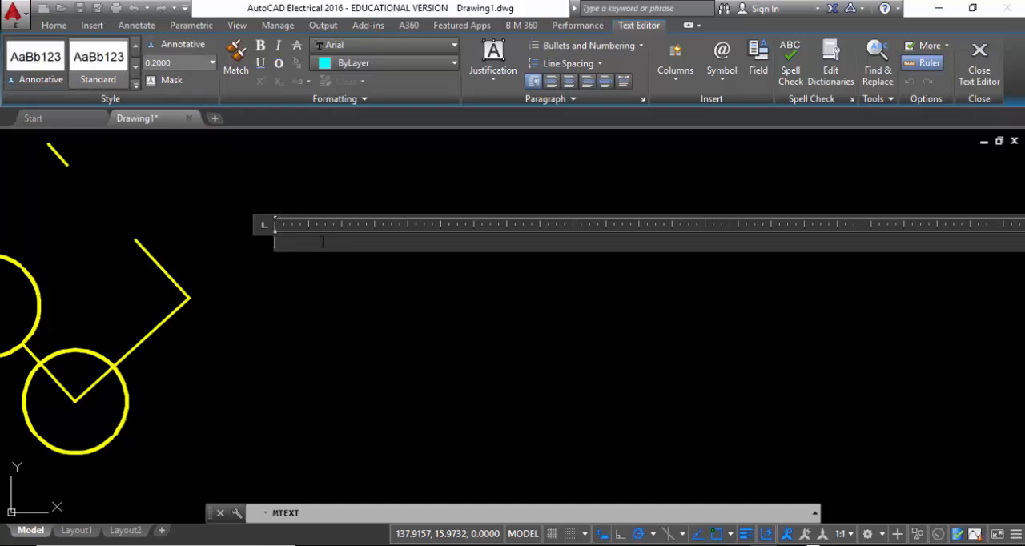
{"action": "type", "text": "asdfj,alskdfj,asld"}
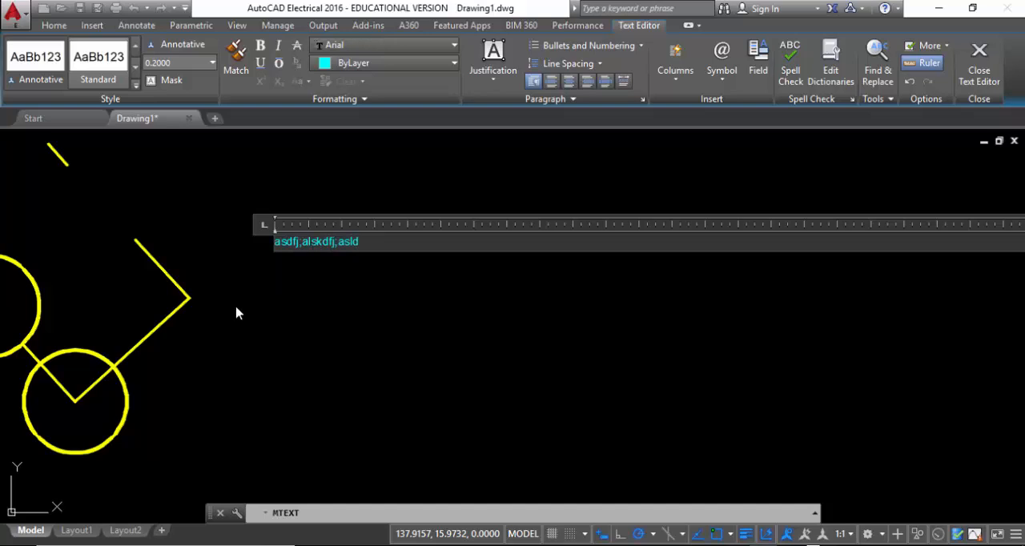
{"action": "left_click", "coordinate": [276, 304]}
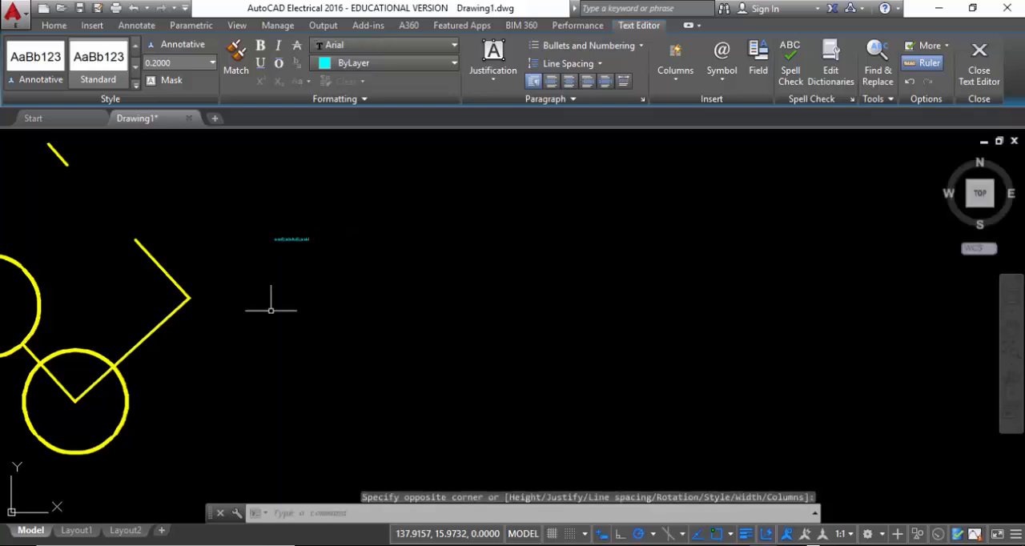
Delete the multiline sample text beside the yellow shapes
{"action": "left_click", "coordinate": [321, 263]}
{"action": "left_click", "coordinate": [270, 217]}
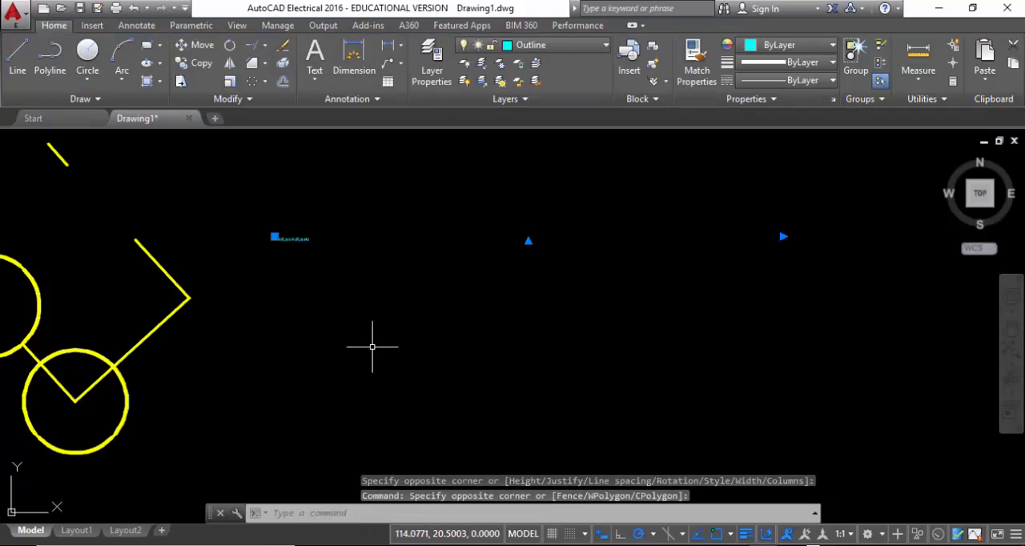
{"action": "key", "text": "Delete"}
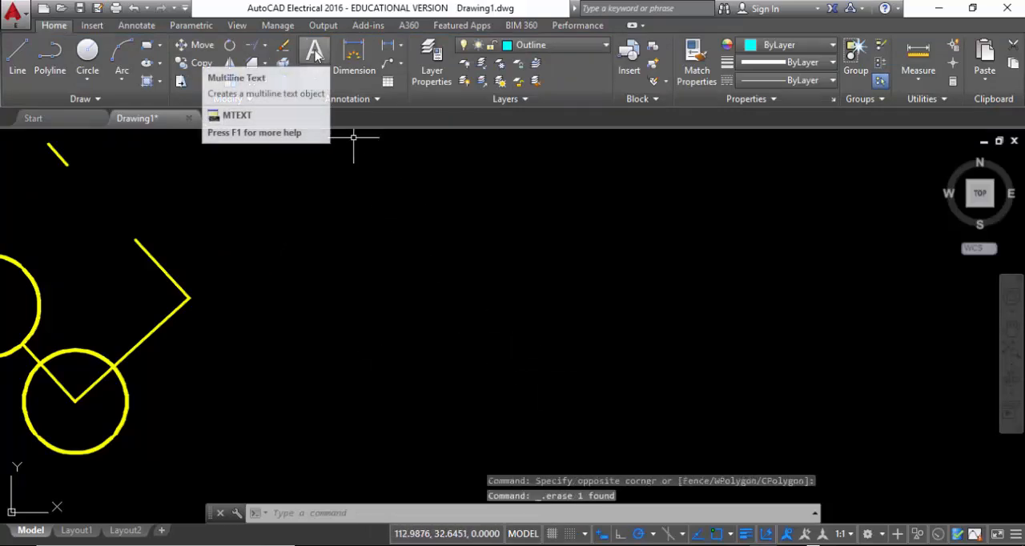
Create a new text style named "ISO 2.5"
{"action": "left_click", "coordinate": [359, 102]}
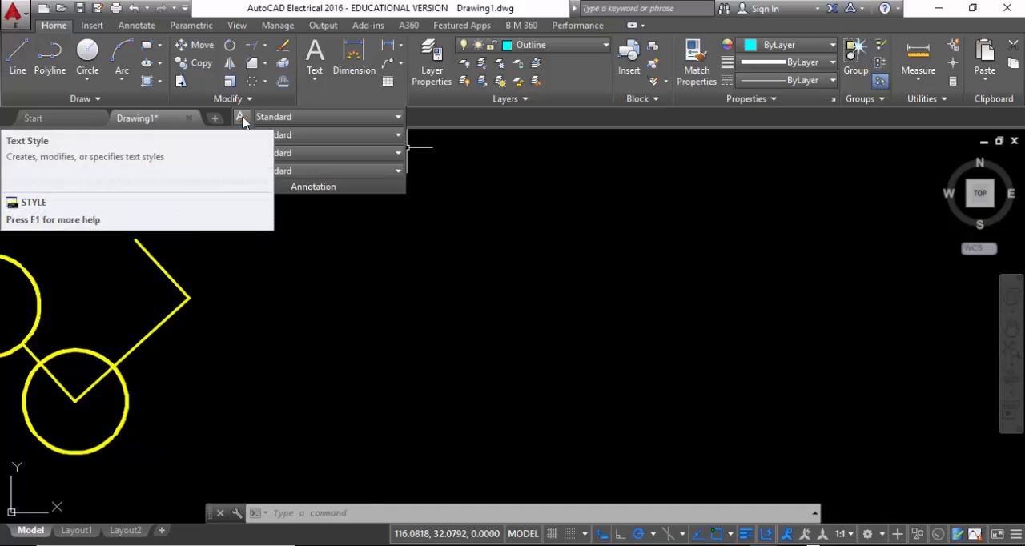
{"action": "left_click", "coordinate": [241, 119]}
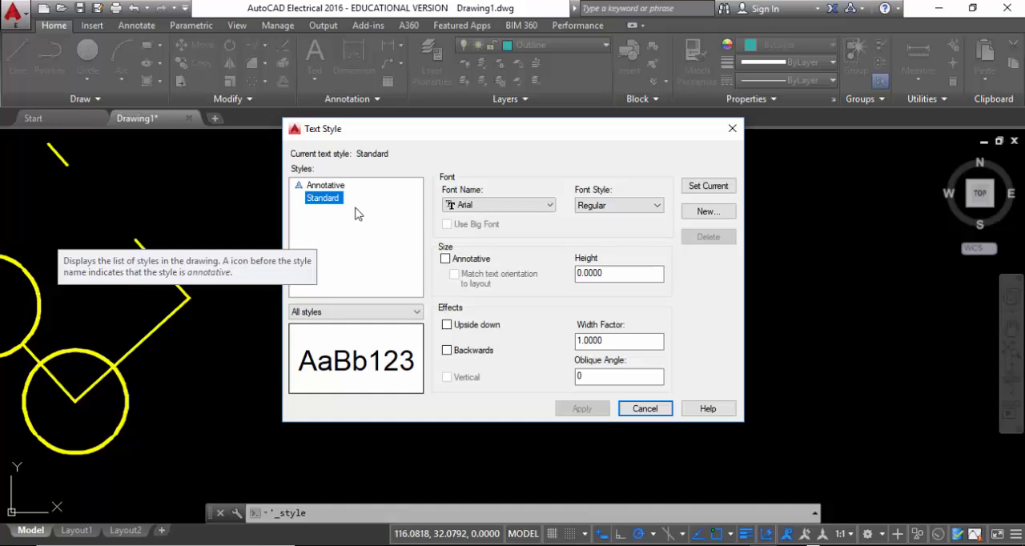
{"action": "left_click", "coordinate": [707, 213]}
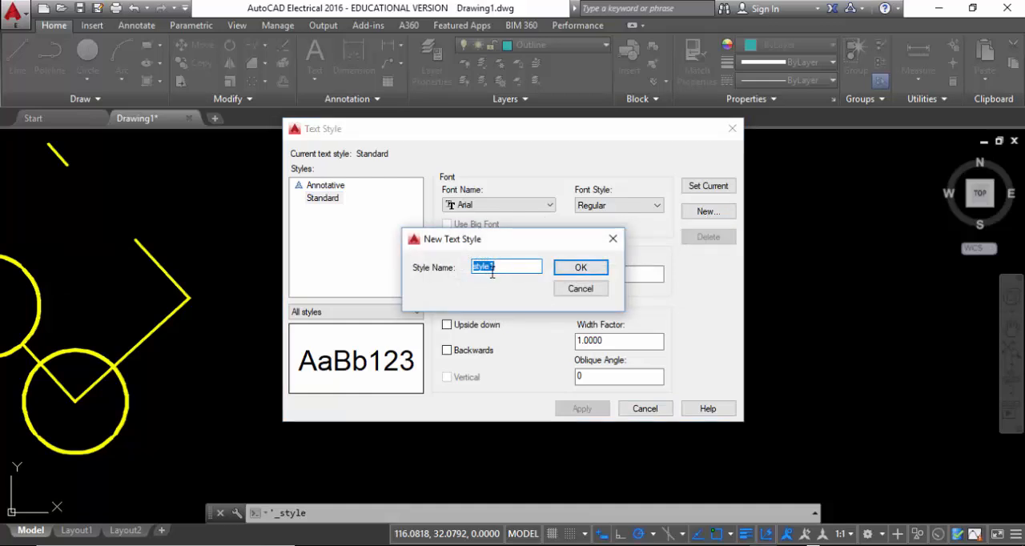
{"action": "type", "text": "Iso"}
{"action": "key", "text": "BackSpace"}
{"action": "key", "text": "BackSpace"}
{"action": "type", "text": "SO 2.5"}
{"action": "left_click", "coordinate": [581, 267]}
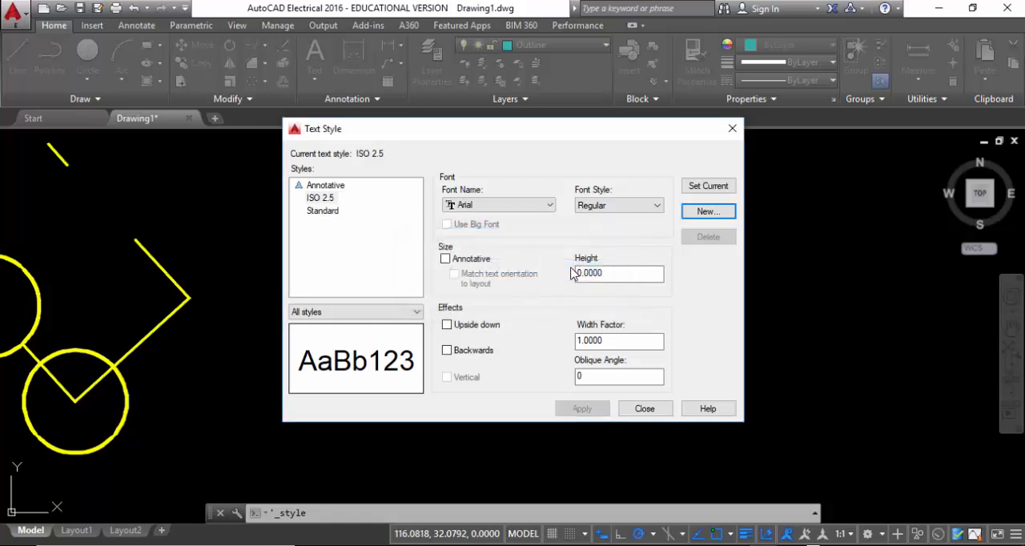
Set the ISO 2.5 text style's height to 2.5 and make the style annotative
{"action": "left_click", "coordinate": [324, 199]}
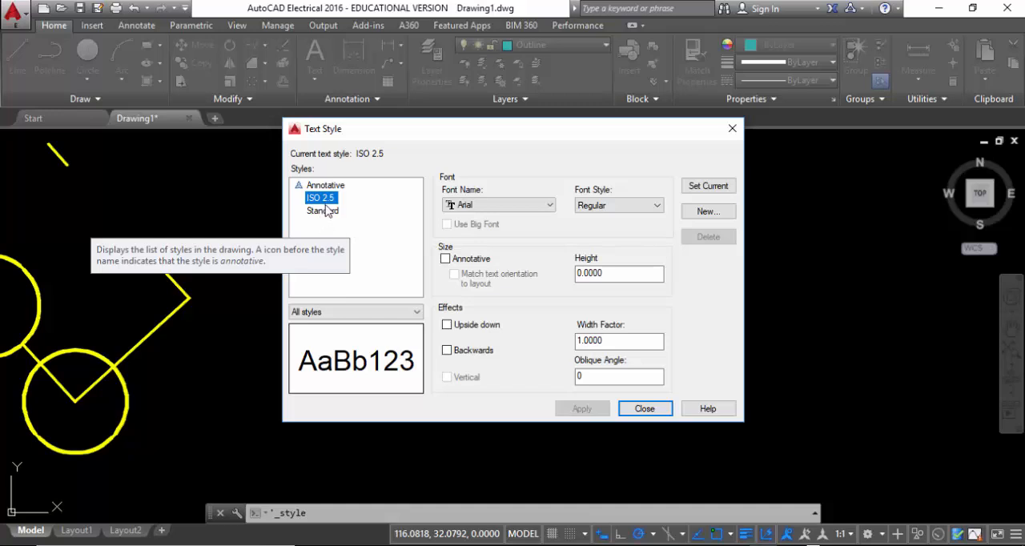
{"action": "double_click", "coordinate": [602, 273]}
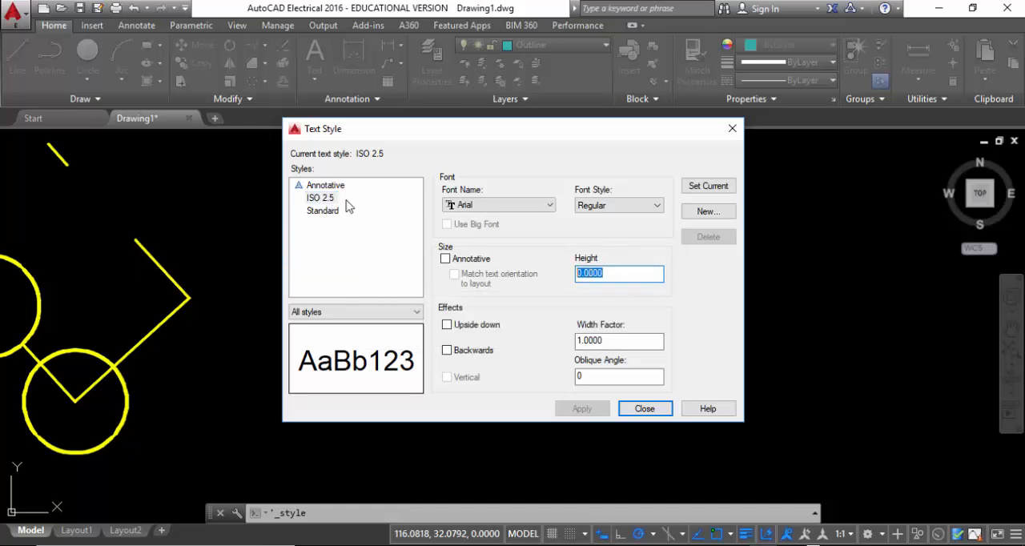
{"action": "left_click", "coordinate": [322, 200]}
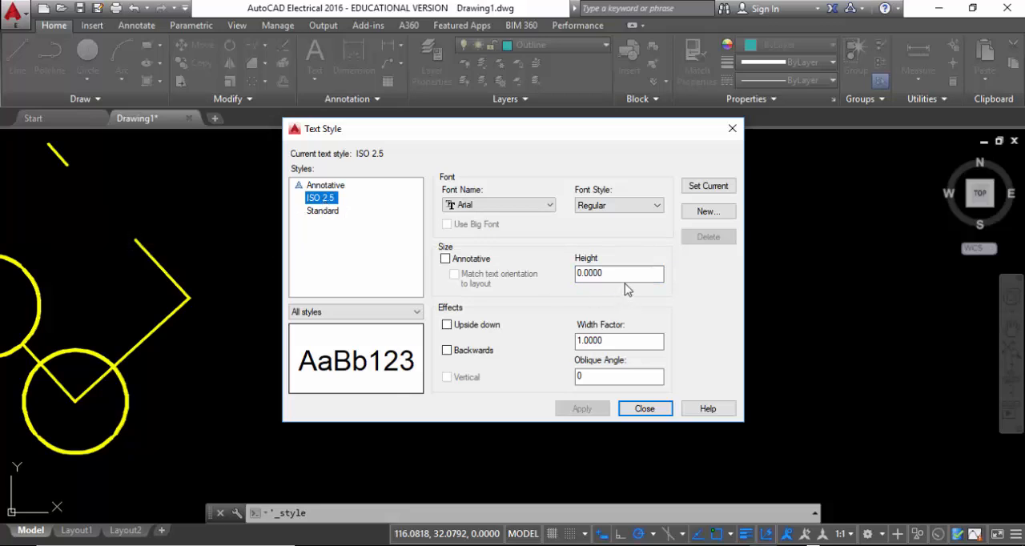
{"action": "left_click_drag", "start_coordinate": [617, 274], "coordinate": [566, 276]}
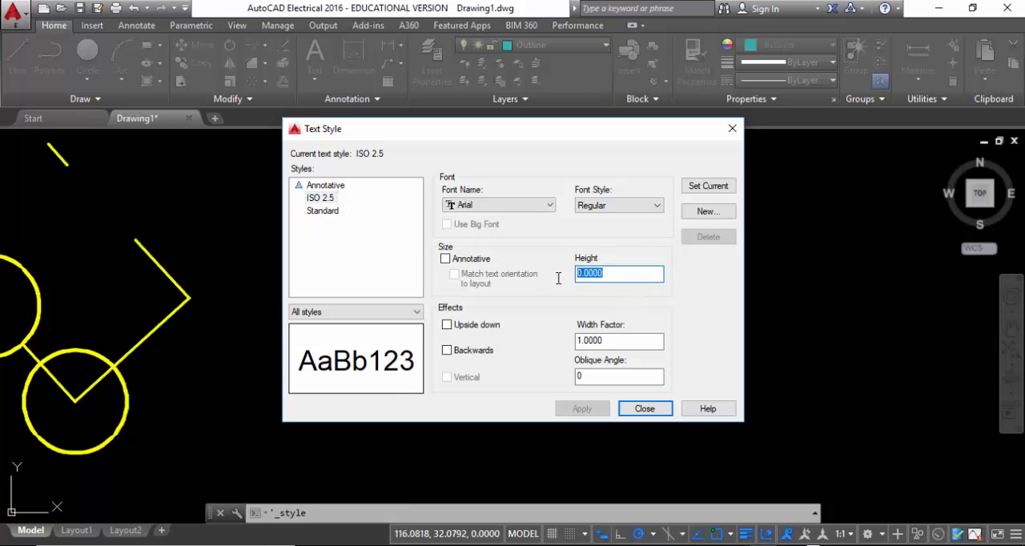
{"action": "type", "text": "2.5"}
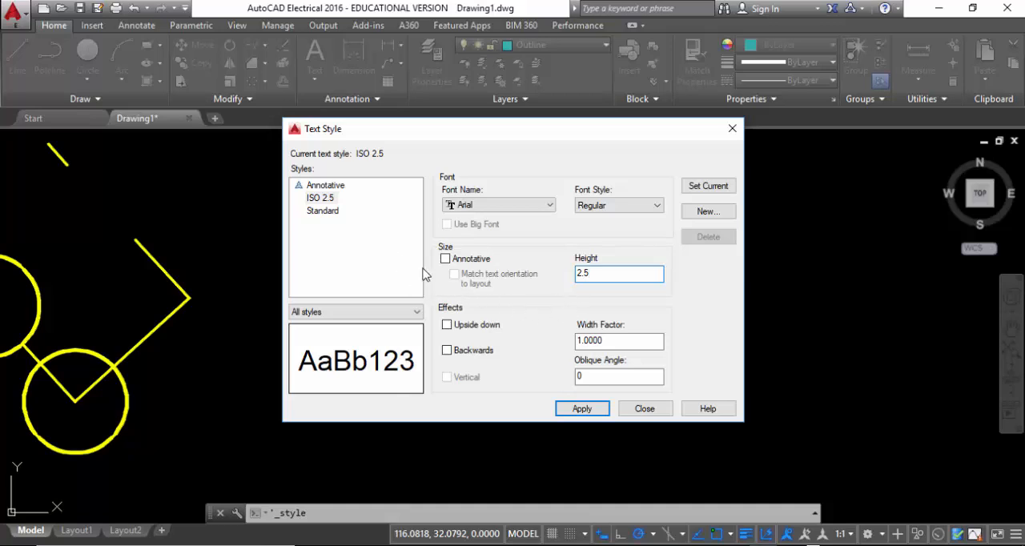
{"action": "left_click", "coordinate": [445, 259]}
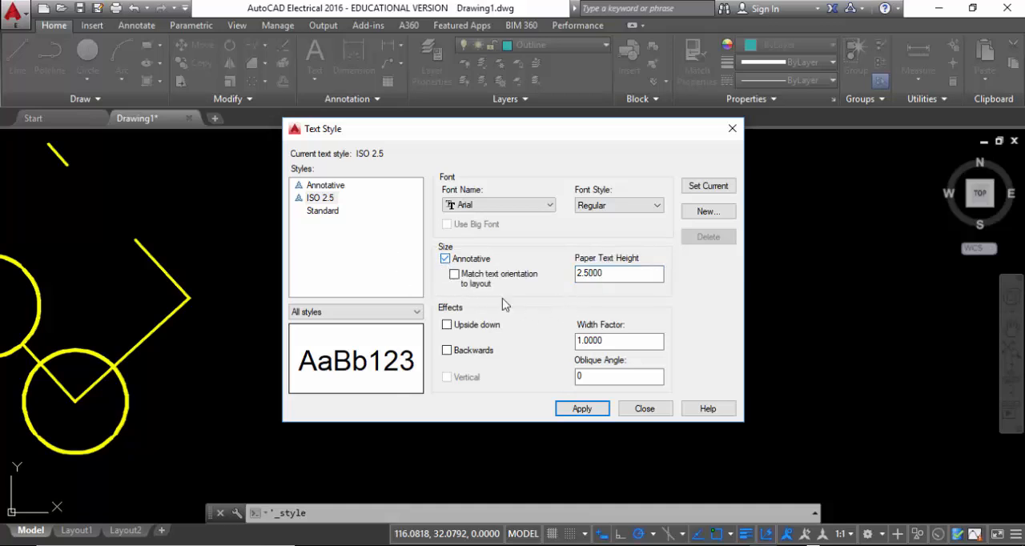
Assign the ISOCP_IV50 font to the ISO 2.5 text style, apply the changes and finish the style setup
{"action": "left_click", "coordinate": [511, 206]}
{"action": "scroll", "coordinate": [537, 329], "scroll_direction": "down", "scroll_amount": 15}
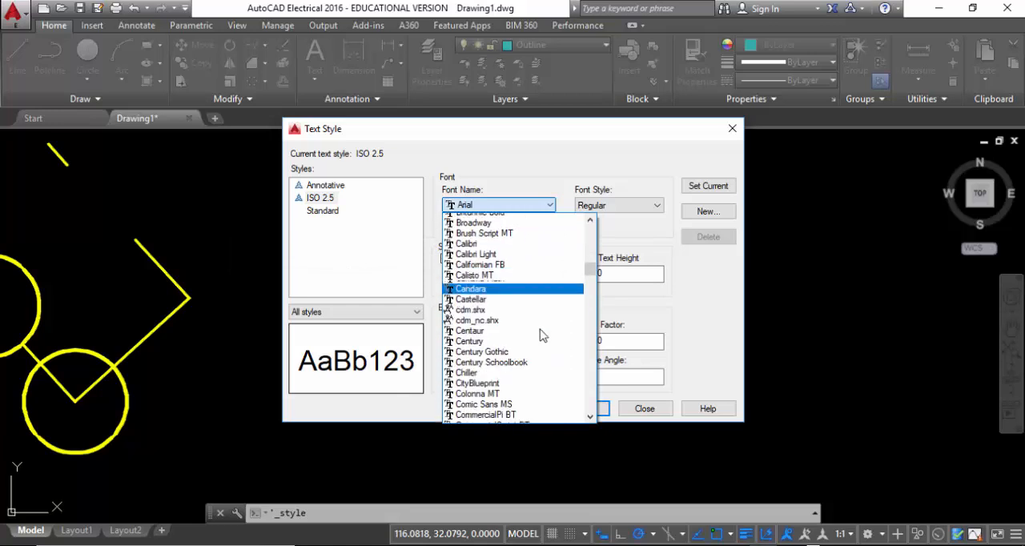
{"action": "scroll", "coordinate": [541, 335], "scroll_direction": "down", "scroll_amount": 4}
{"action": "type", "text": "iso.shx"}
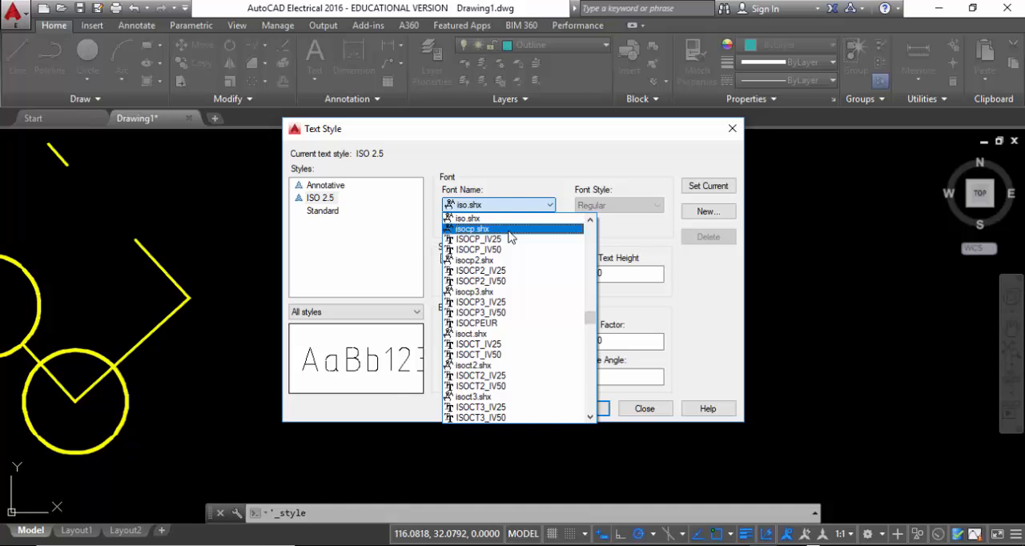
{"action": "left_click", "coordinate": [506, 249]}
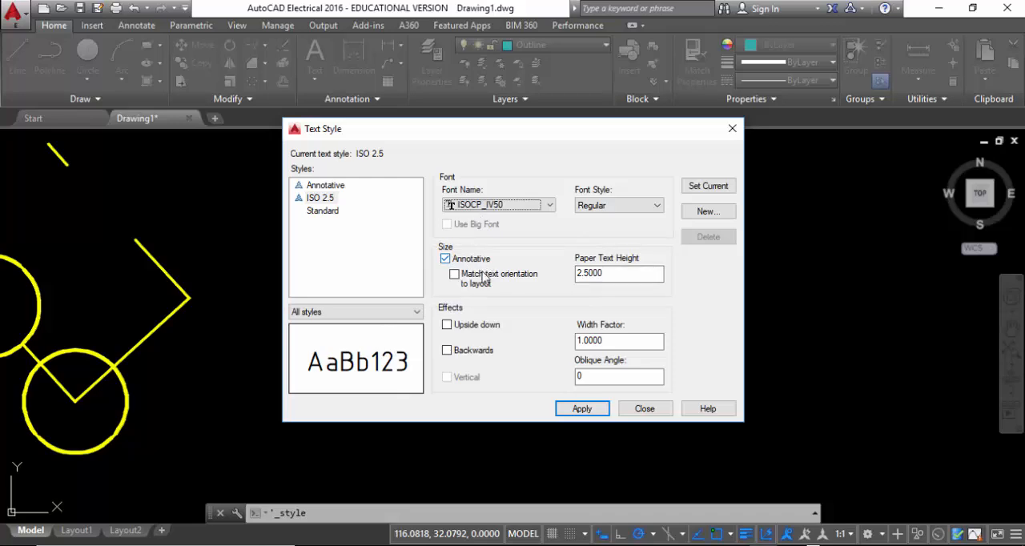
{"action": "left_click", "coordinate": [581, 409]}
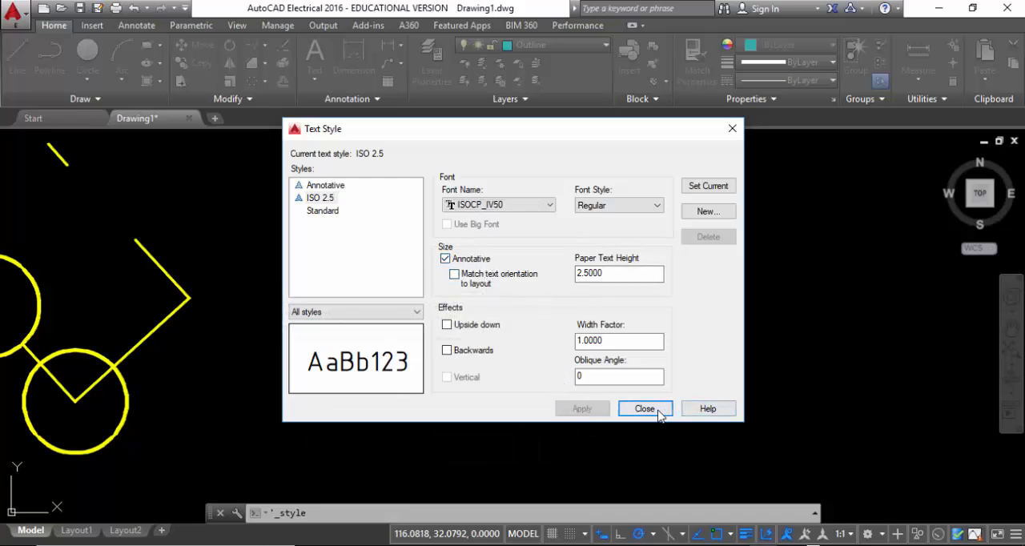
{"action": "left_click", "coordinate": [645, 409]}
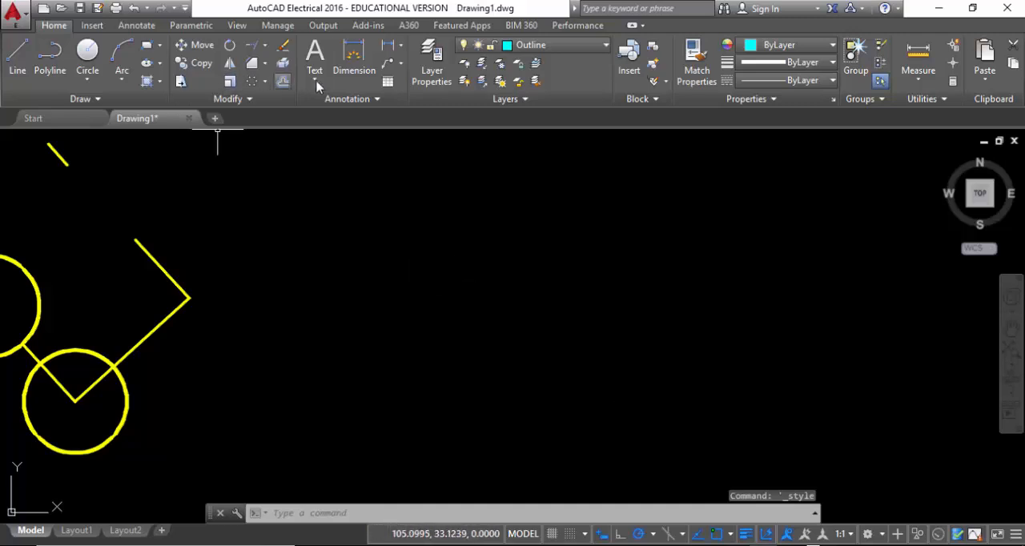
Place a wide multiline text beside the yellow shapes at annotation scale 1:1, with the lines "MY NAME" and "SCALE"
{"action": "left_click", "coordinate": [315, 54]}
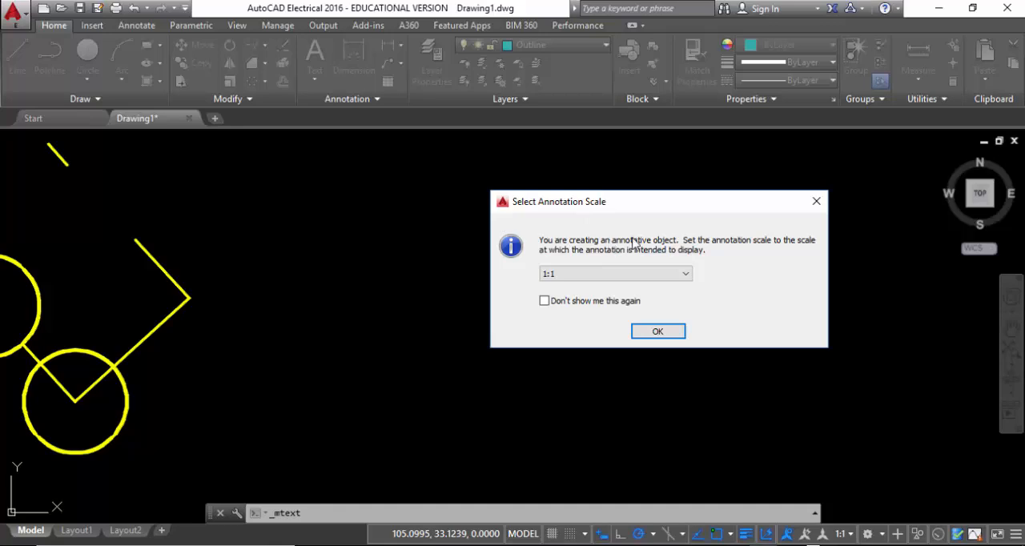
{"action": "left_click", "coordinate": [661, 332]}
{"action": "left_click", "coordinate": [358, 209]}
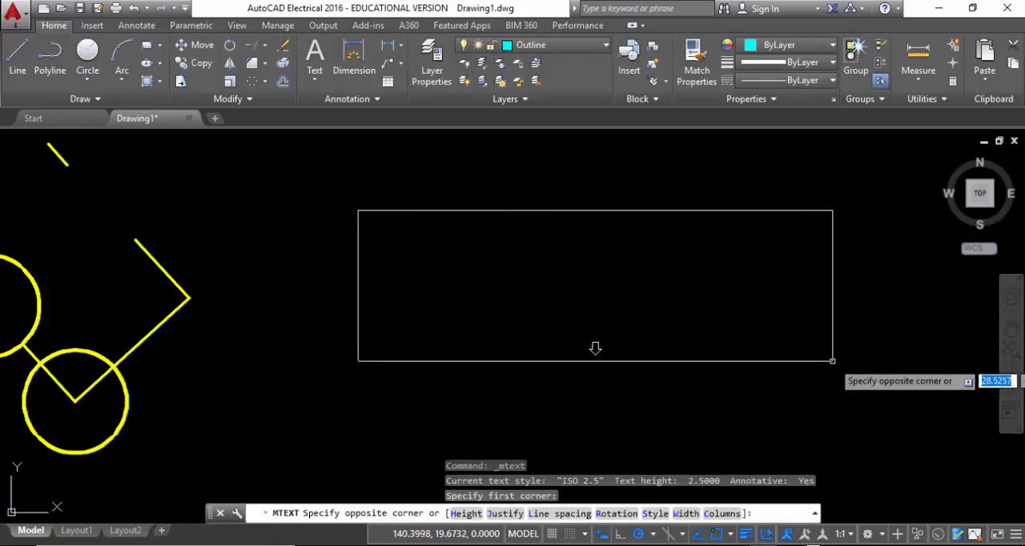
{"action": "left_click", "coordinate": [657, 404]}
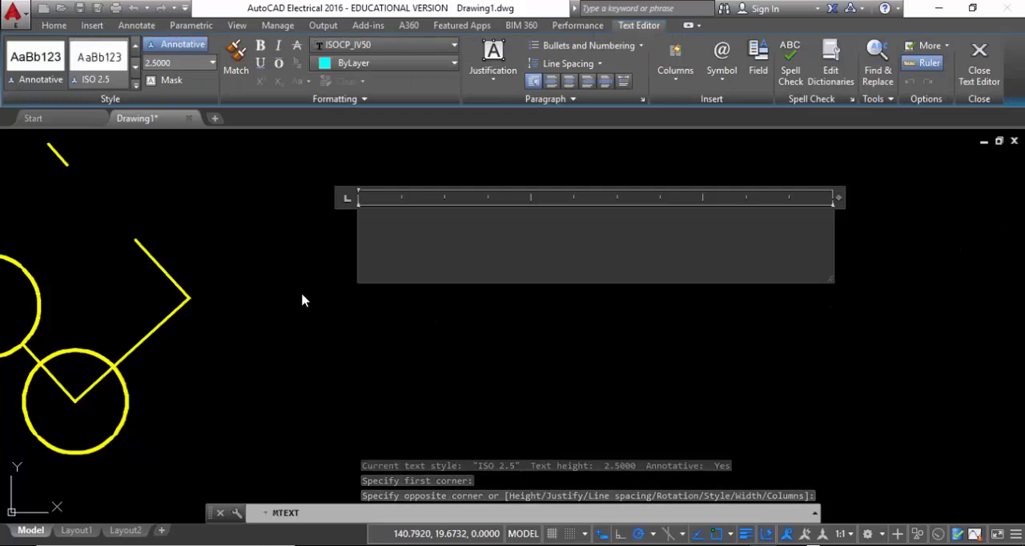
{"action": "type", "text": "m"}
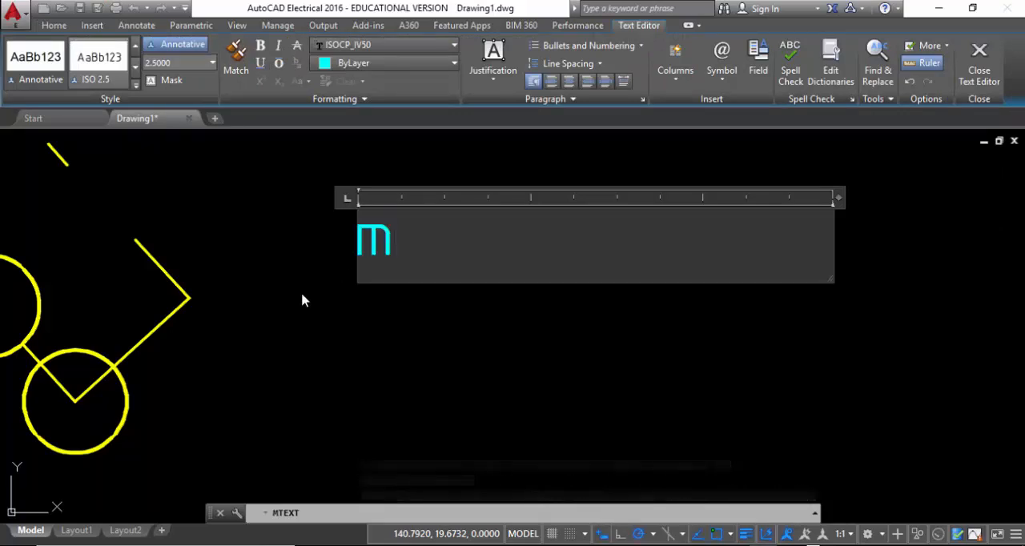
{"action": "key", "text": "BackSpace"}
{"action": "type", "text": "M"}
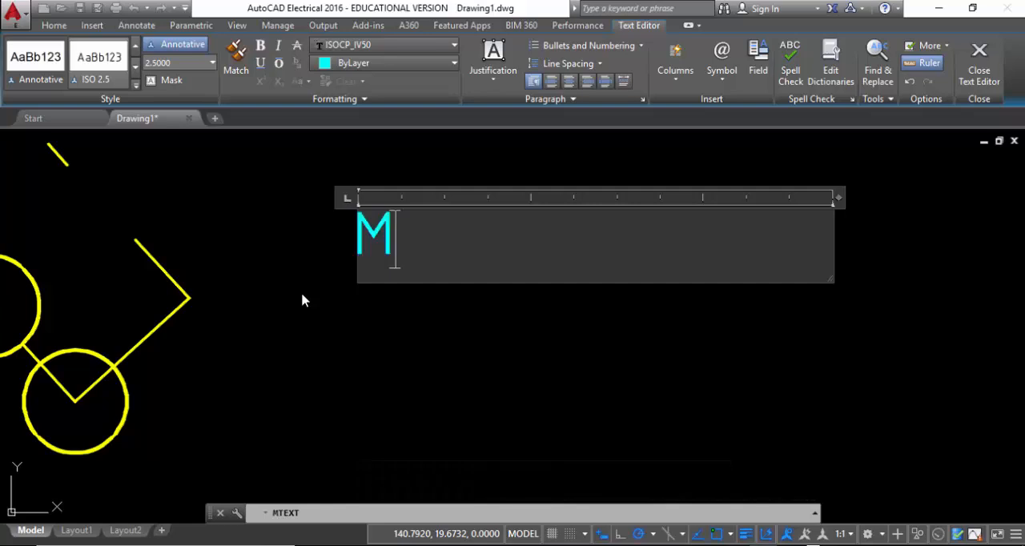
{"action": "type", "text": "Y NAME"}
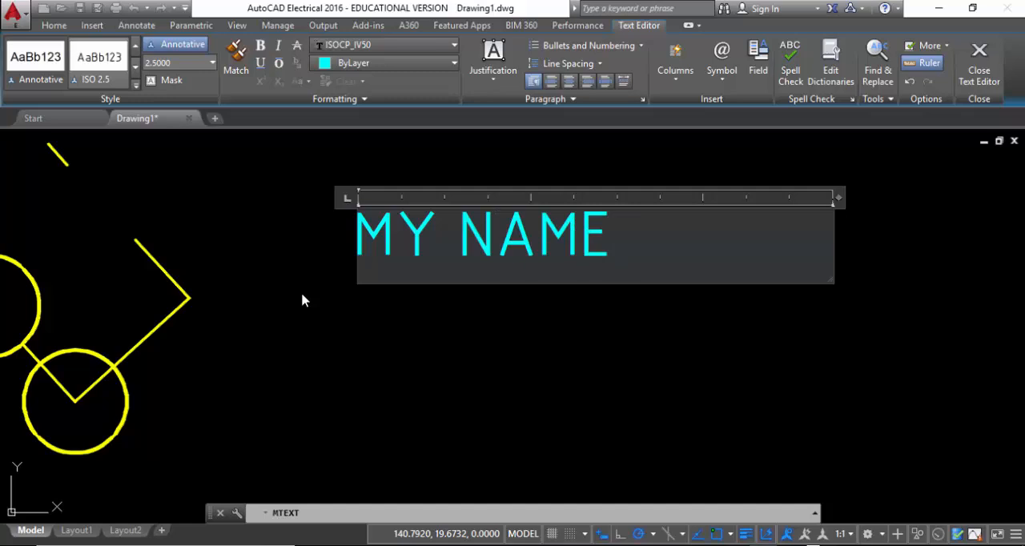
{"action": "key", "text": "Return"}
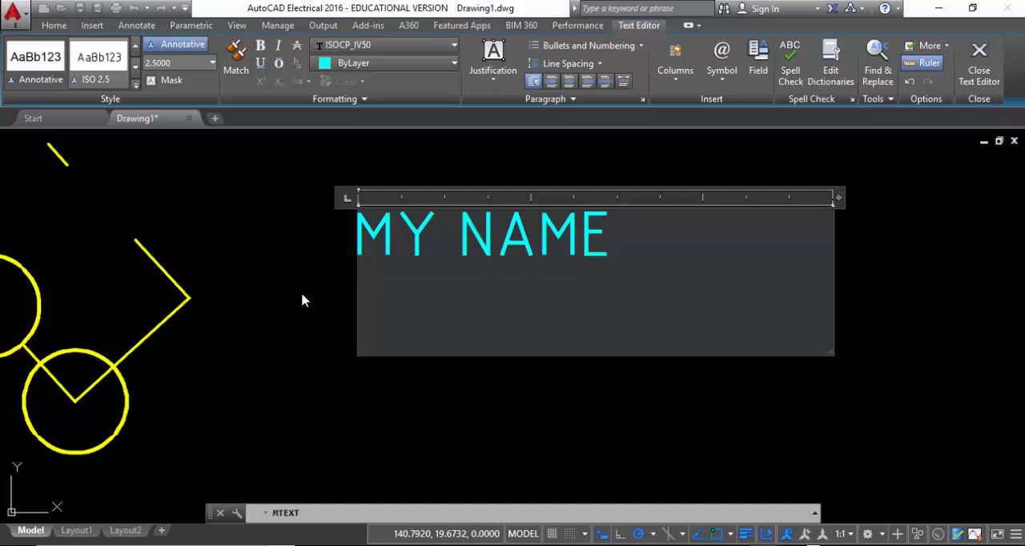
{"action": "type", "text": "SCALE"}
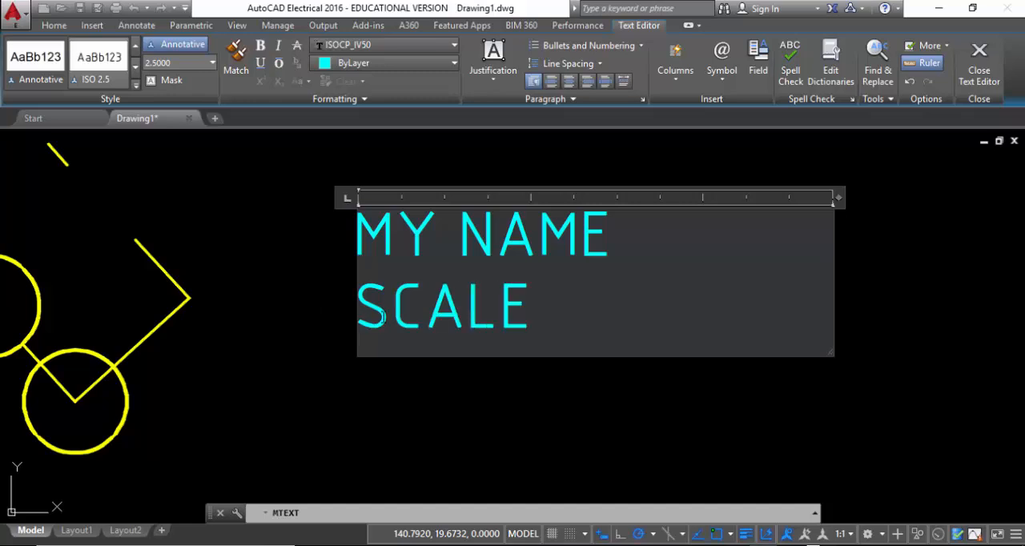
Replace the text's first line with "TITLE" and complete the second line as "SCALE 1:1"
{"action": "left_click_drag", "start_coordinate": [612, 236], "coordinate": [355, 236]}
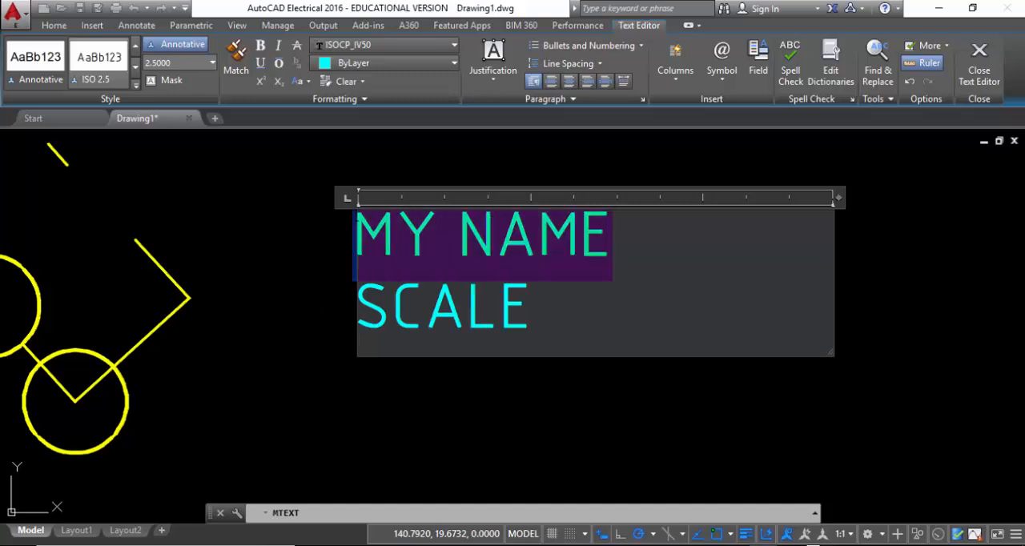
{"action": "type", "text": "TIT "}
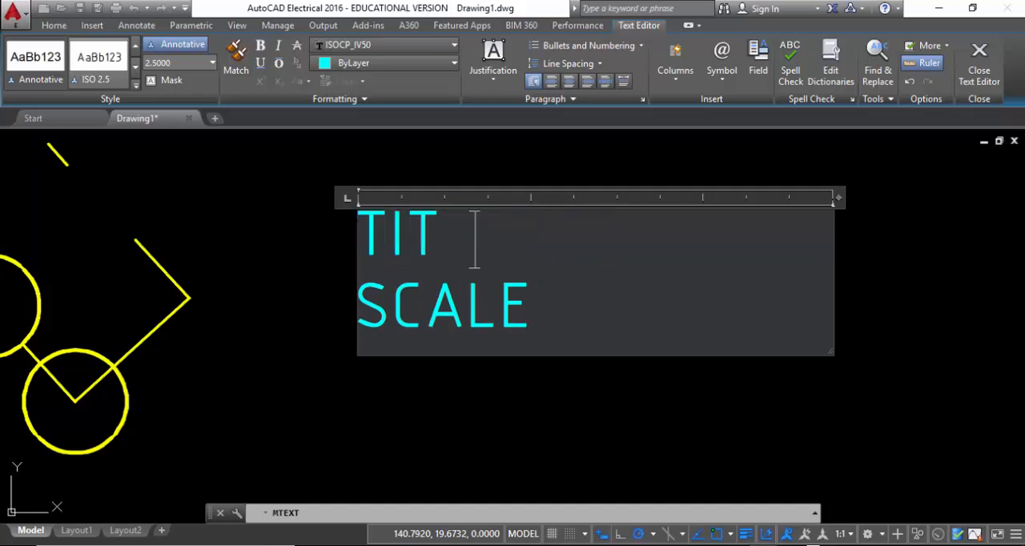
{"action": "type", "text": "LE"}
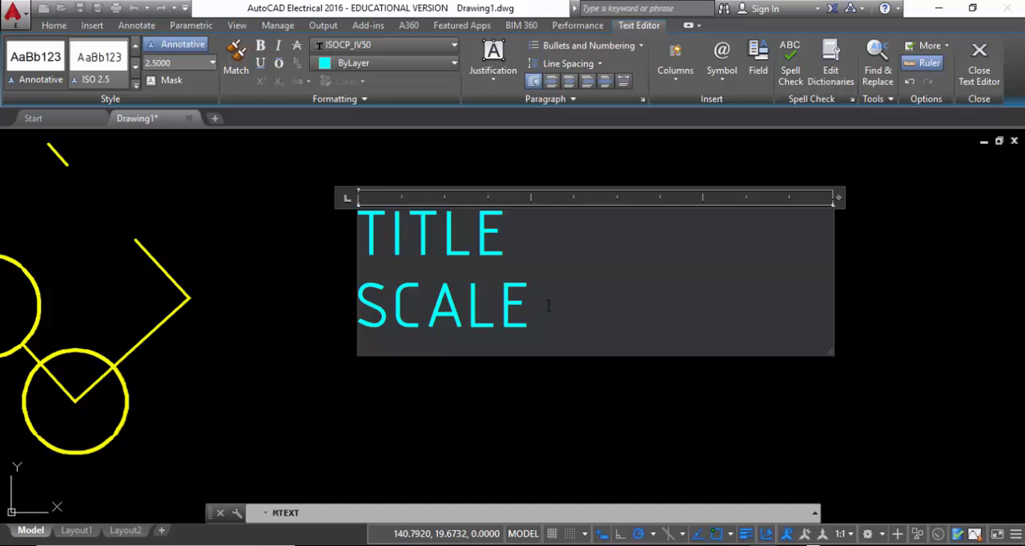
{"action": "type", "text": "1:1"}
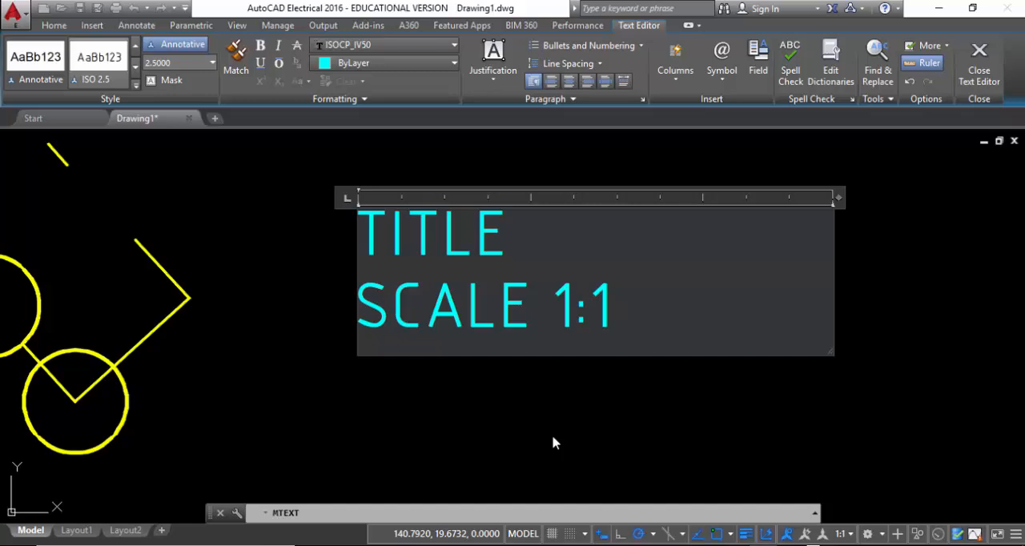
Try centring the "SCALE 1:1" line within the text box, and return it to its default alignment
{"action": "left_click_drag", "start_coordinate": [612, 311], "coordinate": [360, 309]}
{"action": "left_click", "coordinate": [614, 308]}
{"action": "left_click", "coordinate": [570, 82]}
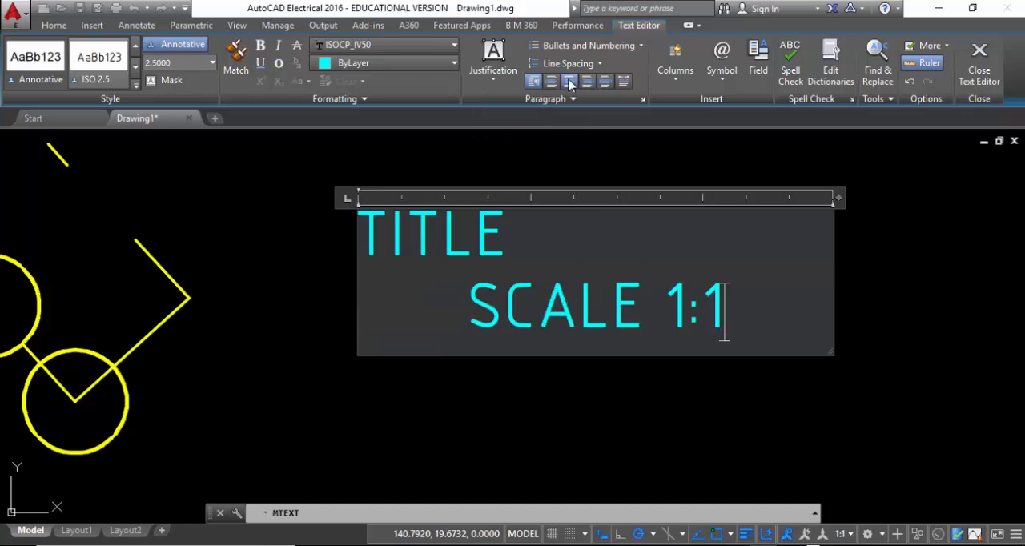
{"action": "left_click", "coordinate": [569, 84]}
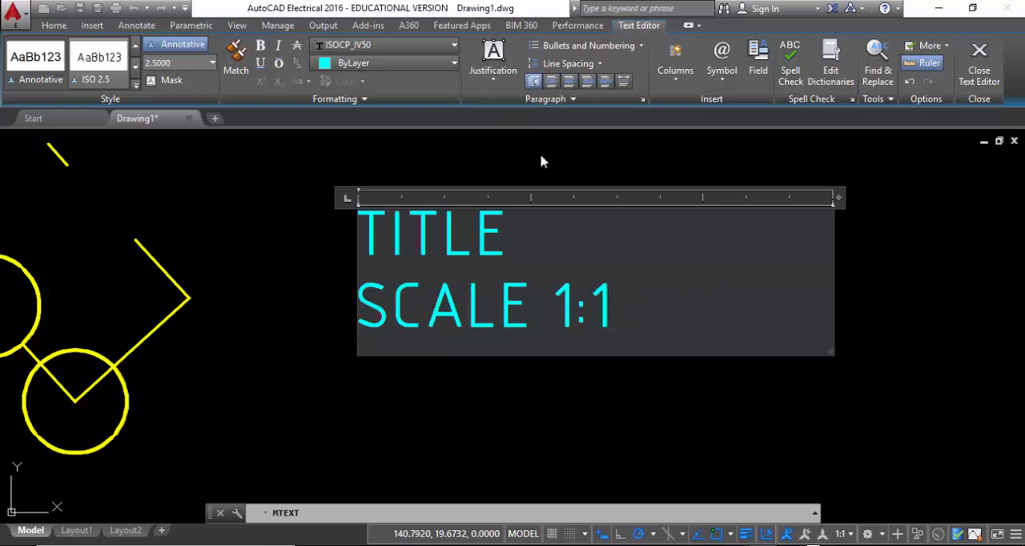
Keep the multiline text's justification at Top Left and finish editing the text
{"action": "left_click", "coordinate": [510, 75]}
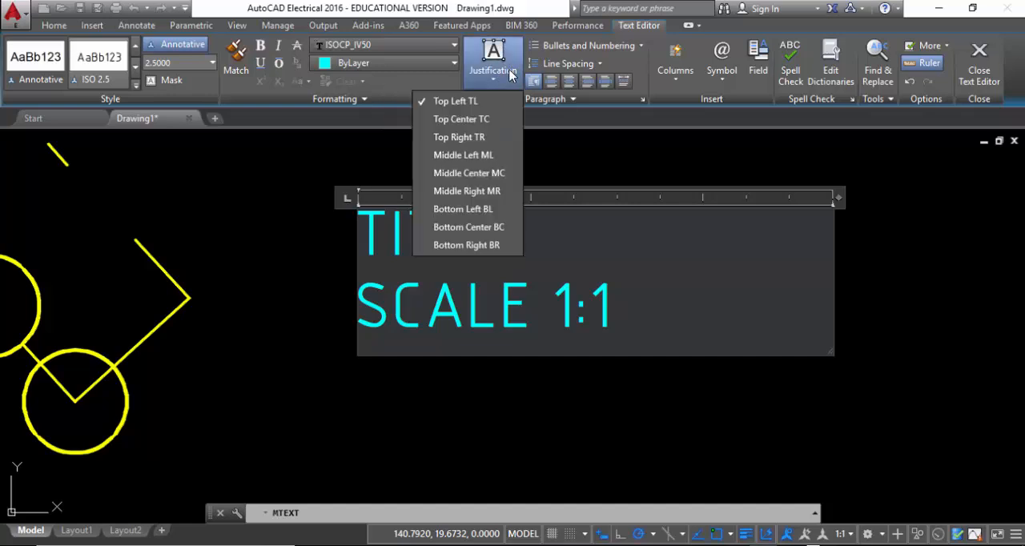
{"action": "left_click", "coordinate": [445, 102]}
{"action": "left_click", "coordinate": [280, 273]}
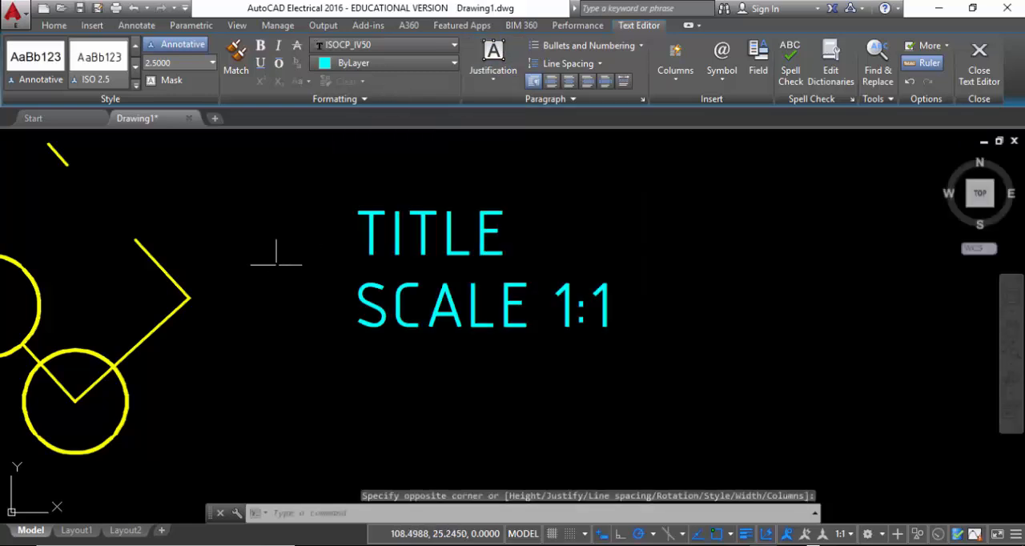
Move the title and scale text by its insertion grip, first down beside the lower circle, and finally up and further right
{"action": "left_click", "coordinate": [598, 387]}
{"action": "left_click", "coordinate": [445, 296]}
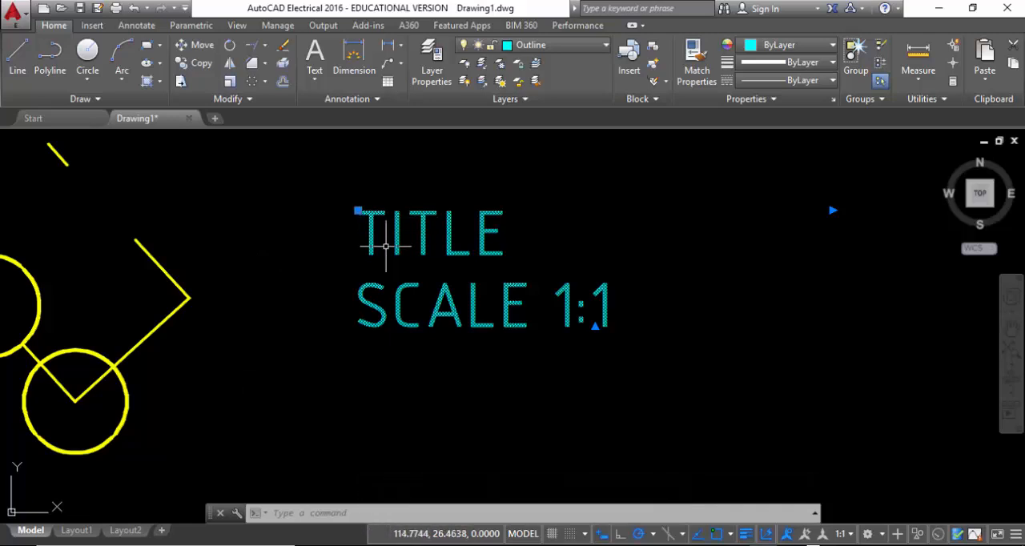
{"action": "left_click", "coordinate": [358, 211]}
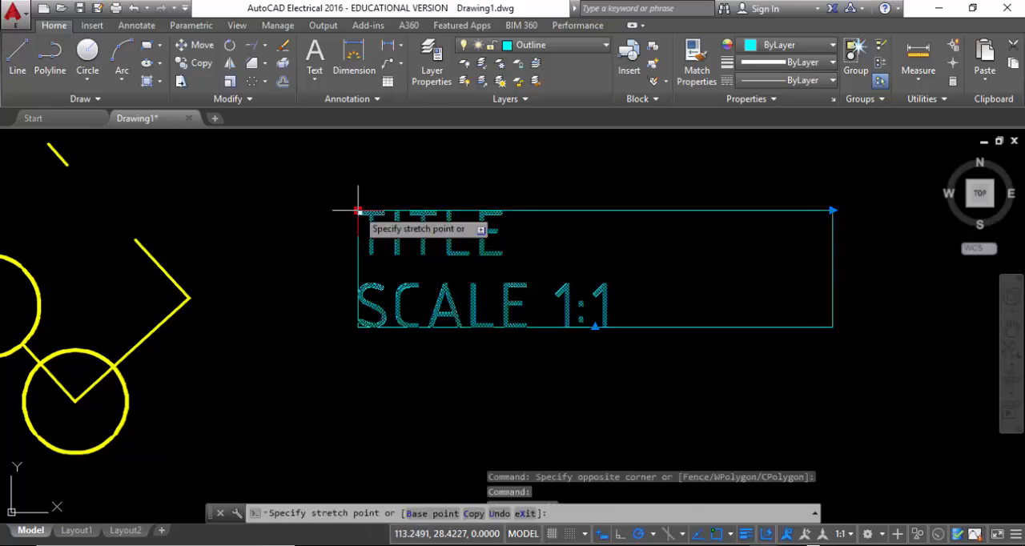
{"action": "left_click", "coordinate": [278, 318]}
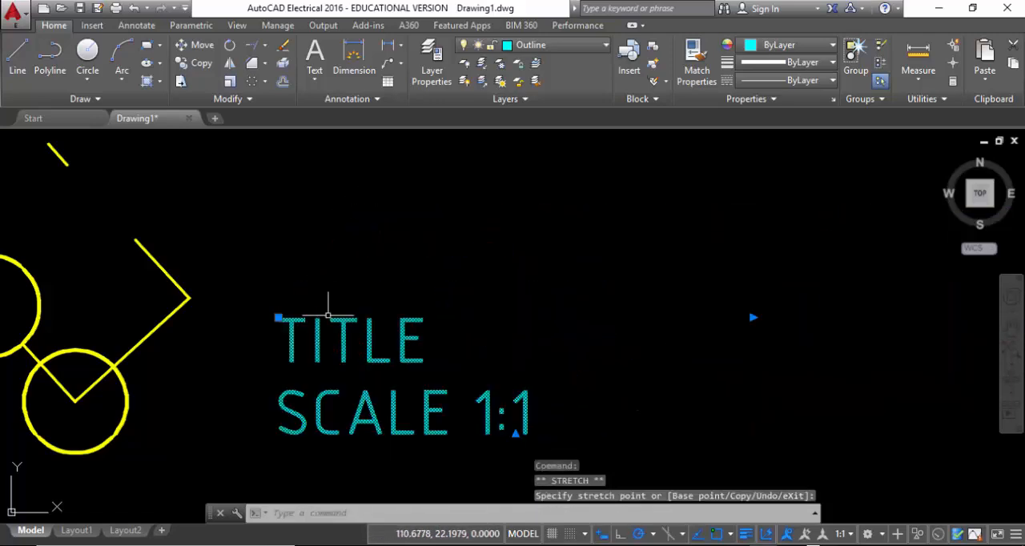
{"action": "left_click", "coordinate": [278, 318]}
{"action": "left_click", "coordinate": [422, 251]}
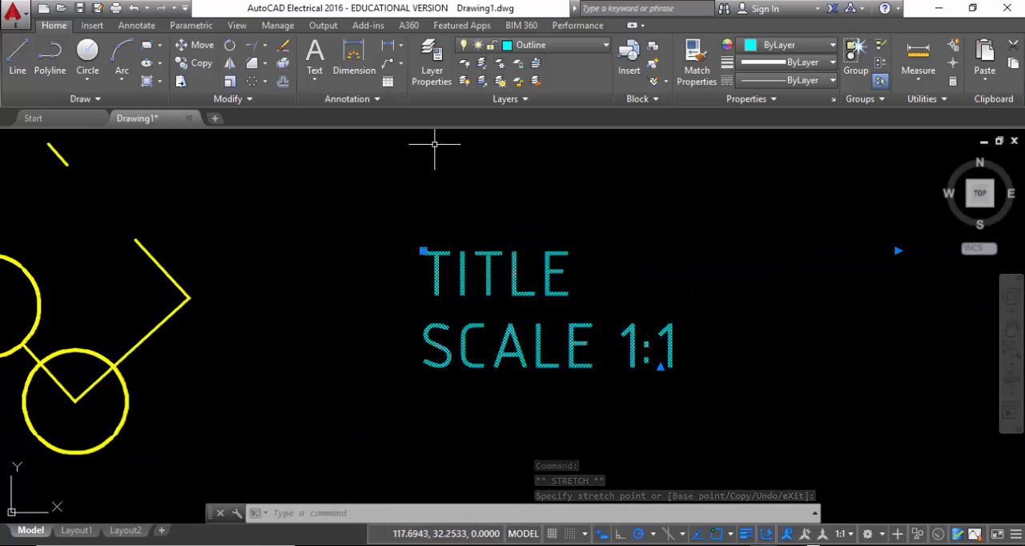
{"action": "key", "text": "Escape"}
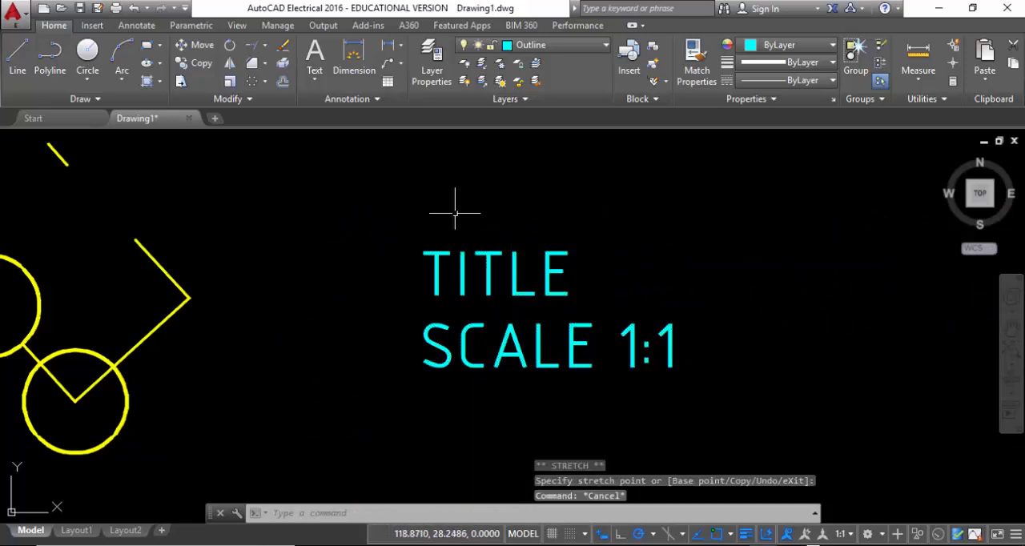
Reopen the title and scale text for editing and change its justification to Top Center
{"action": "double_click", "coordinate": [465, 267]}
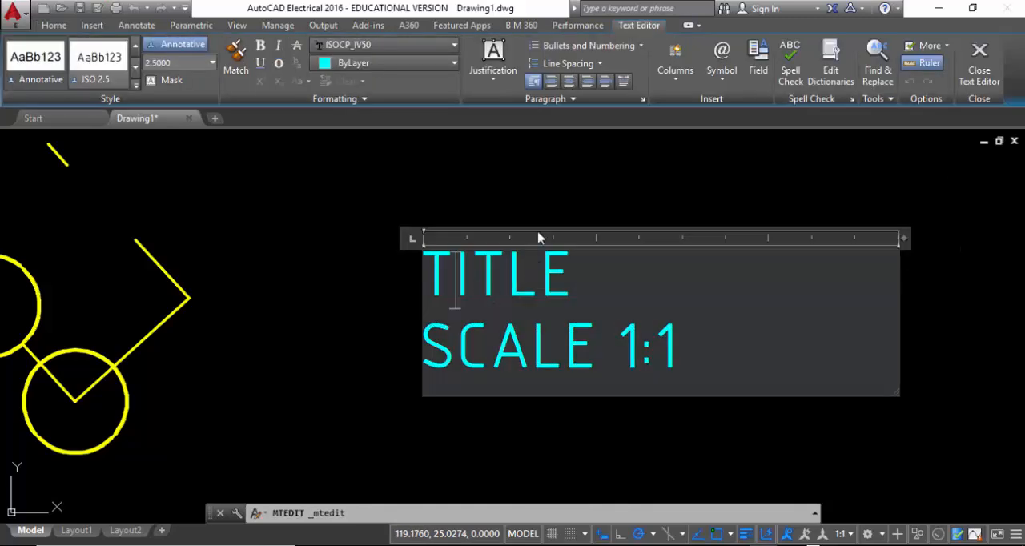
{"action": "left_click", "coordinate": [494, 69]}
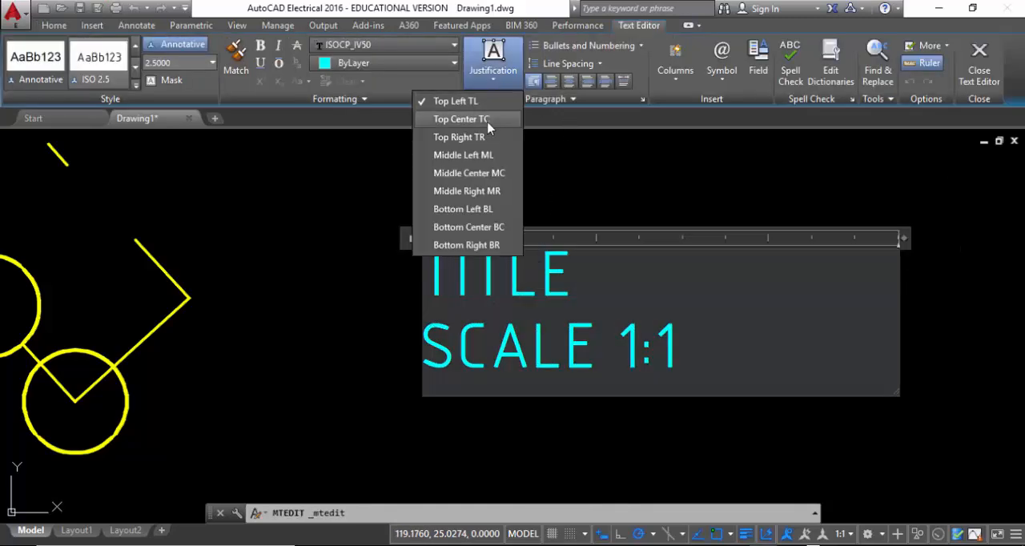
{"action": "left_click", "coordinate": [490, 117]}
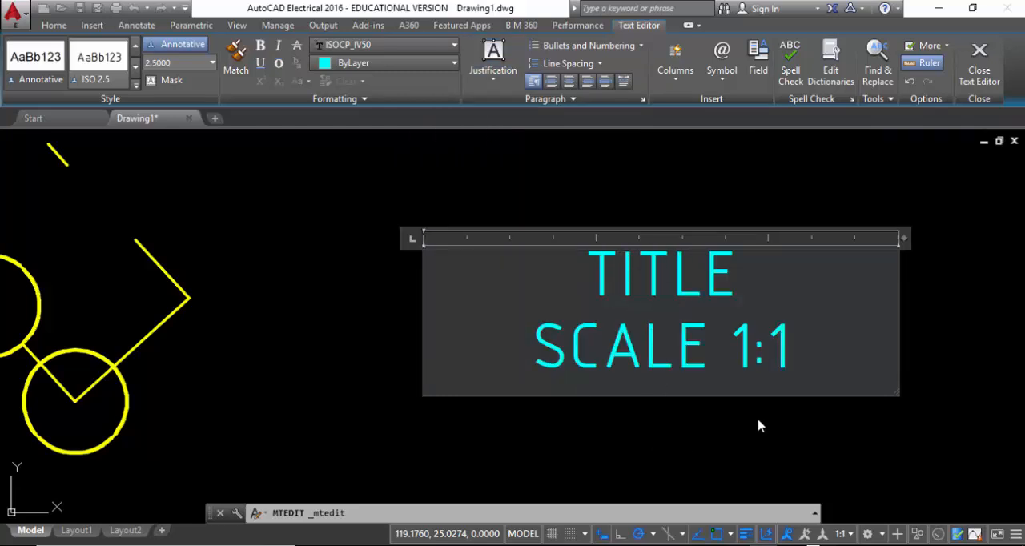
Finish editing the multiline title and scale text and move it about 7.6 units up and left by its location grip
{"action": "left_click", "coordinate": [297, 365]}
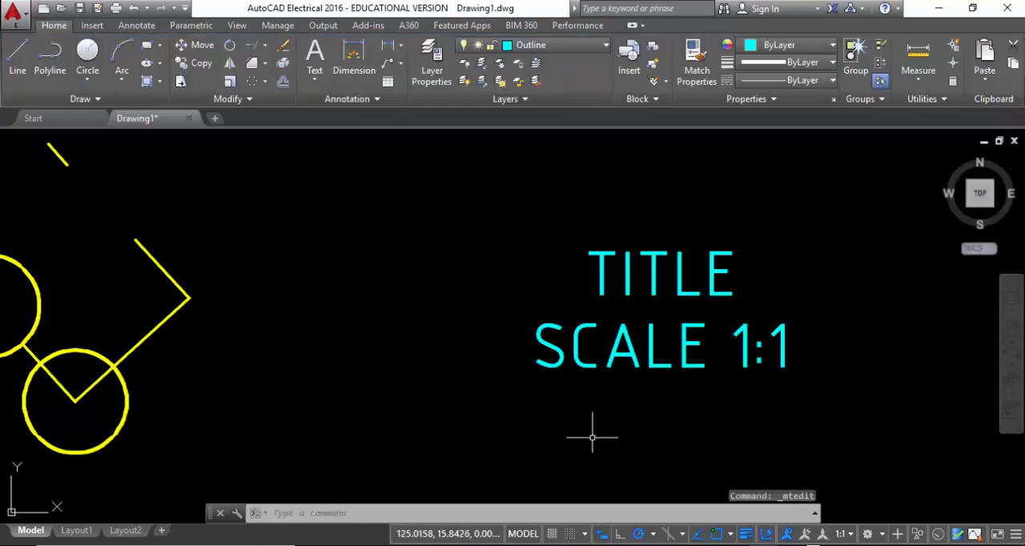
{"action": "left_click", "coordinate": [670, 430]}
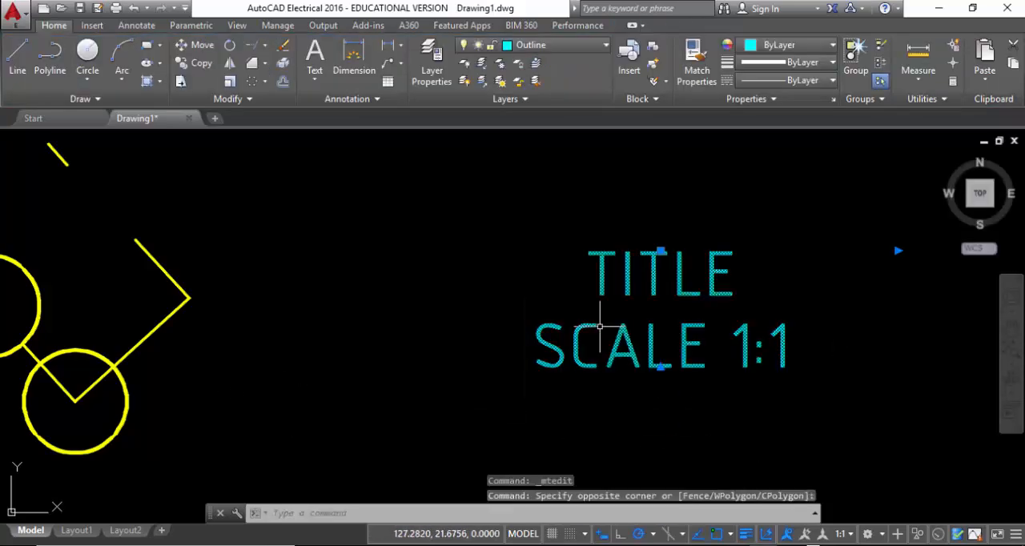
{"action": "left_click", "coordinate": [661, 250]}
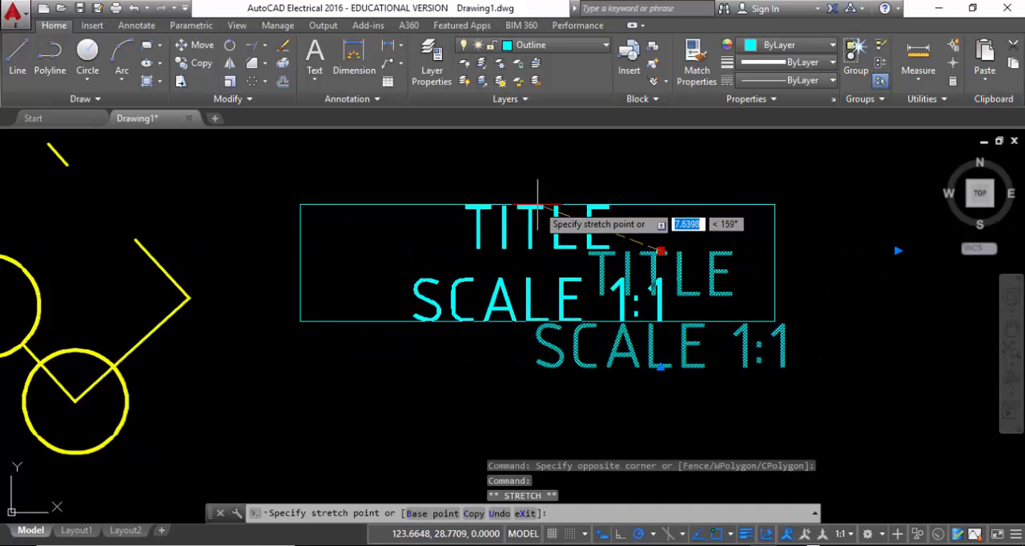
{"action": "left_click", "coordinate": [537, 205]}
{"action": "key", "text": "Escape"}
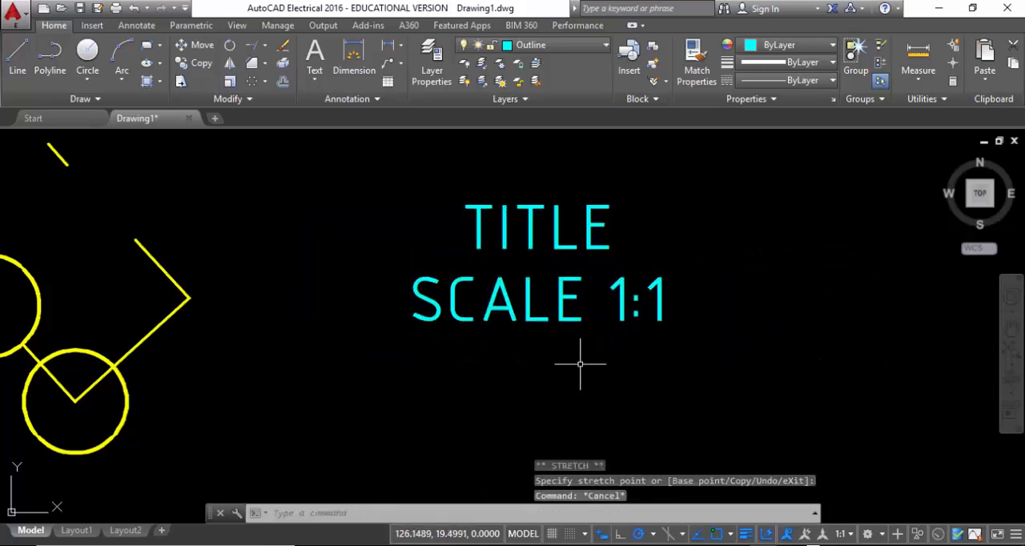
Start single-line text below the multiline text with a rotation angle of 0 and enter "TITLE" as the first line
{"action": "left_click", "coordinate": [316, 81]}
{"action": "left_click", "coordinate": [272, 136]}
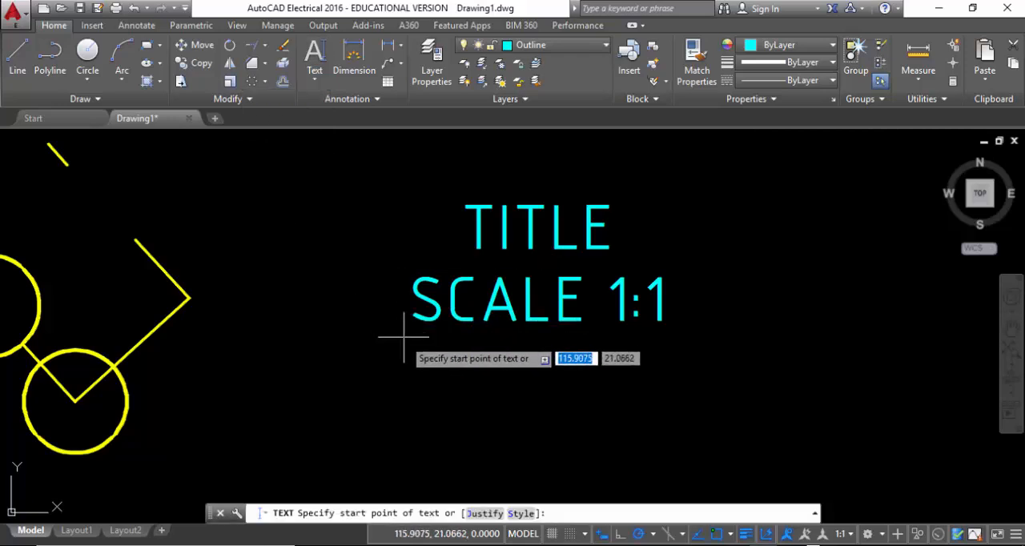
{"action": "middle_click_drag", "start_coordinate": [401, 337], "coordinate": [385, 295]}
{"action": "scroll", "coordinate": [344, 281], "scroll_direction": "down", "scroll_amount": 2}
{"action": "left_click", "coordinate": [303, 344]}
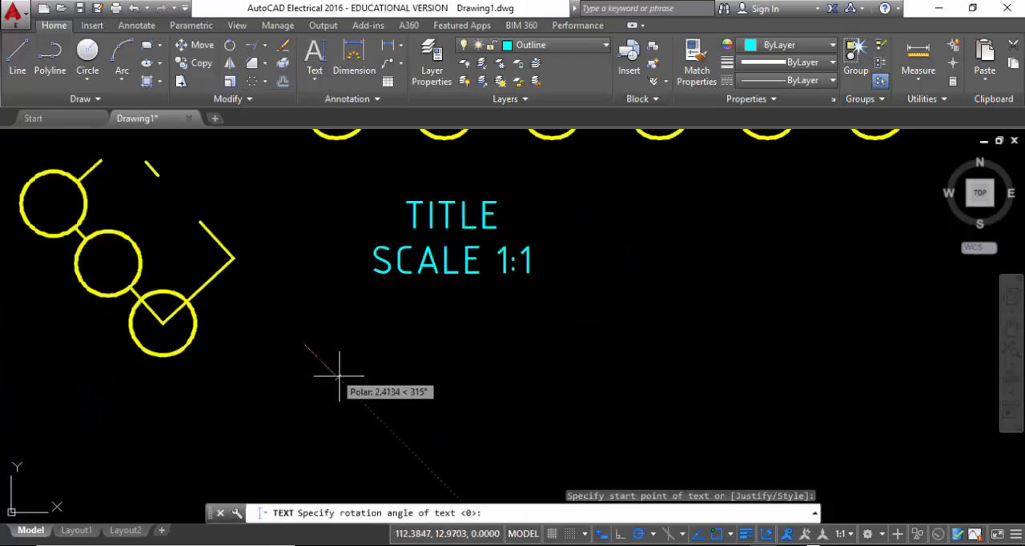
{"action": "key", "text": "Return"}
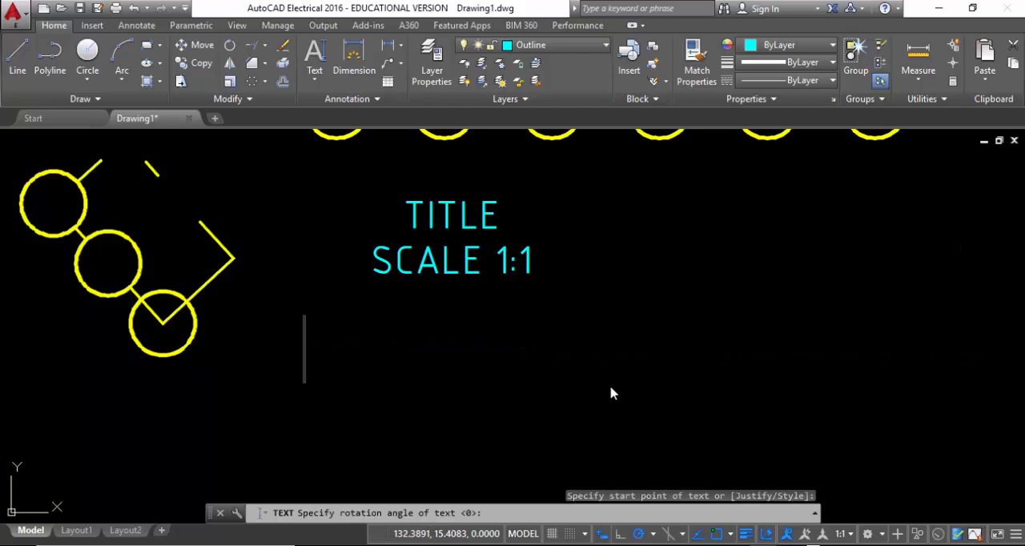
{"action": "type", "text": "TITL"}
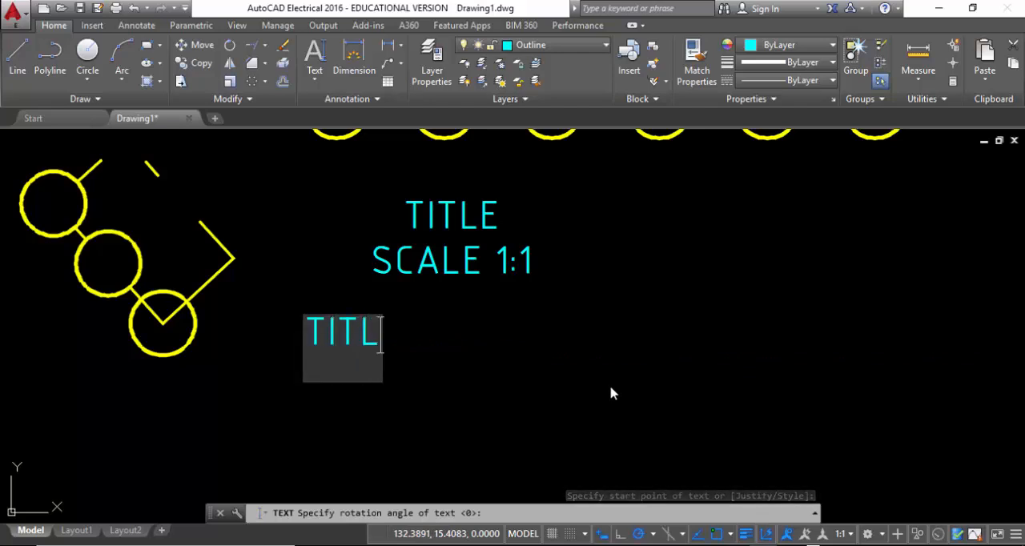
{"action": "type", "text": "E"}
{"action": "key", "text": "Return"}
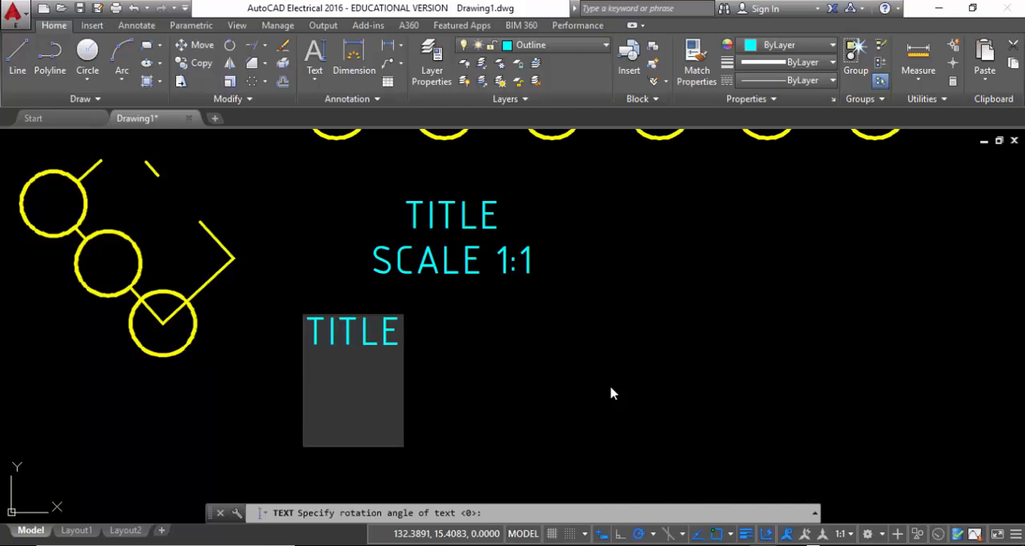
Enter "SCALE 1:1" as the second single-line text and end the text command
{"action": "type", "text": "SCALE"}
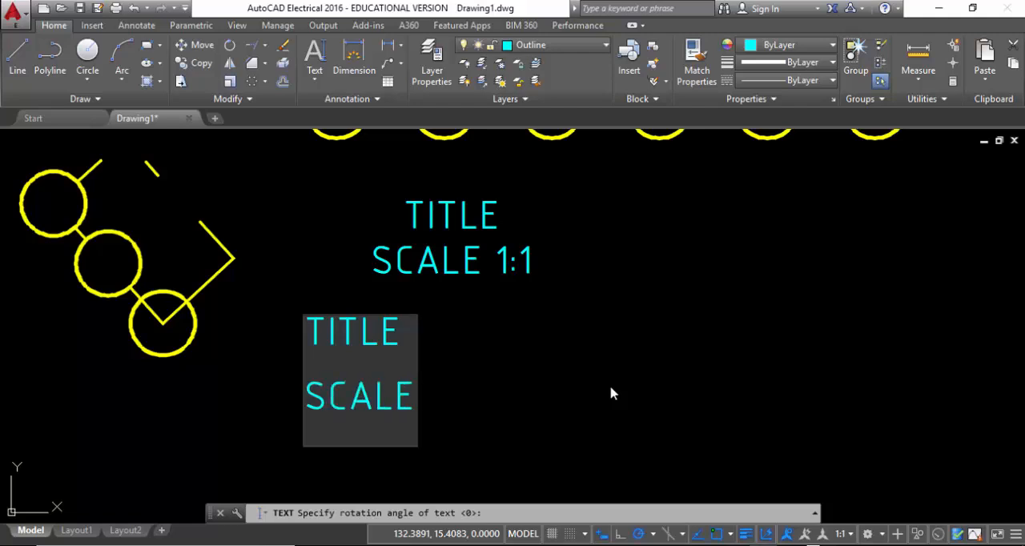
{"action": "type", "text": " 1"}
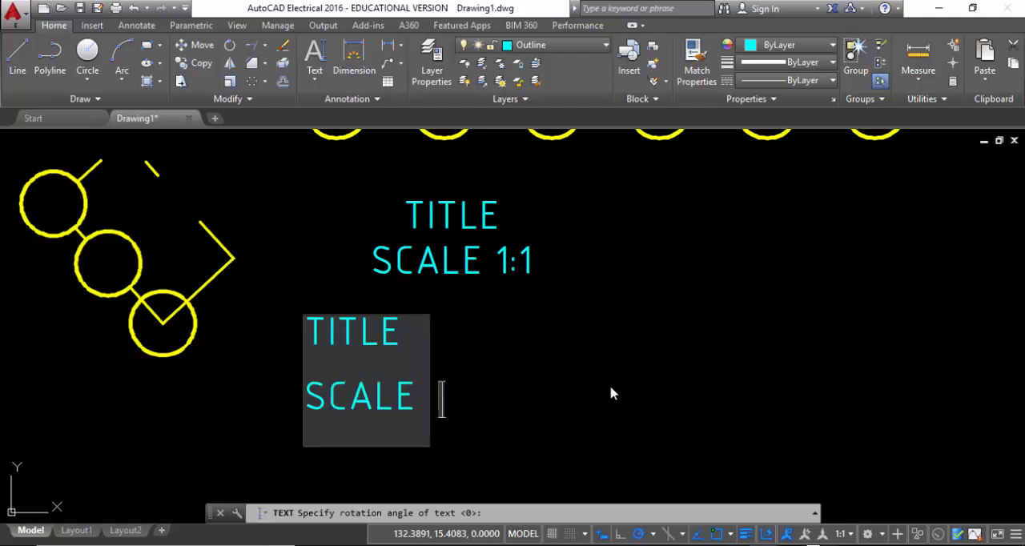
{"action": "type", "text": ":1"}
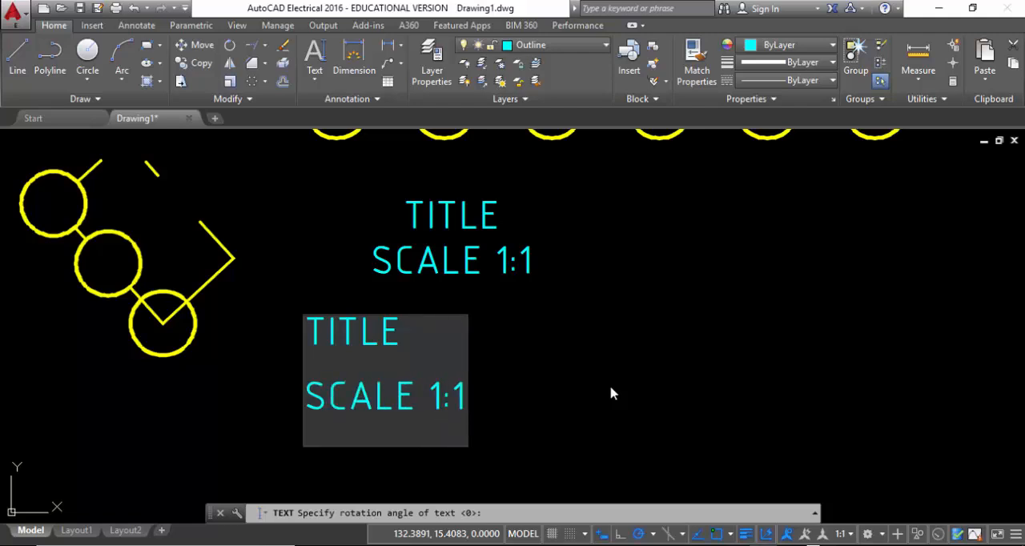
{"action": "left_click", "coordinate": [570, 396]}
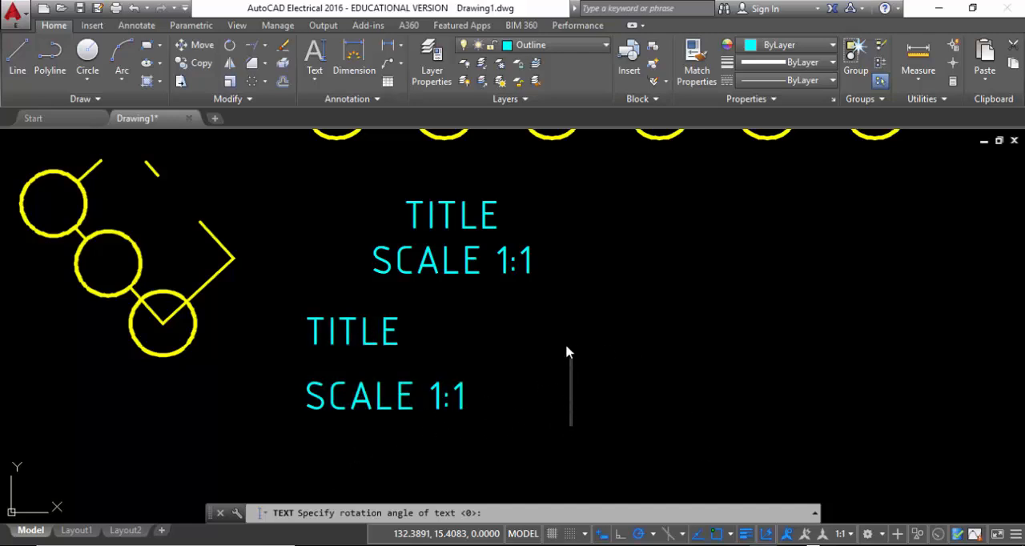
{"action": "left_click", "coordinate": [651, 286]}
{"action": "key", "text": "Return"}
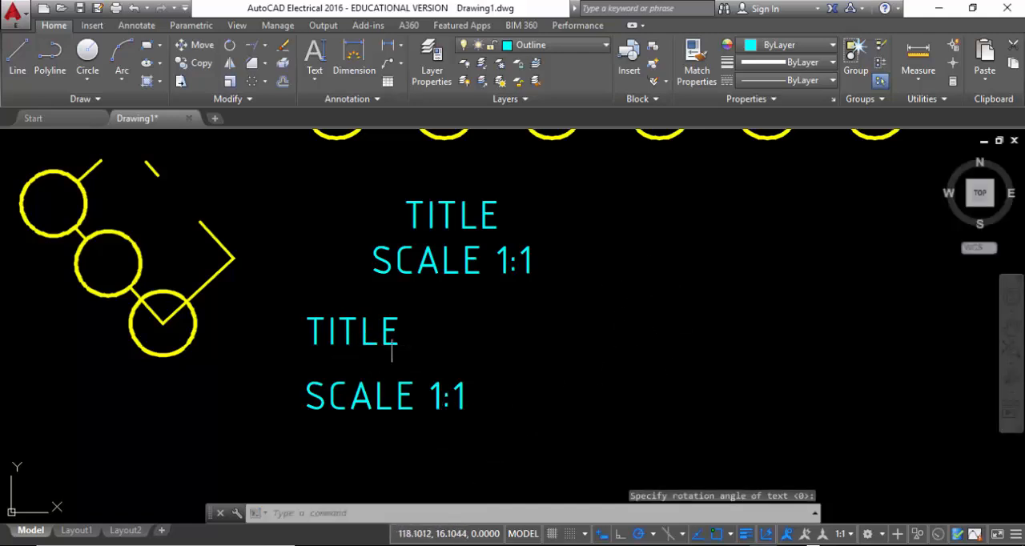
Move the single-line "TITLE" to the right by its grip and place the single-line "SCALE 1:1" centred beneath it
{"action": "left_click", "coordinate": [389, 330]}
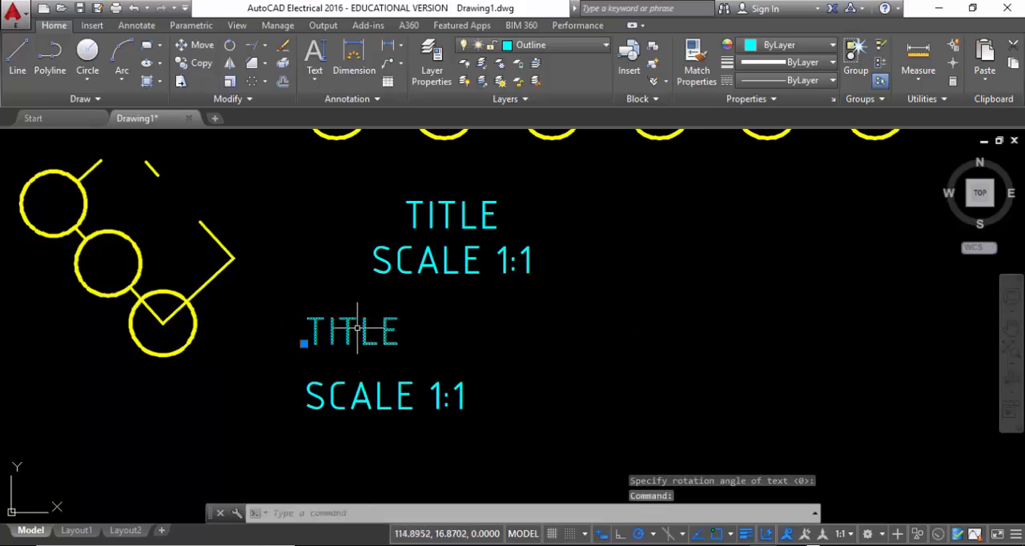
{"action": "left_click", "coordinate": [304, 343]}
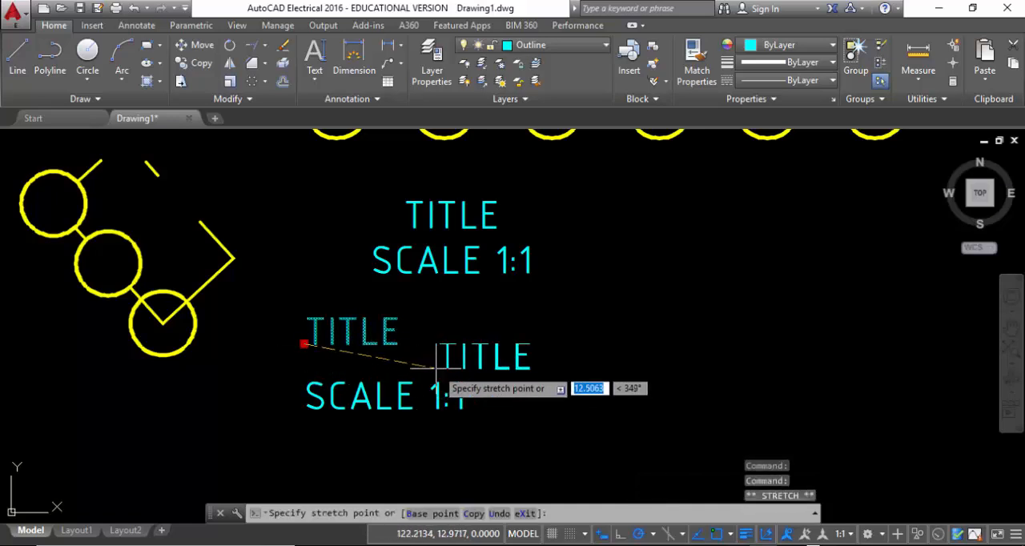
{"action": "left_click", "coordinate": [401, 430]}
{"action": "left_click", "coordinate": [309, 361]}
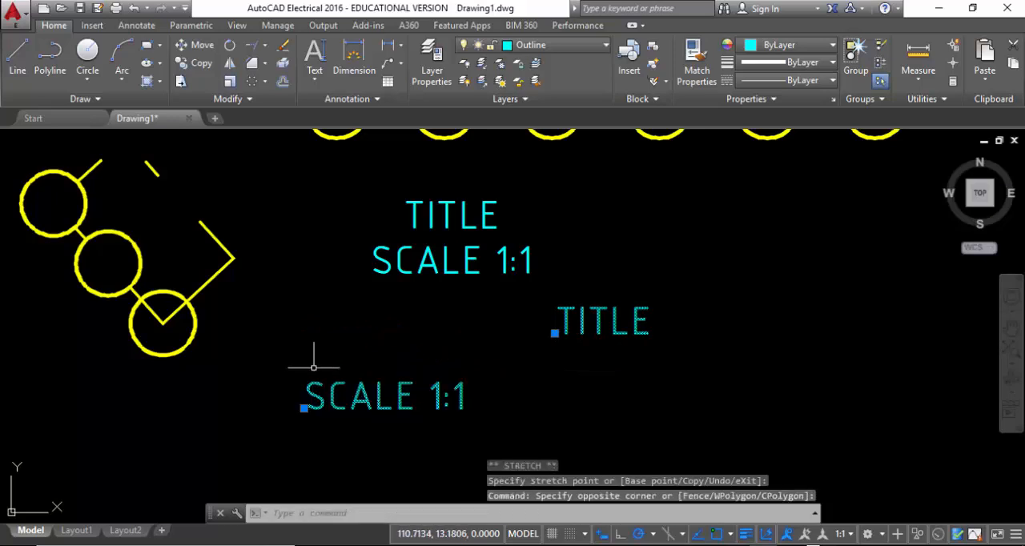
{"action": "left_click", "coordinate": [305, 408]}
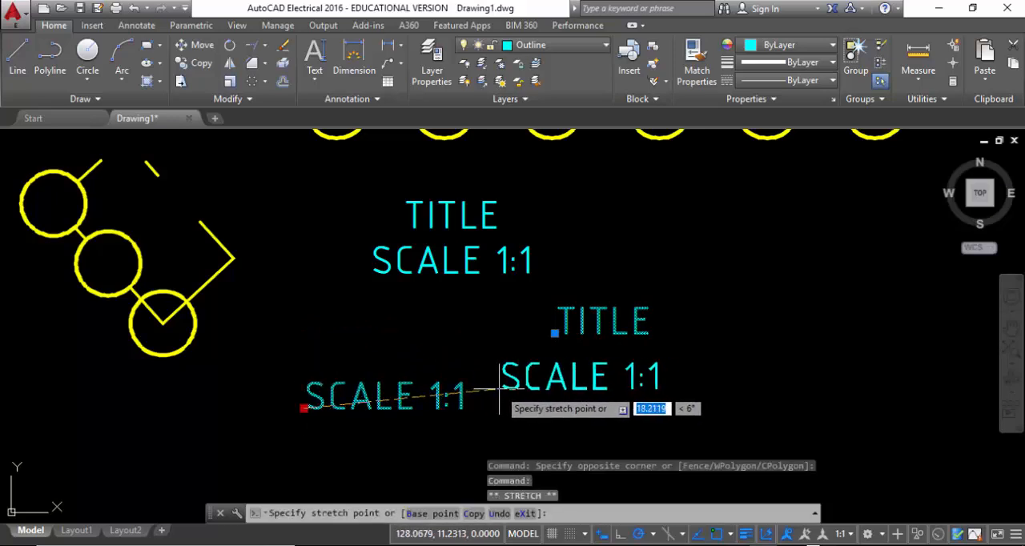
{"action": "left_click", "coordinate": [523, 376]}
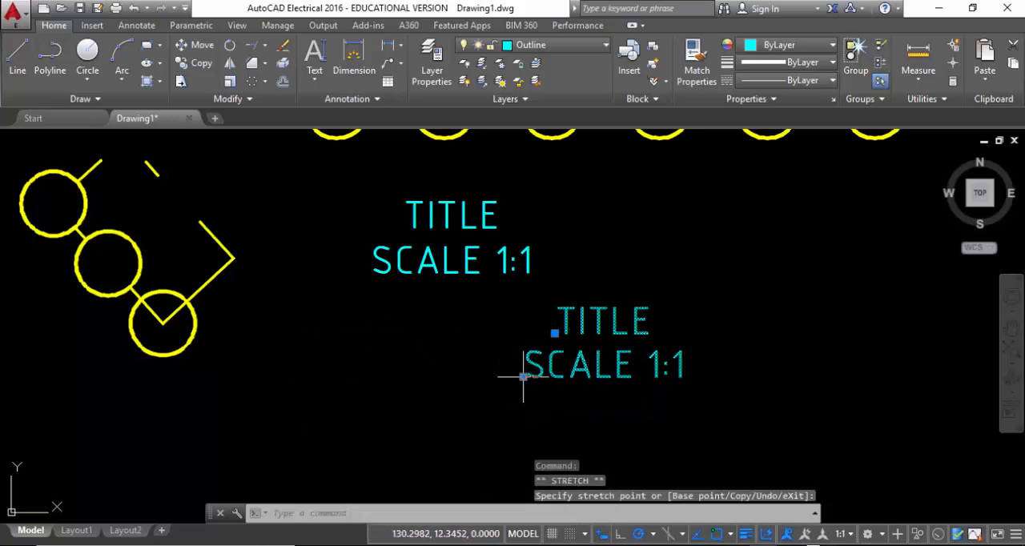
Shift the single-line "TITLE" slightly down and right, and move its "SCALE 1:1" line slightly lower
{"action": "middle_click_drag", "start_coordinate": [696, 372], "coordinate": [527, 393]}
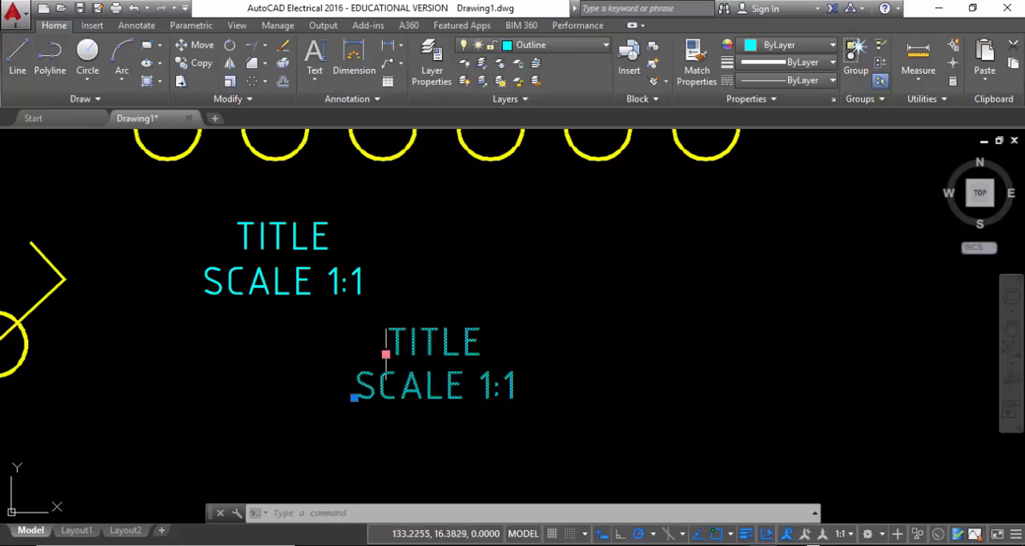
{"action": "left_click", "coordinate": [386, 354]}
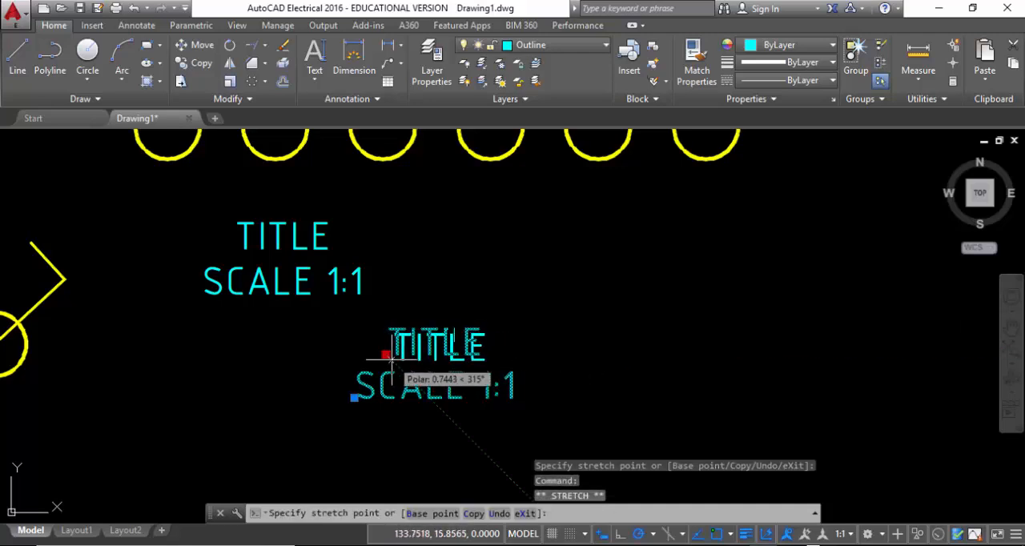
{"action": "left_click", "coordinate": [391, 358]}
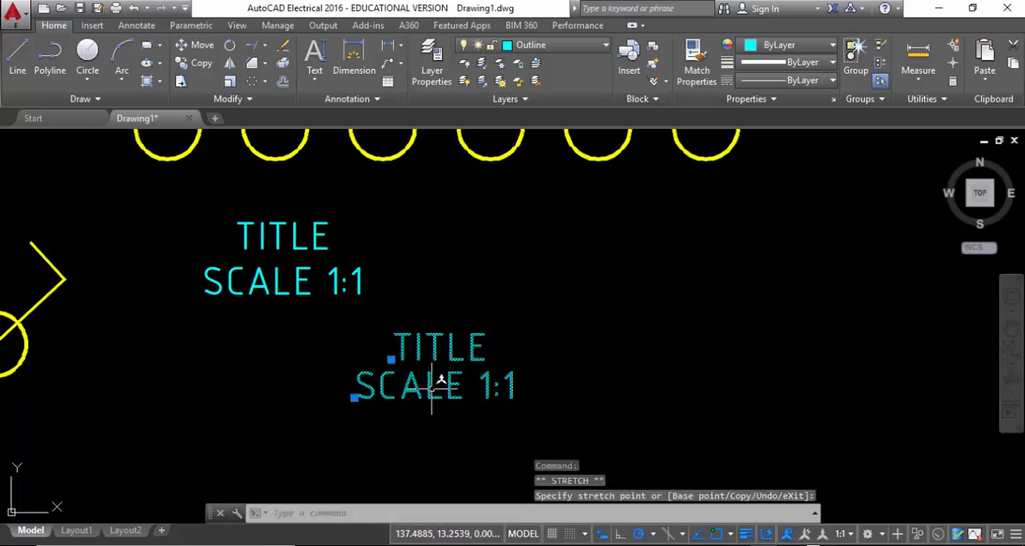
{"action": "left_click", "coordinate": [354, 397]}
{"action": "left_click", "coordinate": [358, 420]}
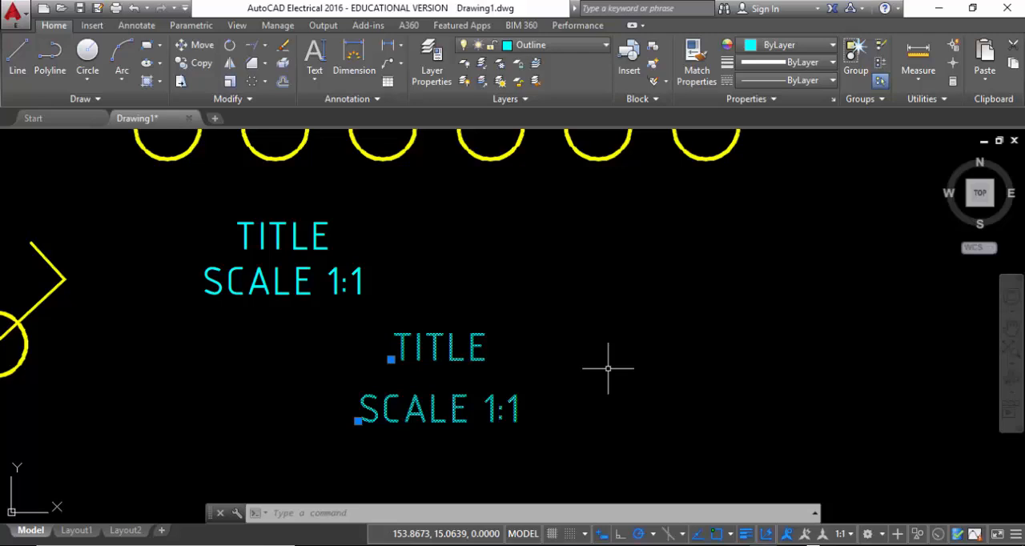
Create a new dimension style named "DIM ISO 2.5" for all dimensions, starting with the Annotative style, and continue to its settings
{"action": "left_click", "coordinate": [370, 100]}
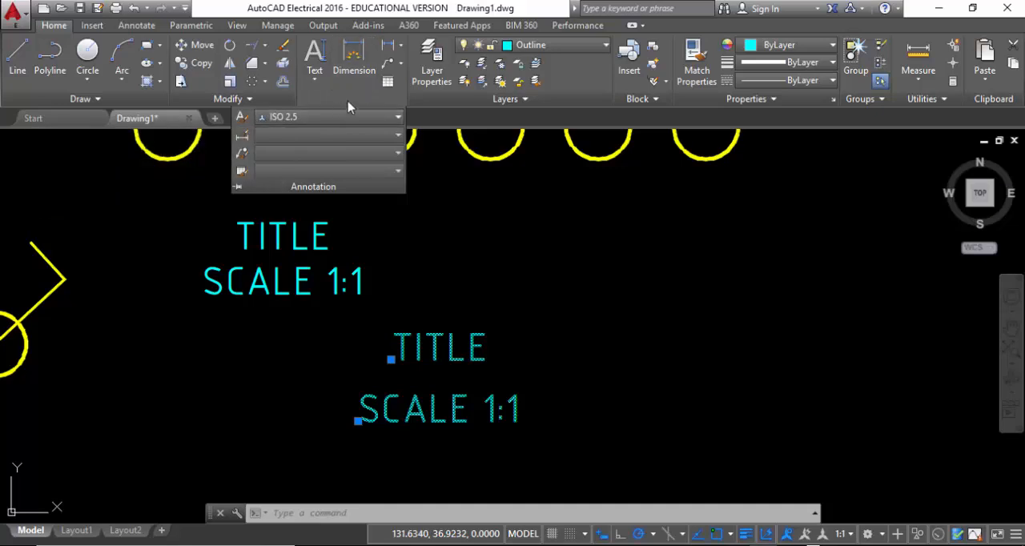
{"action": "left_click", "coordinate": [304, 120]}
{"action": "left_click", "coordinate": [305, 120]}
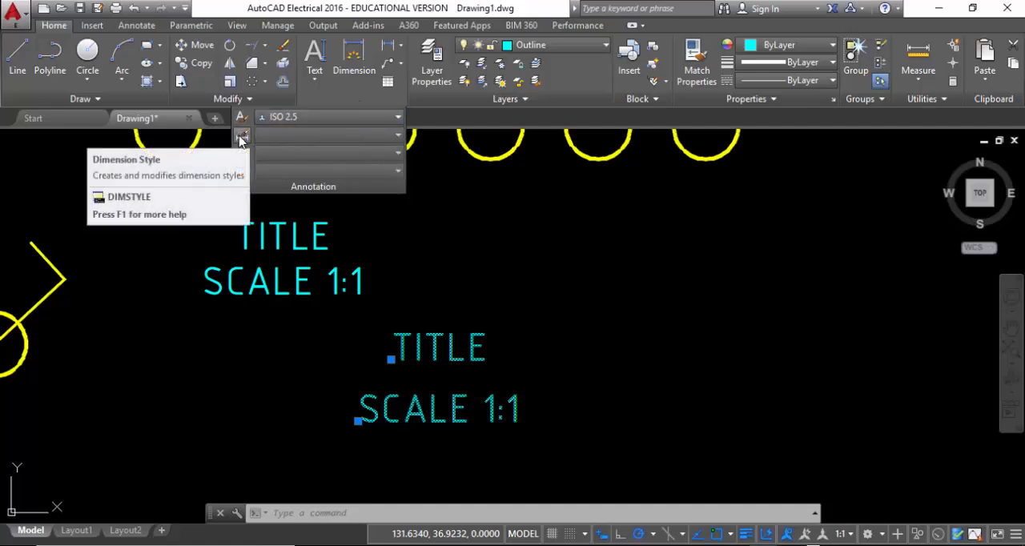
{"action": "left_click", "coordinate": [241, 141]}
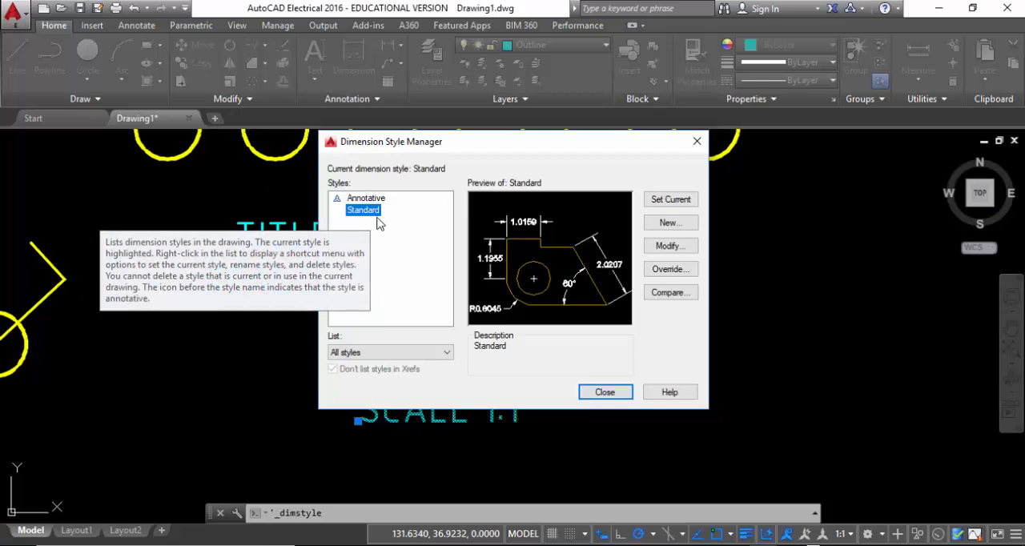
{"action": "left_click", "coordinate": [671, 226]}
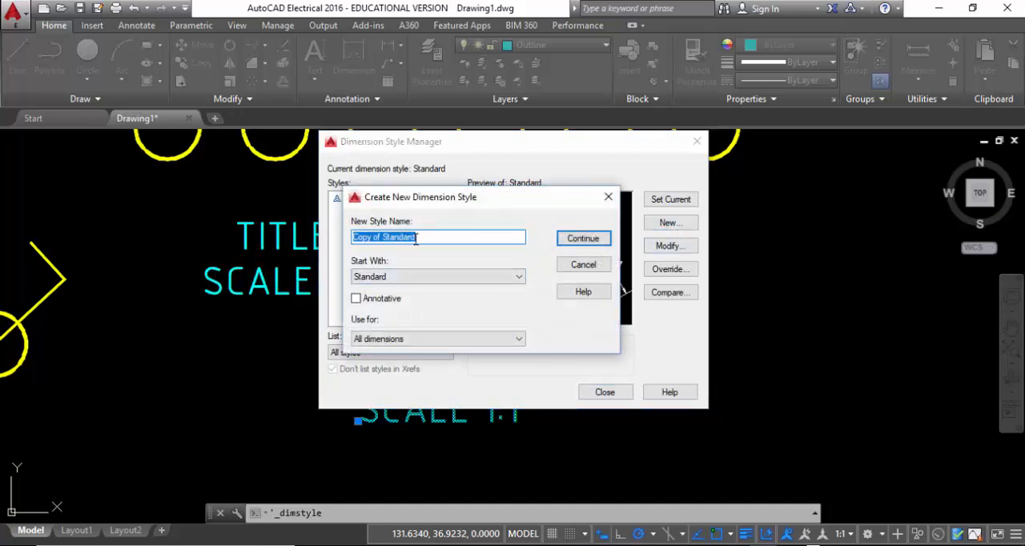
{"action": "left_click_drag", "start_coordinate": [553, 206], "coordinate": [424, 257]}
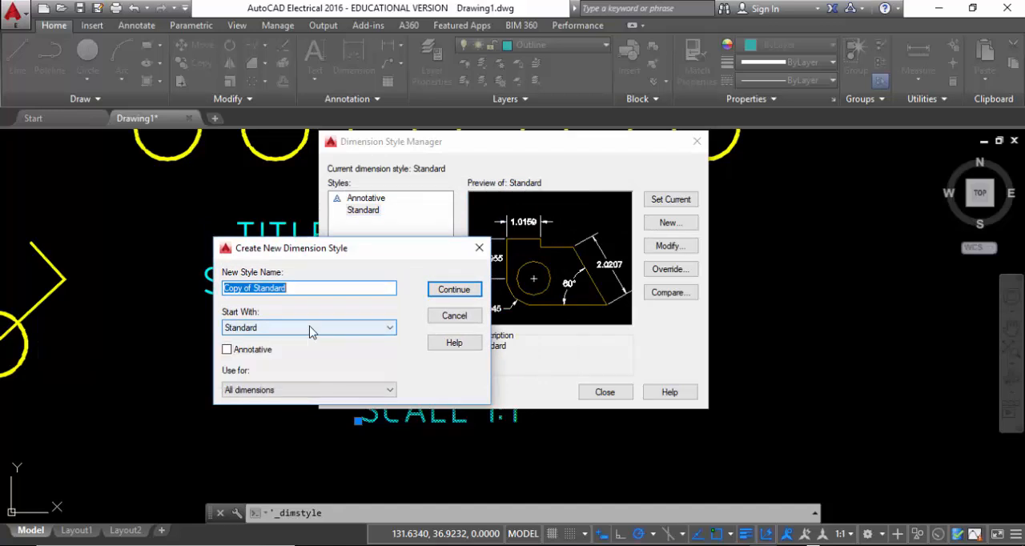
{"action": "type", "text": "d"}
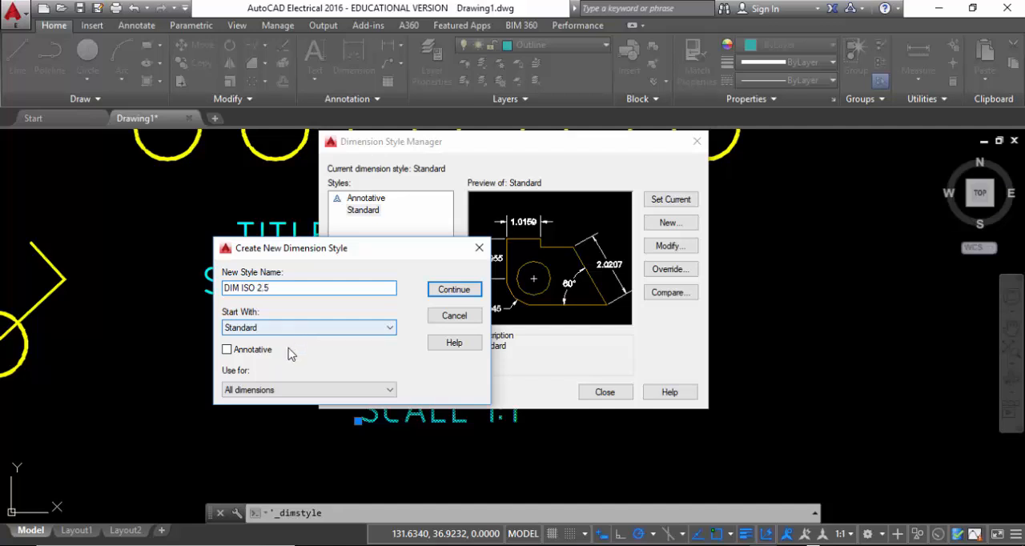
{"action": "left_click", "coordinate": [348, 328]}
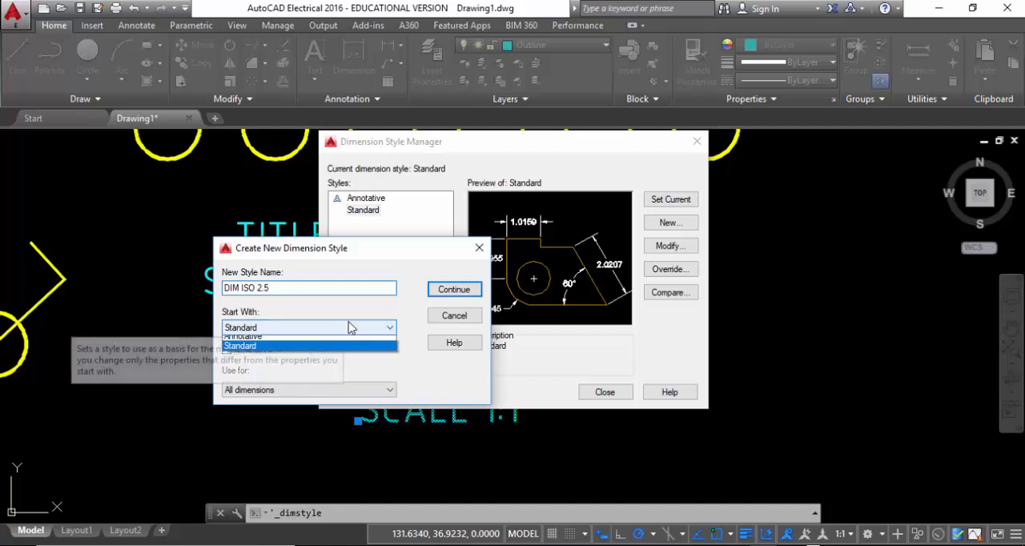
{"action": "left_click", "coordinate": [328, 346]}
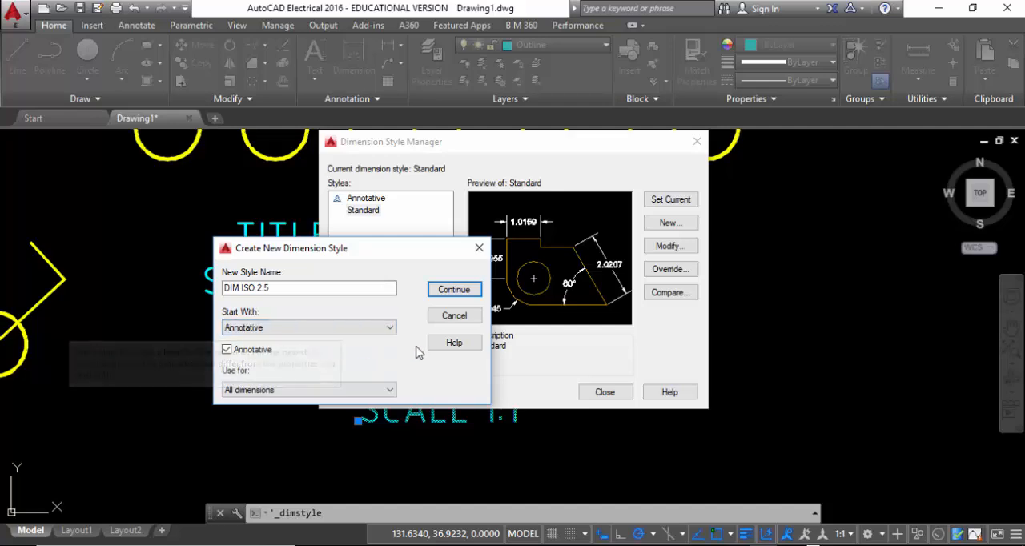
{"action": "left_click", "coordinate": [451, 292]}
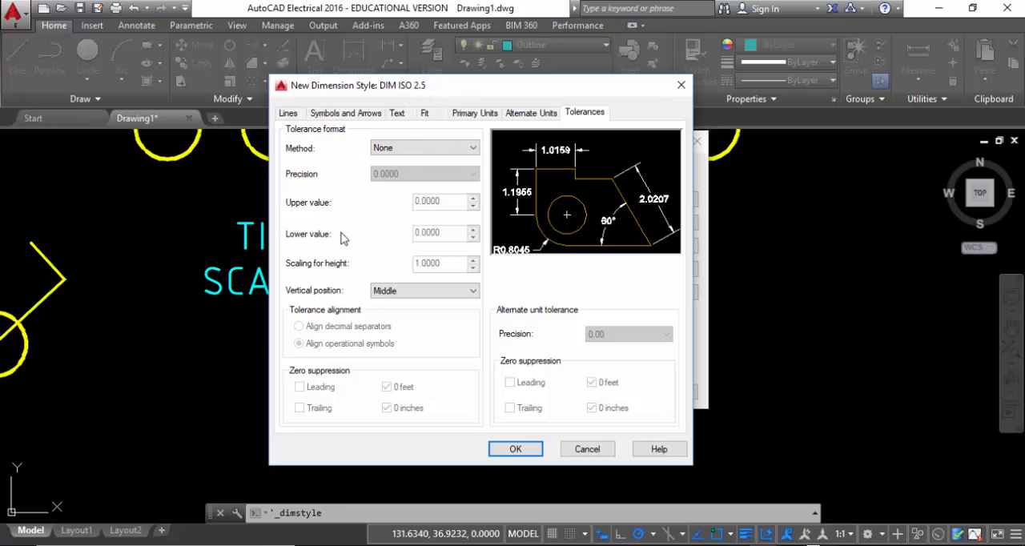
Examine the dimension line color and linetype options of the new style, keeping both at ByBlock
{"action": "left_click", "coordinate": [288, 112]}
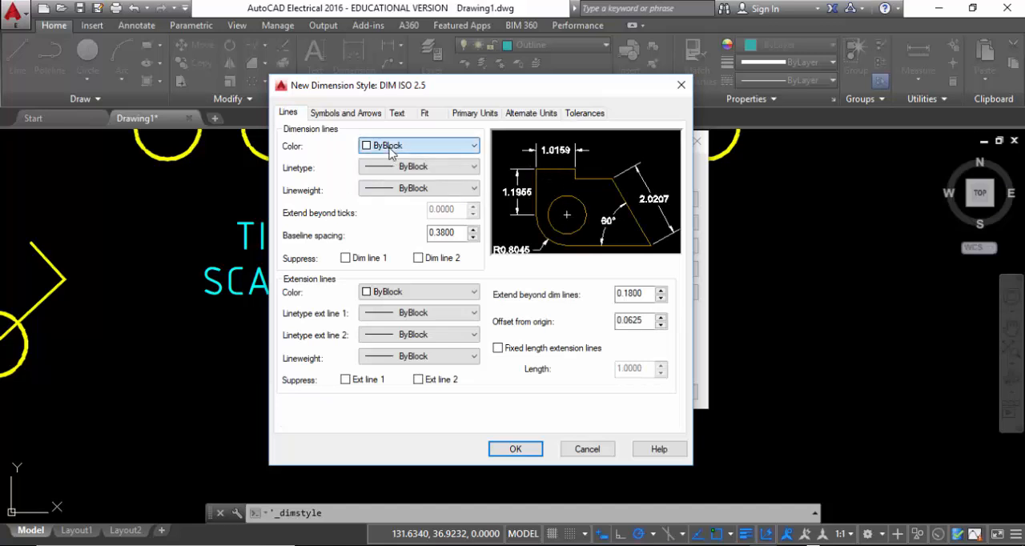
{"action": "left_click", "coordinate": [390, 147]}
{"action": "left_click", "coordinate": [390, 148]}
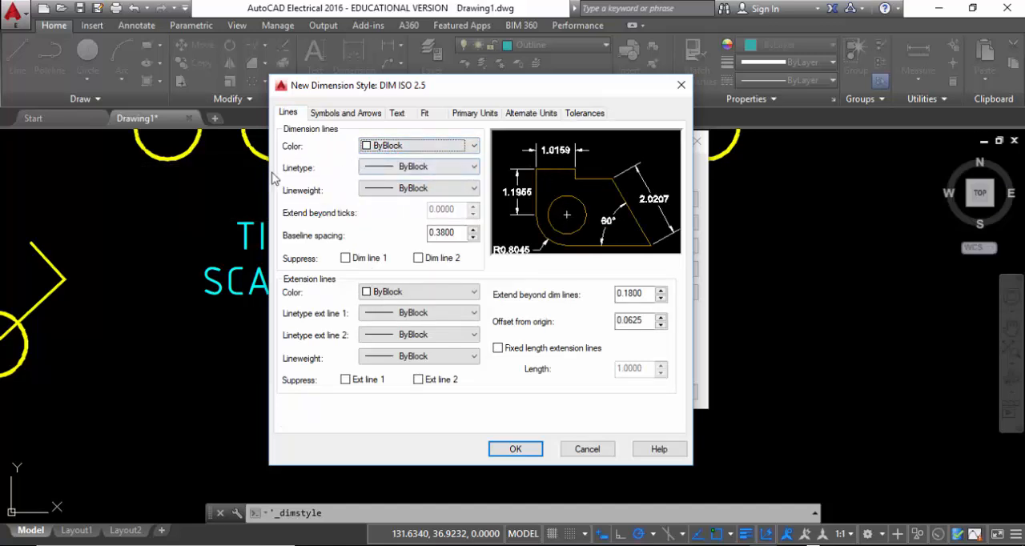
{"action": "left_click", "coordinate": [449, 167]}
{"action": "left_click", "coordinate": [460, 184]}
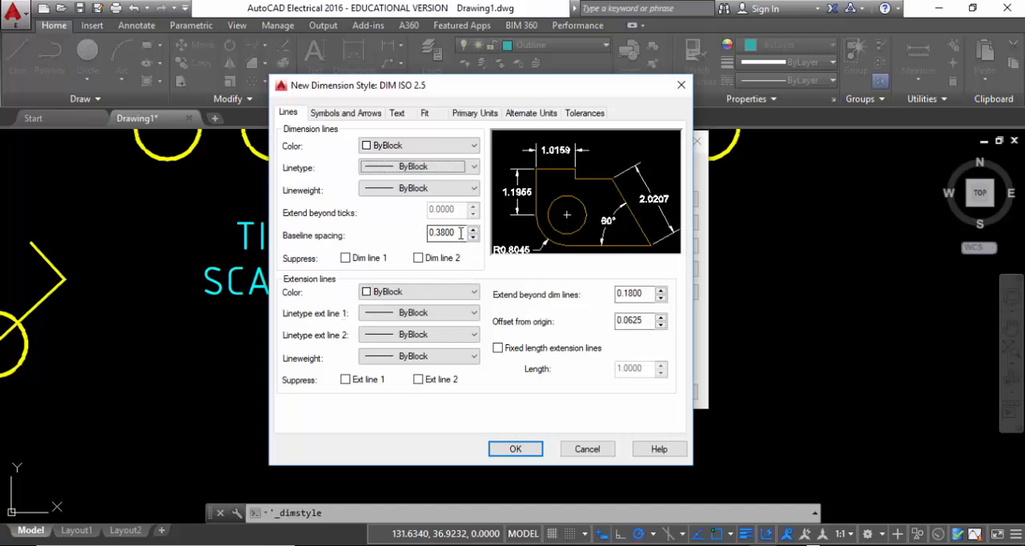
Set the baseline spacing of the dimension lines to 2
{"action": "left_click_drag", "start_coordinate": [459, 234], "coordinate": [397, 234]}
{"action": "type", "text": "2"}
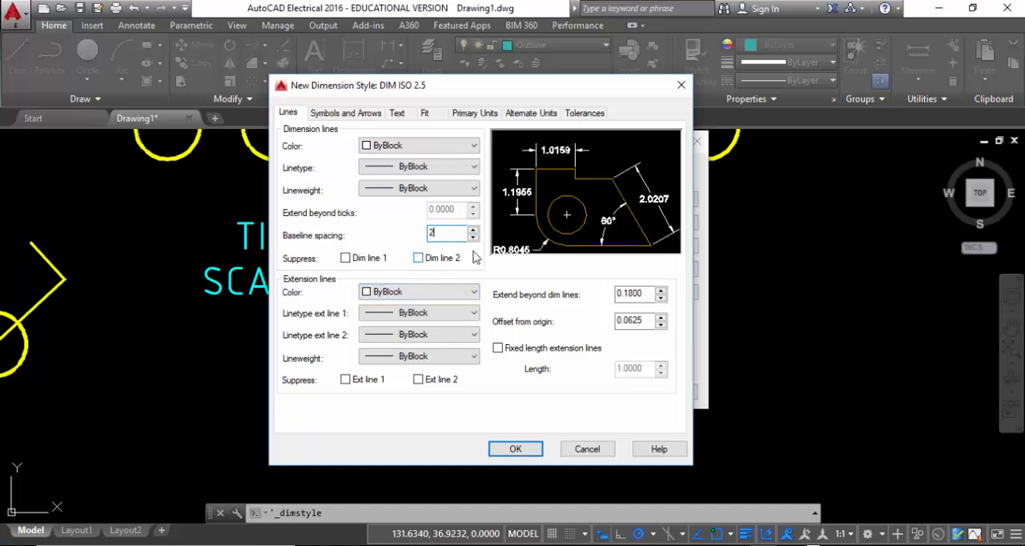
Try suppressing Dim line 2 and Dim line 1 in turn, leaving both unsuppressed
{"action": "left_click", "coordinate": [418, 258]}
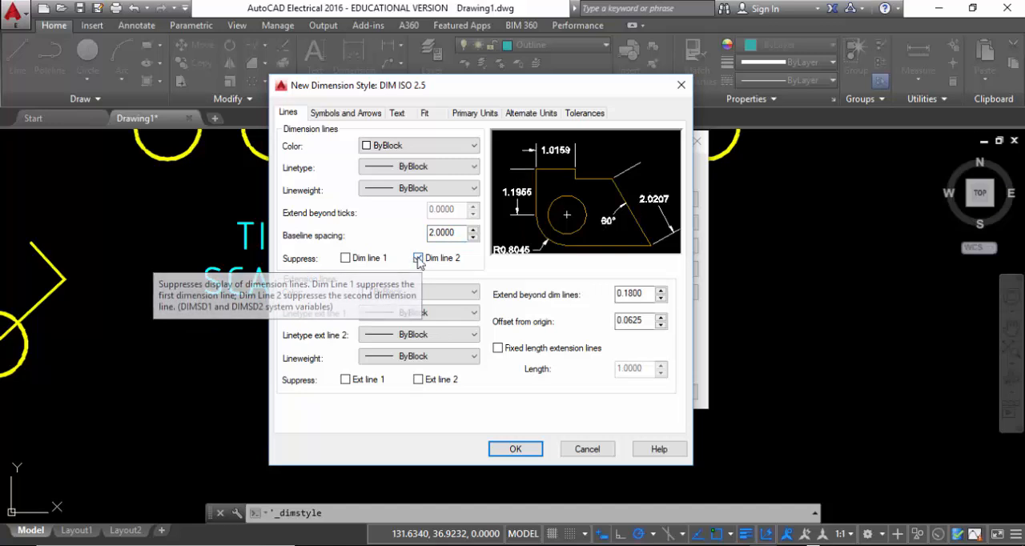
{"action": "left_click", "coordinate": [419, 258]}
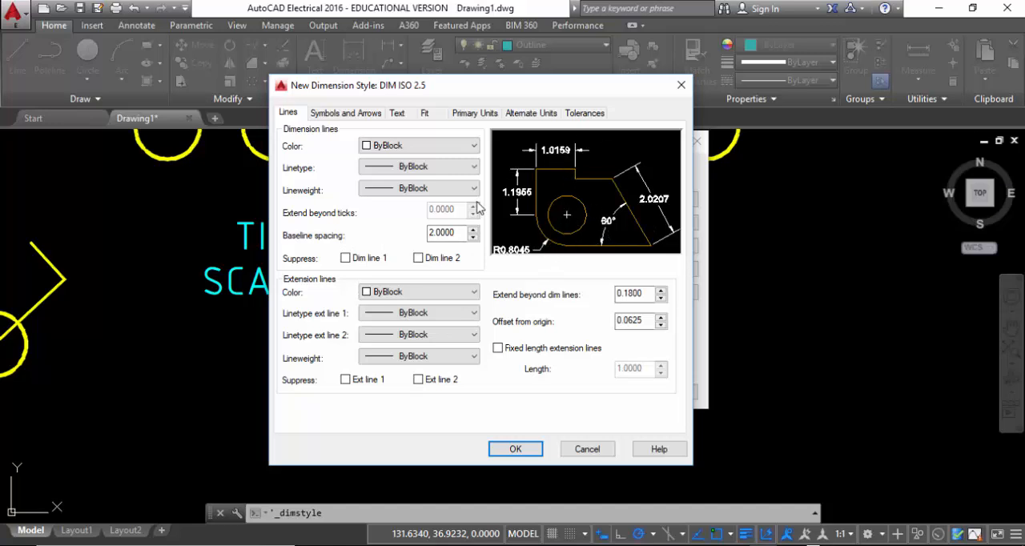
{"action": "left_click", "coordinate": [345, 258]}
{"action": "left_click", "coordinate": [346, 258]}
{"action": "left_click", "coordinate": [418, 258]}
{"action": "left_click", "coordinate": [424, 261]}
Examine the linetype and lineweight options for the dimension lines, keeping both at ByBlock
{"action": "left_click", "coordinate": [413, 168]}
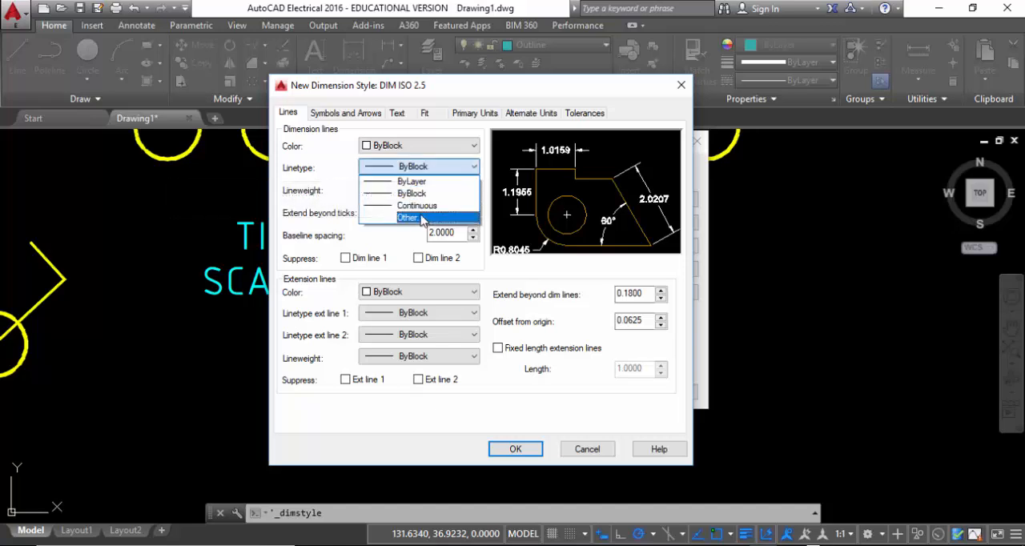
{"action": "left_click", "coordinate": [429, 193]}
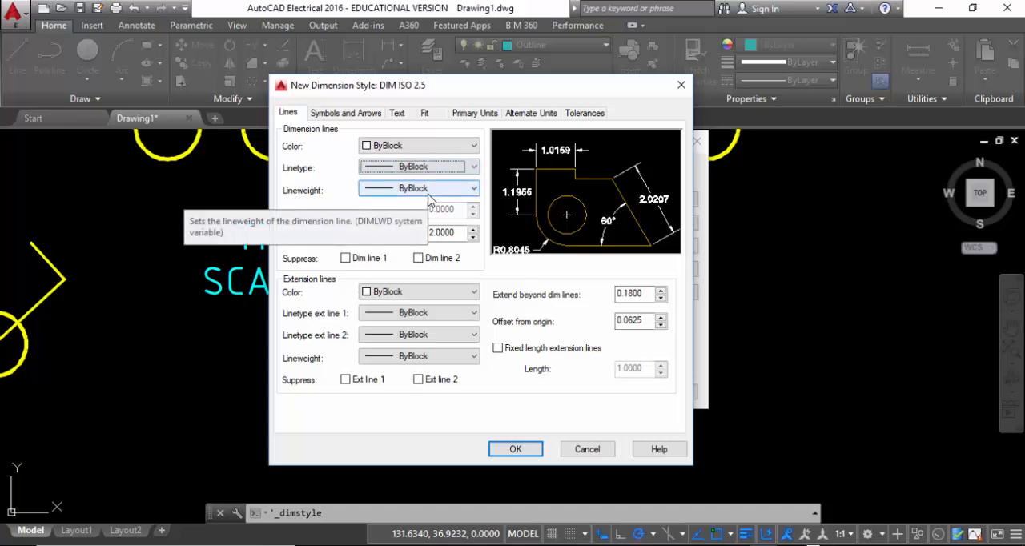
{"action": "left_click", "coordinate": [422, 190]}
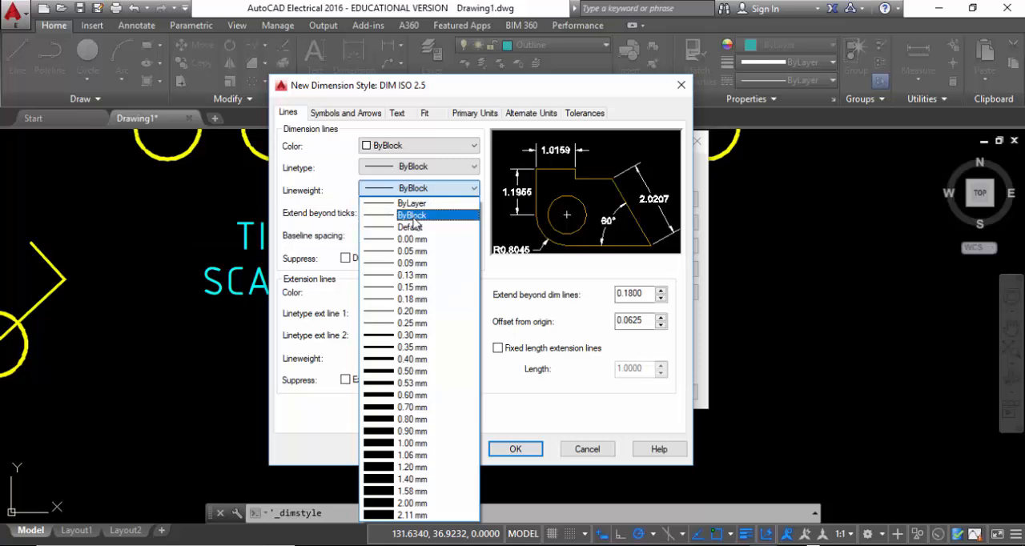
{"action": "left_click", "coordinate": [413, 216]}
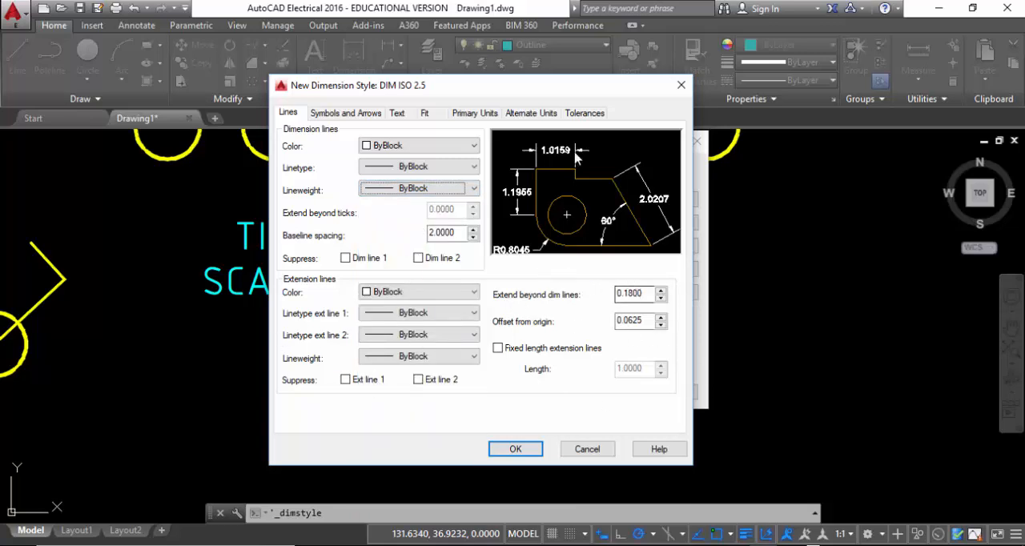
Set the distance that extension lines extend beyond the dimension lines to 2
{"action": "double_click", "coordinate": [627, 294]}
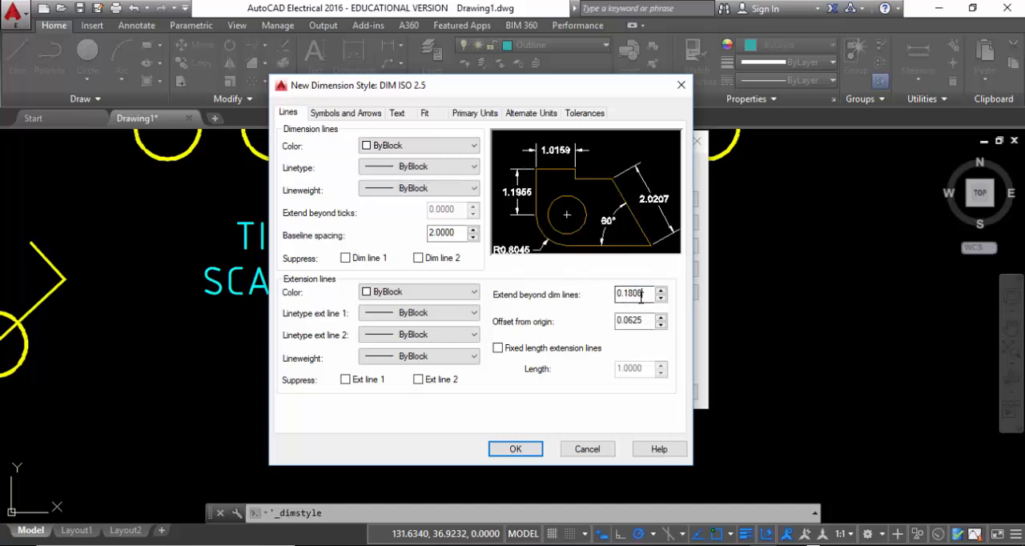
{"action": "type", "text": "2"}
{"action": "left_click", "coordinate": [648, 321]}
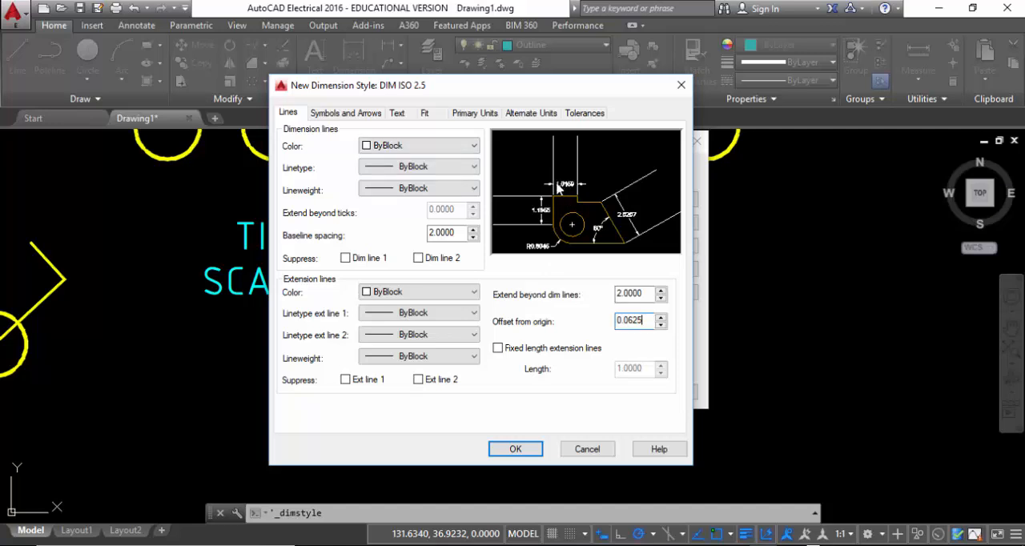
Assign the ISO 2.5 text style to the dimension text
{"action": "left_click", "coordinate": [396, 113]}
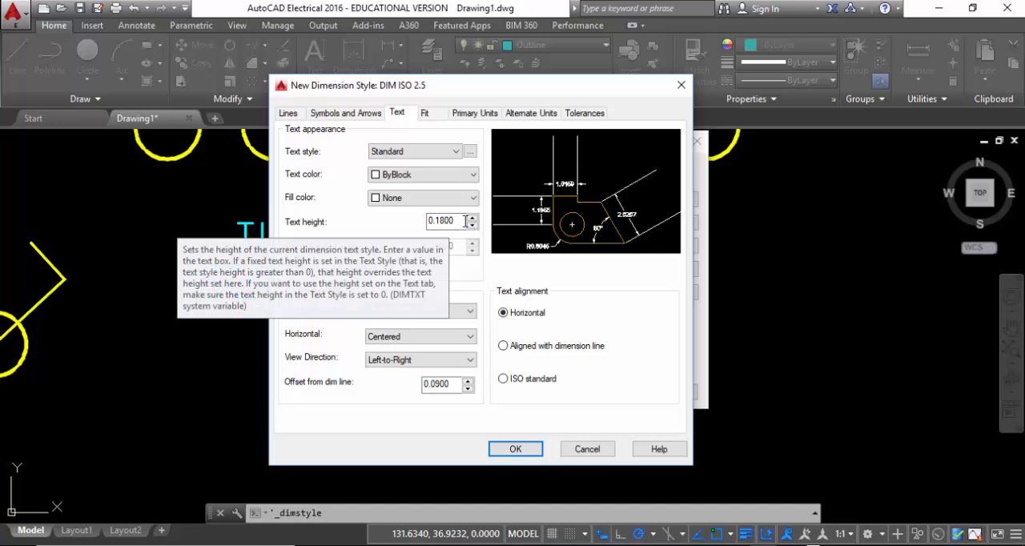
{"action": "left_click", "coordinate": [456, 153]}
{"action": "left_click", "coordinate": [419, 174]}
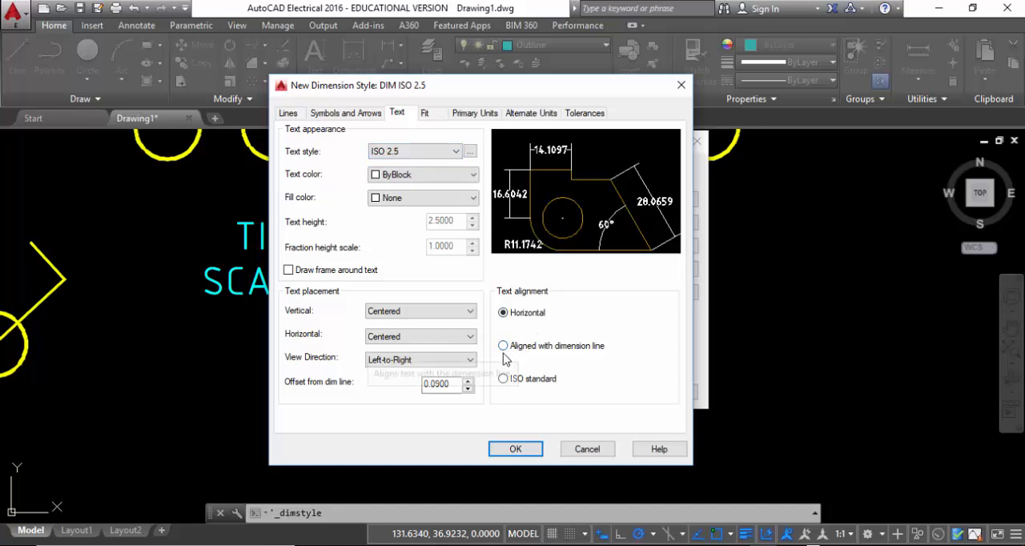
Compare the horizontal and aligned text alignments, and set the dimension text alignment to ISO standard
{"action": "left_click", "coordinate": [503, 346]}
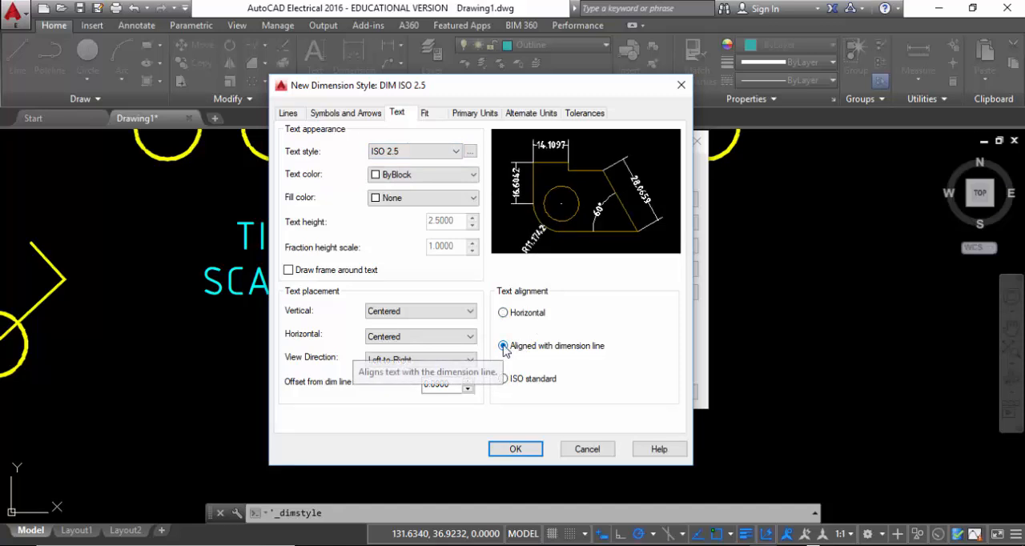
{"action": "left_click", "coordinate": [503, 314]}
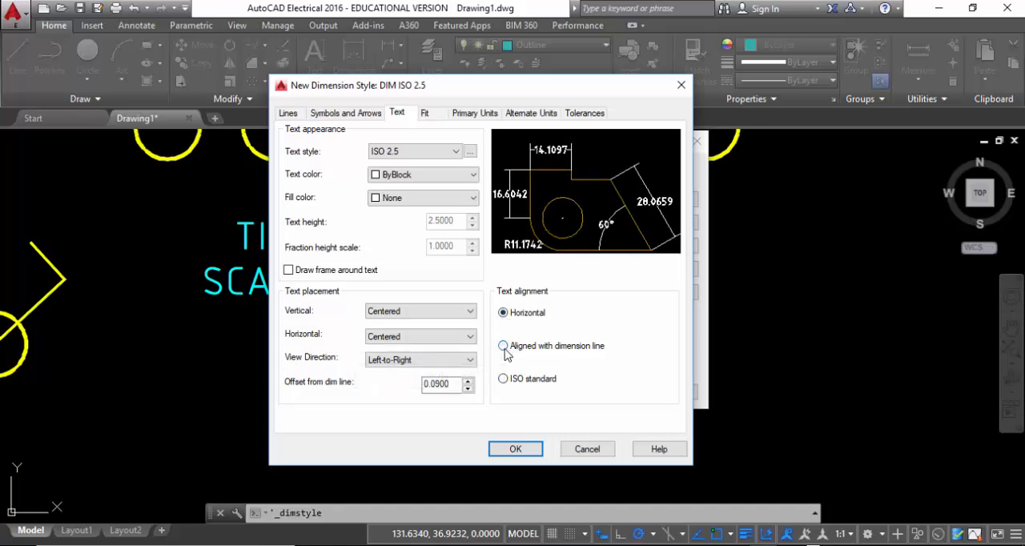
{"action": "left_click", "coordinate": [504, 347]}
{"action": "left_click", "coordinate": [504, 378]}
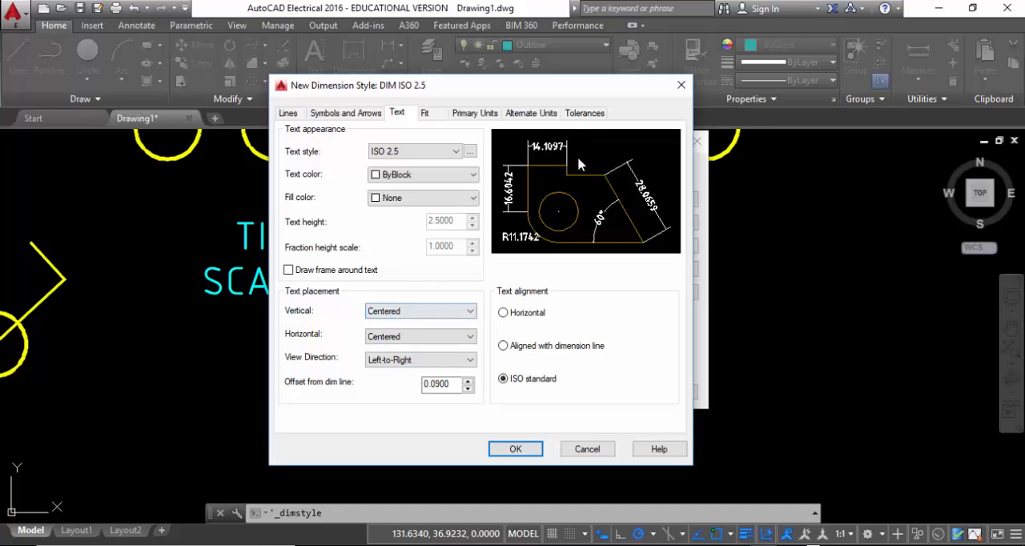
Place the dimension text vertically Above with an offset of 1 from the dimension line, keeping its horizontal placement Centered
{"action": "left_click", "coordinate": [405, 342]}
{"action": "left_click", "coordinate": [405, 350]}
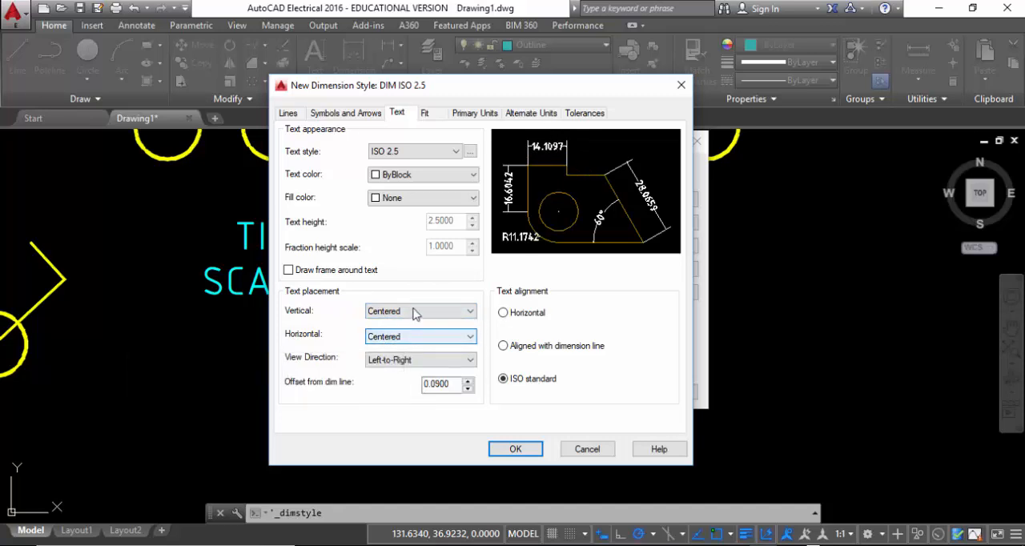
{"action": "left_click", "coordinate": [413, 312]}
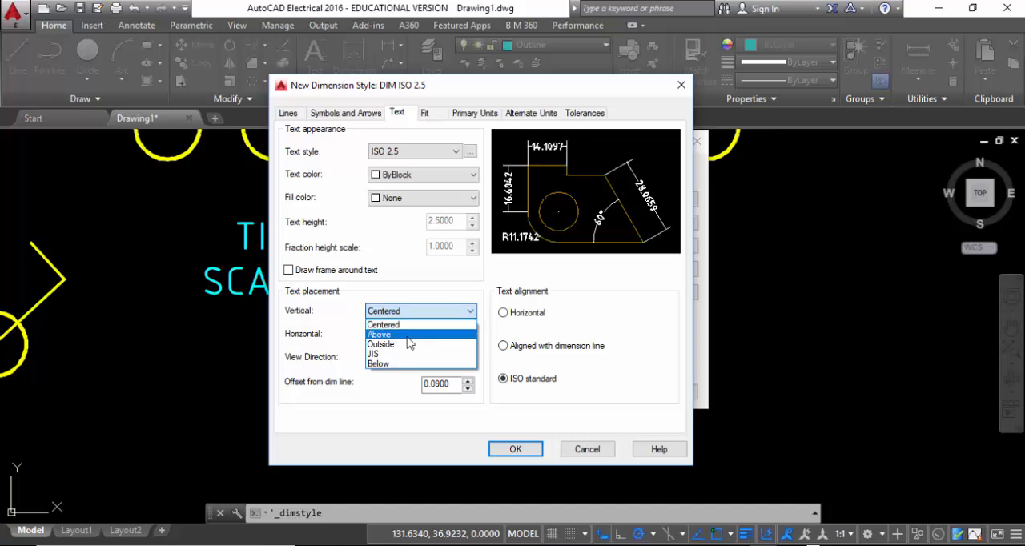
{"action": "left_click", "coordinate": [408, 337]}
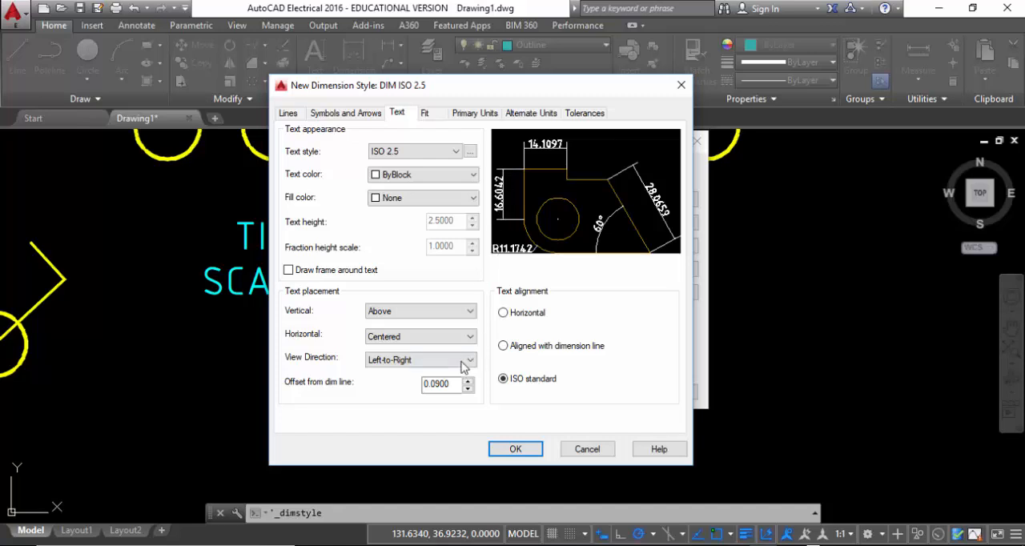
{"action": "left_click_drag", "start_coordinate": [453, 385], "coordinate": [418, 394]}
{"action": "type", "text": "1"}
{"action": "left_click", "coordinate": [437, 337]}
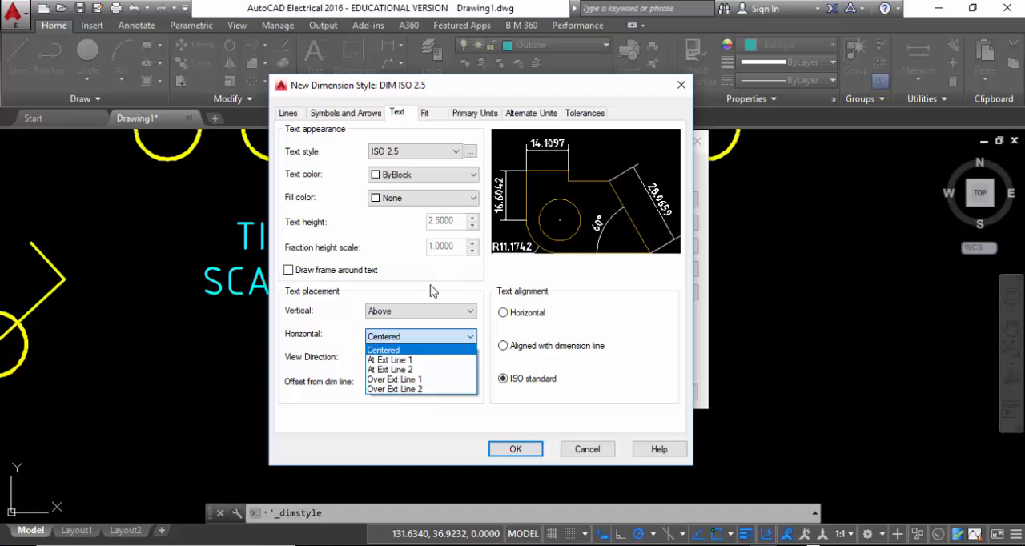
{"action": "left_click", "coordinate": [407, 272]}
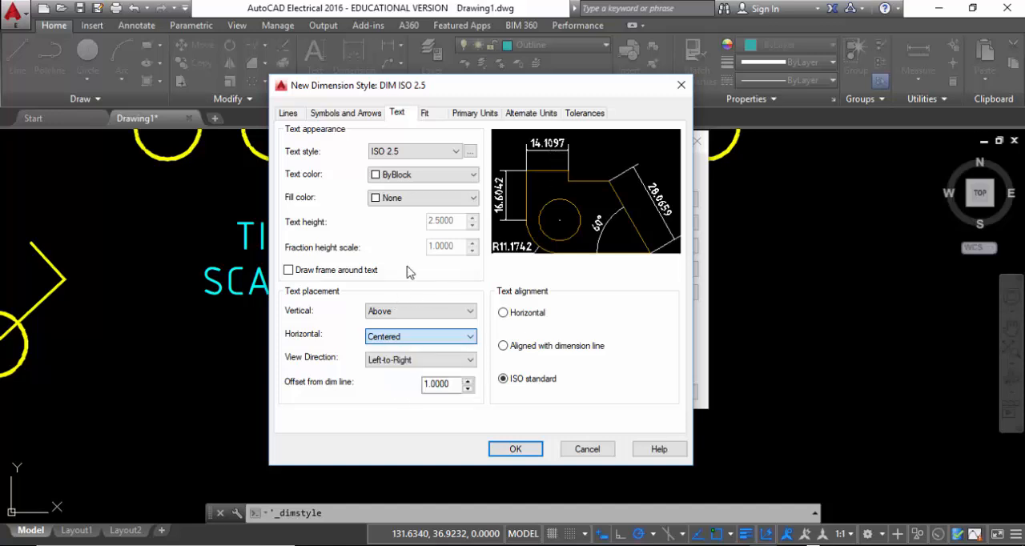
Set the extension lines' offset from origin to 2
{"action": "left_click", "coordinate": [284, 114]}
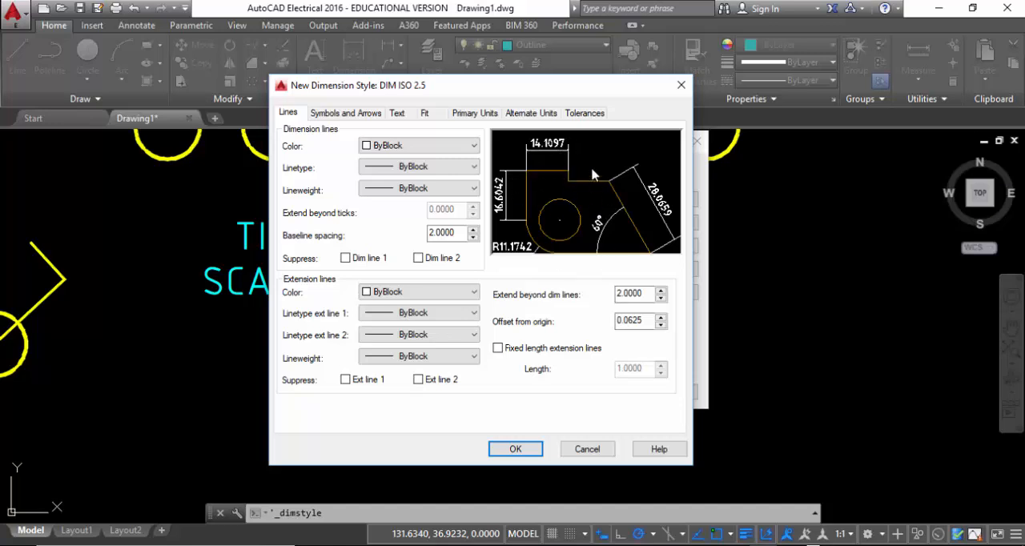
{"action": "double_click", "coordinate": [633, 321]}
{"action": "type", "text": "2"}
{"action": "left_click", "coordinate": [647, 295]}
Keep the leader arrowhead as Closed filled and set the arrow size to 3
{"action": "left_click", "coordinate": [359, 114]}
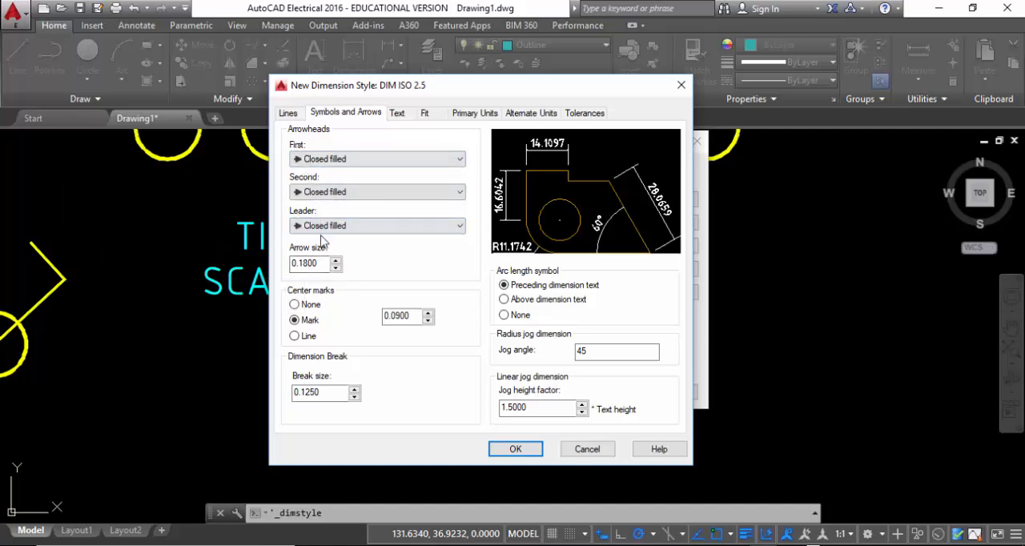
{"action": "left_click", "coordinate": [366, 226]}
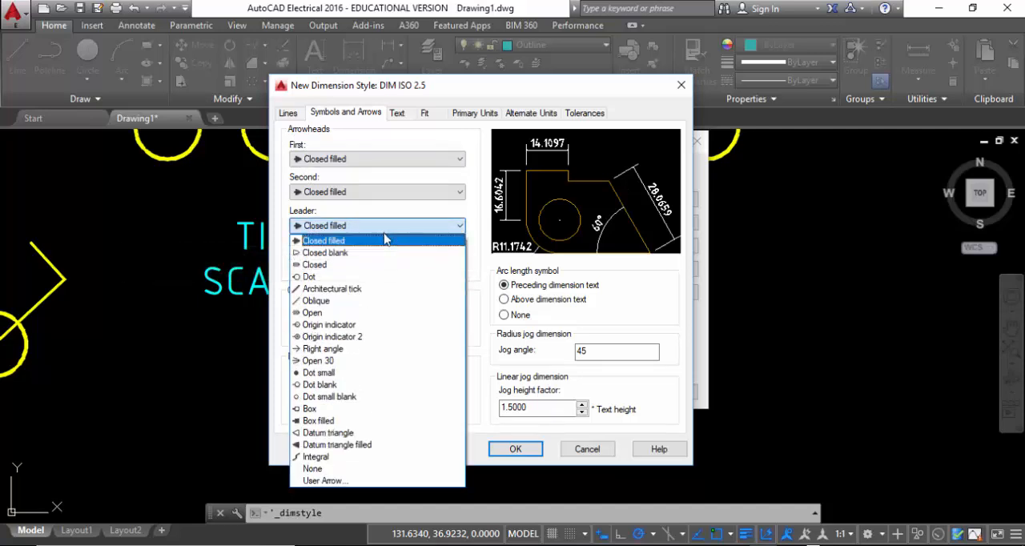
{"action": "left_click", "coordinate": [383, 240]}
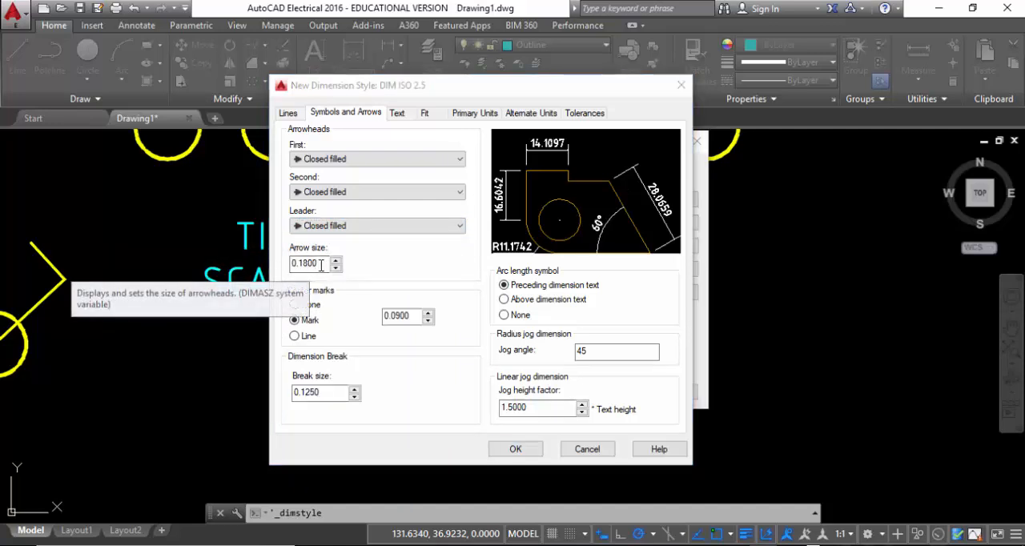
{"action": "left_click_drag", "start_coordinate": [321, 265], "coordinate": [289, 269]}
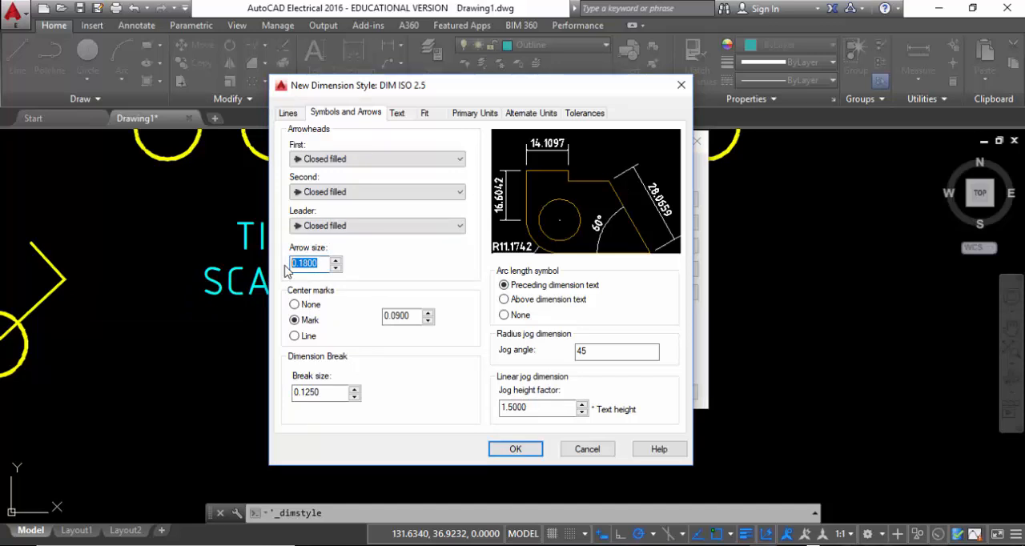
{"action": "type", "text": "3"}
Set the center mark size to 1.5
{"action": "left_click", "coordinate": [405, 317]}
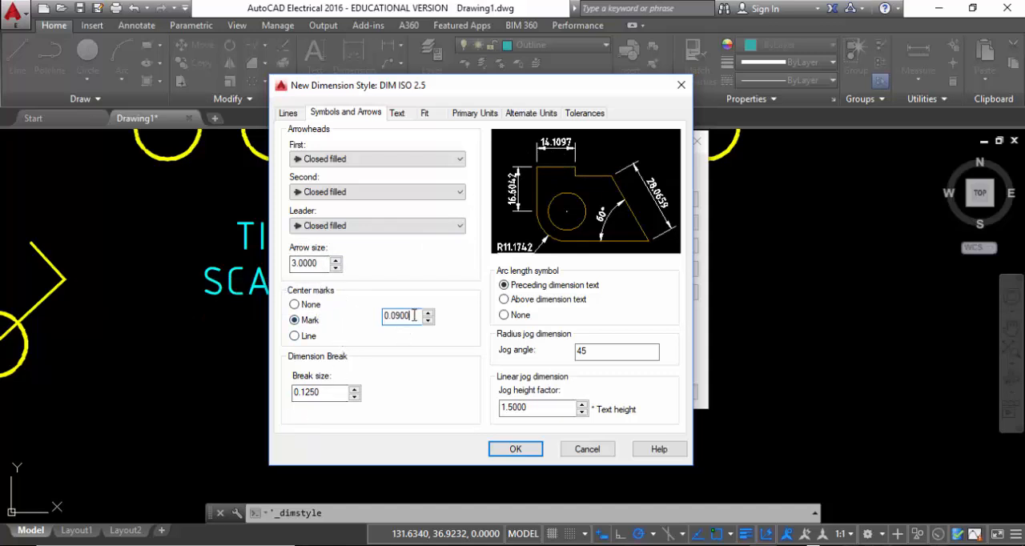
{"action": "left_click_drag", "start_coordinate": [412, 315], "coordinate": [384, 327]}
{"action": "type", "text": "1.5"}
{"action": "left_click", "coordinate": [327, 392]}
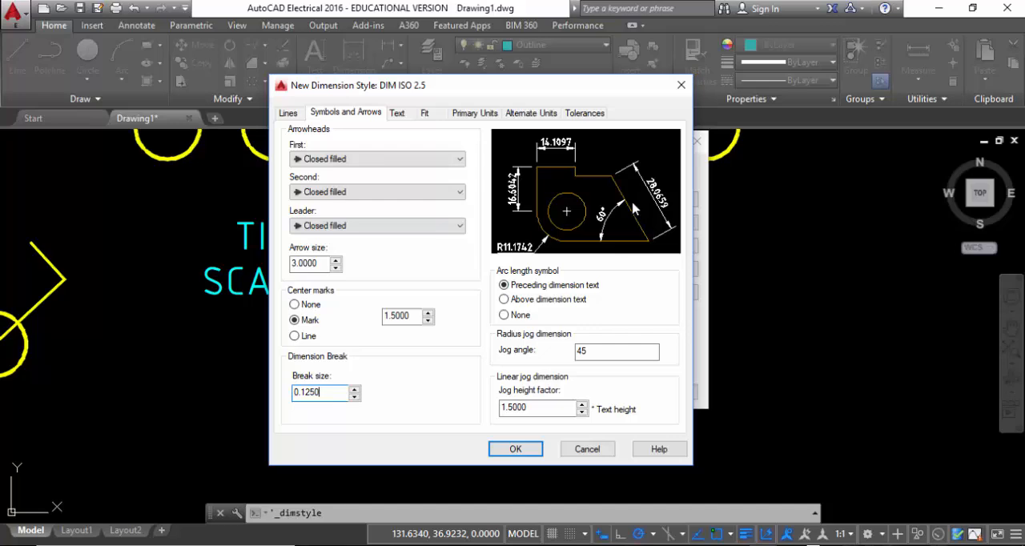
Try a linear dimension precision of 0.00000000 in the style's primary units, then set the precision to 0
{"action": "left_click", "coordinate": [426, 113]}
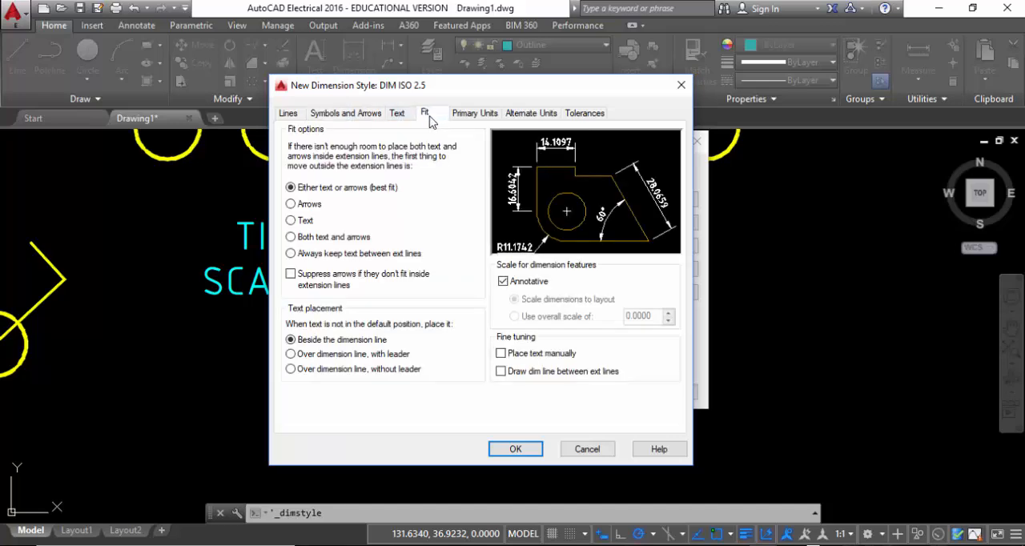
{"action": "left_click", "coordinate": [481, 117]}
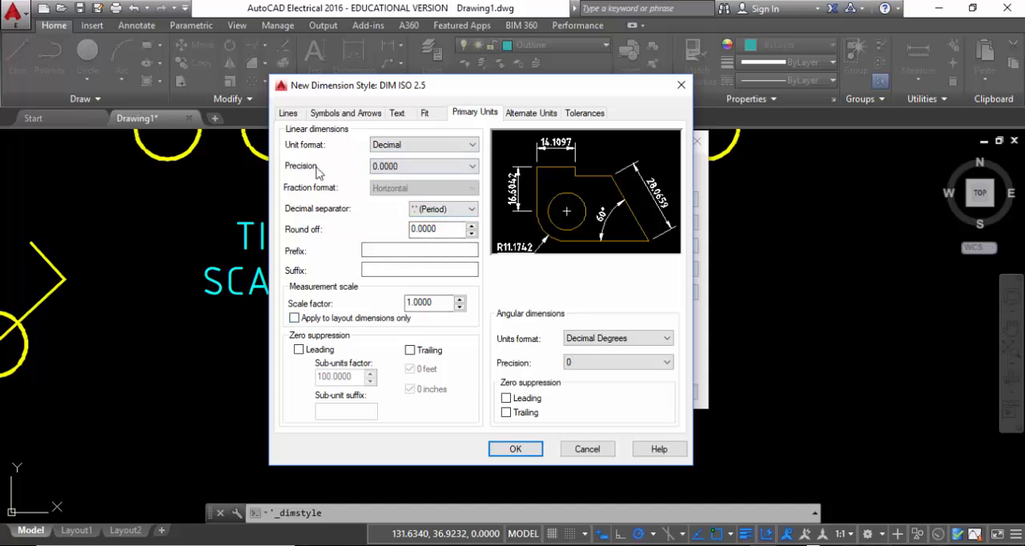
{"action": "left_click", "coordinate": [465, 166]}
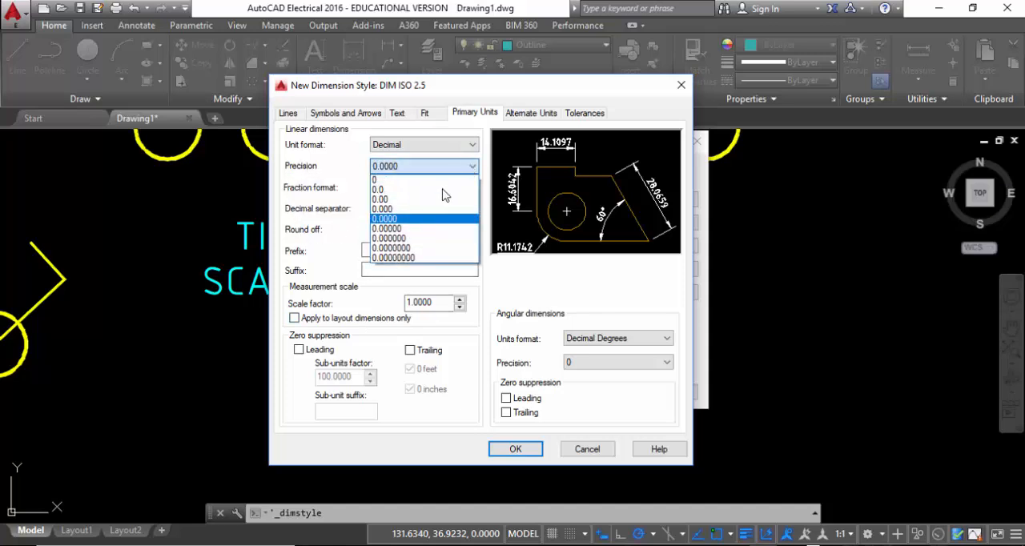
{"action": "left_click", "coordinate": [433, 258]}
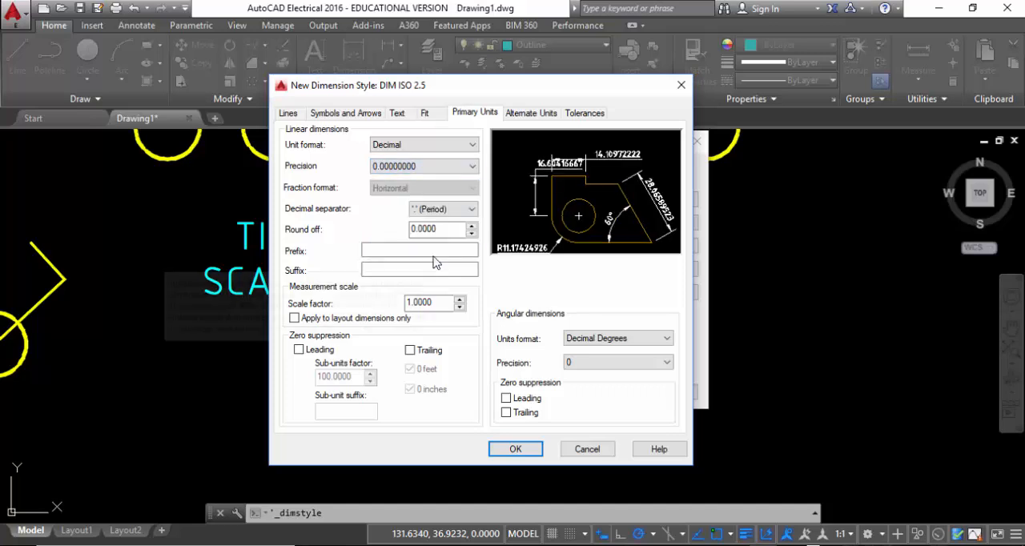
{"action": "left_click", "coordinate": [457, 166]}
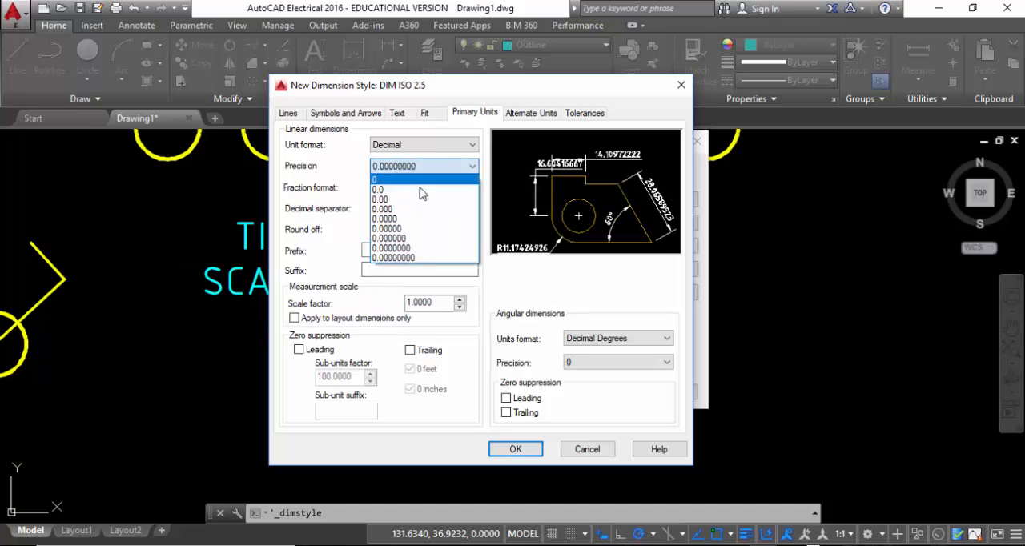
{"action": "left_click", "coordinate": [385, 180]}
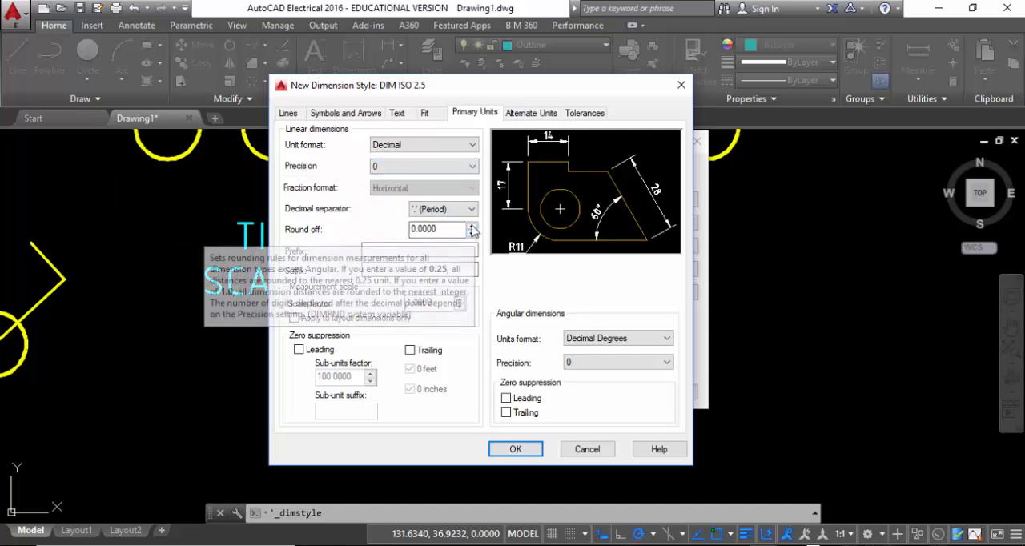
Enter a linear round-off of 0.00 and set the measurement scale factor to 2
{"action": "left_click_drag", "start_coordinate": [444, 232], "coordinate": [373, 223]}
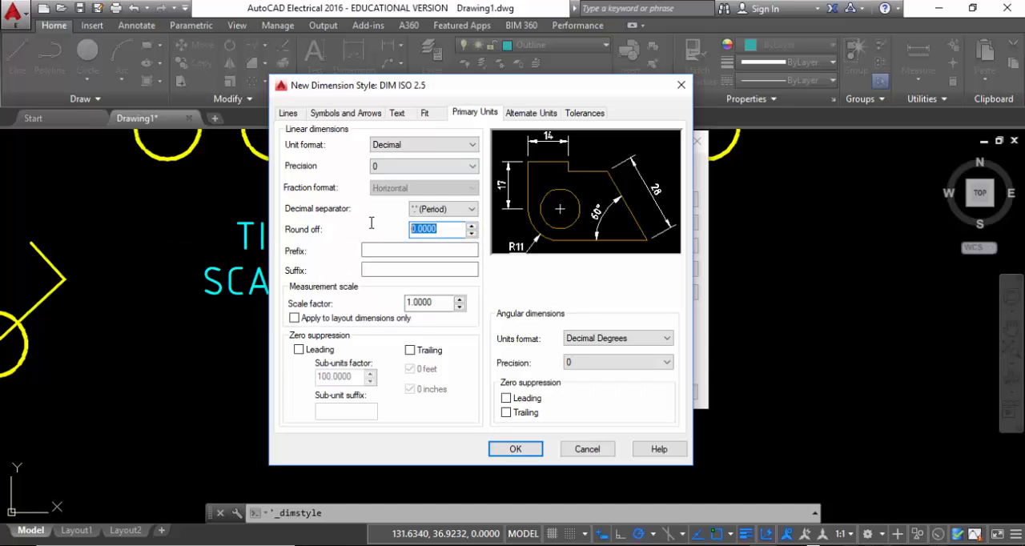
{"action": "type", "text": "0.0"}
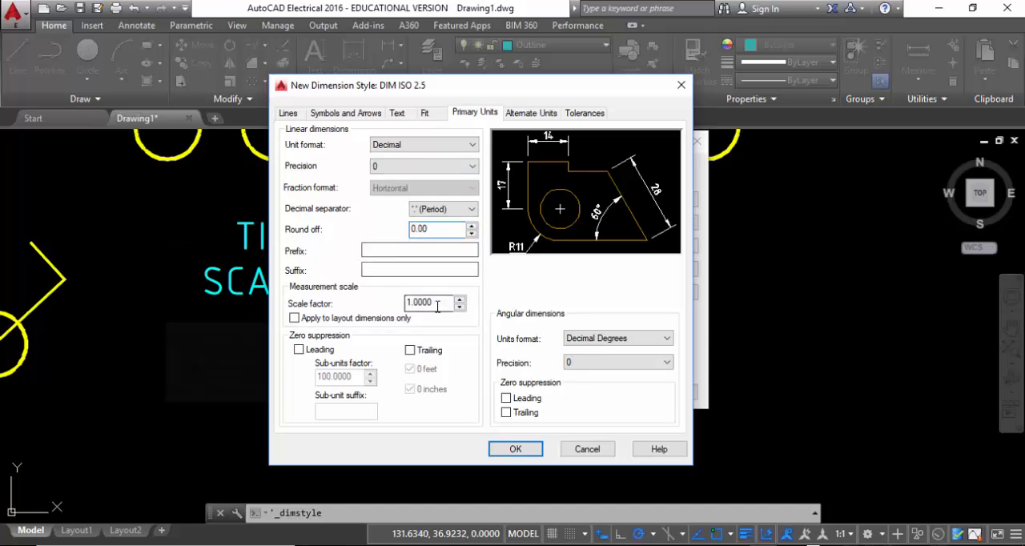
{"action": "left_click", "coordinate": [432, 306]}
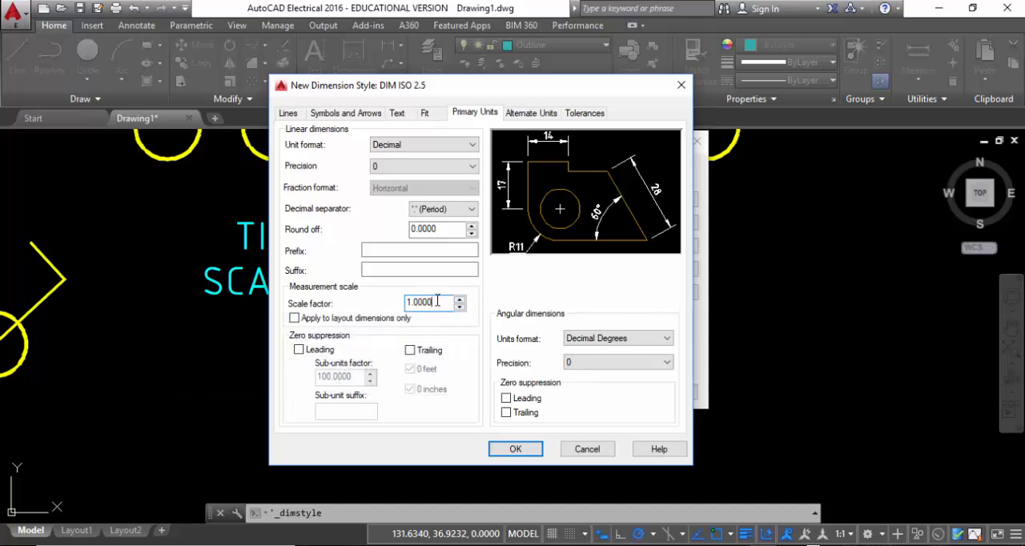
{"action": "left_click_drag", "start_coordinate": [429, 302], "coordinate": [391, 310]}
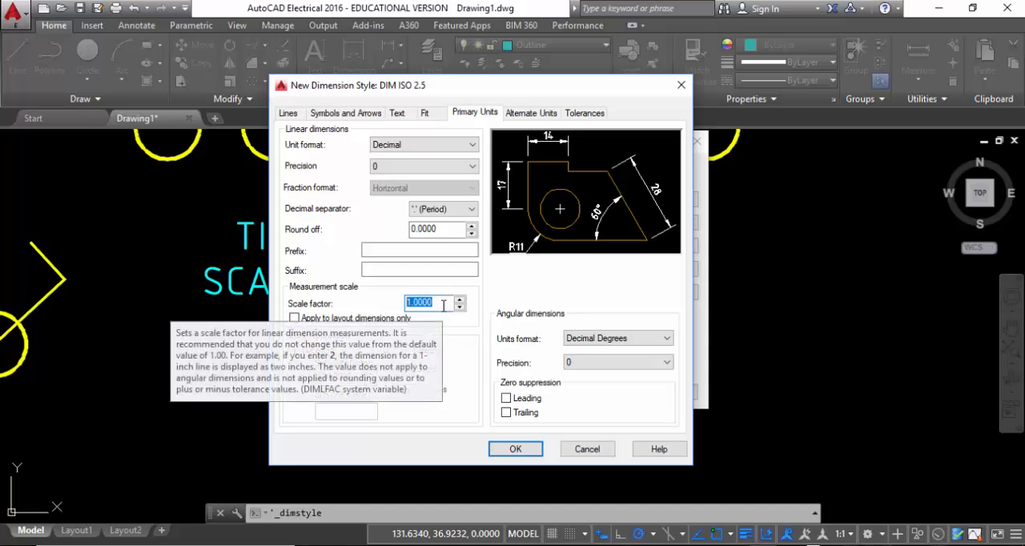
{"action": "type", "text": "2"}
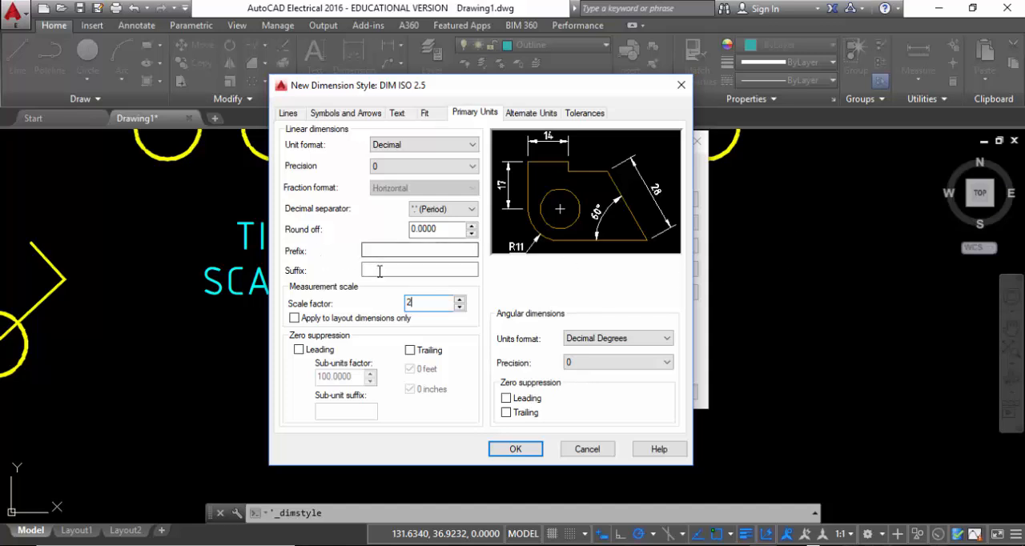
{"action": "left_click", "coordinate": [449, 270]}
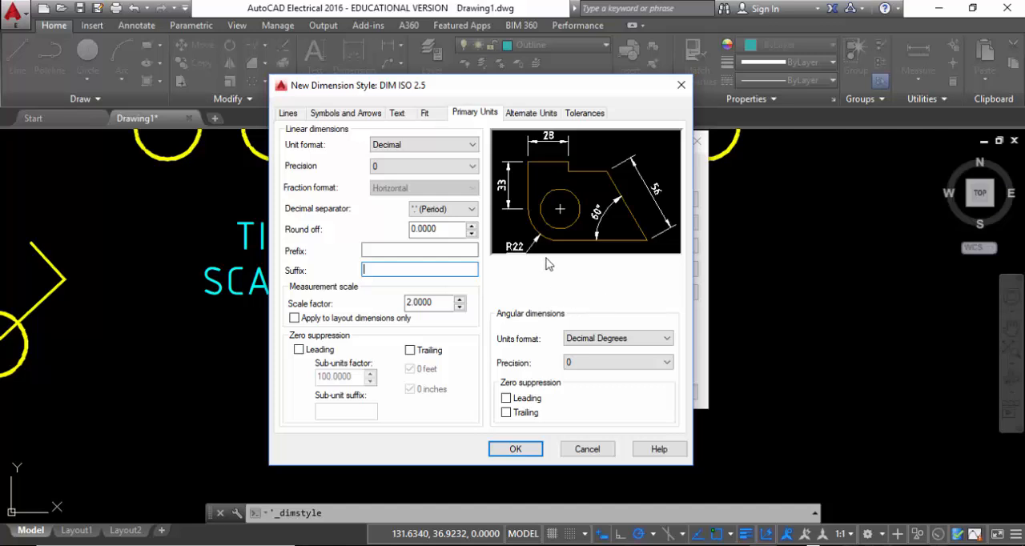
Review the alternate units, keep the tolerance method at None, and accept the new dimension style's settings
{"action": "left_click", "coordinate": [544, 114]}
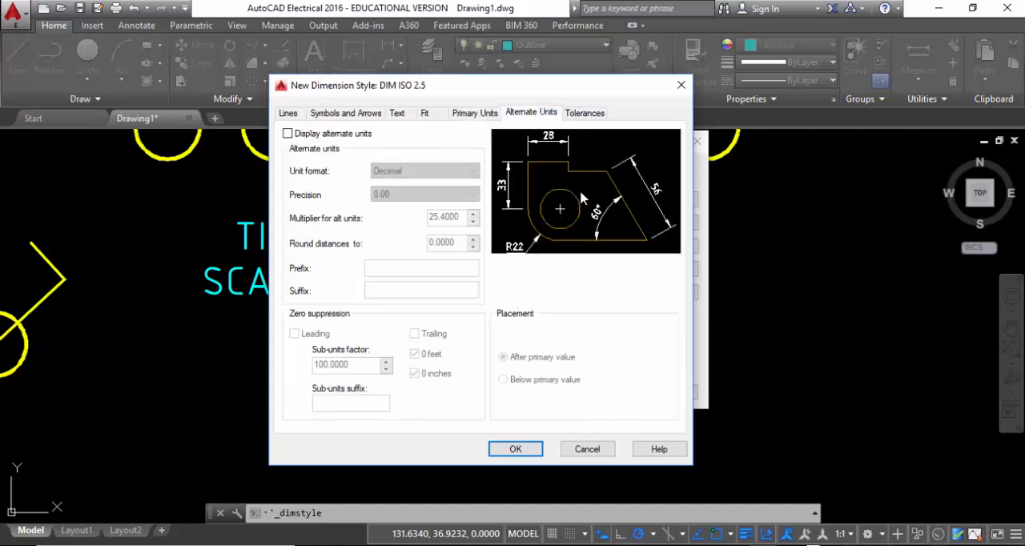
{"action": "left_click", "coordinate": [571, 113]}
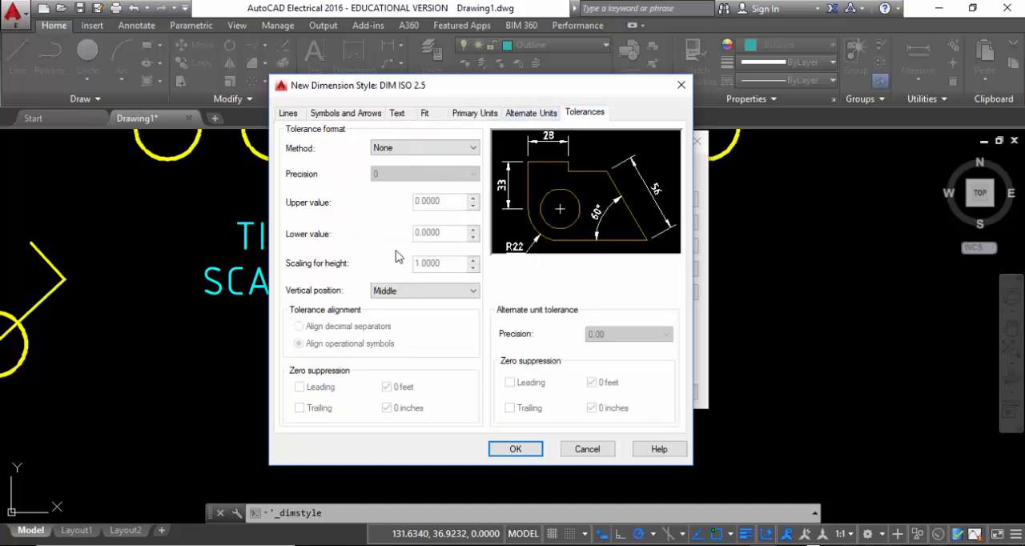
{"action": "left_click", "coordinate": [453, 150]}
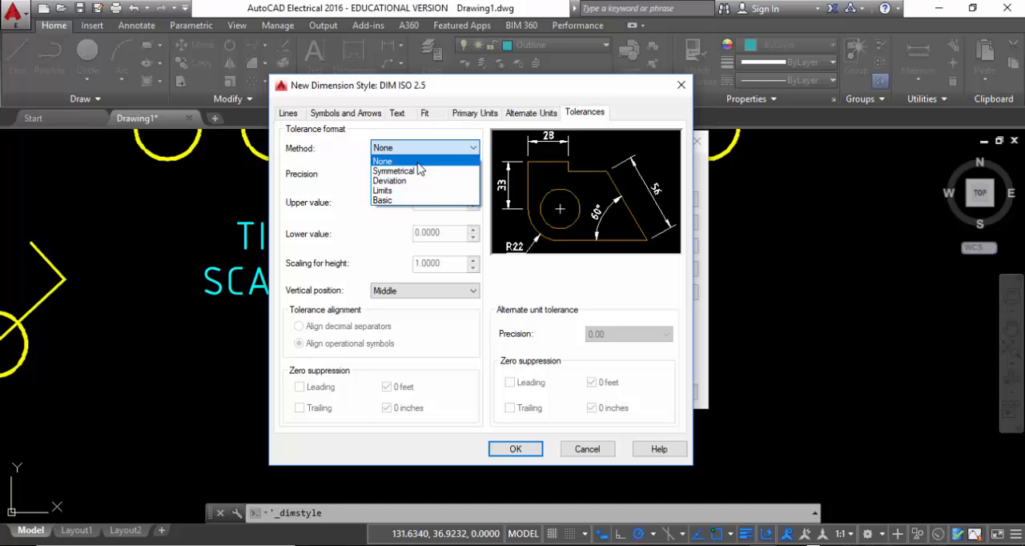
{"action": "left_click", "coordinate": [522, 450]}
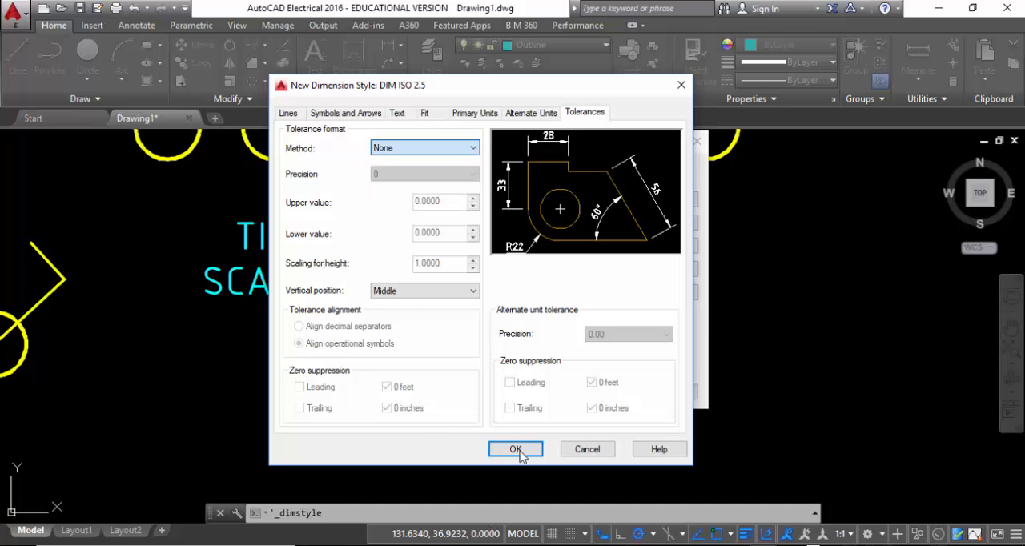
{"action": "left_click", "coordinate": [517, 452]}
{"action": "left_click", "coordinate": [517, 453]}
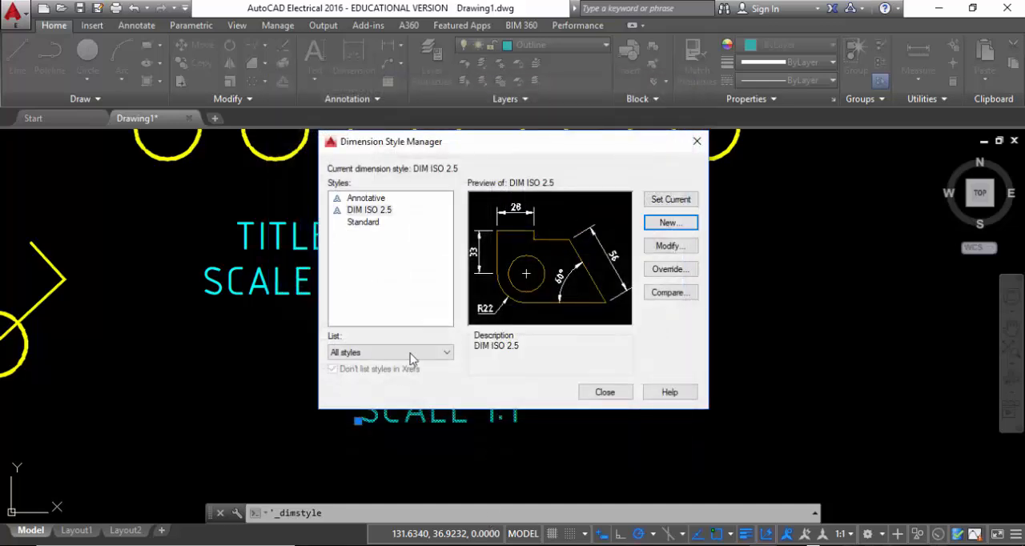
Make DIM ISO 2.5 the current dimension style and close the Dimension Style Manager
{"action": "left_click", "coordinate": [366, 210]}
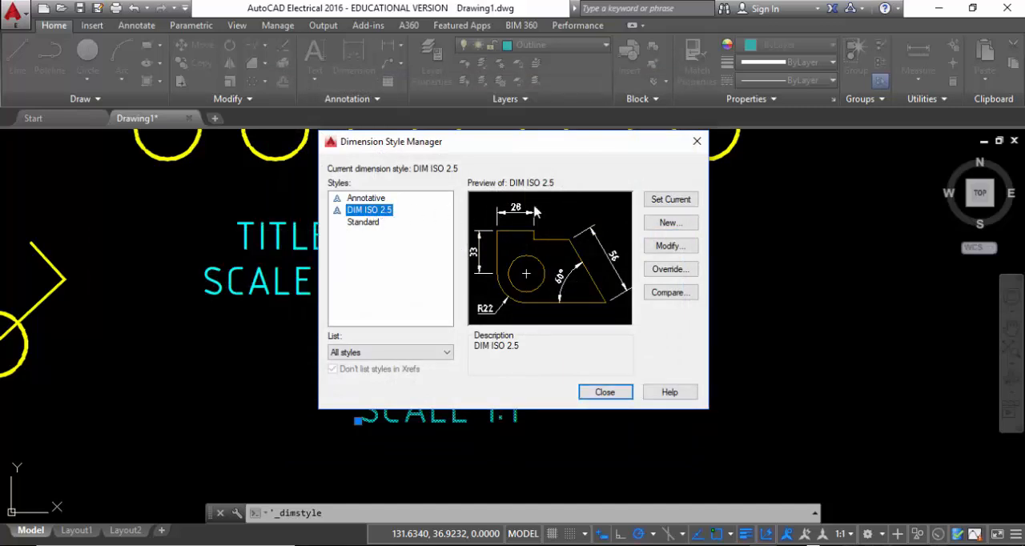
{"action": "left_click", "coordinate": [659, 204]}
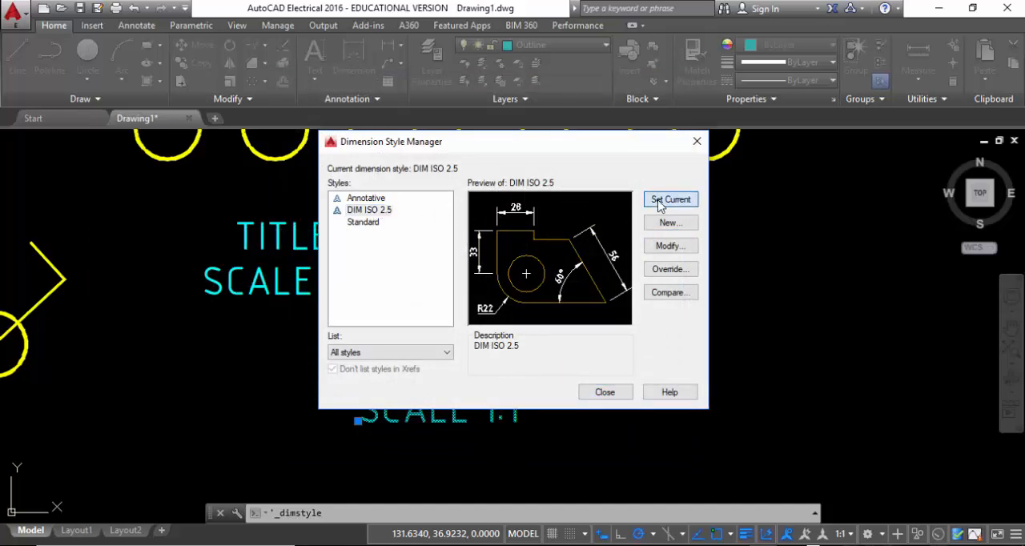
{"action": "left_click", "coordinate": [605, 393]}
Dimension the left segment of the outermost cyan outline's bottom edge, placing the dimension line below the shape
{"action": "scroll", "coordinate": [416, 249], "scroll_direction": "down", "scroll_amount": 5}
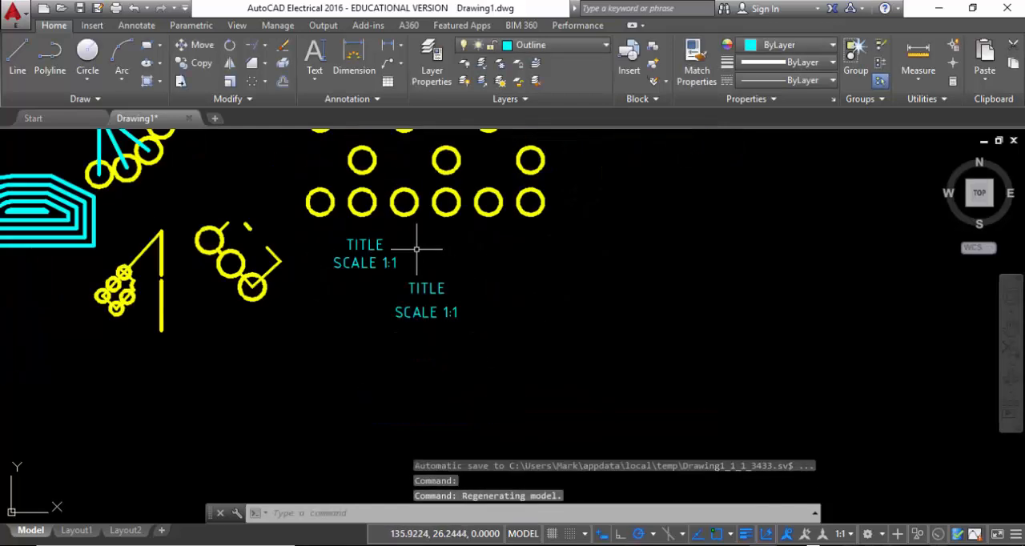
{"action": "middle_click_drag", "start_coordinate": [416, 249], "coordinate": [567, 276]}
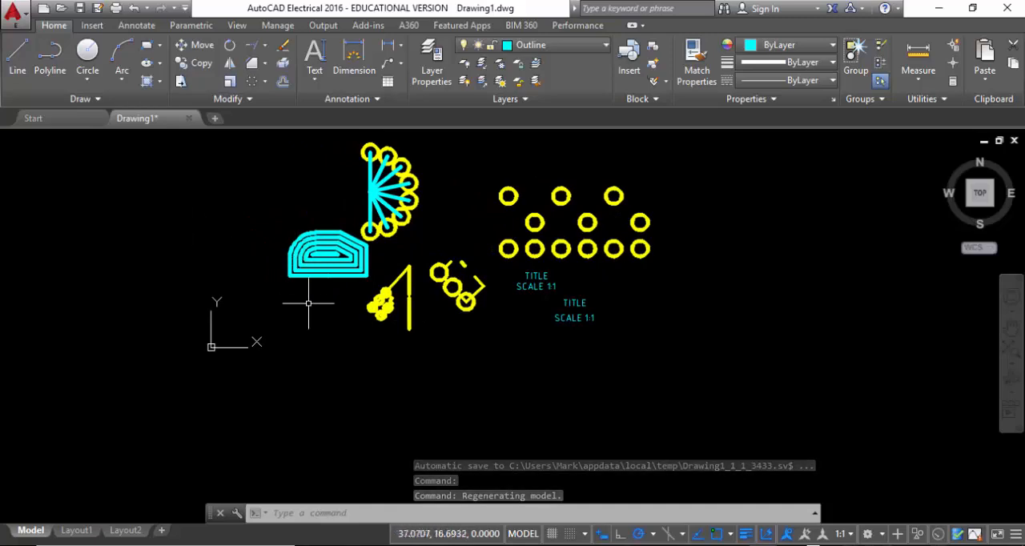
{"action": "scroll", "coordinate": [317, 283], "scroll_direction": "up", "scroll_amount": 2}
{"action": "scroll", "coordinate": [317, 283], "scroll_direction": "up", "scroll_amount": 4}
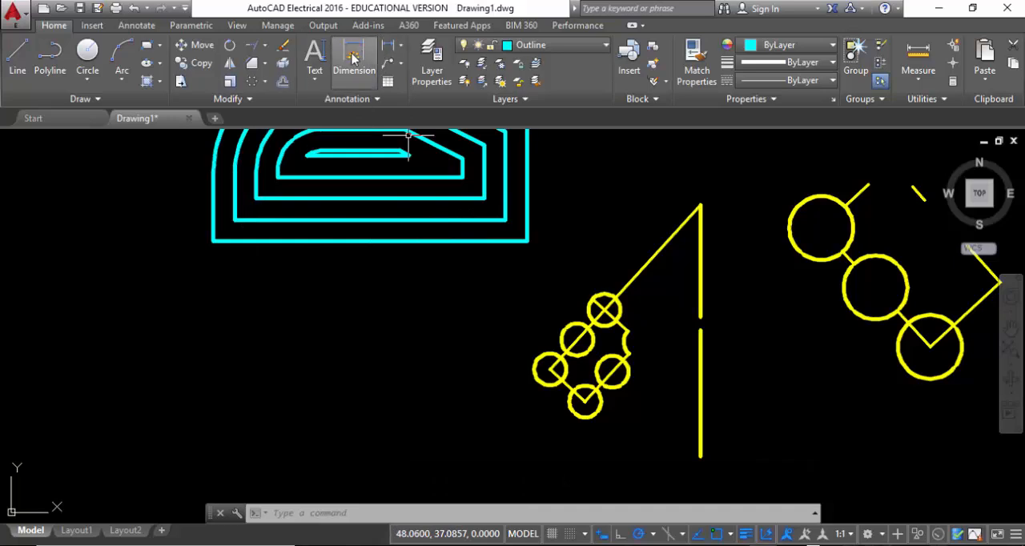
{"action": "left_click", "coordinate": [362, 71]}
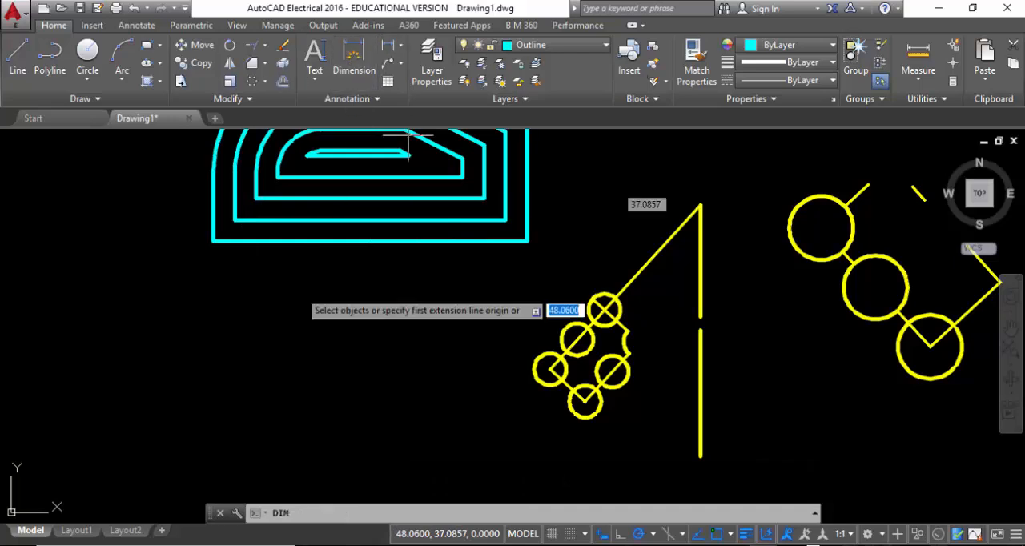
{"action": "left_click", "coordinate": [247, 242]}
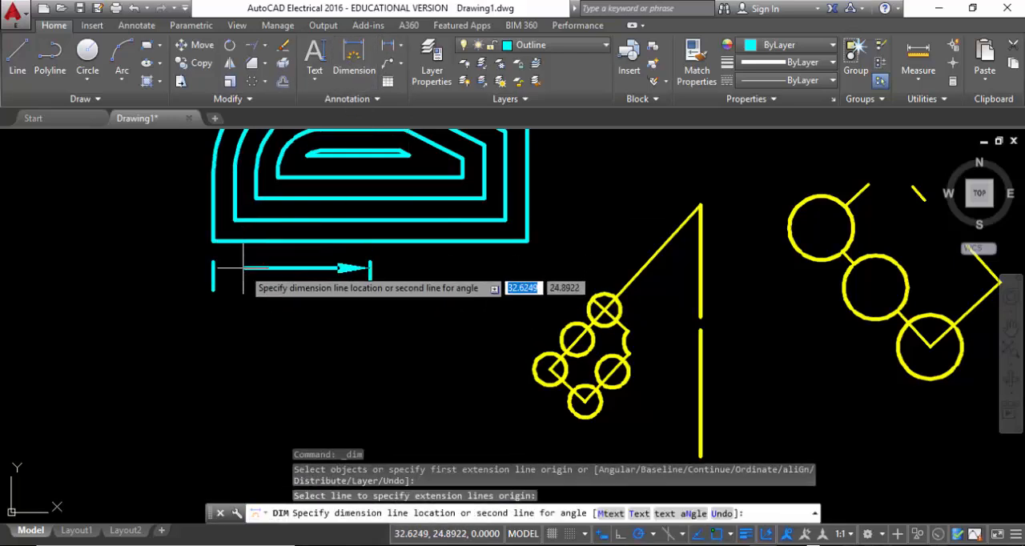
{"action": "left_click", "coordinate": [246, 314]}
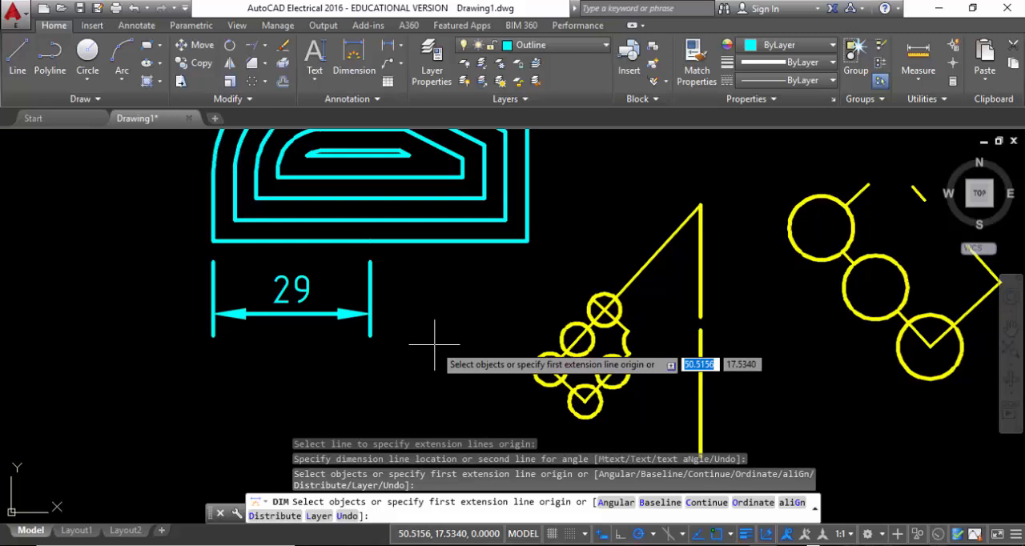
{"action": "key", "text": "Escape"}
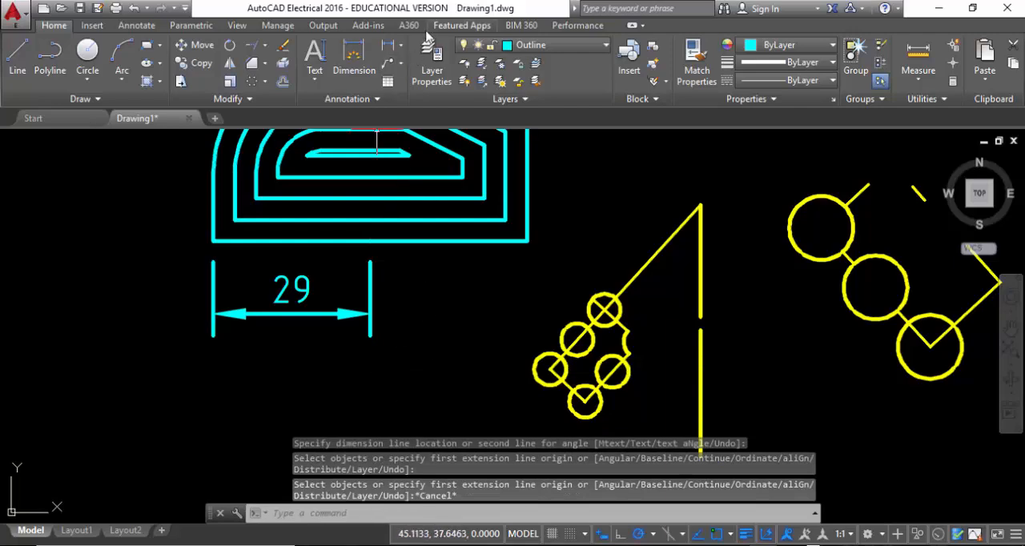
{"action": "left_click", "coordinate": [400, 47]}
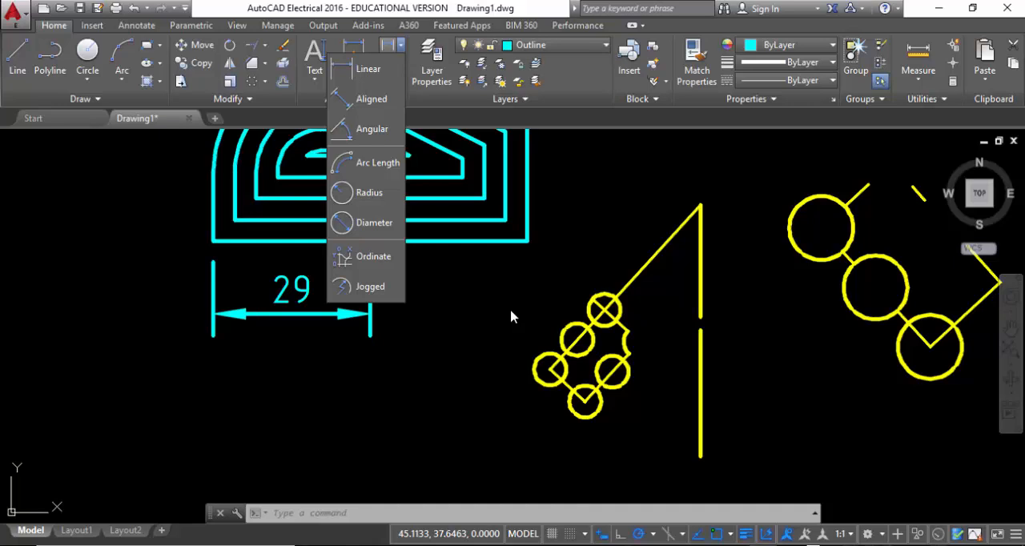
{"action": "left_click", "coordinate": [483, 301]}
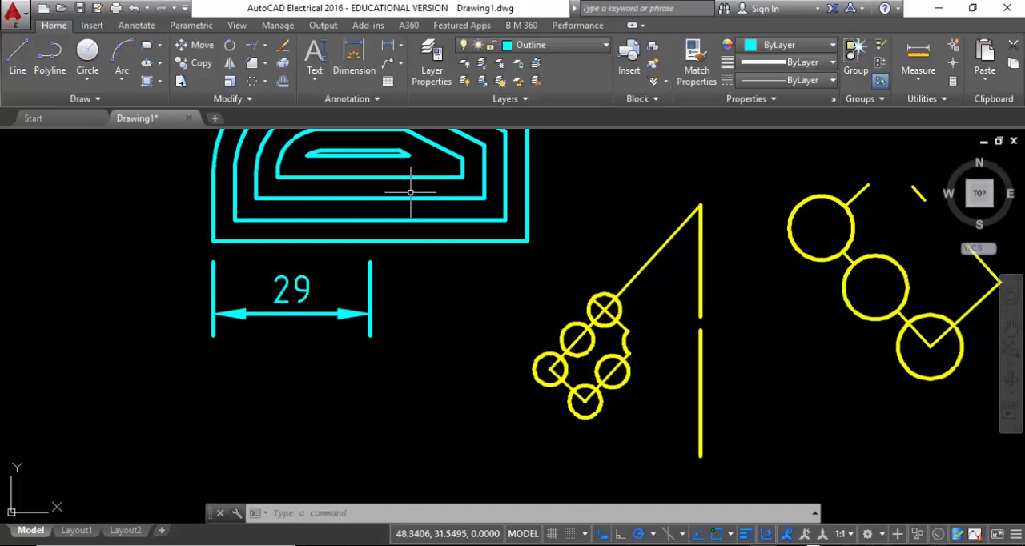